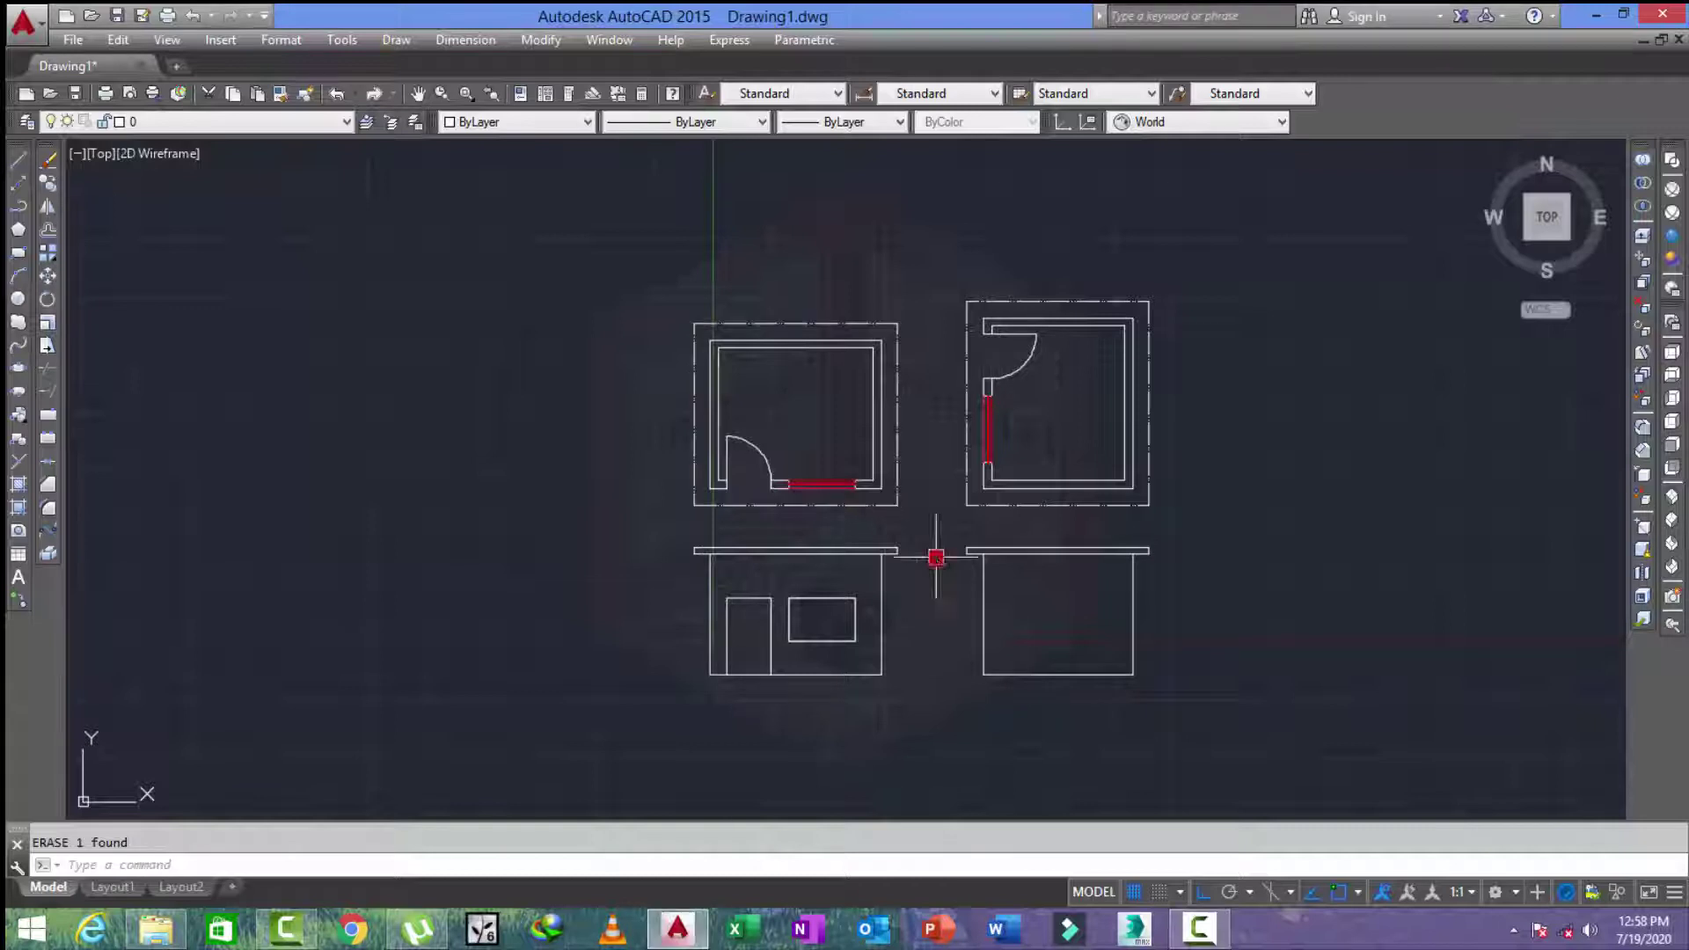
Pan and zoom in on the lower-left front elevation showing the door and window rectangles.
{"action": "middle_click_drag", "start_coordinate": [906, 604], "coordinate": [894, 616]}
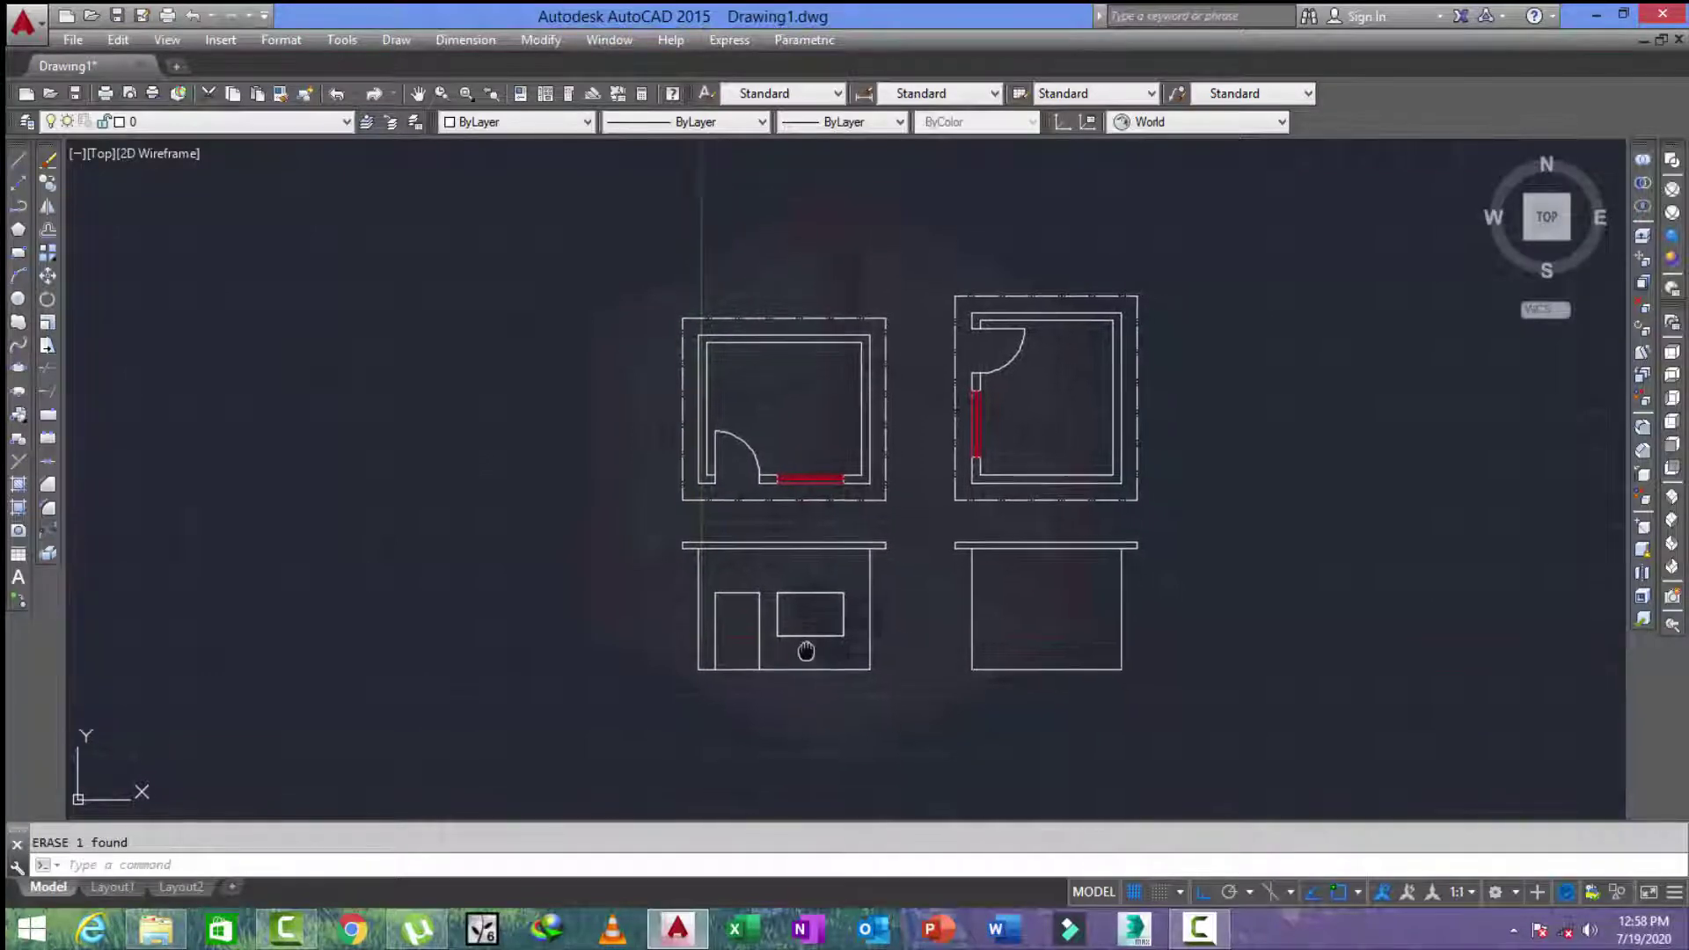
{"action": "middle_click_drag", "start_coordinate": [803, 648], "coordinate": [777, 641]}
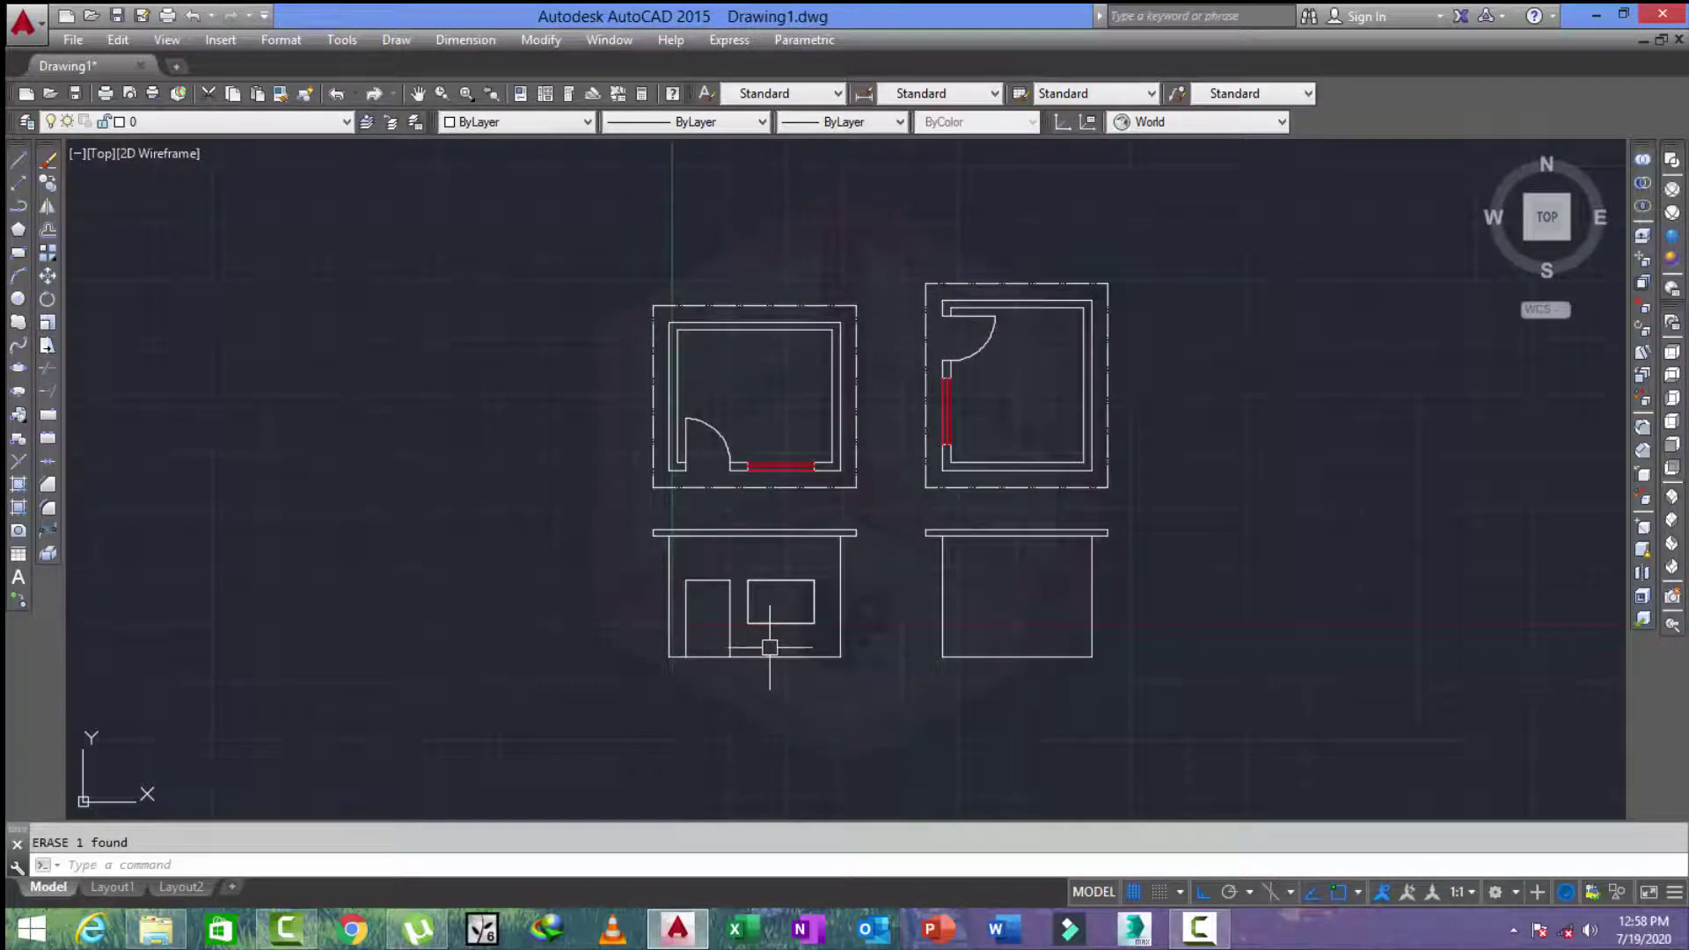
{"action": "scroll", "coordinate": [770, 647], "scroll_direction": "up", "scroll_amount": 2}
{"action": "scroll", "coordinate": [717, 641], "scroll_direction": "up", "scroll_amount": 5}
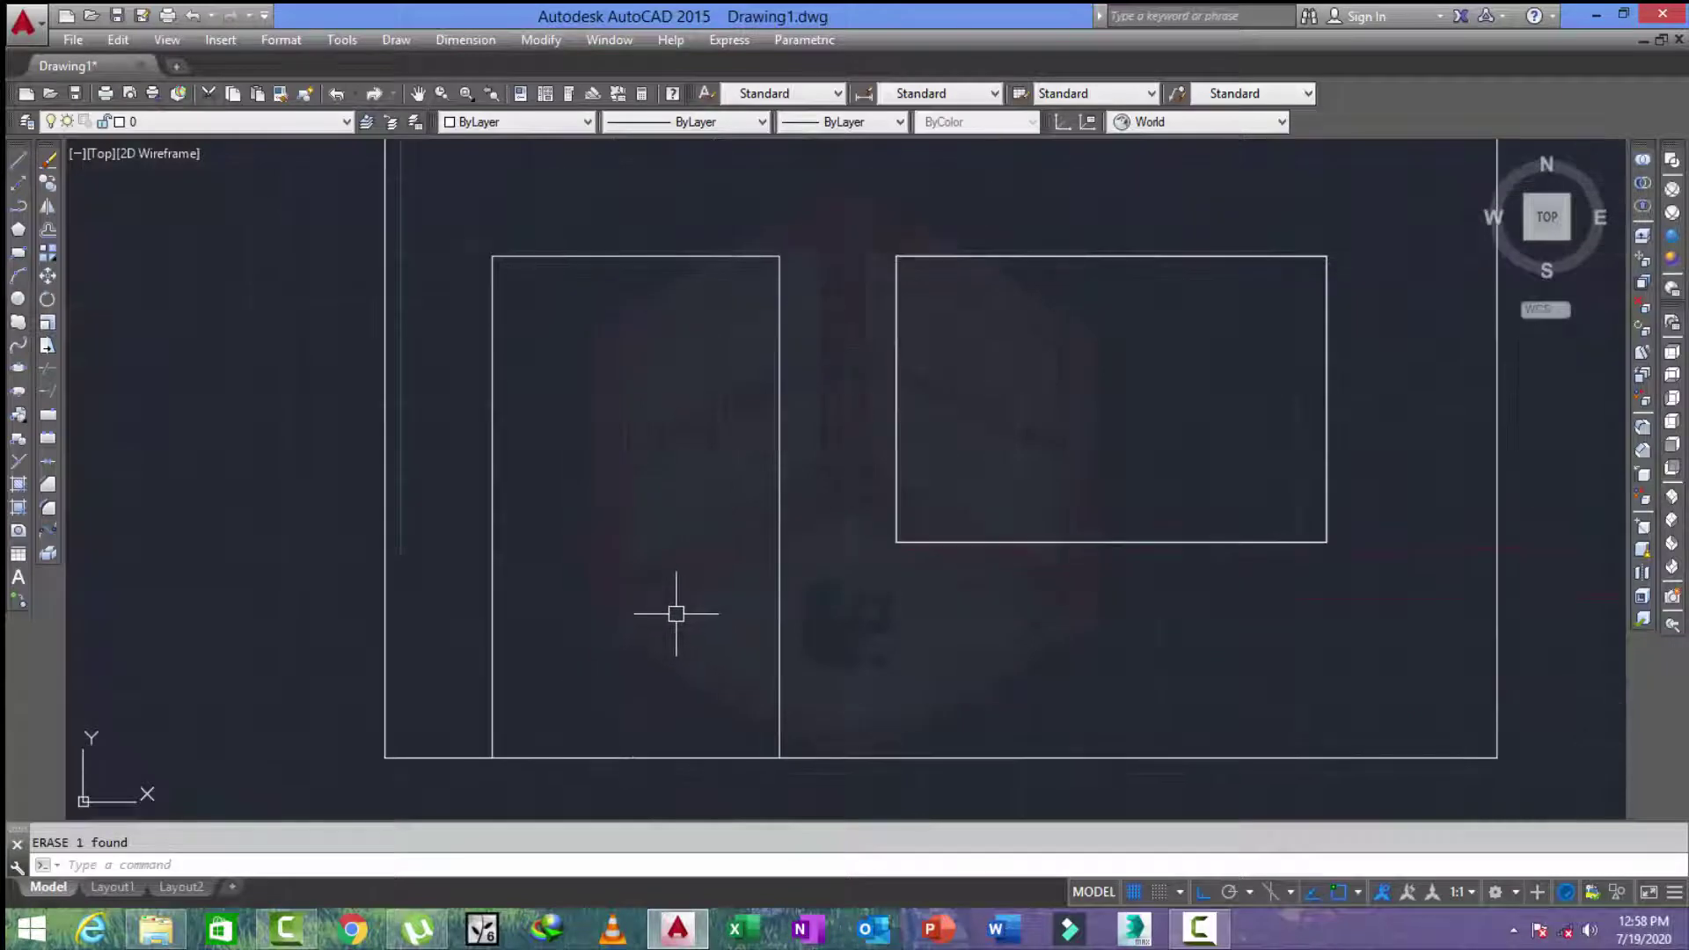
{"action": "type", "text": "c"}
Offset the door's top, left and right edges 3 inches inward.
{"action": "key", "text": "Return"}
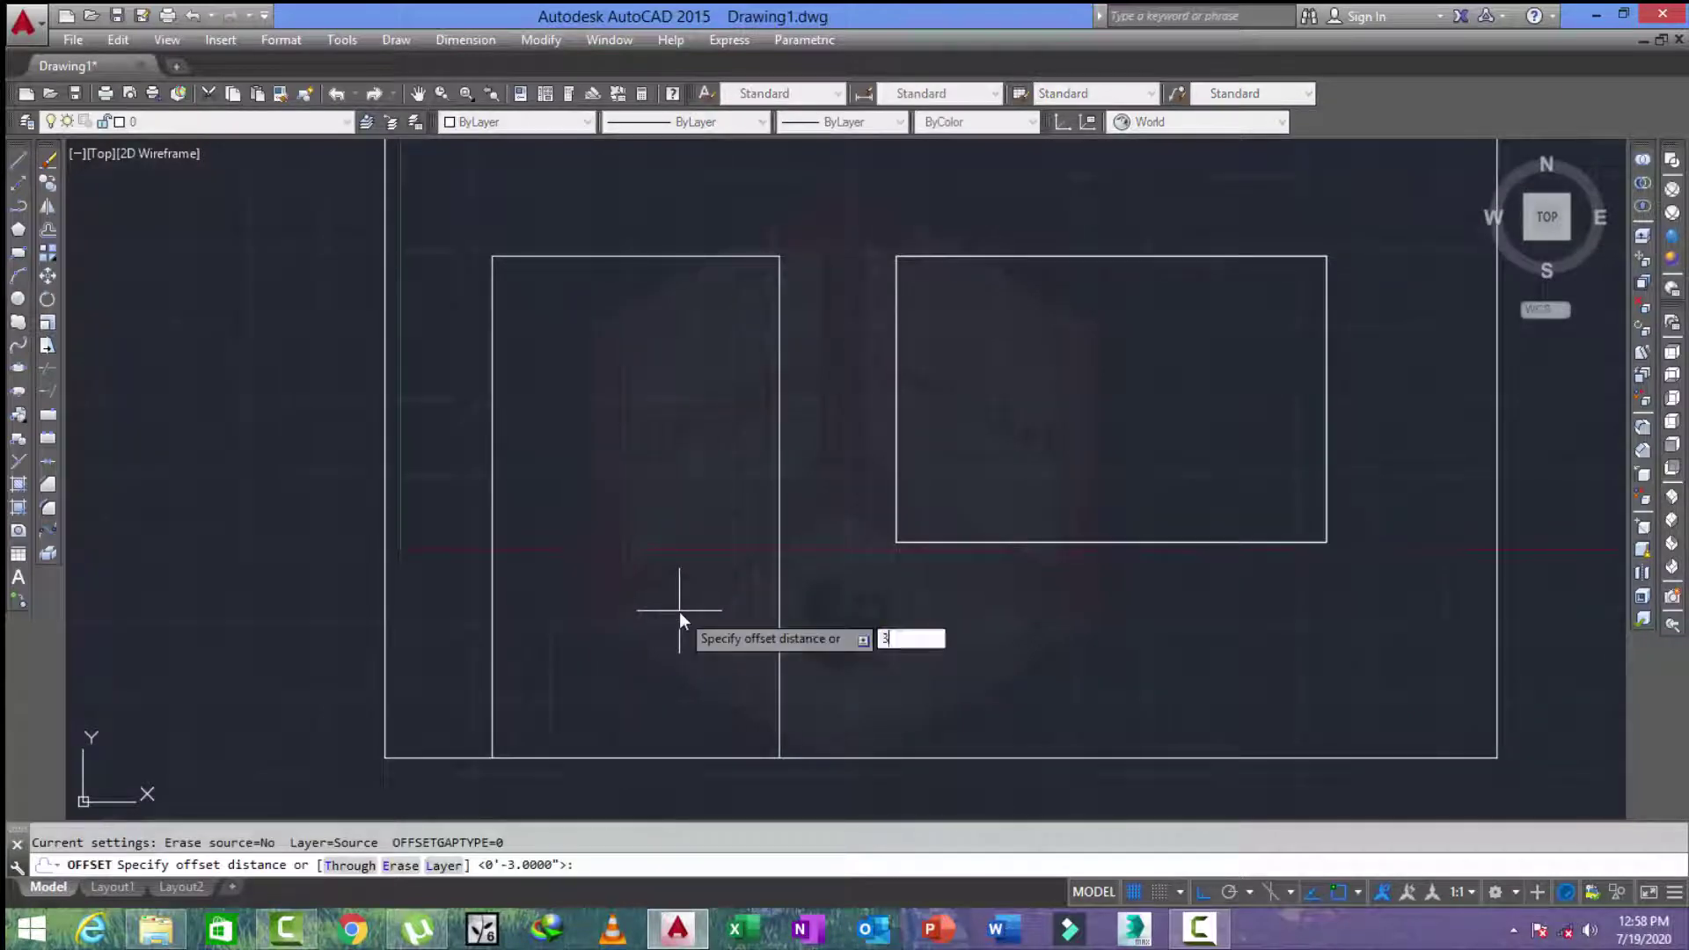
{"action": "key", "text": "Return"}
{"action": "left_click", "coordinate": [592, 258]}
{"action": "left_click", "coordinate": [577, 419]}
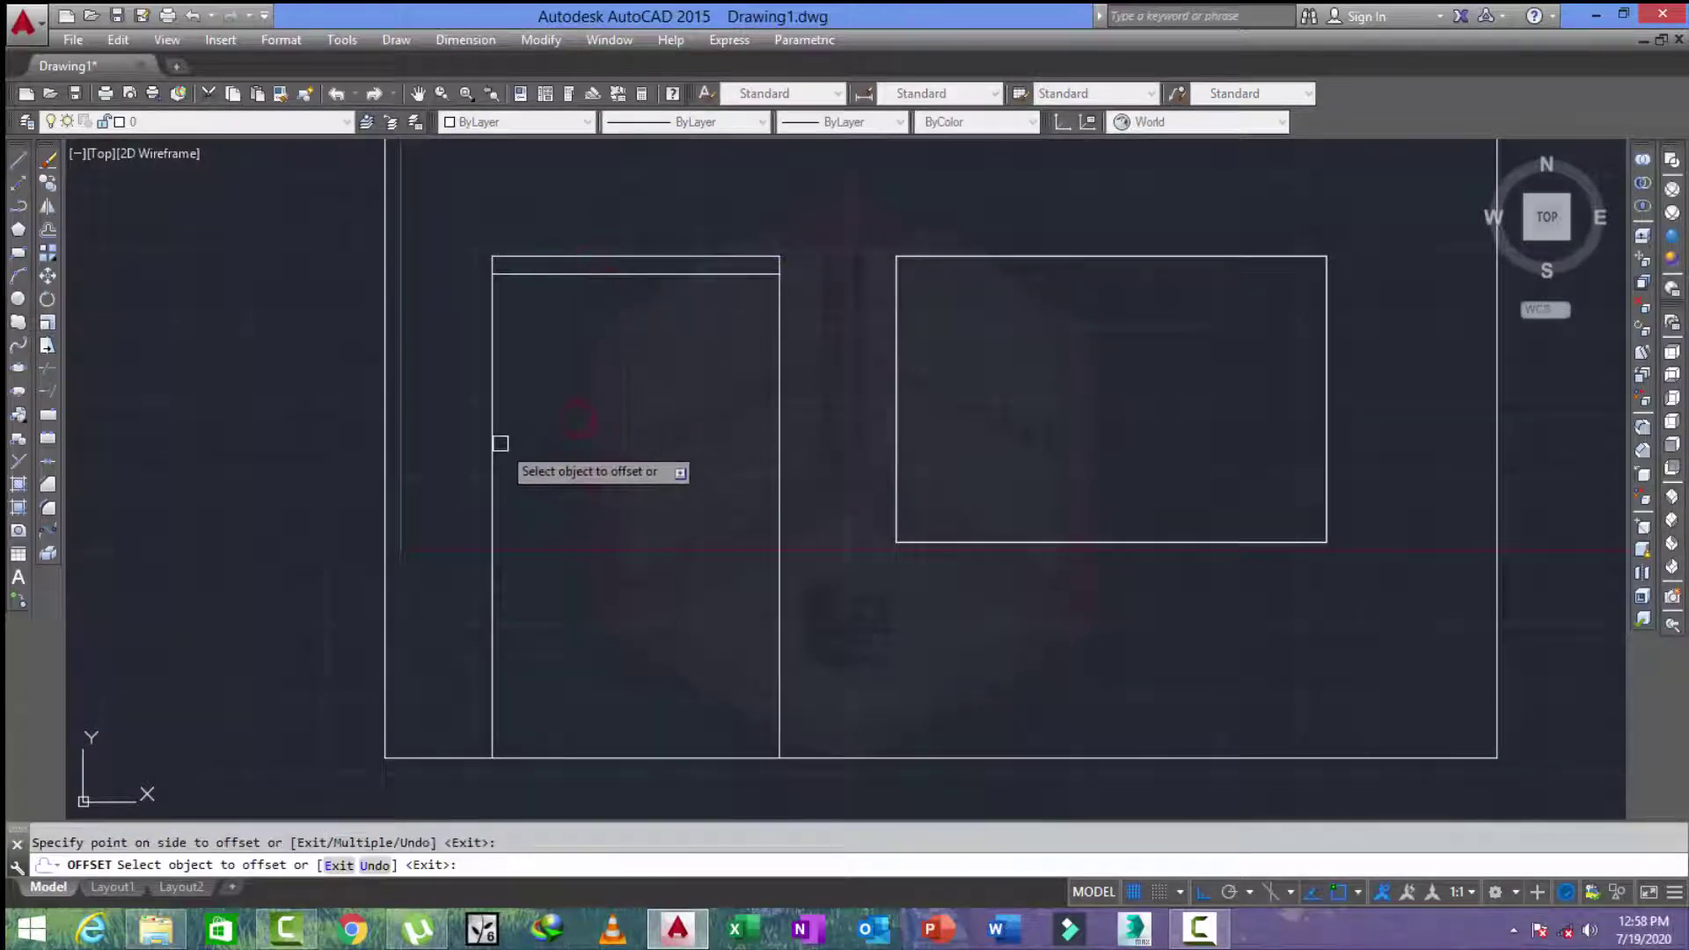
{"action": "left_click", "coordinate": [500, 442]}
{"action": "left_click", "coordinate": [596, 445]}
{"action": "left_click", "coordinate": [777, 463]}
{"action": "left_click", "coordinate": [704, 478]}
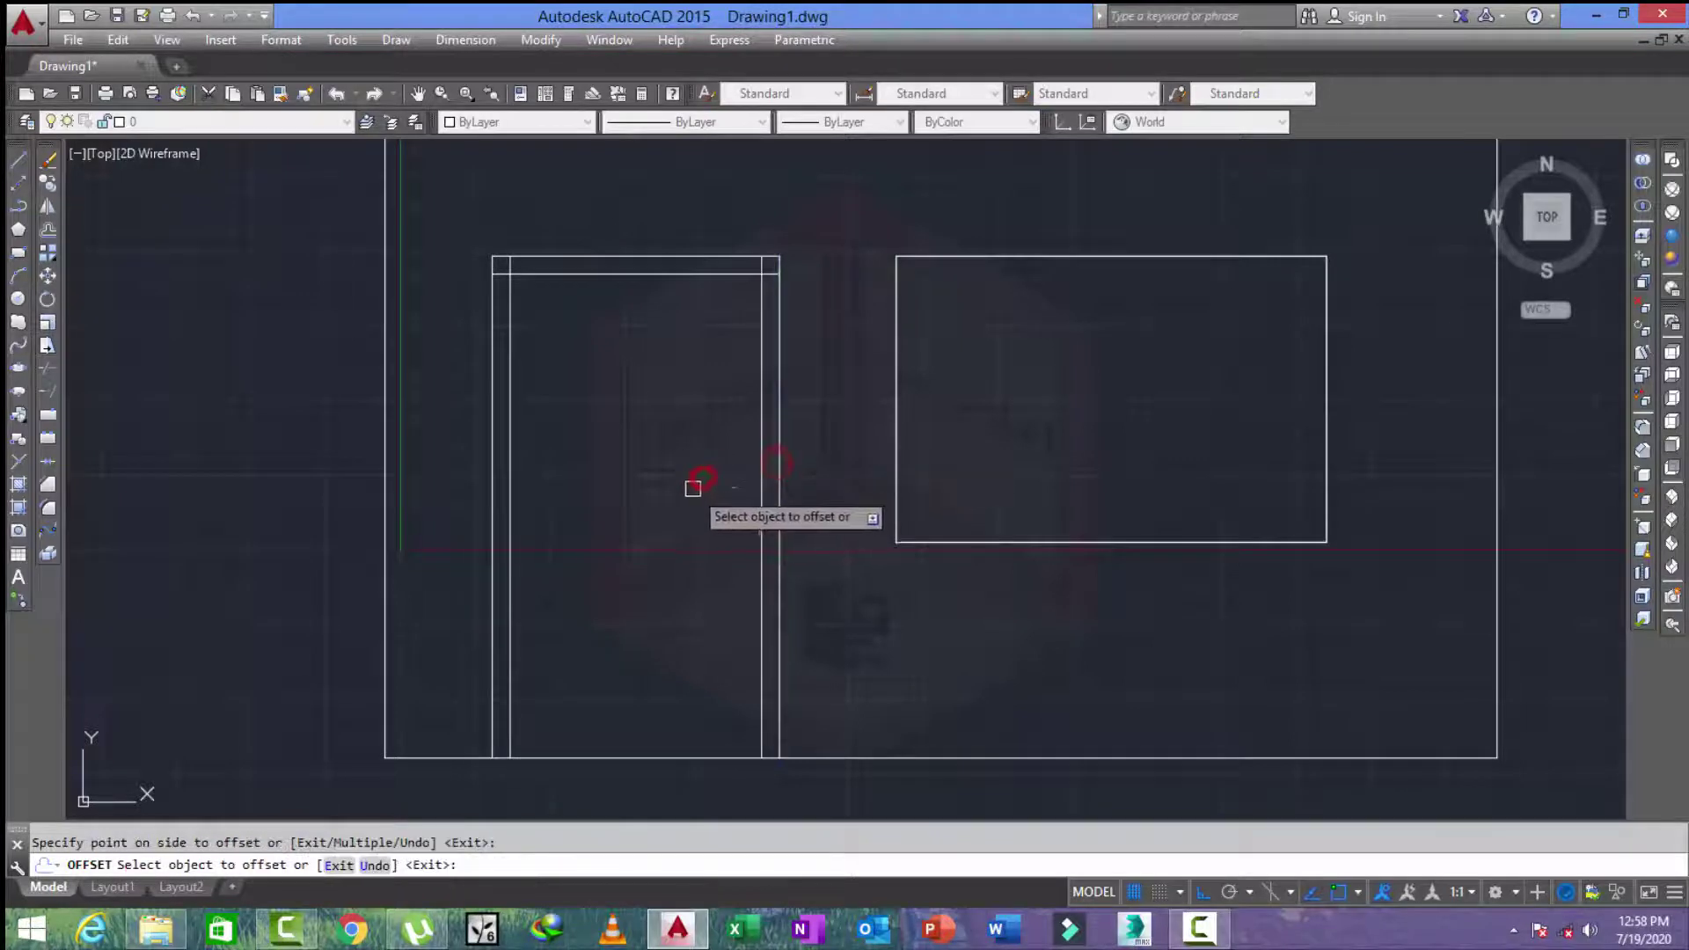
{"action": "key", "text": "Escape"}
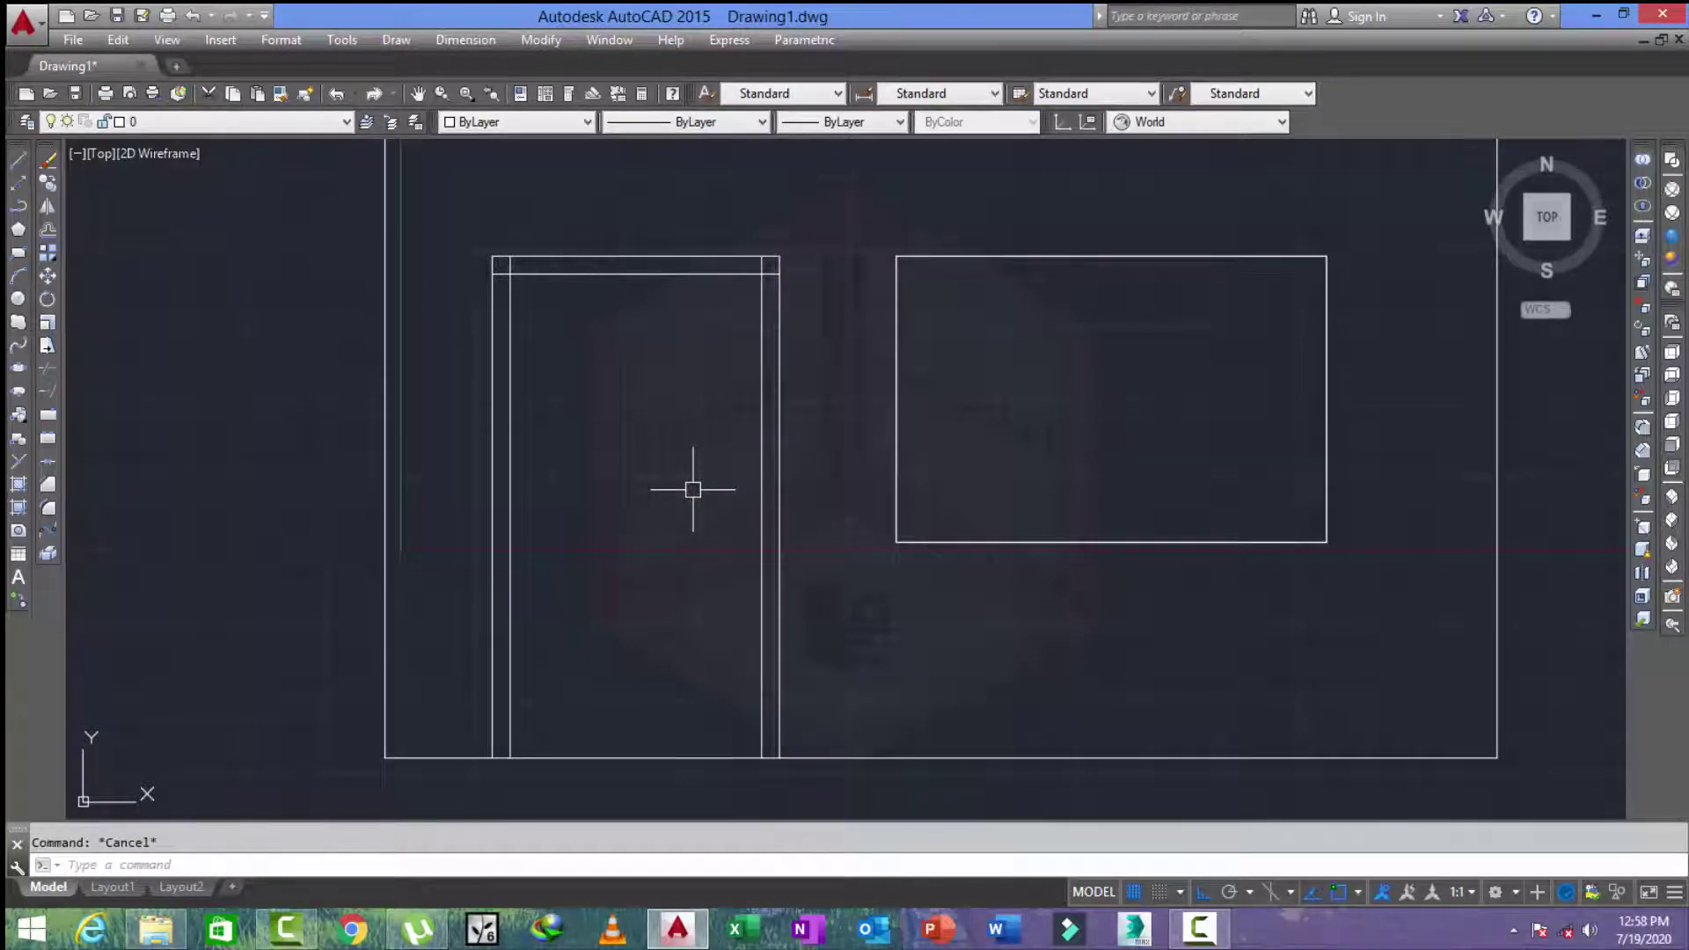
Trim the overlapping stubs at the casing's top-left and top-right corners.
{"action": "type", "text": "tr"}
{"action": "key", "text": "Return"}
{"action": "key", "text": "Return"}
{"action": "scroll", "coordinate": [484, 262], "scroll_direction": "up", "scroll_amount": 4}
{"action": "left_click", "coordinate": [558, 272]}
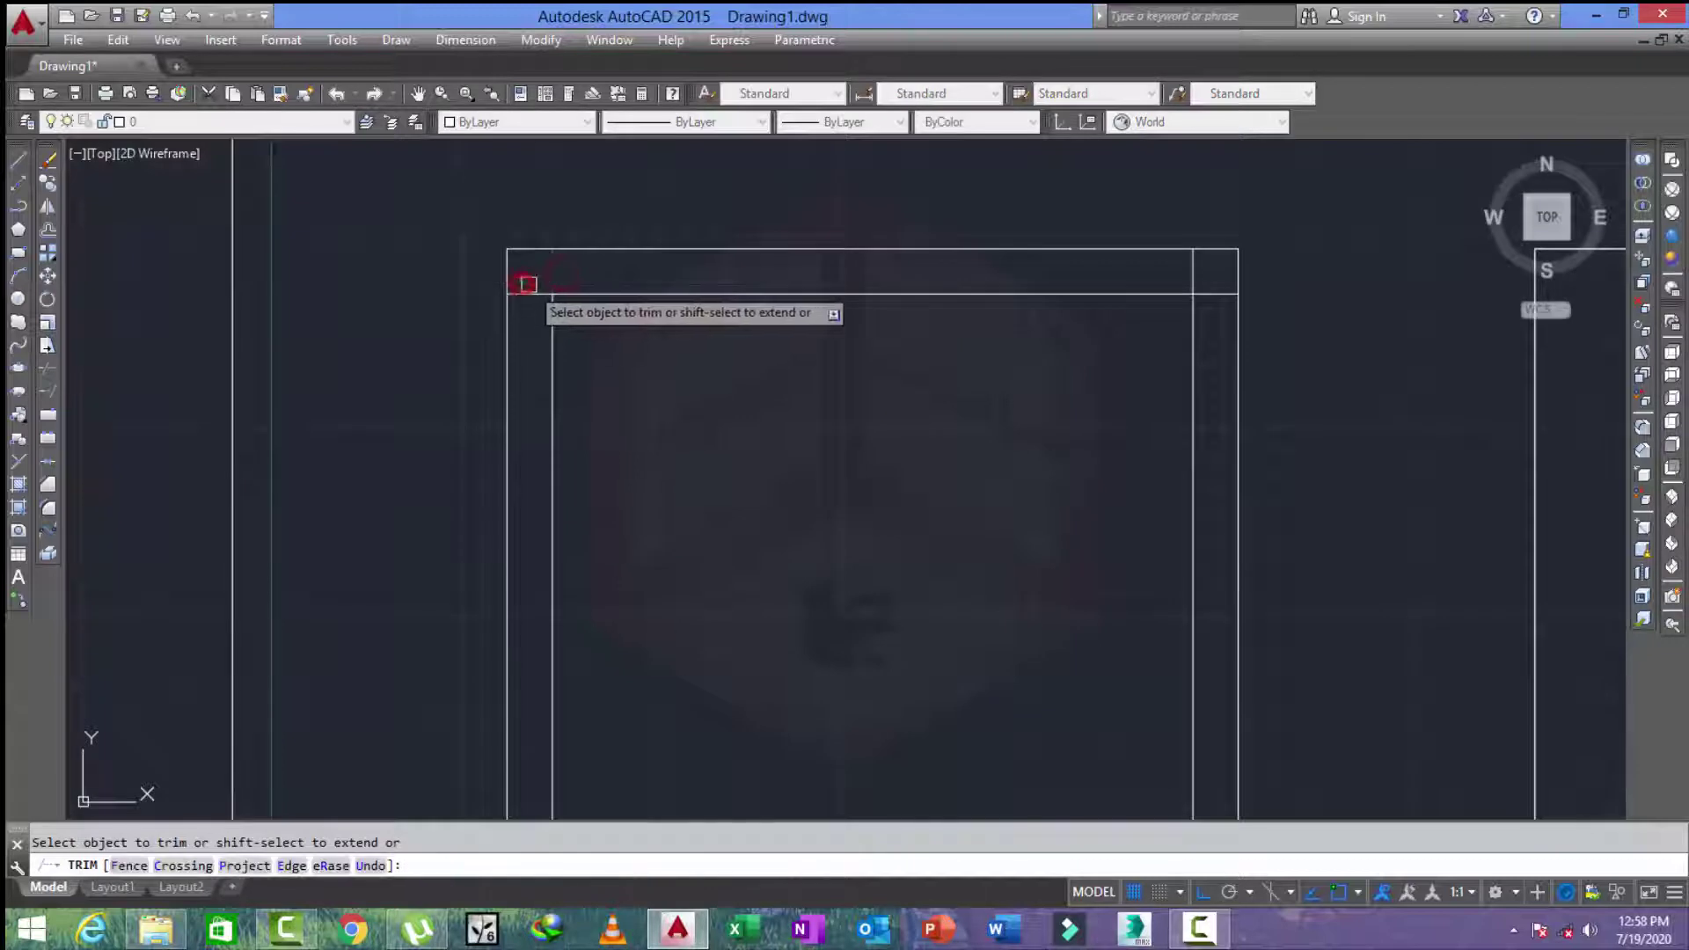
{"action": "left_click", "coordinate": [1215, 297]}
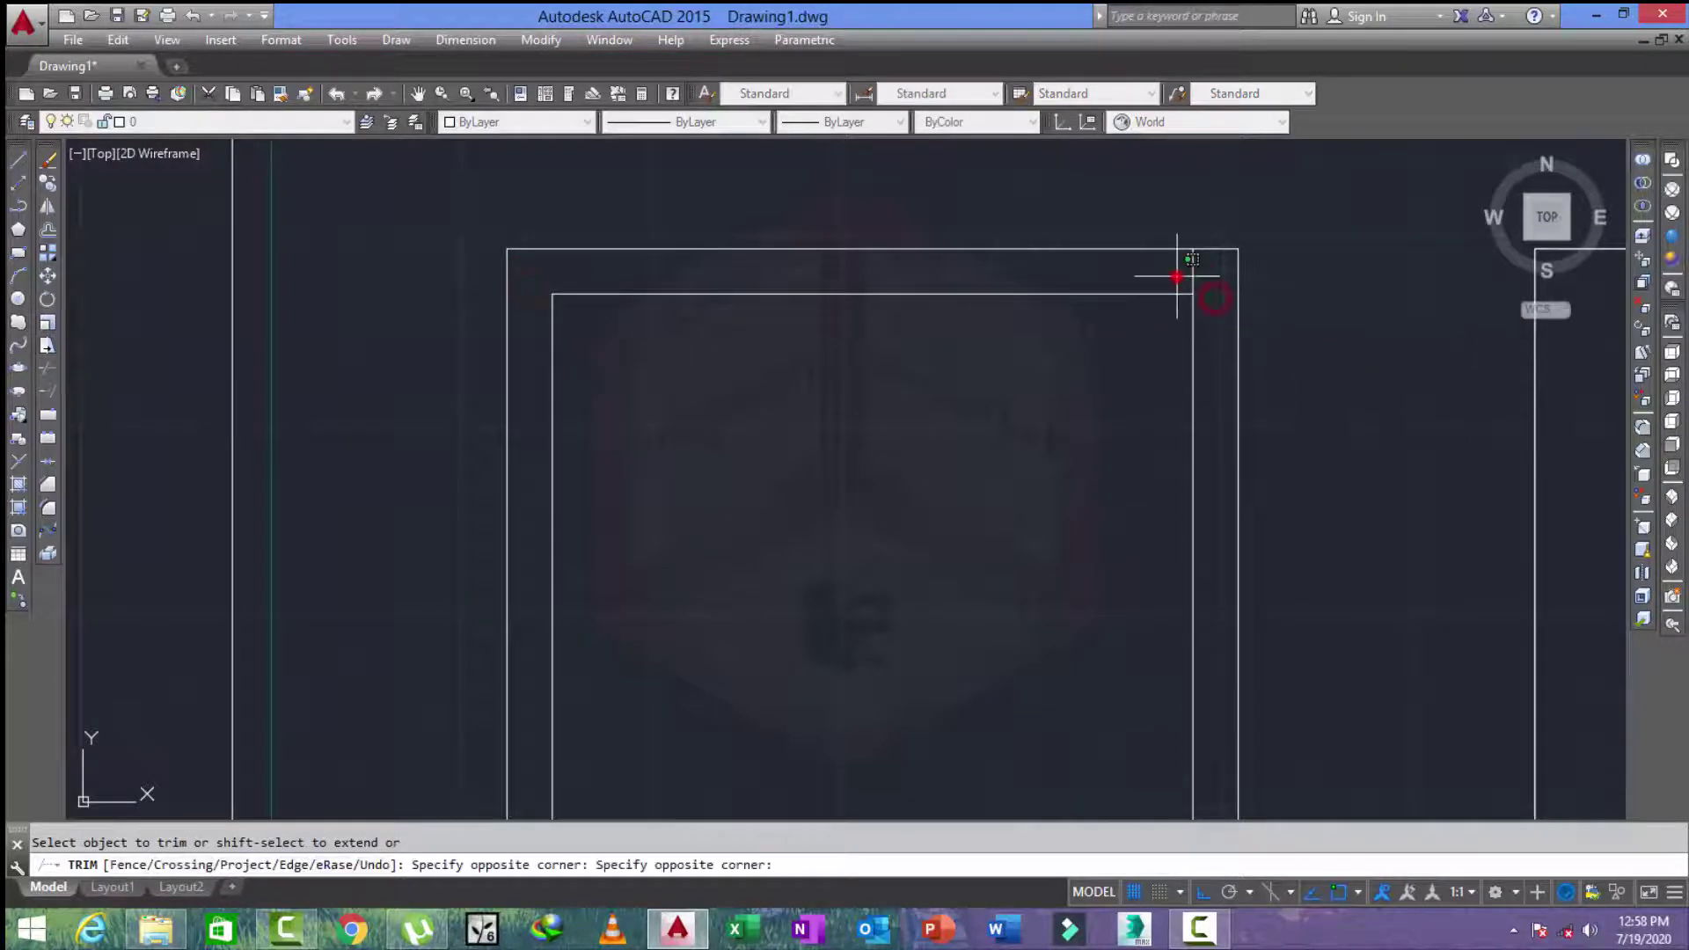
{"action": "scroll", "coordinate": [1180, 283], "scroll_direction": "down", "scroll_amount": 4}
{"action": "key", "text": "Escape"}
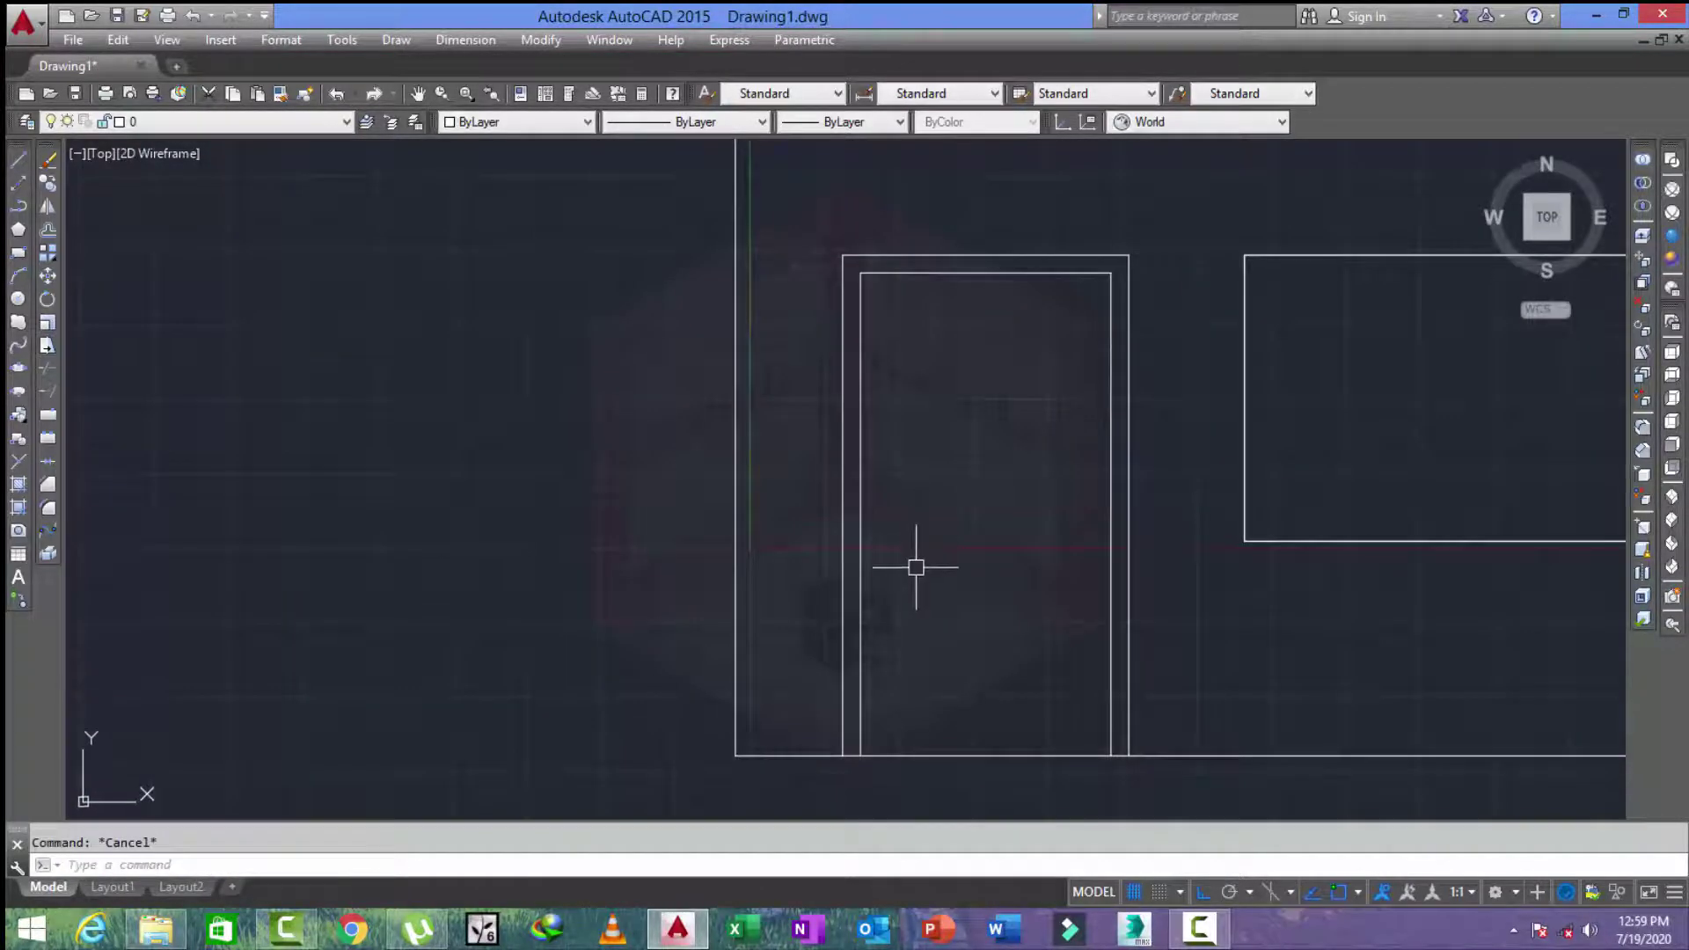
{"action": "middle_click_drag", "start_coordinate": [916, 567], "coordinate": [910, 561]}
Offset the inner casing's top, left and right edges another 3 inches inward.
{"action": "type", "text": "o"}
{"action": "key", "text": "Return"}
{"action": "key", "text": "Return"}
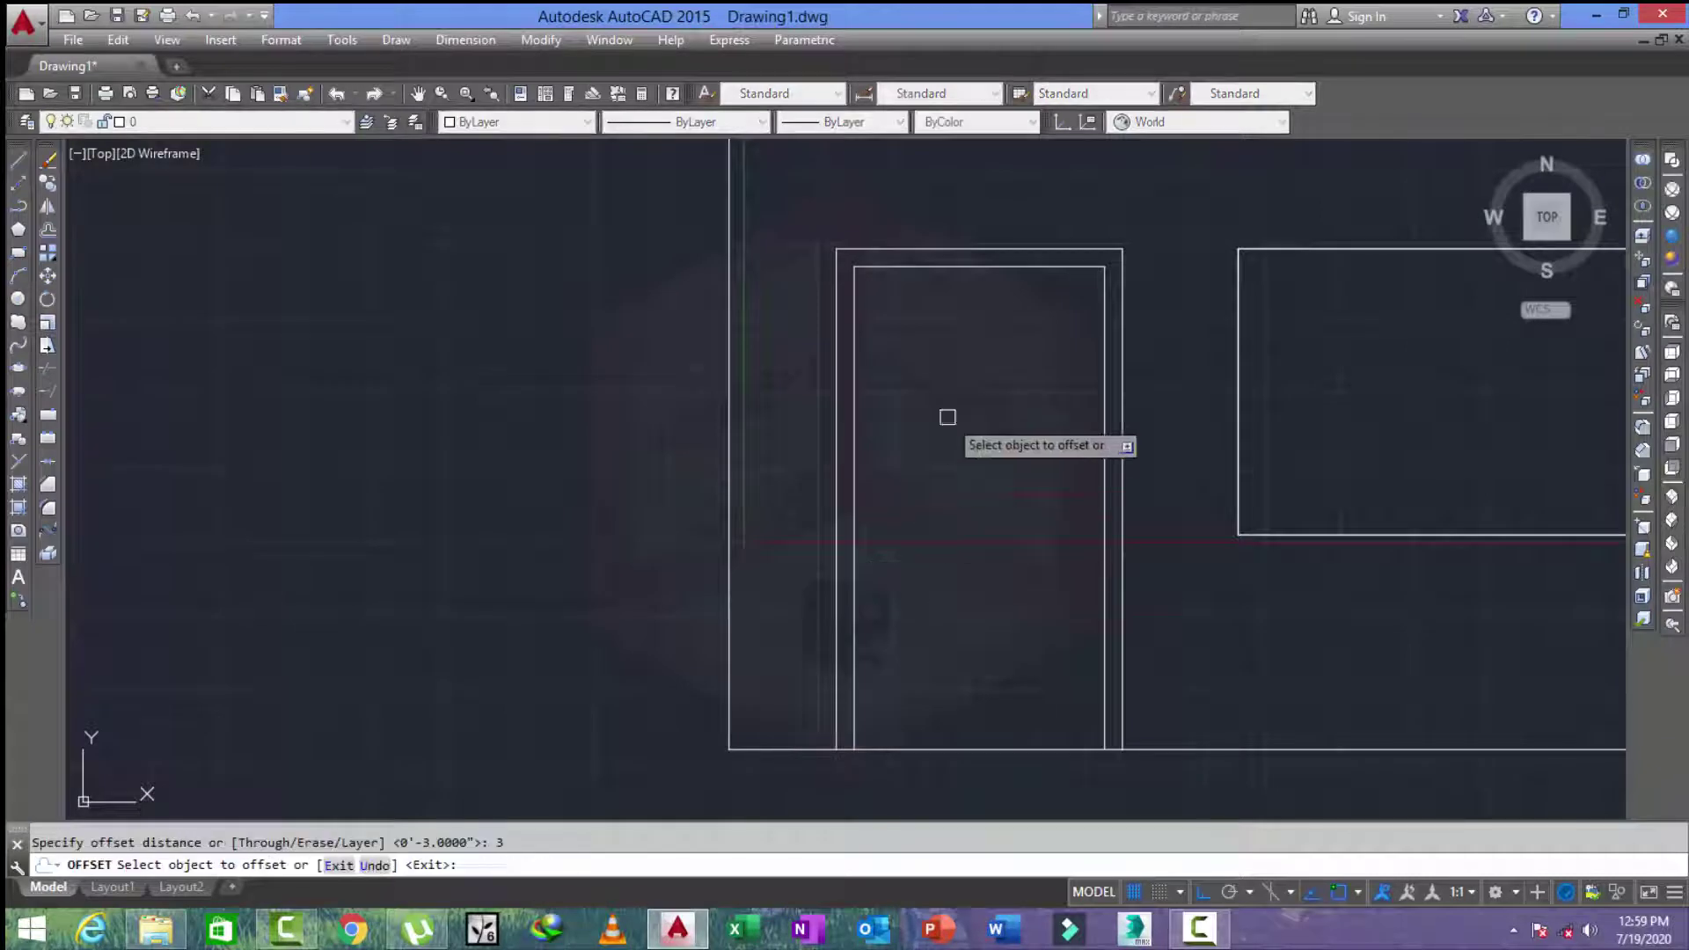
{"action": "left_click", "coordinate": [968, 268]}
{"action": "left_click", "coordinate": [946, 371]}
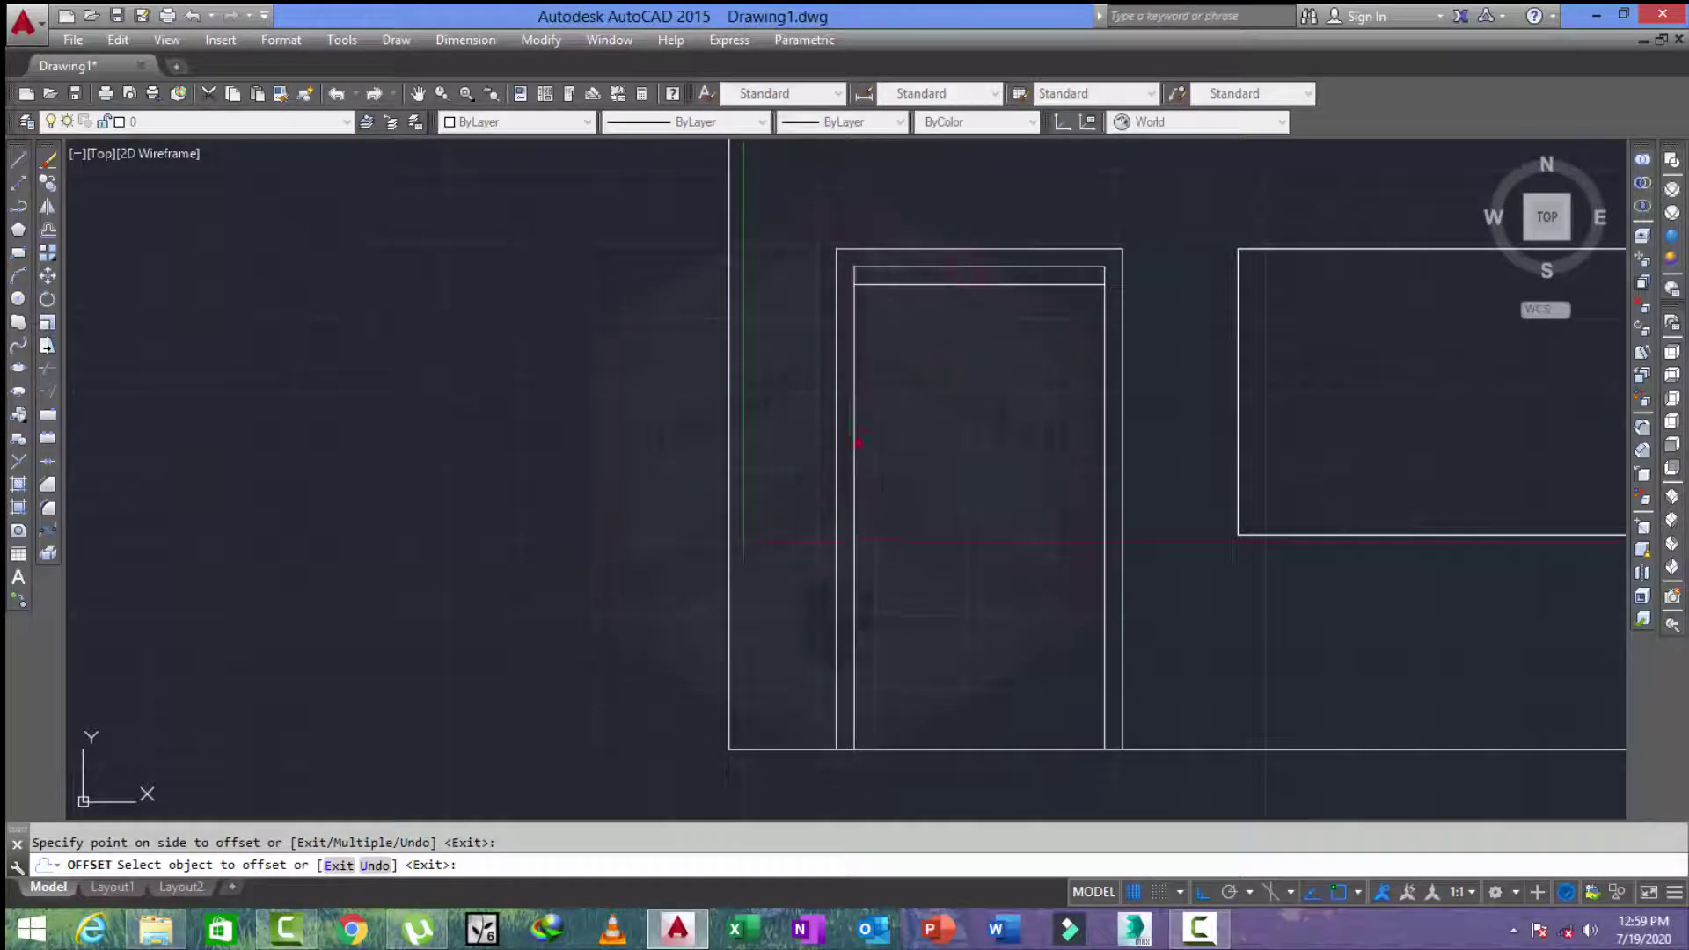
{"action": "left_click", "coordinate": [856, 443]}
{"action": "left_click", "coordinate": [973, 472]}
{"action": "left_click", "coordinate": [1105, 517]}
{"action": "left_click", "coordinate": [946, 526]}
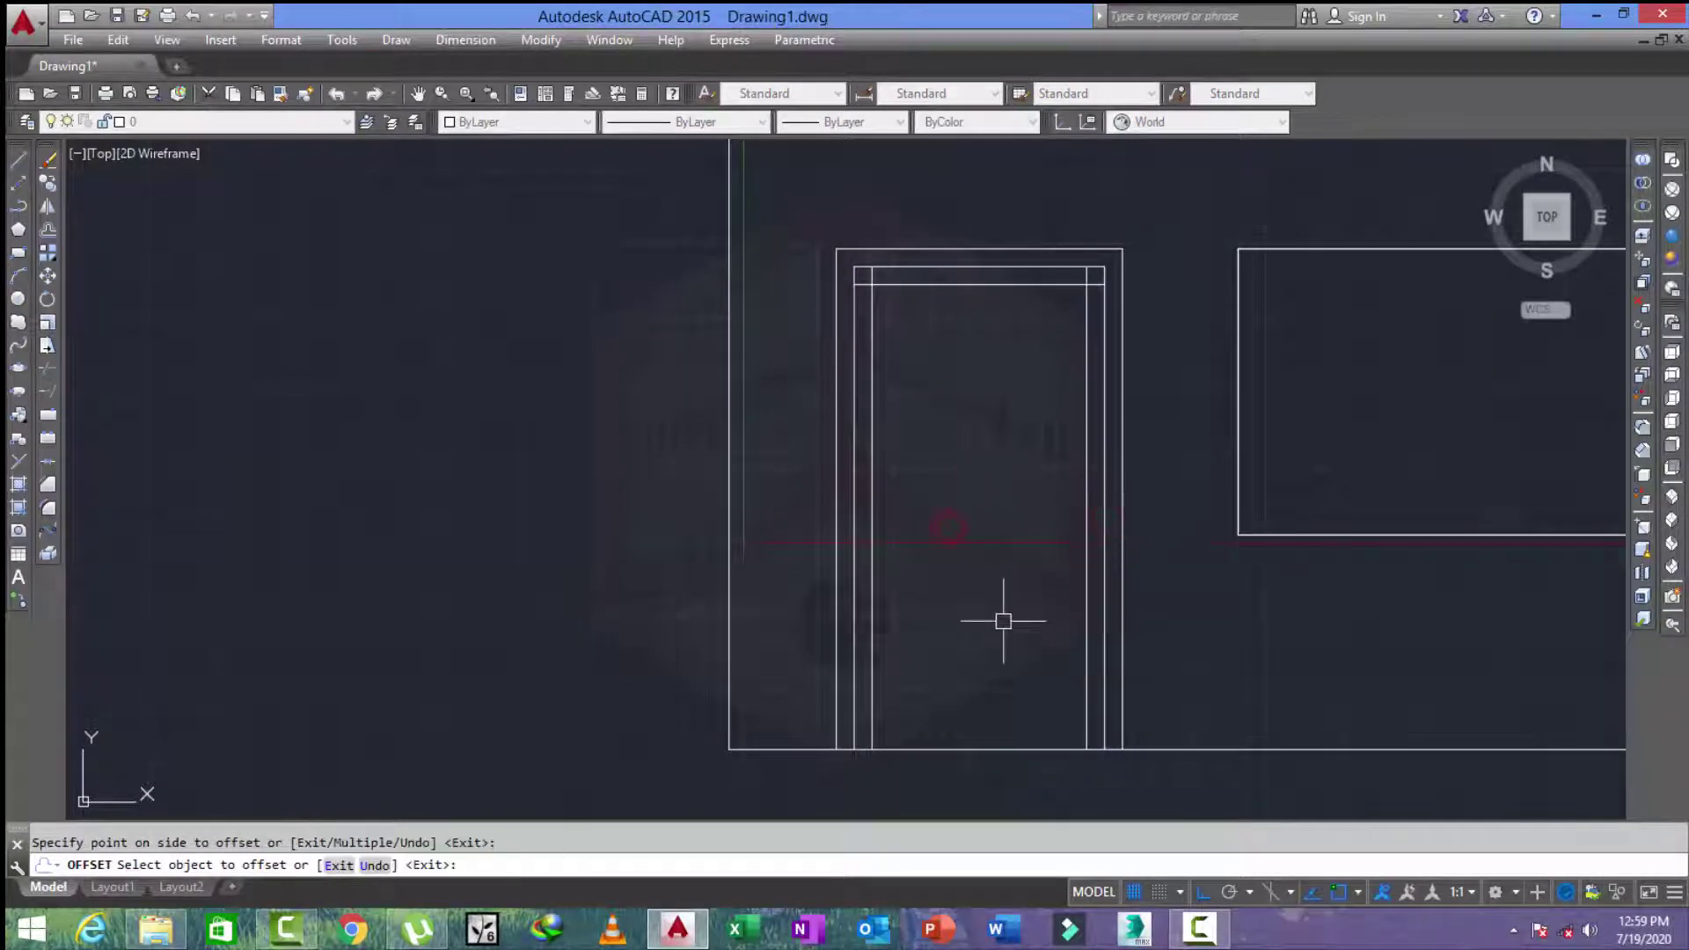
{"action": "key", "text": "Escape"}
Move the door's bottom line up 6 inches.
{"action": "type", "text": "l"}
{"action": "key", "text": "Return"}
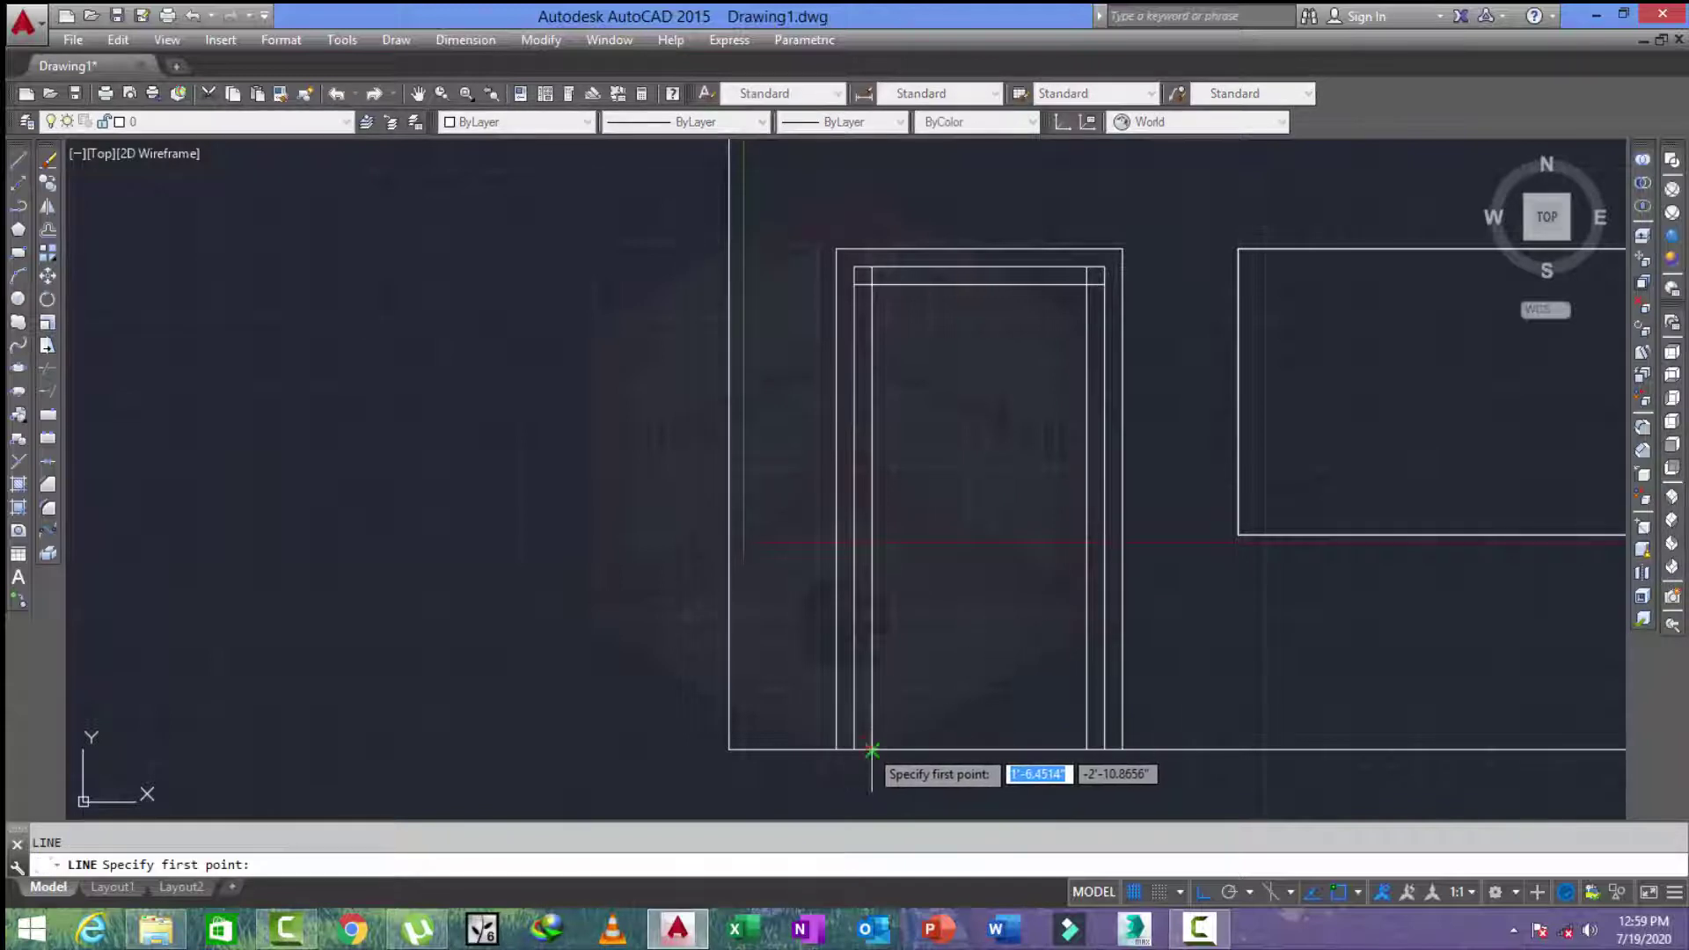
{"action": "left_click", "coordinate": [872, 751]}
{"action": "key", "text": "Escape"}
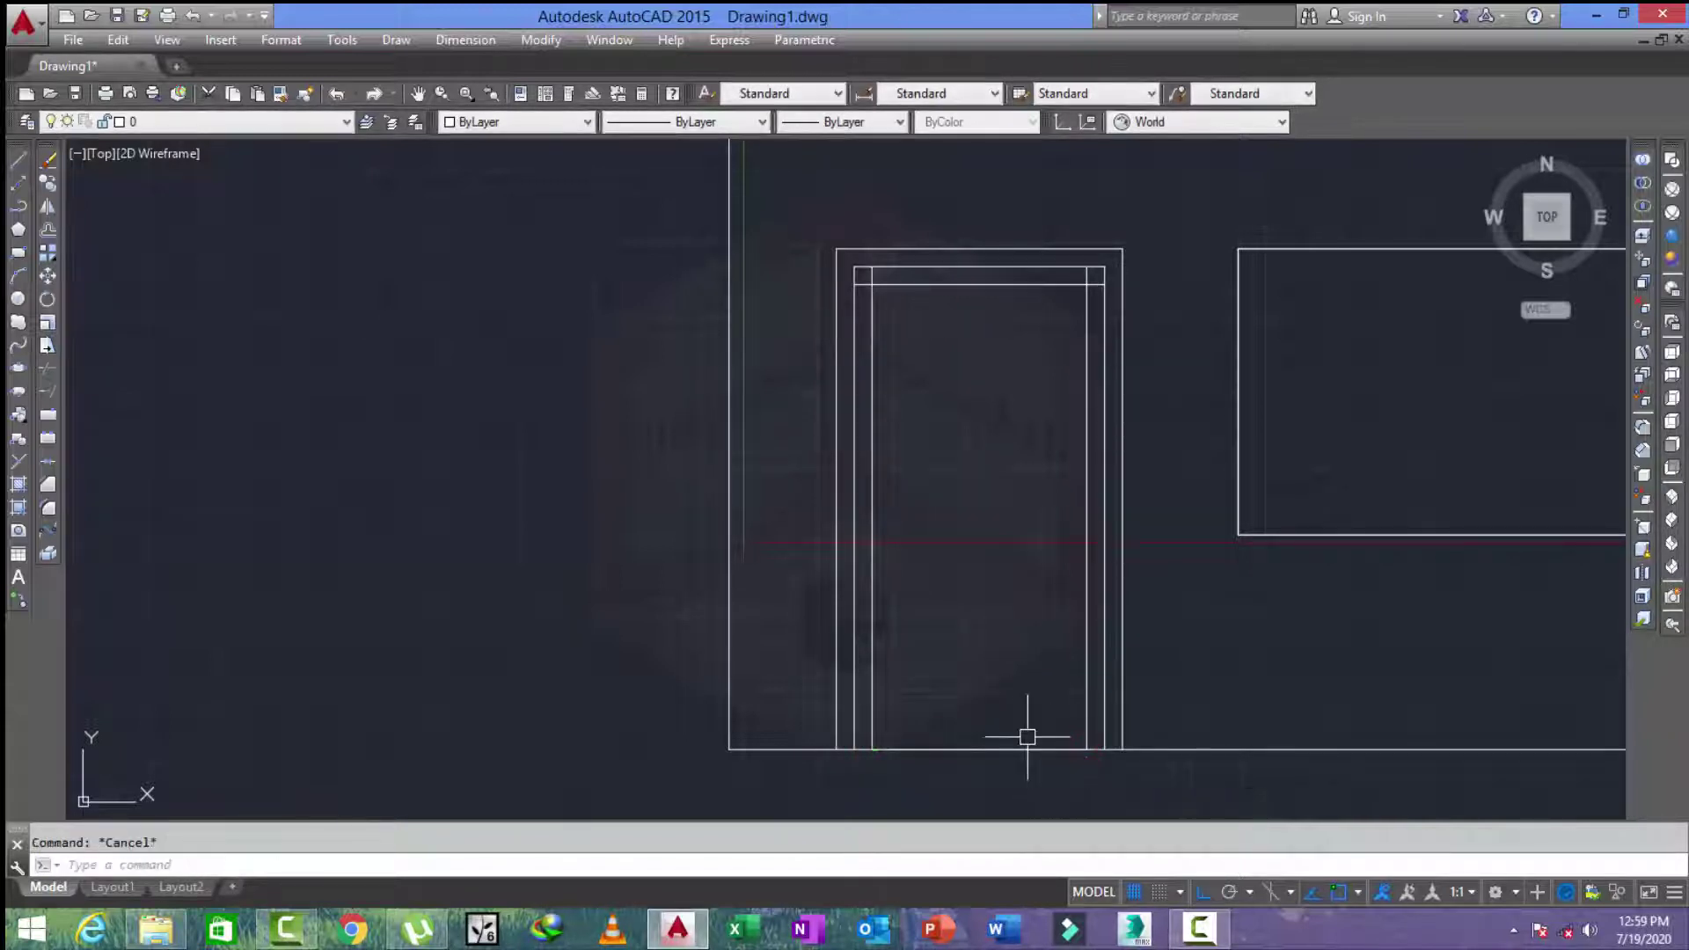
{"action": "type", "text": "m"}
{"action": "key", "text": "Return"}
{"action": "left_click", "coordinate": [1021, 750]}
{"action": "key", "text": "Return"}
{"action": "left_click", "coordinate": [998, 686]}
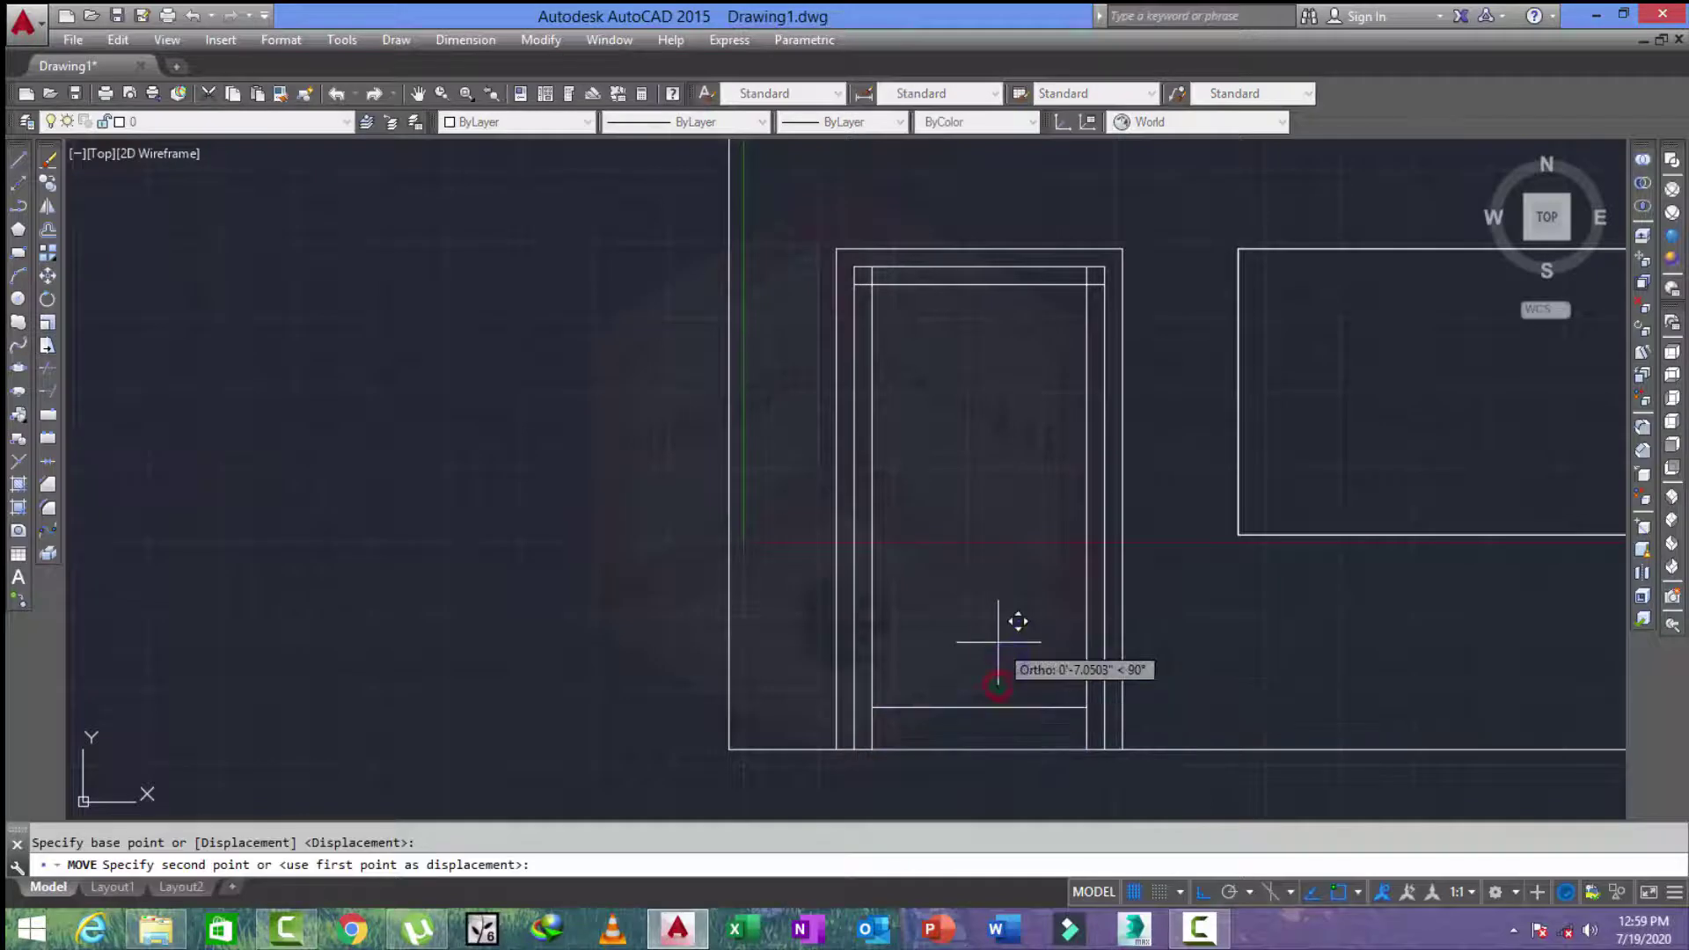
{"action": "type", "text": "6"}
{"action": "key", "text": "Return"}
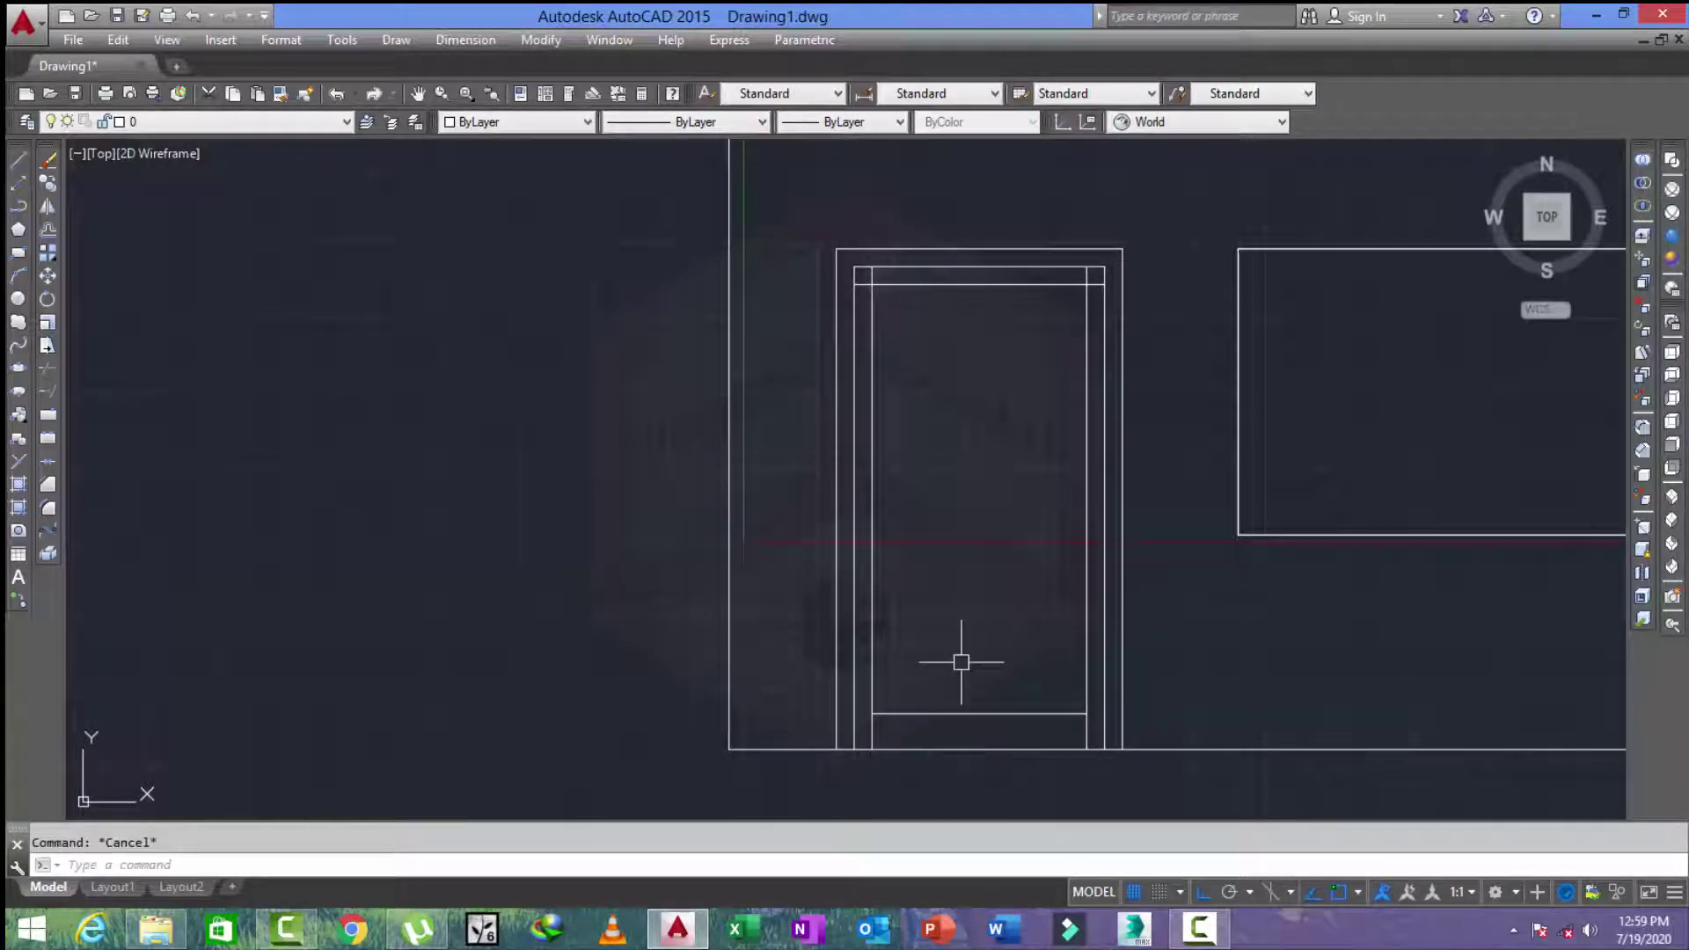
Trim the stubs at the inset outline's bottom corners.
{"action": "type", "text": "tr"}
{"action": "key", "text": "Return"}
{"action": "key", "text": "Return"}
{"action": "scroll", "coordinate": [844, 717], "scroll_direction": "up", "scroll_amount": 3}
{"action": "left_click_drag", "start_coordinate": [844, 717], "coordinate": [941, 748]}
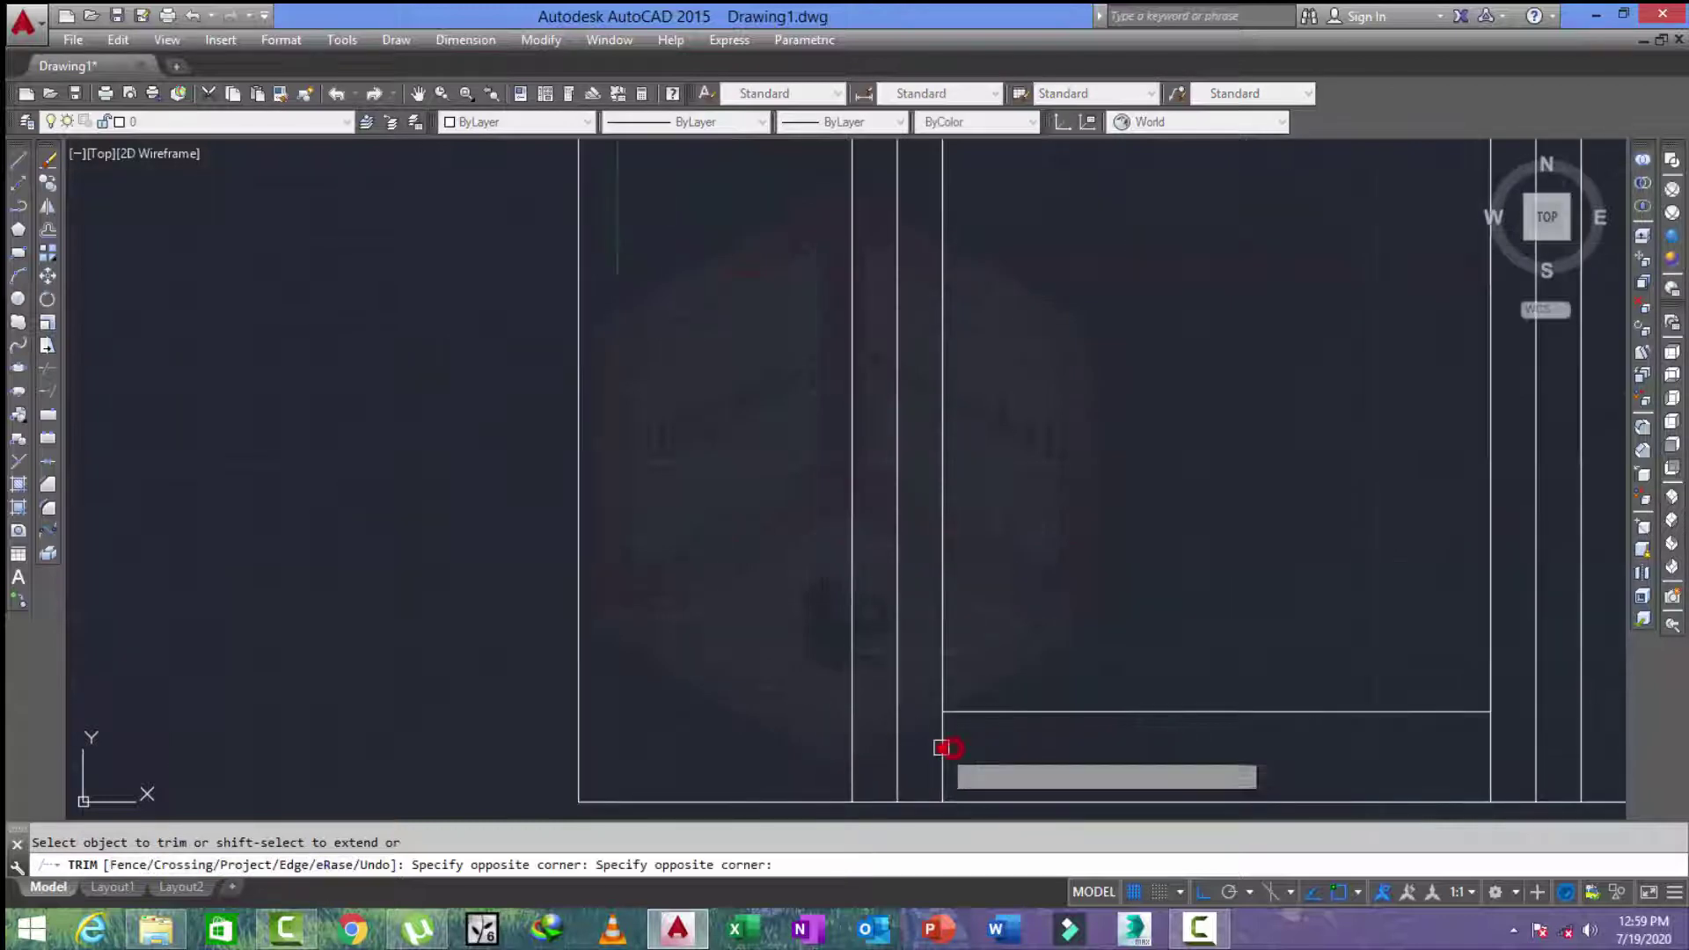
{"action": "scroll", "coordinate": [1100, 697], "scroll_direction": "down", "scroll_amount": 4}
Trim the overhangs at the inset outline's top-right and top-left corners.
{"action": "scroll", "coordinate": [1109, 698], "scroll_direction": "up", "scroll_amount": 2}
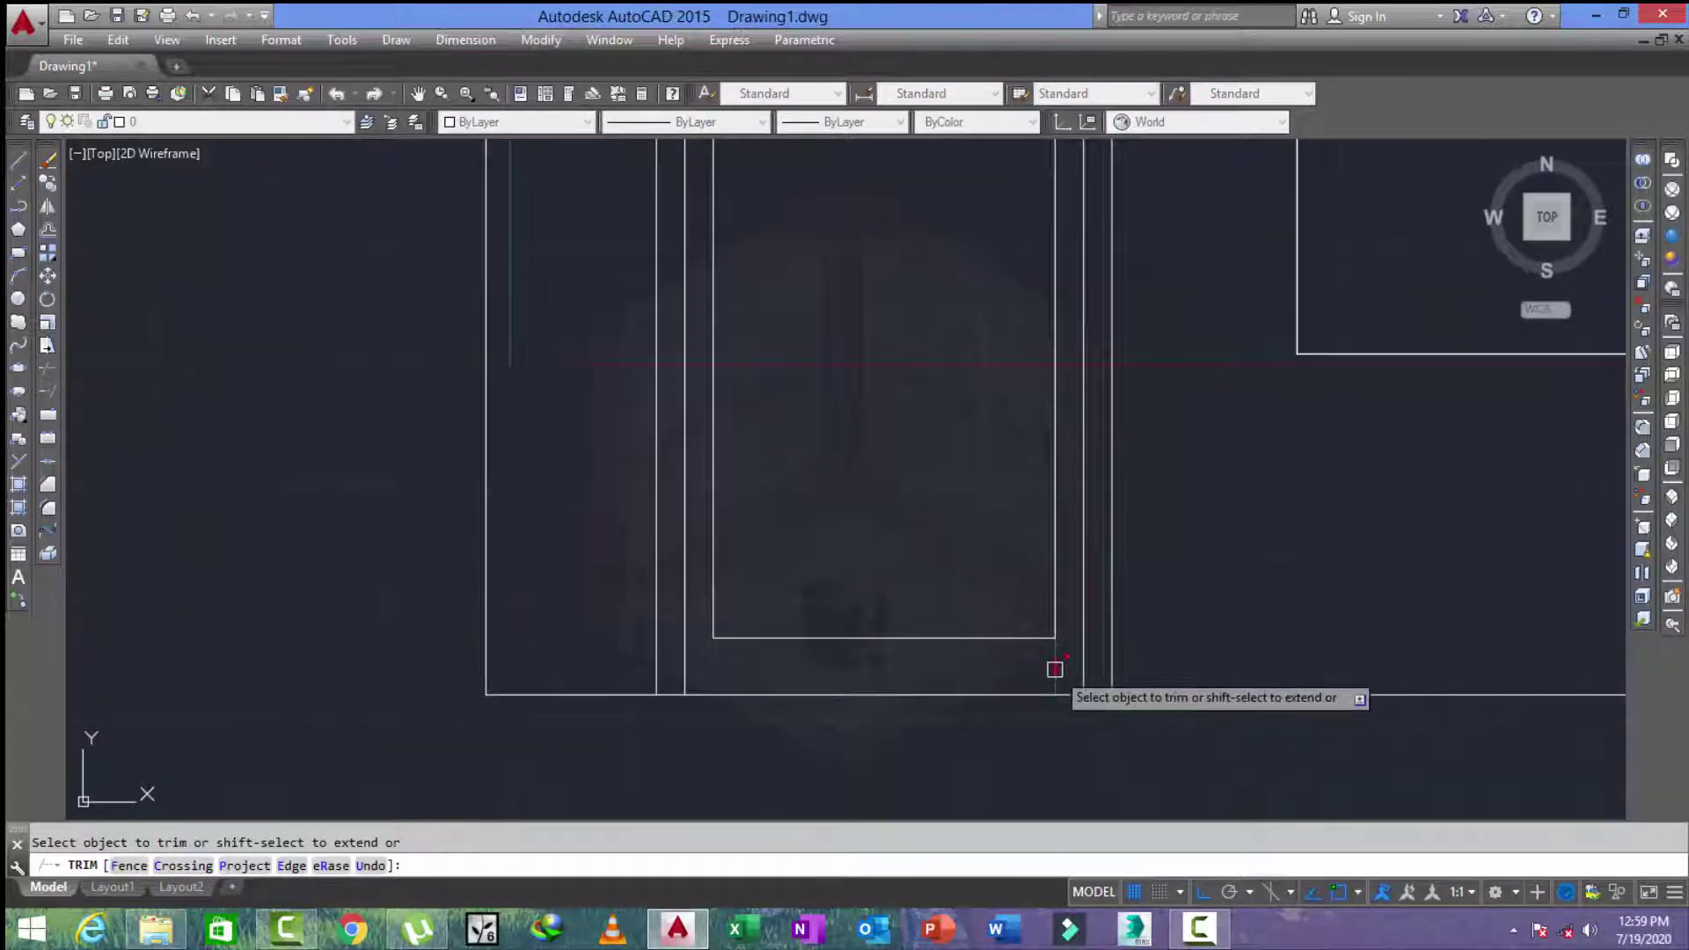
{"action": "scroll", "coordinate": [998, 576], "scroll_direction": "down", "scroll_amount": 2}
{"action": "scroll", "coordinate": [1025, 253], "scroll_direction": "up", "scroll_amount": 2}
{"action": "scroll", "coordinate": [1086, 188], "scroll_direction": "up", "scroll_amount": 1}
{"action": "scroll", "coordinate": [1086, 228], "scroll_direction": "up", "scroll_amount": 1}
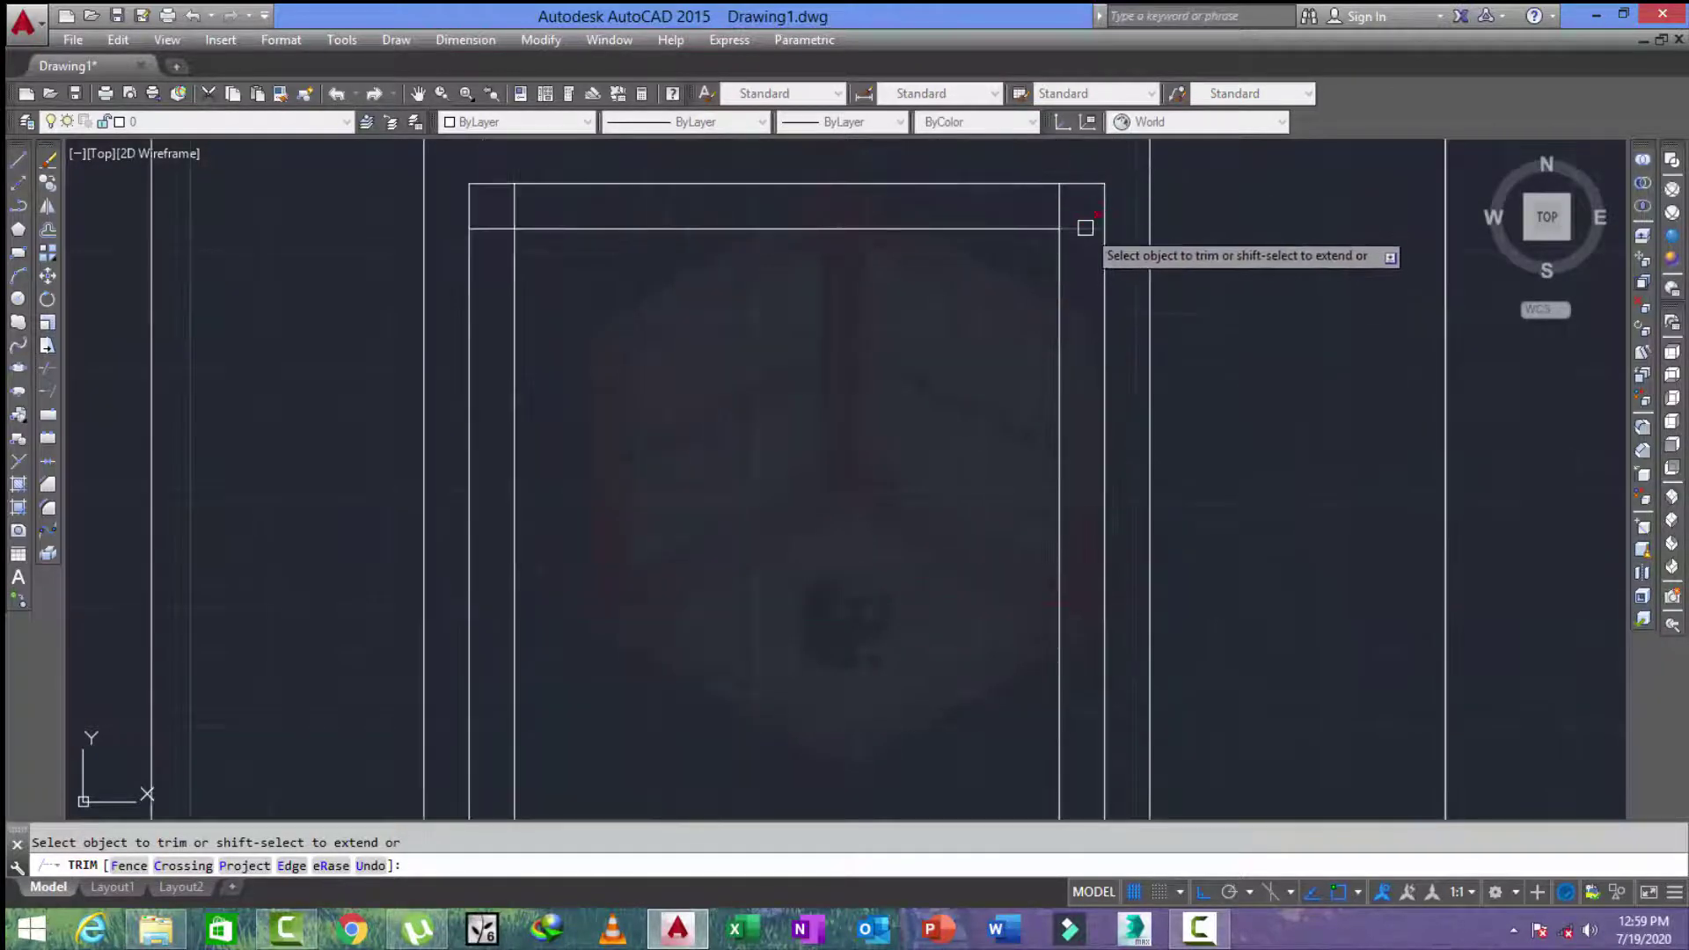
{"action": "left_click", "coordinate": [1086, 228]}
{"action": "left_click", "coordinate": [1060, 202]}
{"action": "left_click", "coordinate": [510, 202]}
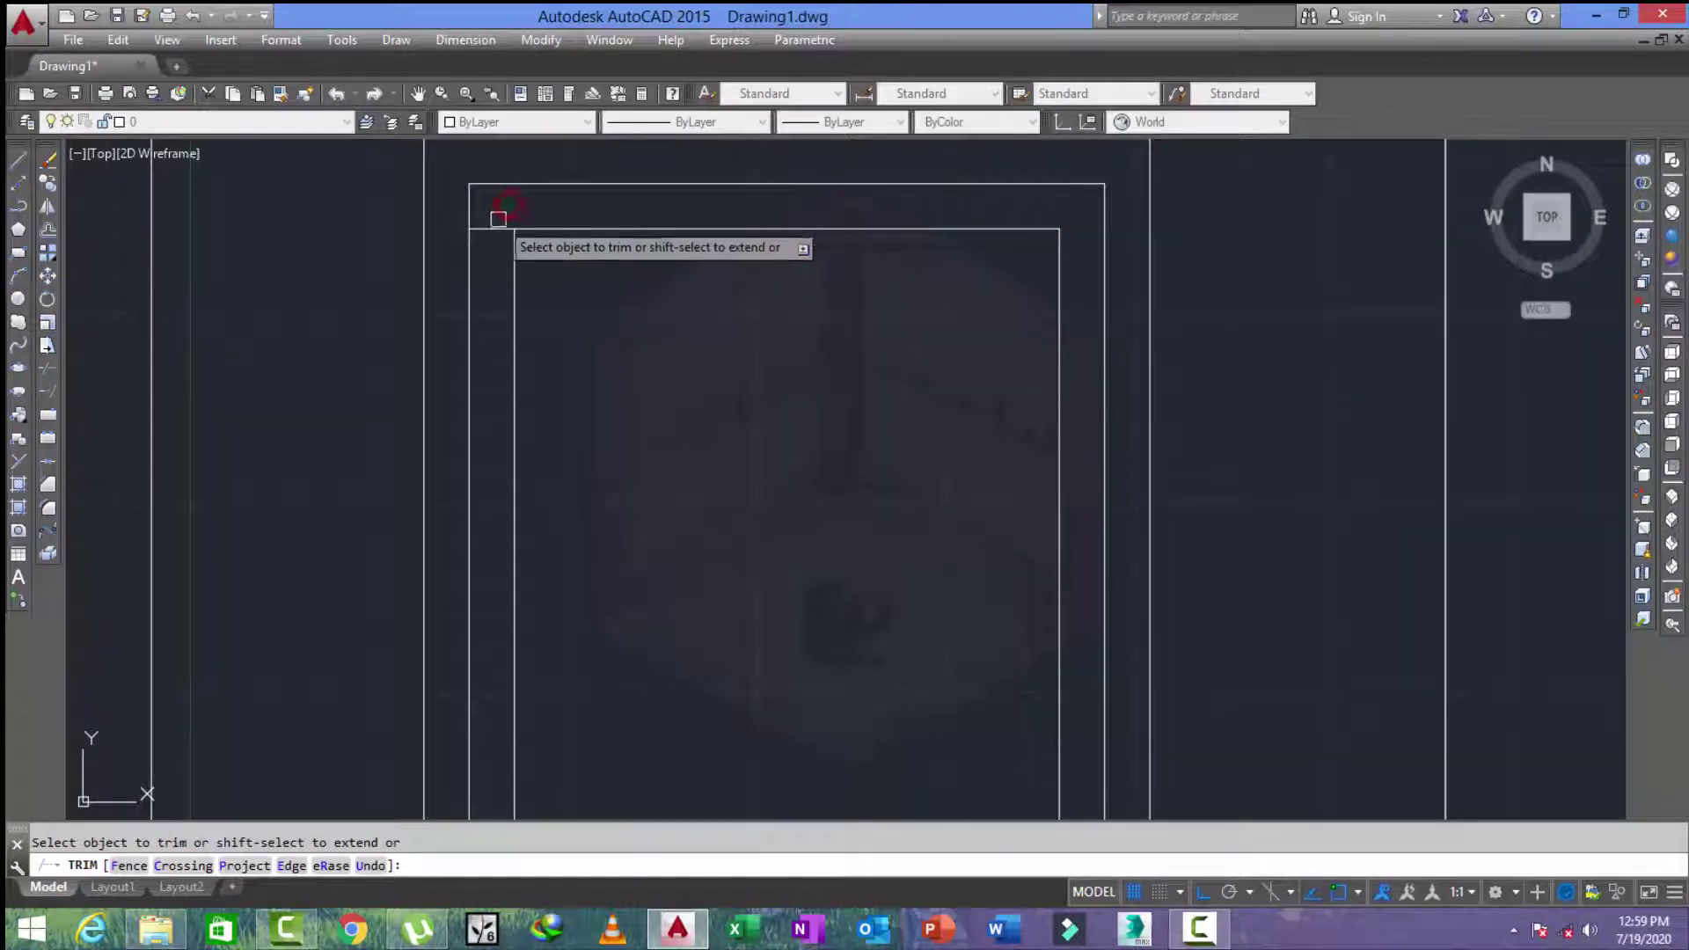
{"action": "scroll", "coordinate": [486, 236], "scroll_direction": "down", "scroll_amount": 3}
{"action": "key", "text": "Escape"}
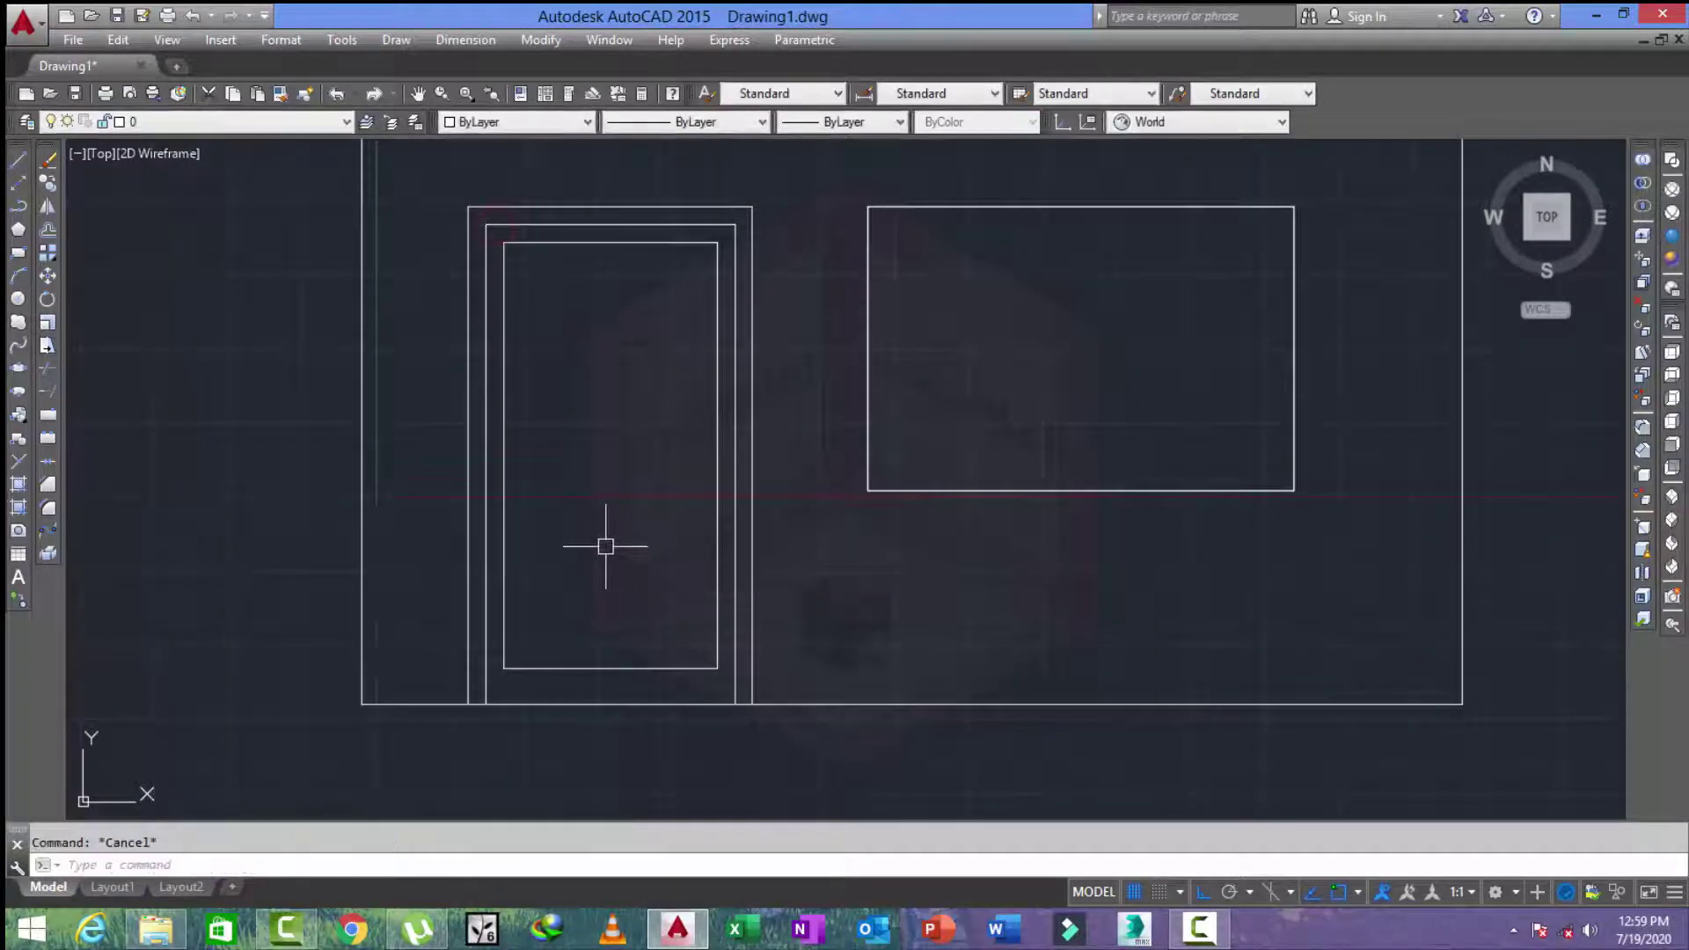
{"action": "type", "text": "o"}
{"action": "key", "text": "Return"}
{"action": "type", "text": "1"}
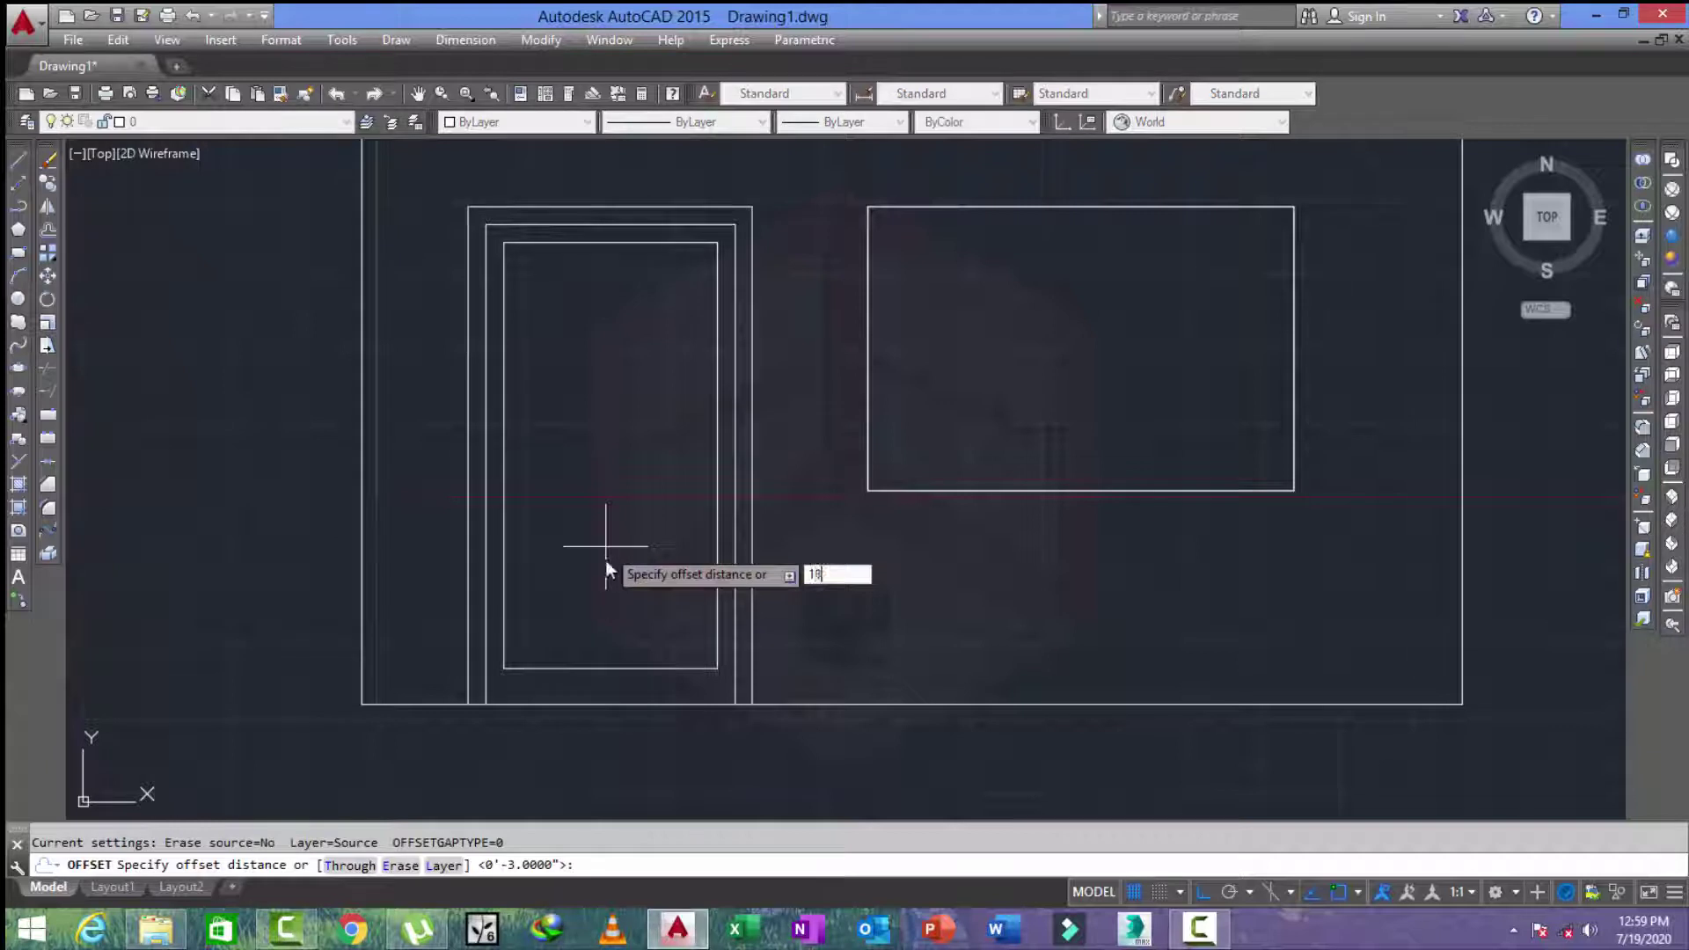
Offset the door panel's bottom and top edges 18 inches inward as rail lines.
{"action": "key", "text": "Return"}
{"action": "left_click", "coordinate": [599, 669]}
{"action": "left_click", "coordinate": [606, 546]}
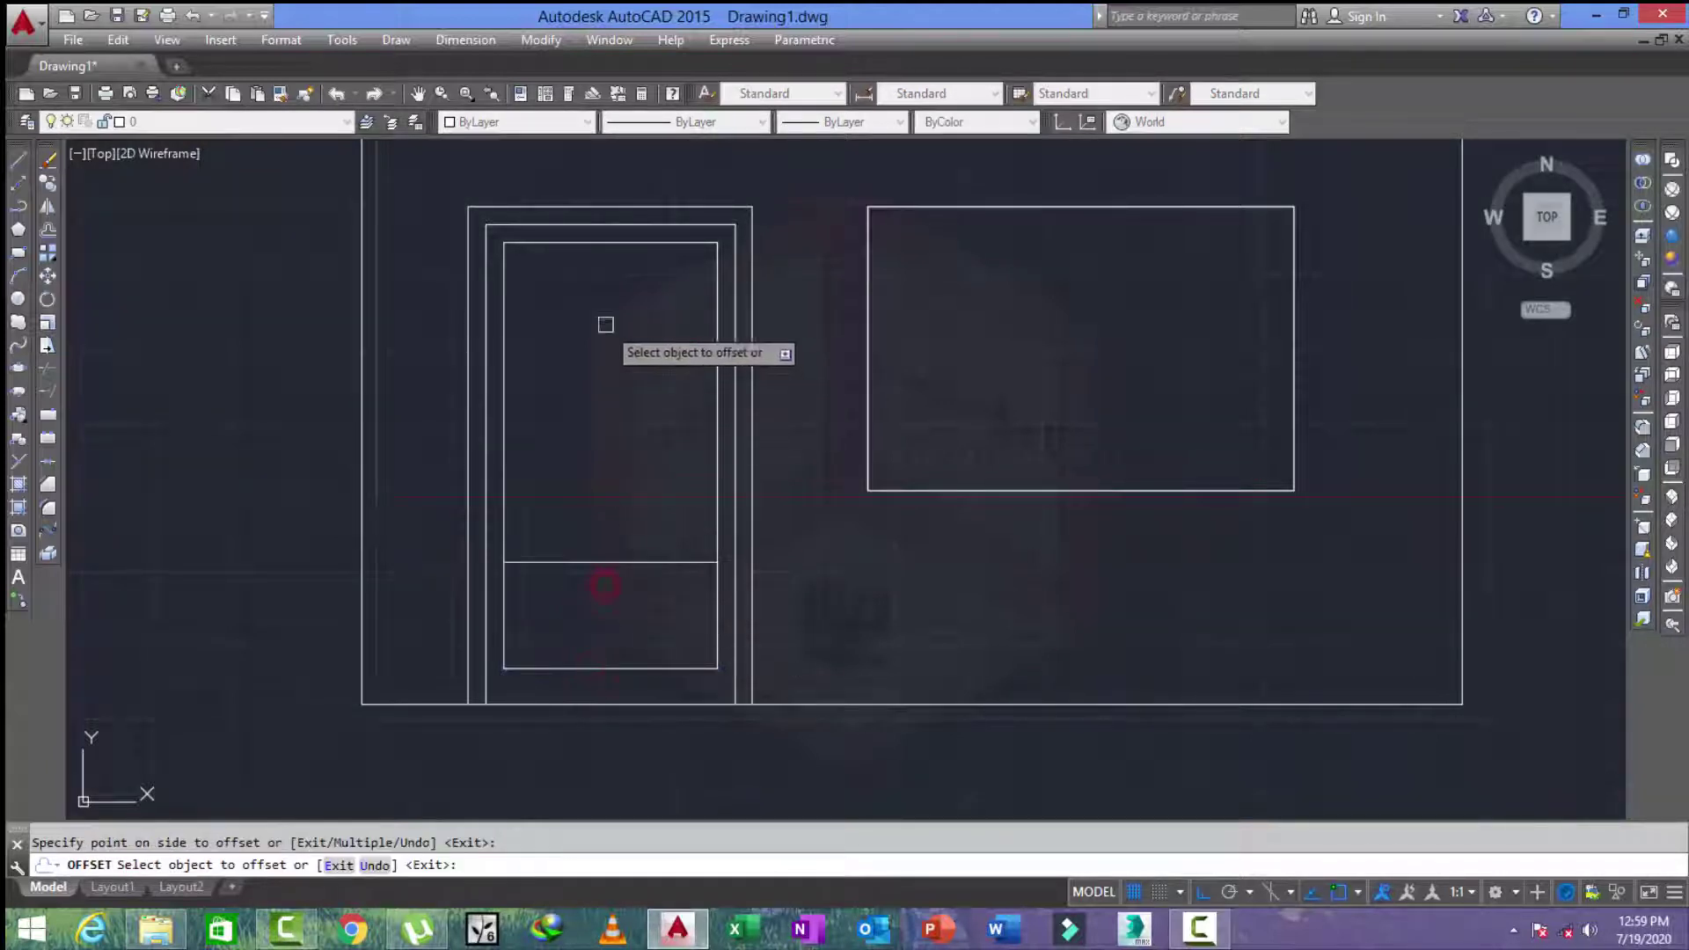
{"action": "left_click", "coordinate": [608, 247]}
{"action": "left_click", "coordinate": [593, 434]}
{"action": "key", "text": "Escape"}
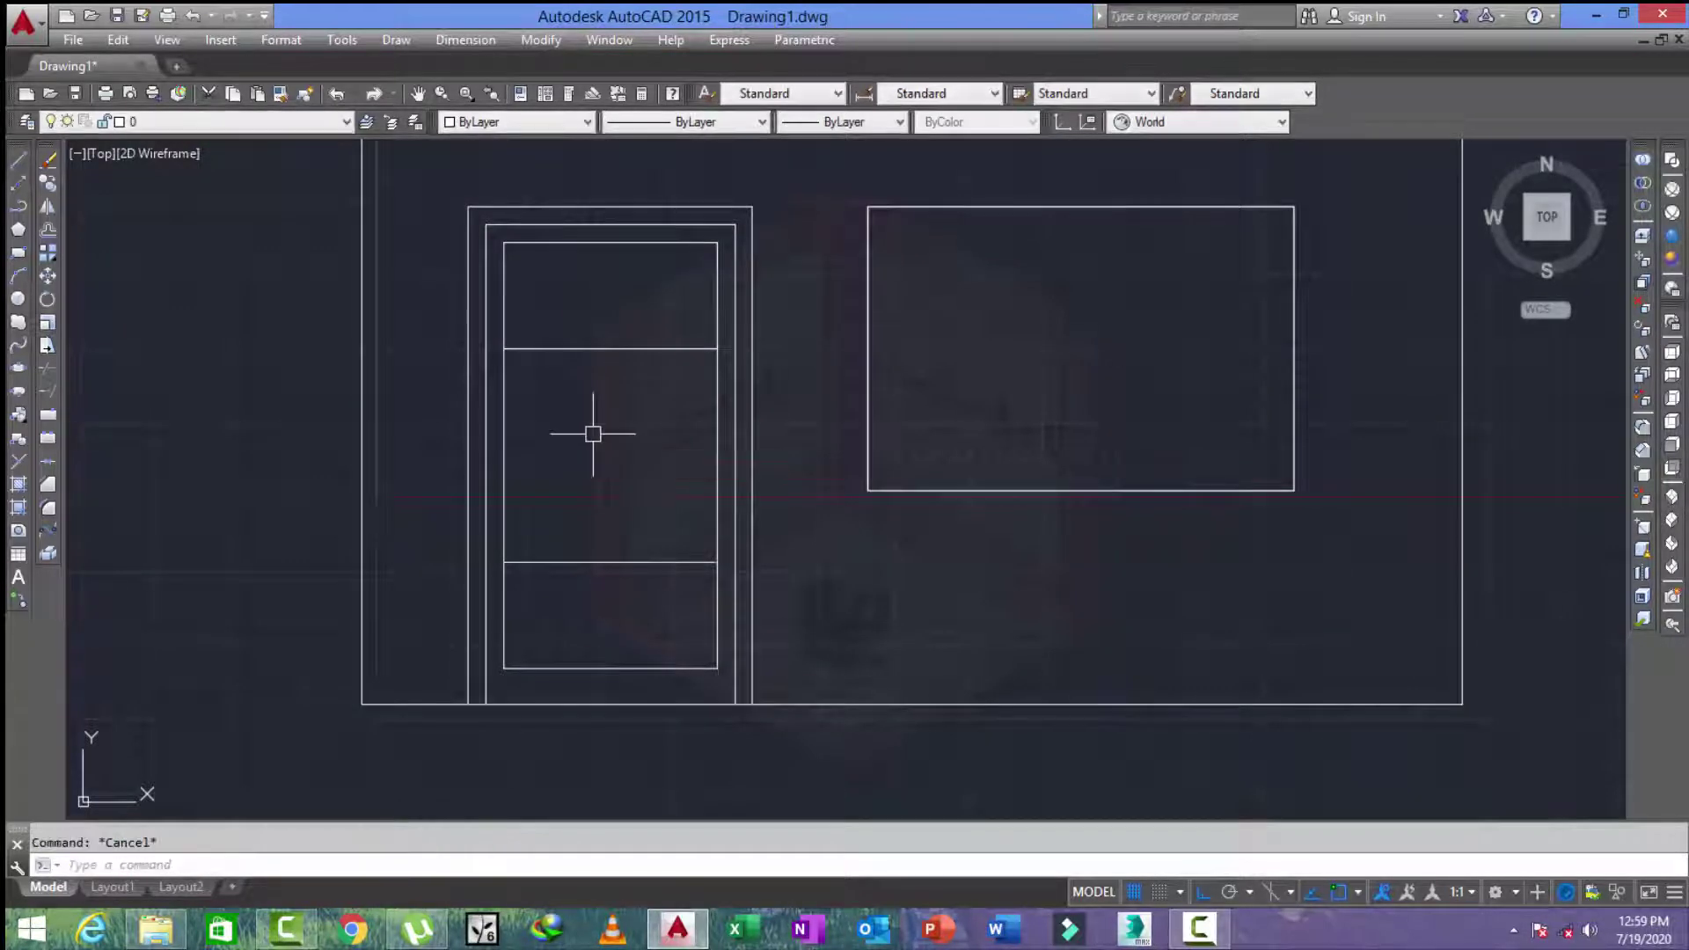
{"action": "type", "text": "o"}
Double each rail with a 3-inch offset toward the door's middle.
{"action": "key", "text": "Return"}
{"action": "type", "text": "3"}
{"action": "key", "text": "Return"}
{"action": "left_click", "coordinate": [598, 349]}
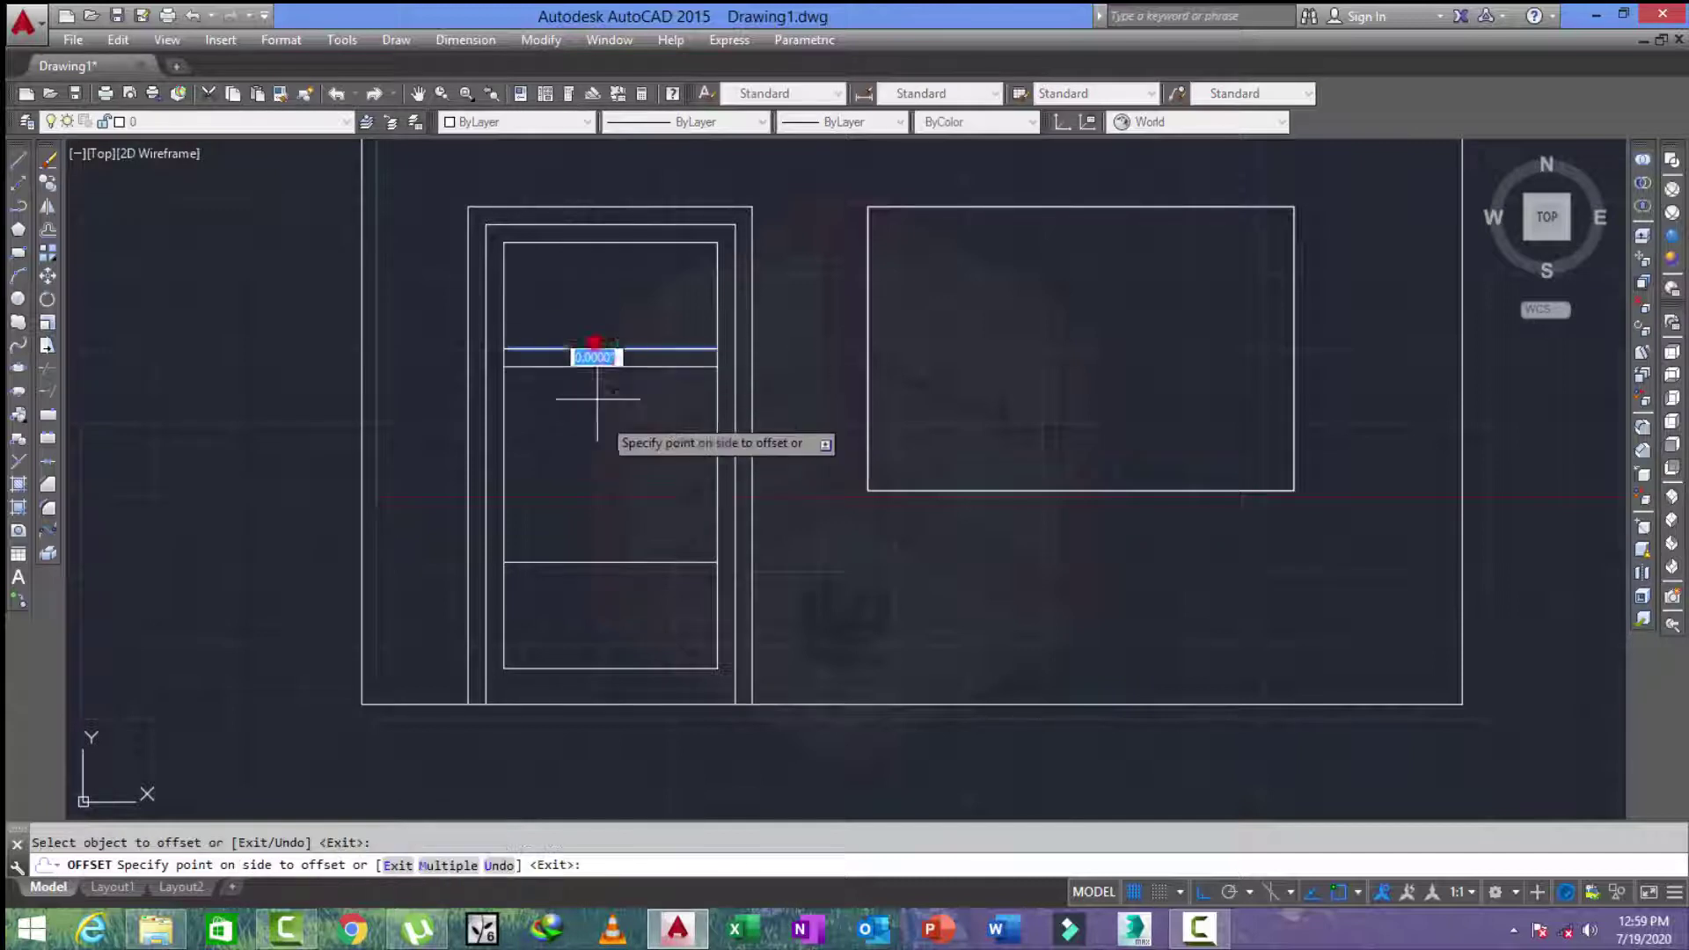
{"action": "left_click", "coordinate": [629, 510]}
{"action": "left_click", "coordinate": [619, 563]}
{"action": "left_click", "coordinate": [634, 533]}
{"action": "key", "text": "Escape"}
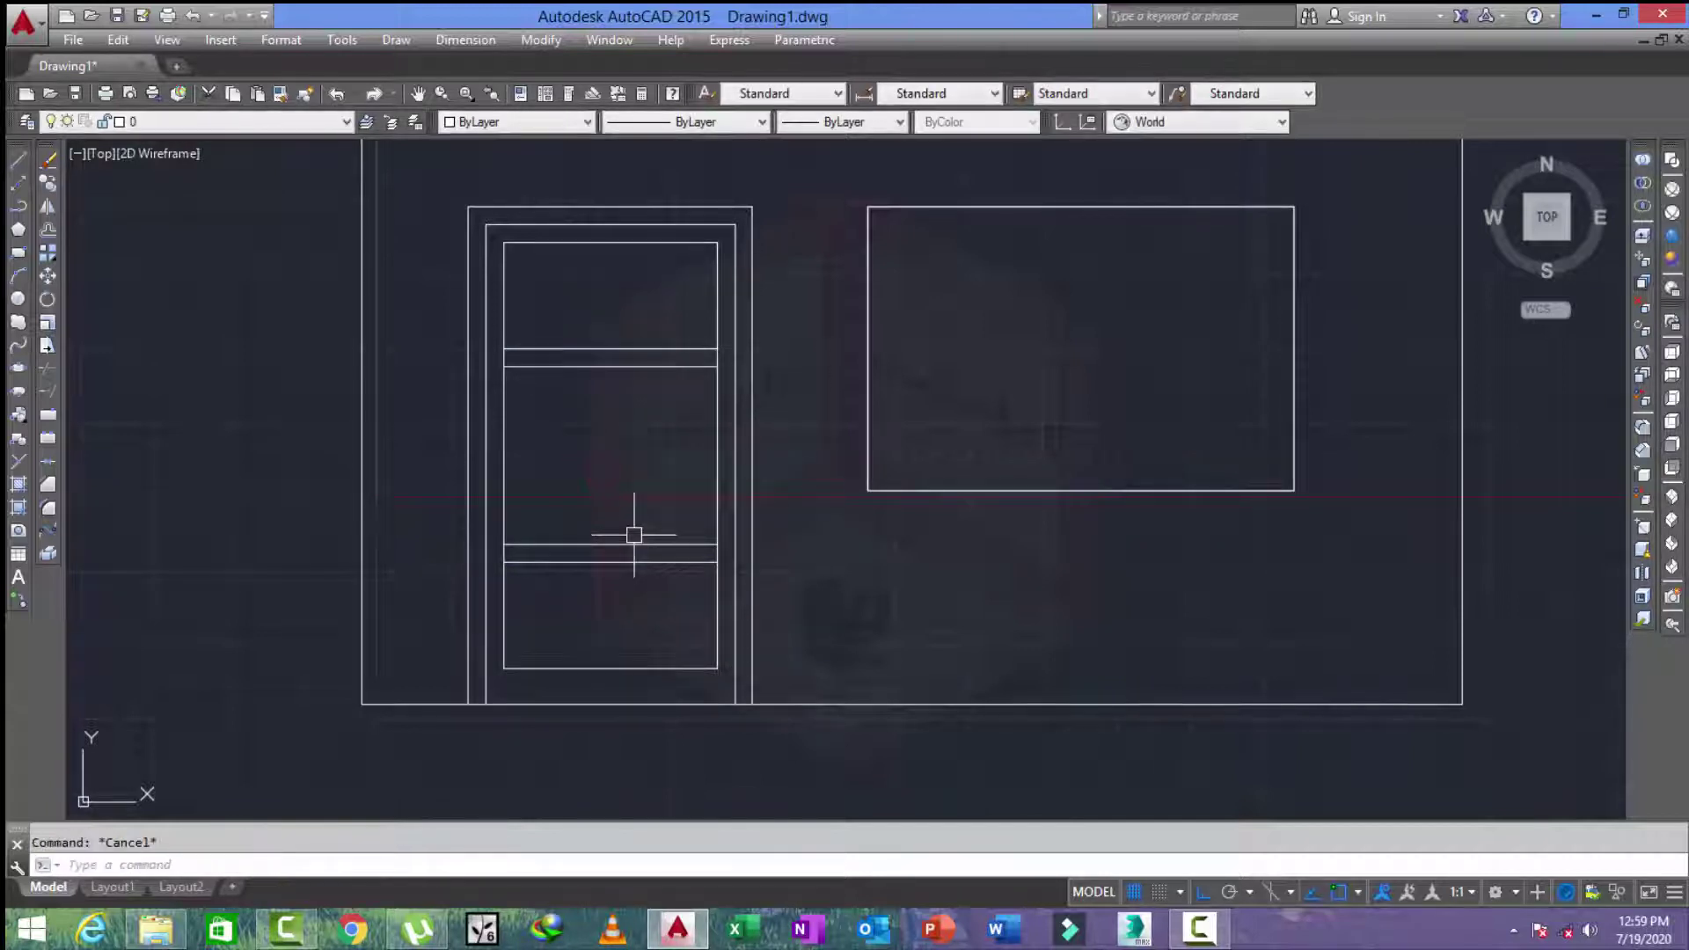
Trim the leftover stub between the rail lines.
{"action": "type", "text": "r"}
{"action": "key", "text": "Return"}
{"action": "key", "text": "Return"}
{"action": "scroll", "coordinate": [510, 552], "scroll_direction": "up", "scroll_amount": 4}
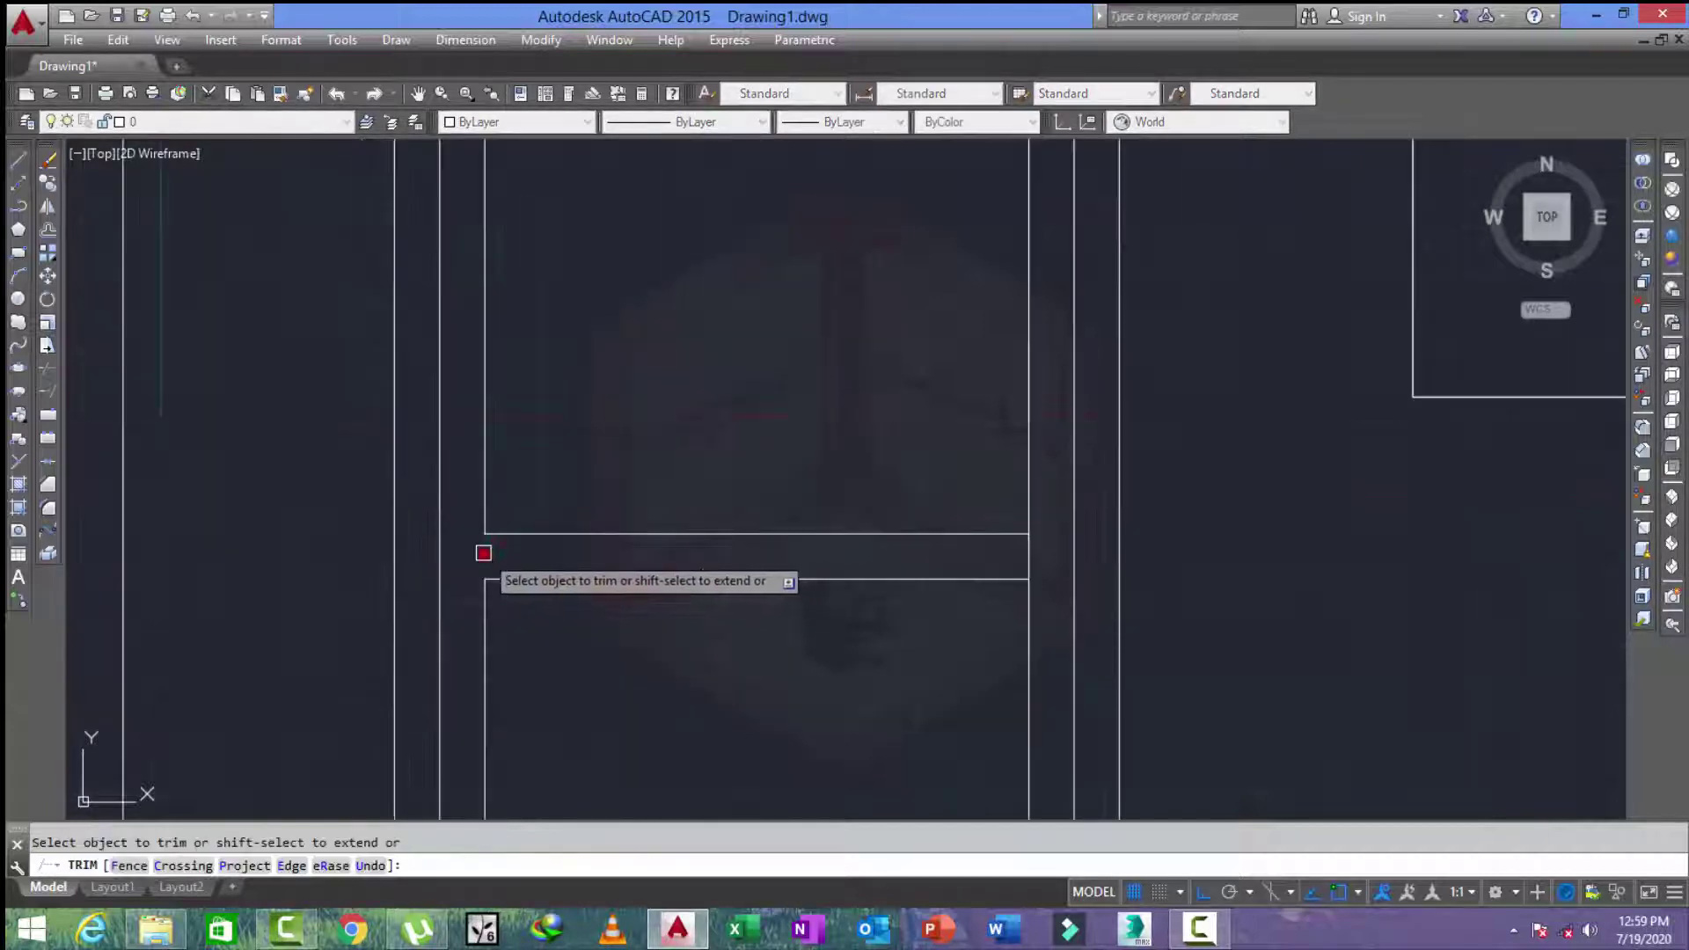
{"action": "scroll", "coordinate": [864, 551], "scroll_direction": "down", "scroll_amount": 3}
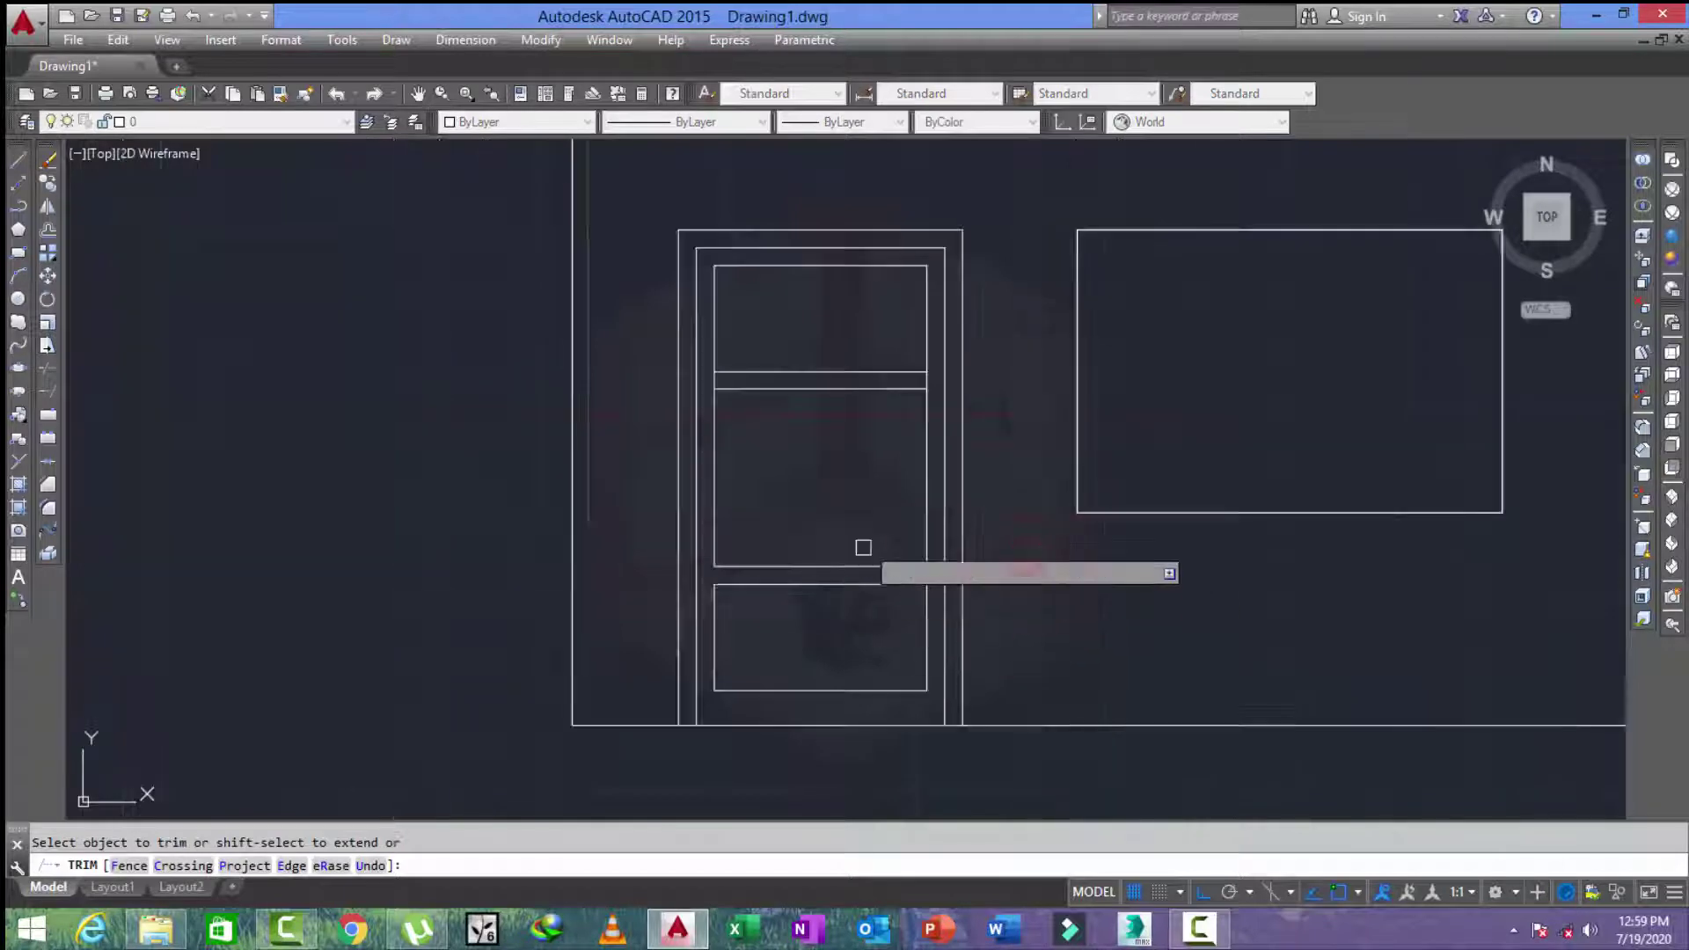
{"action": "scroll", "coordinate": [920, 392], "scroll_direction": "up", "scroll_amount": 3}
{"action": "left_click", "coordinate": [925, 392]}
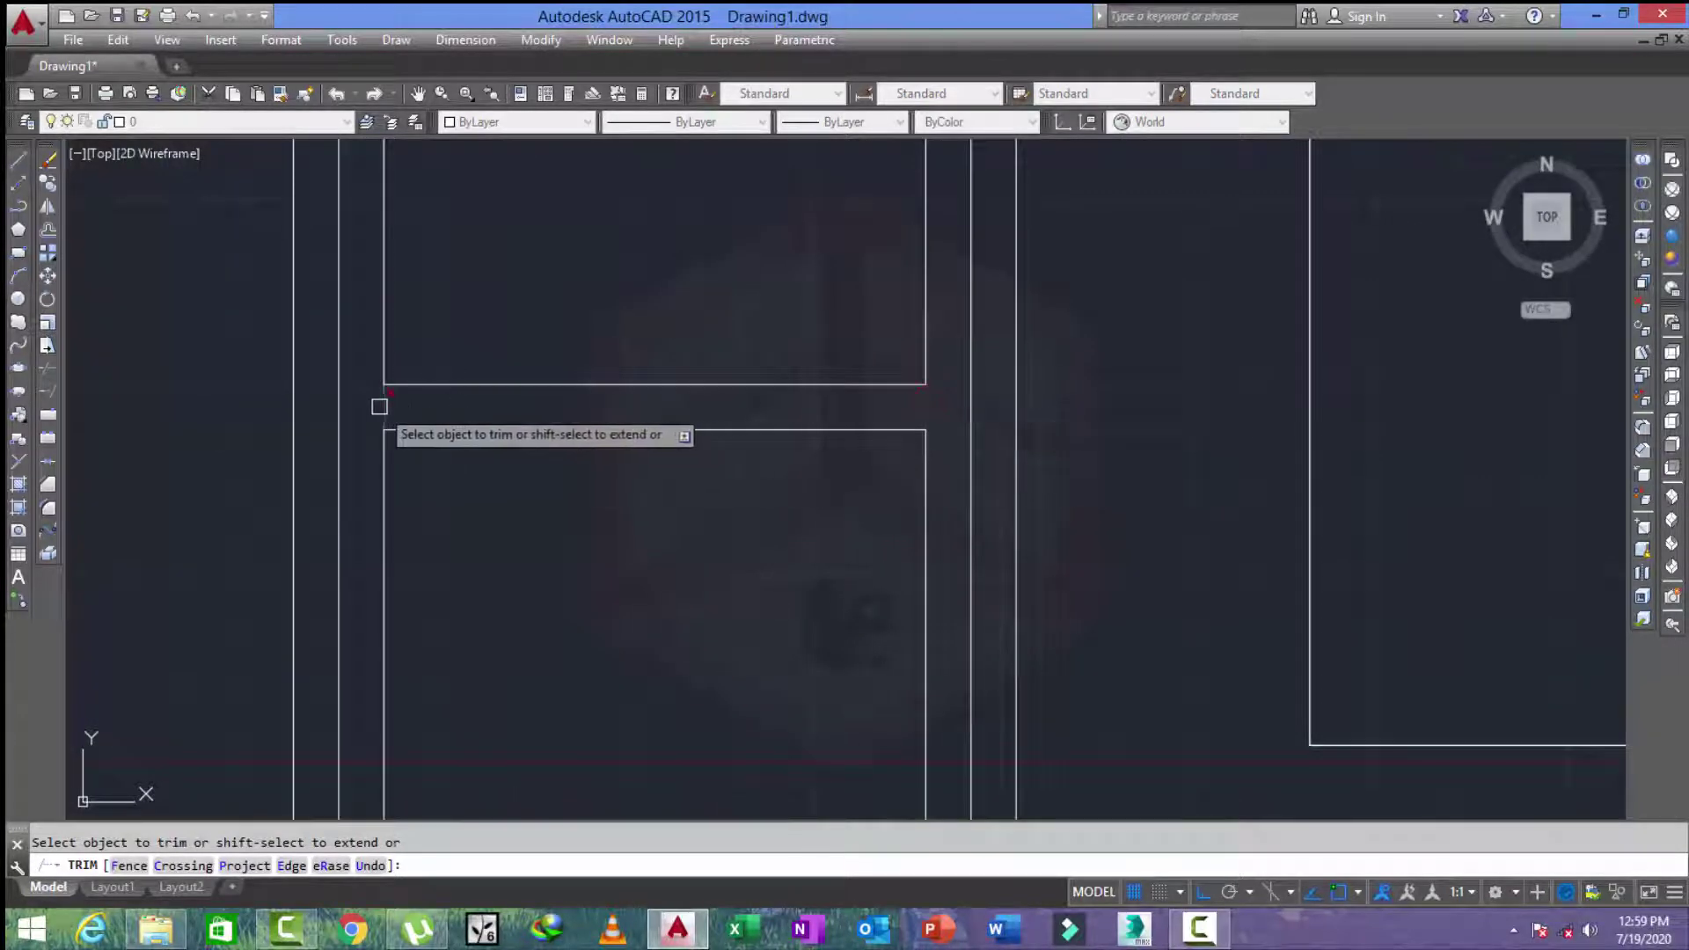
{"action": "scroll", "coordinate": [379, 406], "scroll_direction": "down", "scroll_amount": 2}
{"action": "scroll", "coordinate": [502, 475], "scroll_direction": "down", "scroll_amount": 2}
{"action": "key", "text": "Escape"}
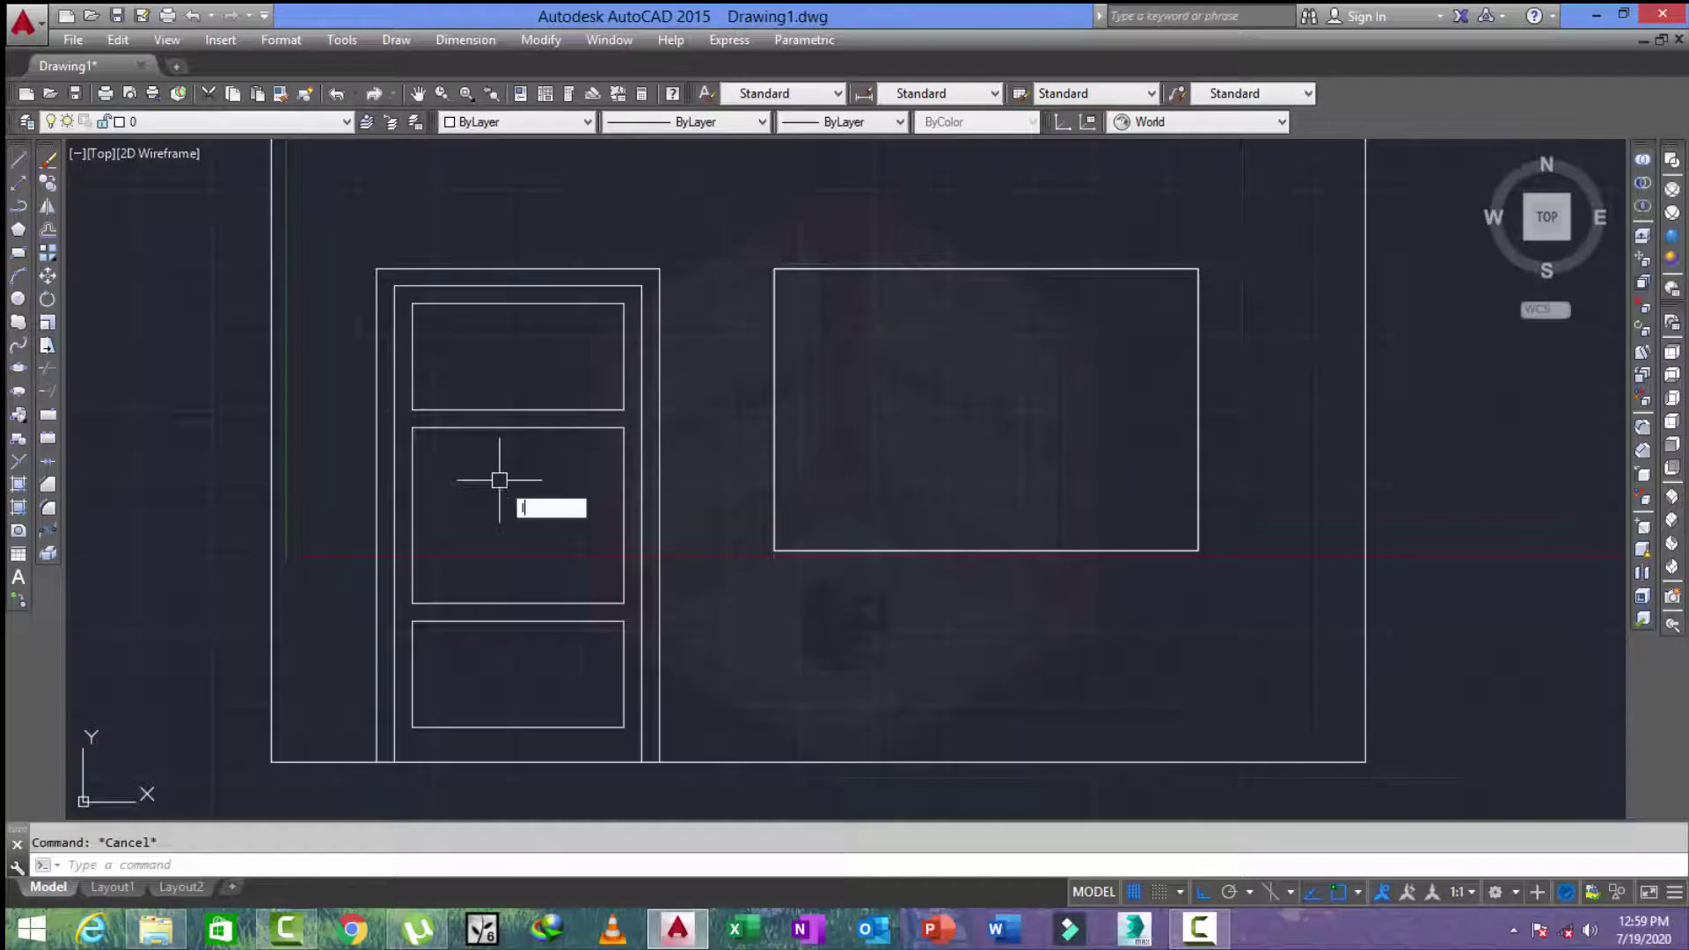
{"action": "type", "text": "l"}
{"action": "key", "text": "Return"}
Draw a vertical divider between the middle panel's midpoints and offset a copy to its right.
{"action": "left_click", "coordinate": [517, 429]}
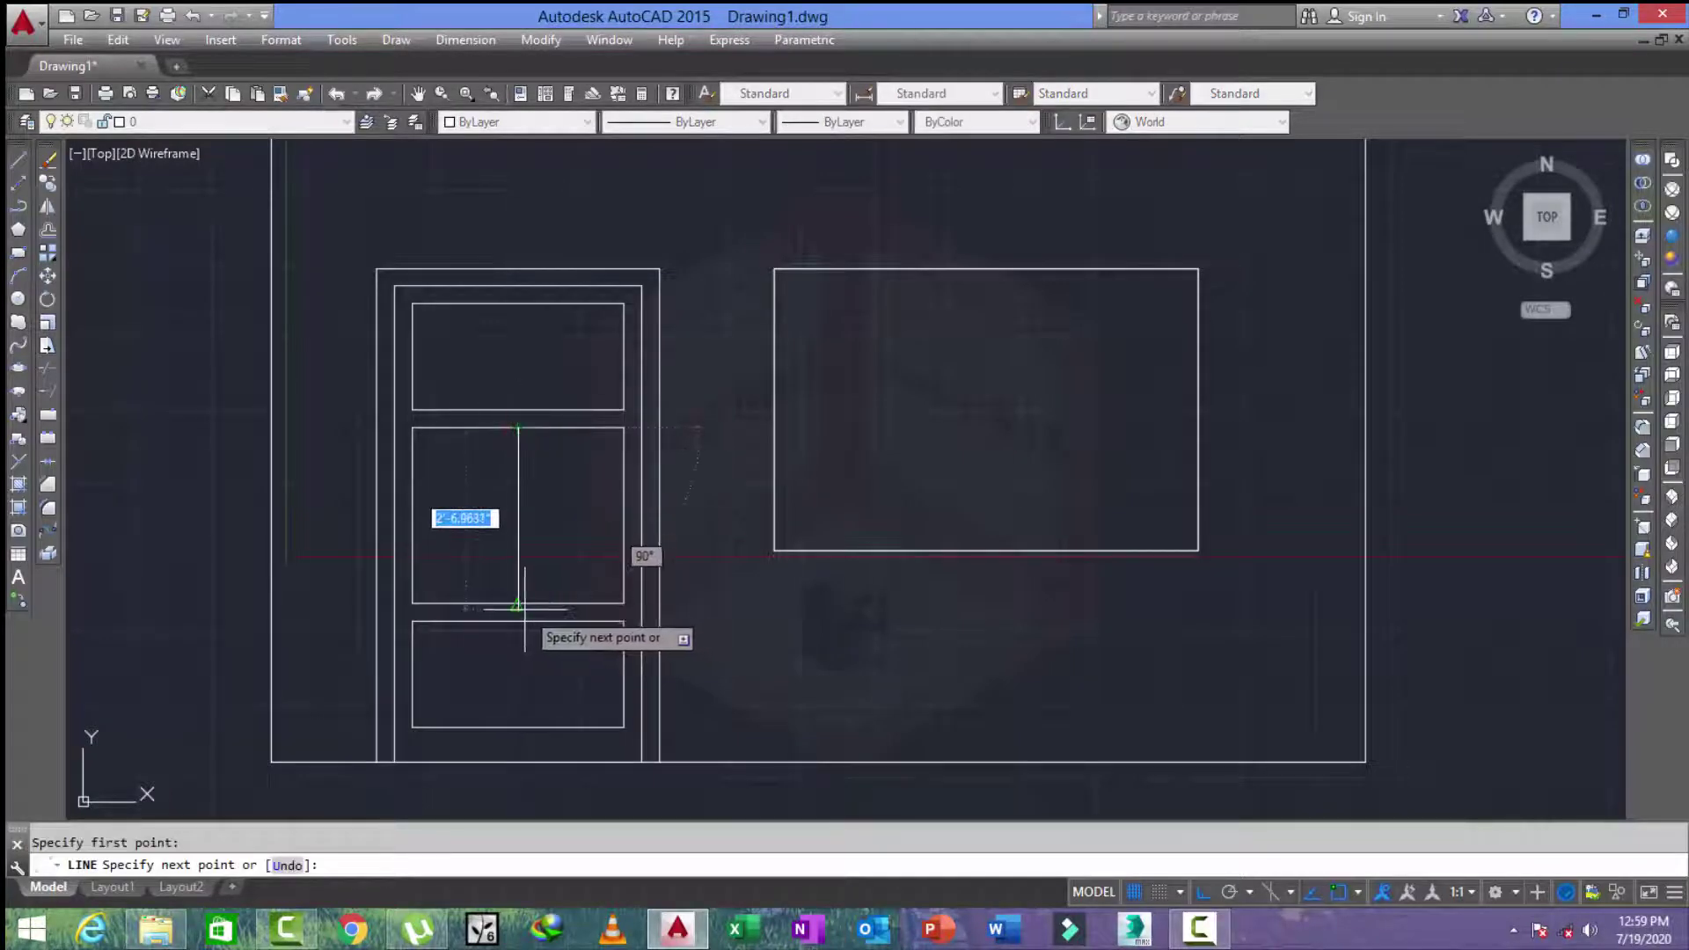
{"action": "left_click", "coordinate": [518, 605]}
{"action": "key", "text": "Escape"}
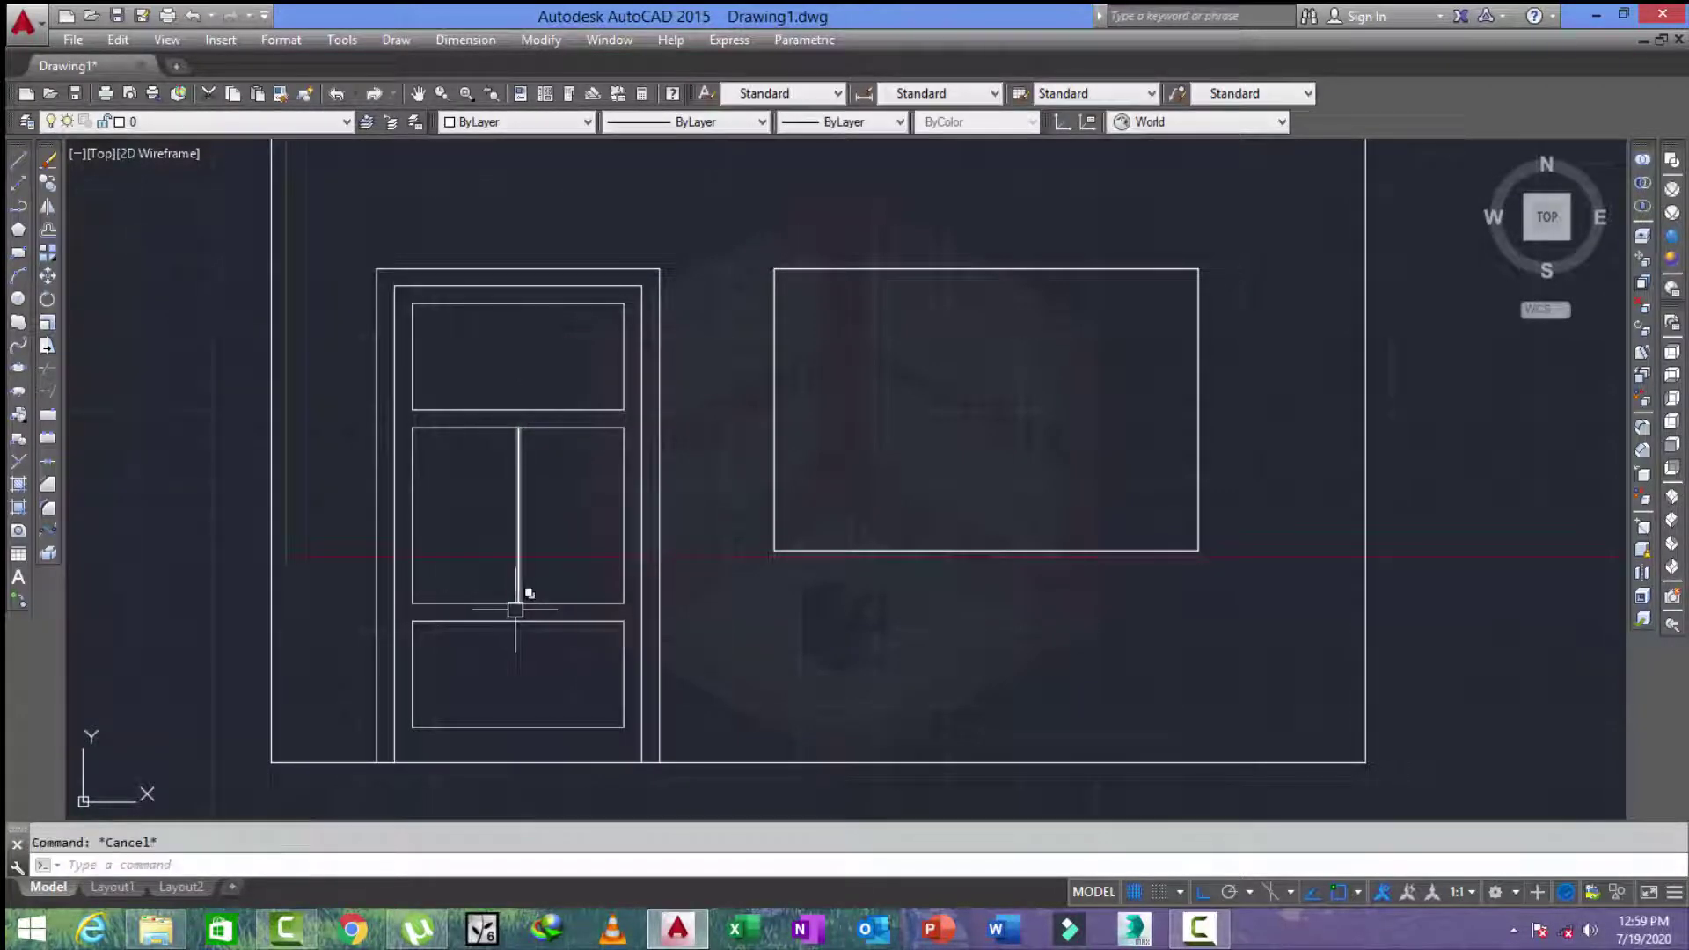
{"action": "type", "text": "o"}
{"action": "key", "text": "Return"}
{"action": "type", "text": "1"}
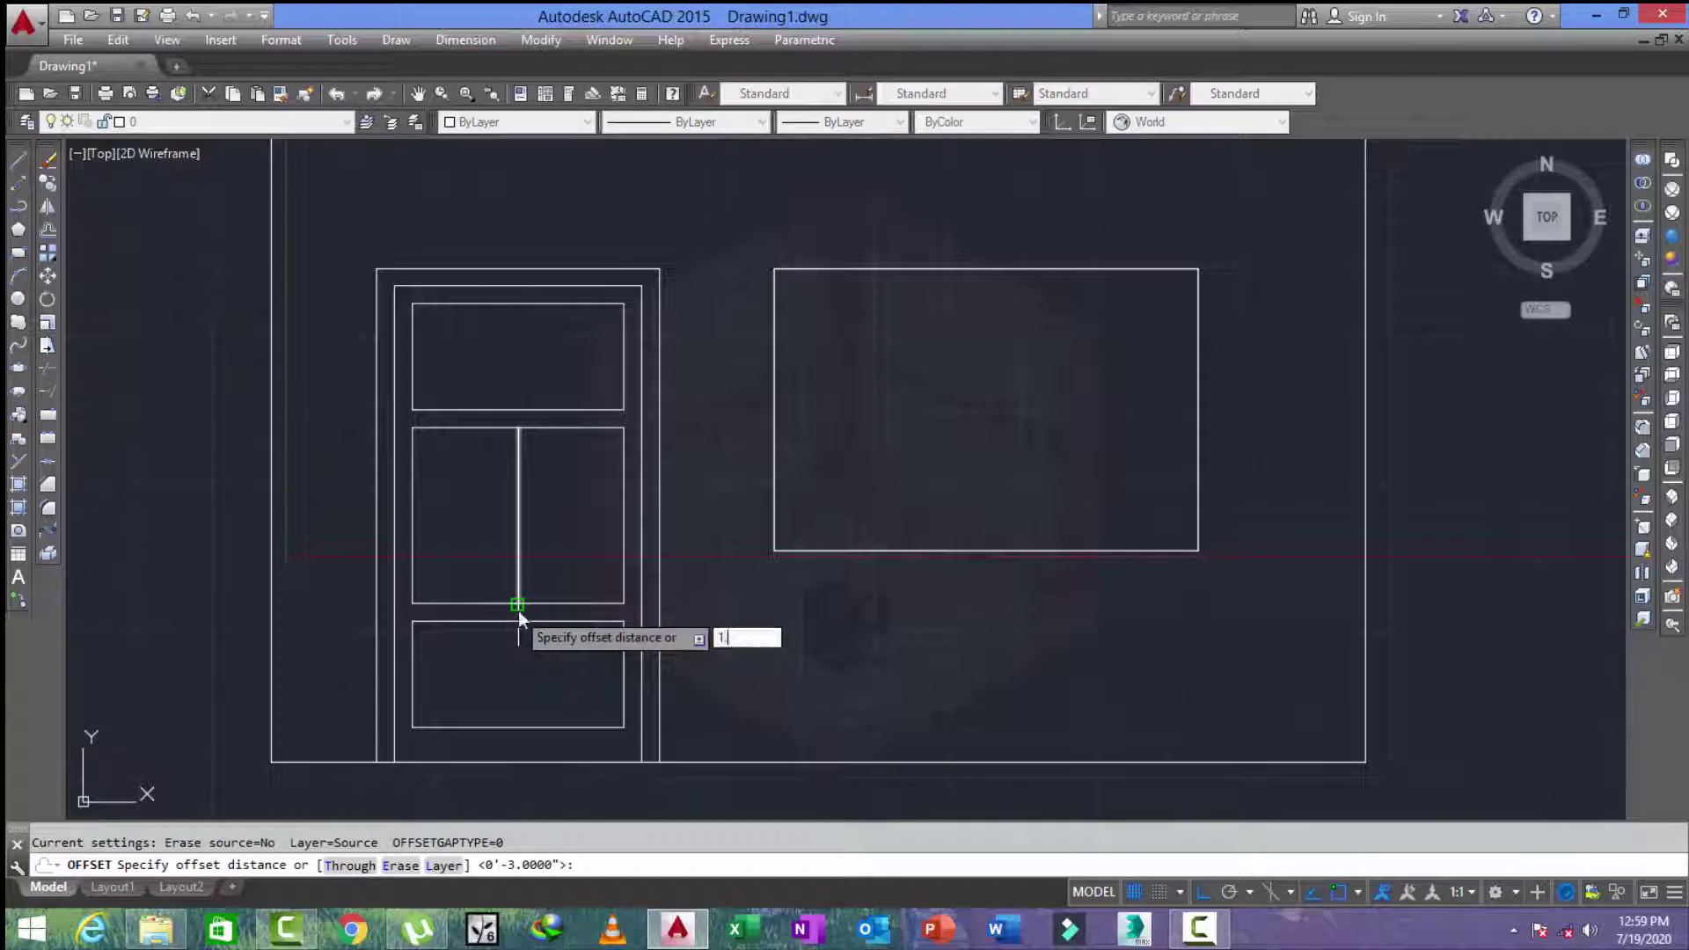
{"action": "key", "text": "Return"}
{"action": "left_click", "coordinate": [517, 552]}
{"action": "left_click", "coordinate": [572, 551]}
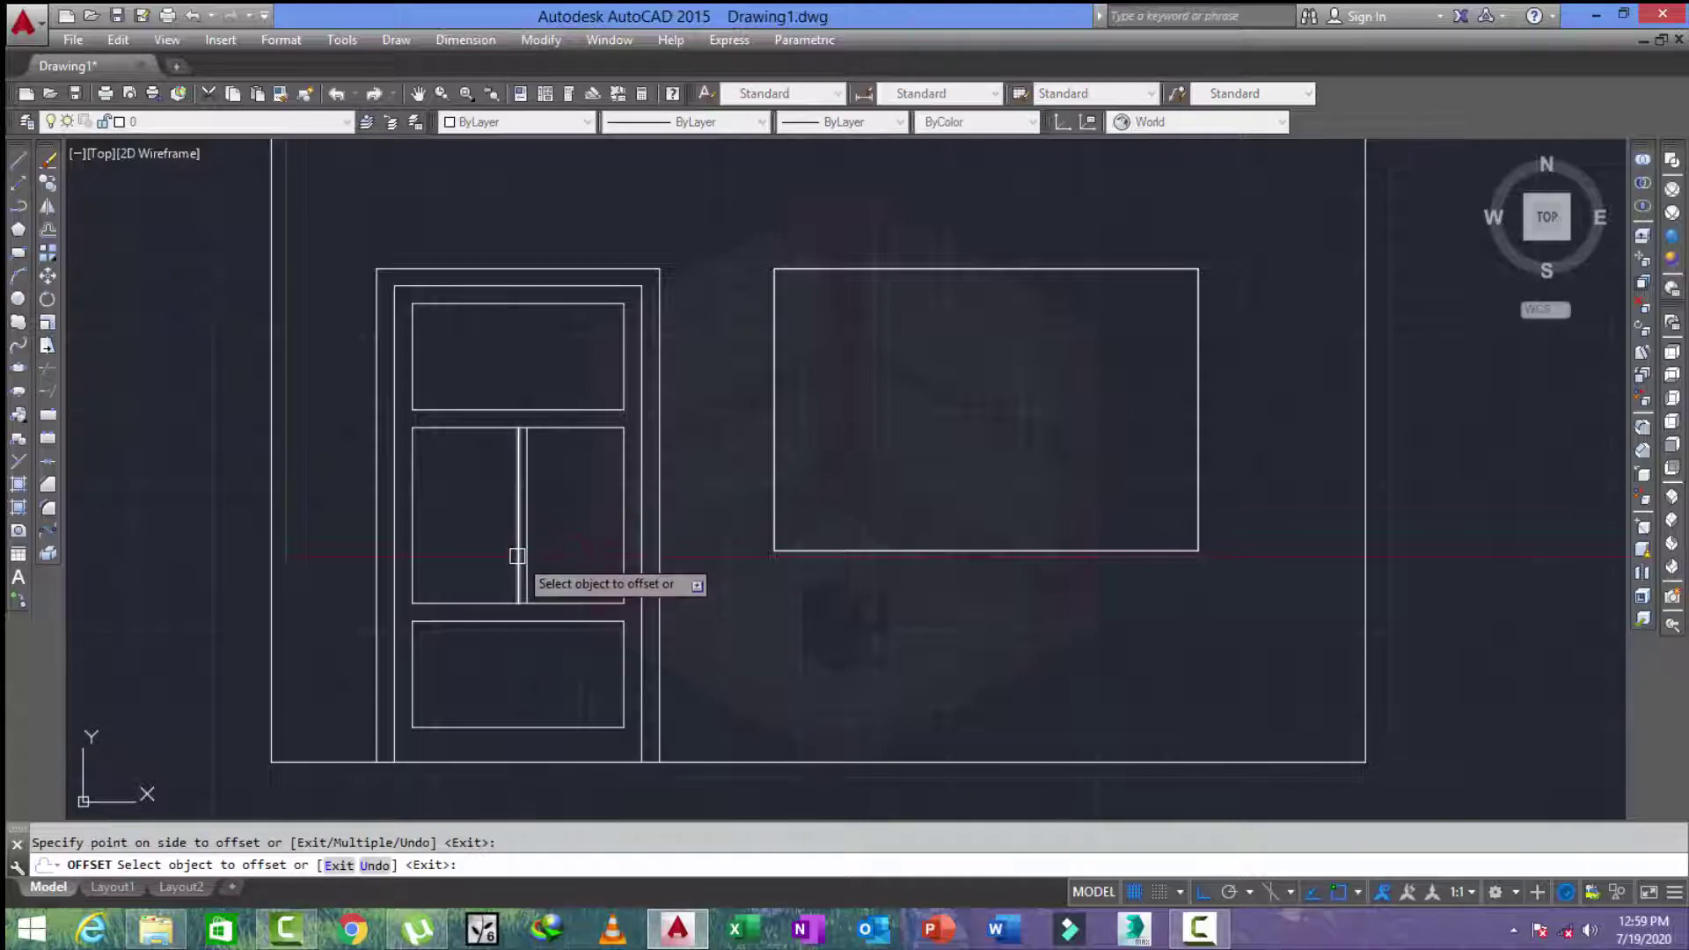
{"action": "scroll", "coordinate": [518, 563], "scroll_direction": "up", "scroll_amount": 3}
{"action": "scroll", "coordinate": [515, 572], "scroll_direction": "up", "scroll_amount": 2}
{"action": "key", "text": "Escape"}
Trim the rail segment between the two divider lines.
{"action": "left_click", "coordinate": [476, 536]}
{"action": "left_click", "coordinate": [442, 576]}
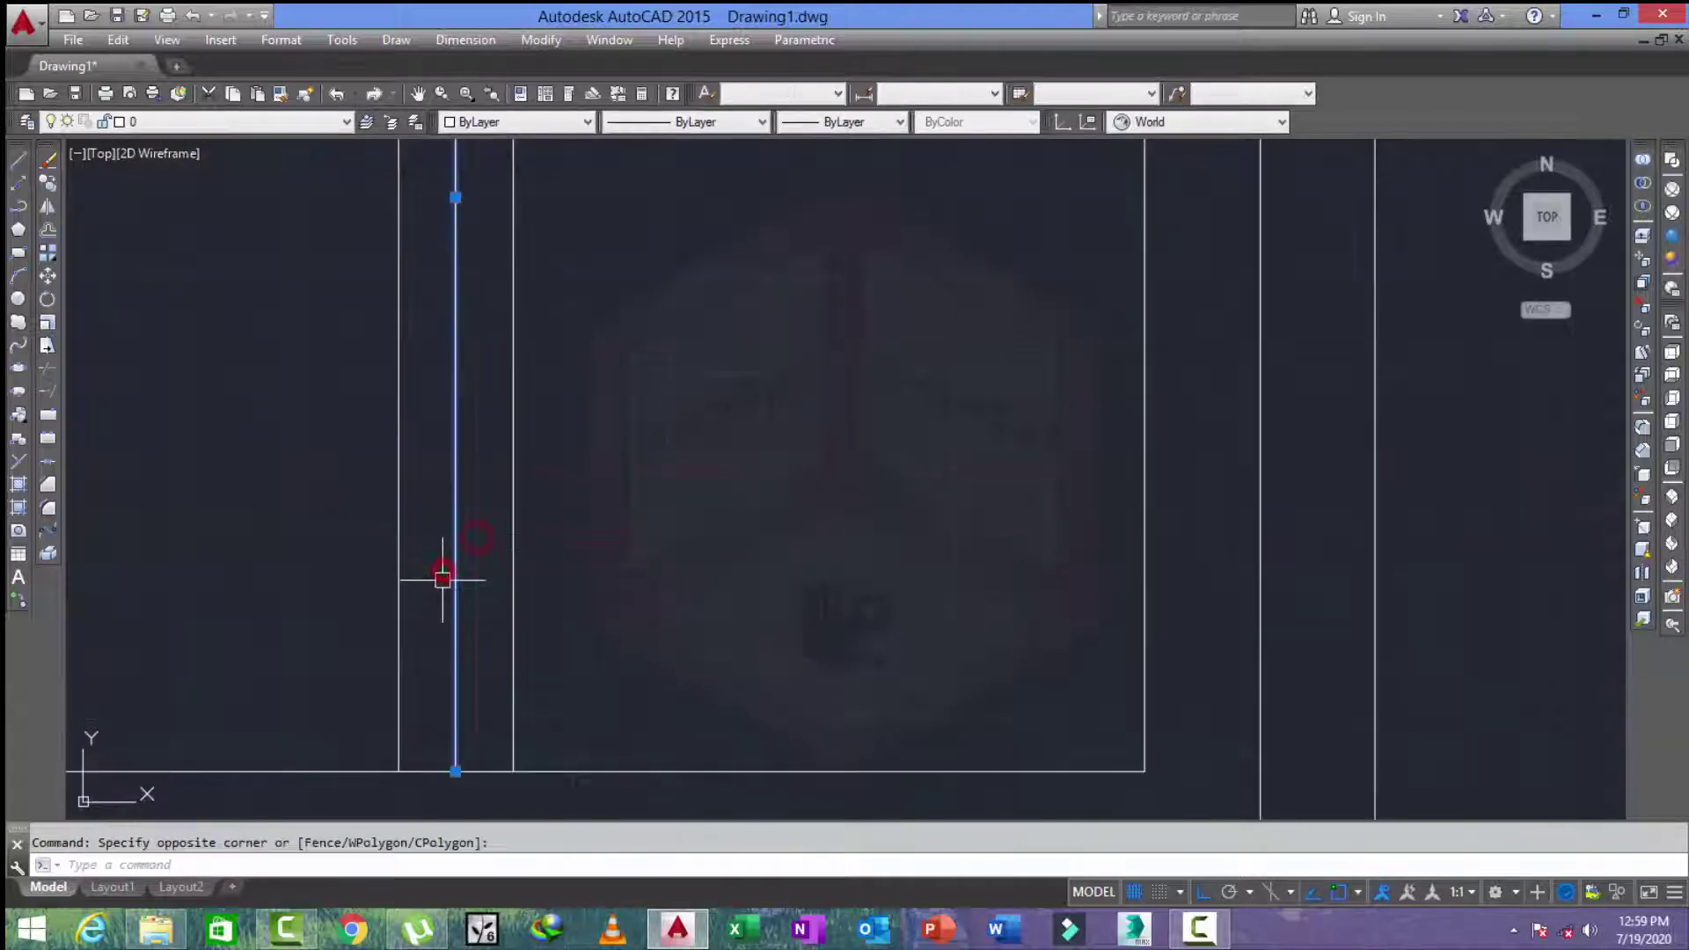
{"action": "key", "text": "Escape"}
{"action": "scroll", "coordinate": [493, 551], "scroll_direction": "down", "scroll_amount": 3}
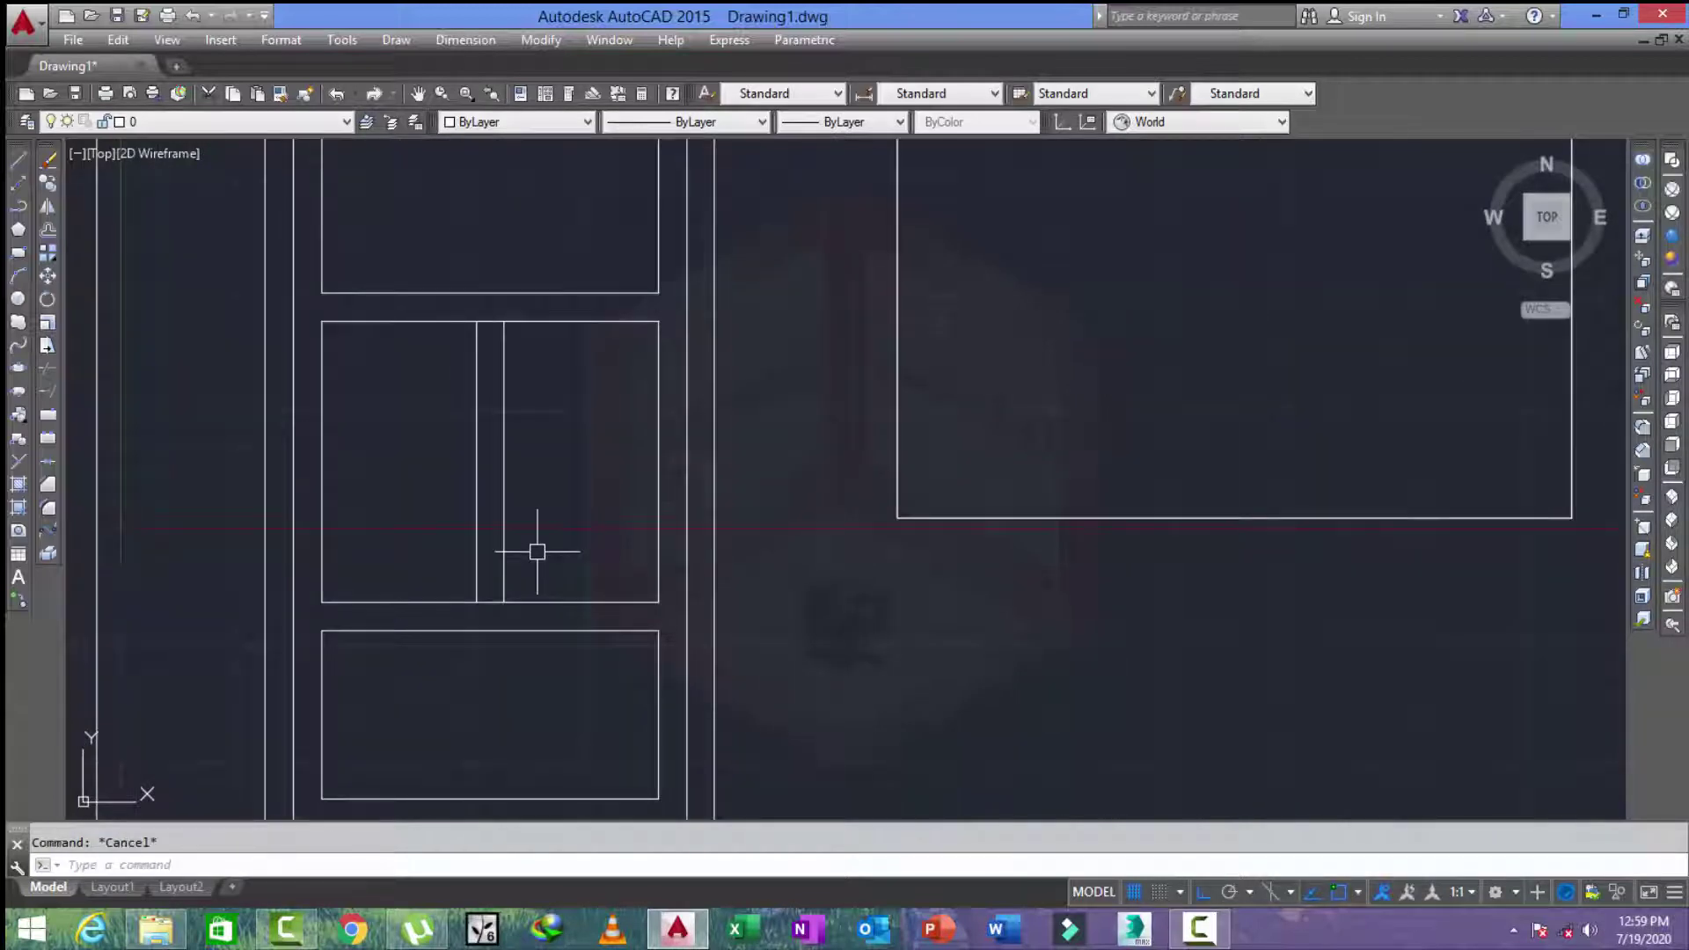
{"action": "type", "text": "tr"}
{"action": "key", "text": "Return"}
{"action": "key", "text": "Return"}
{"action": "scroll", "coordinate": [489, 596], "scroll_direction": "up", "scroll_amount": 2}
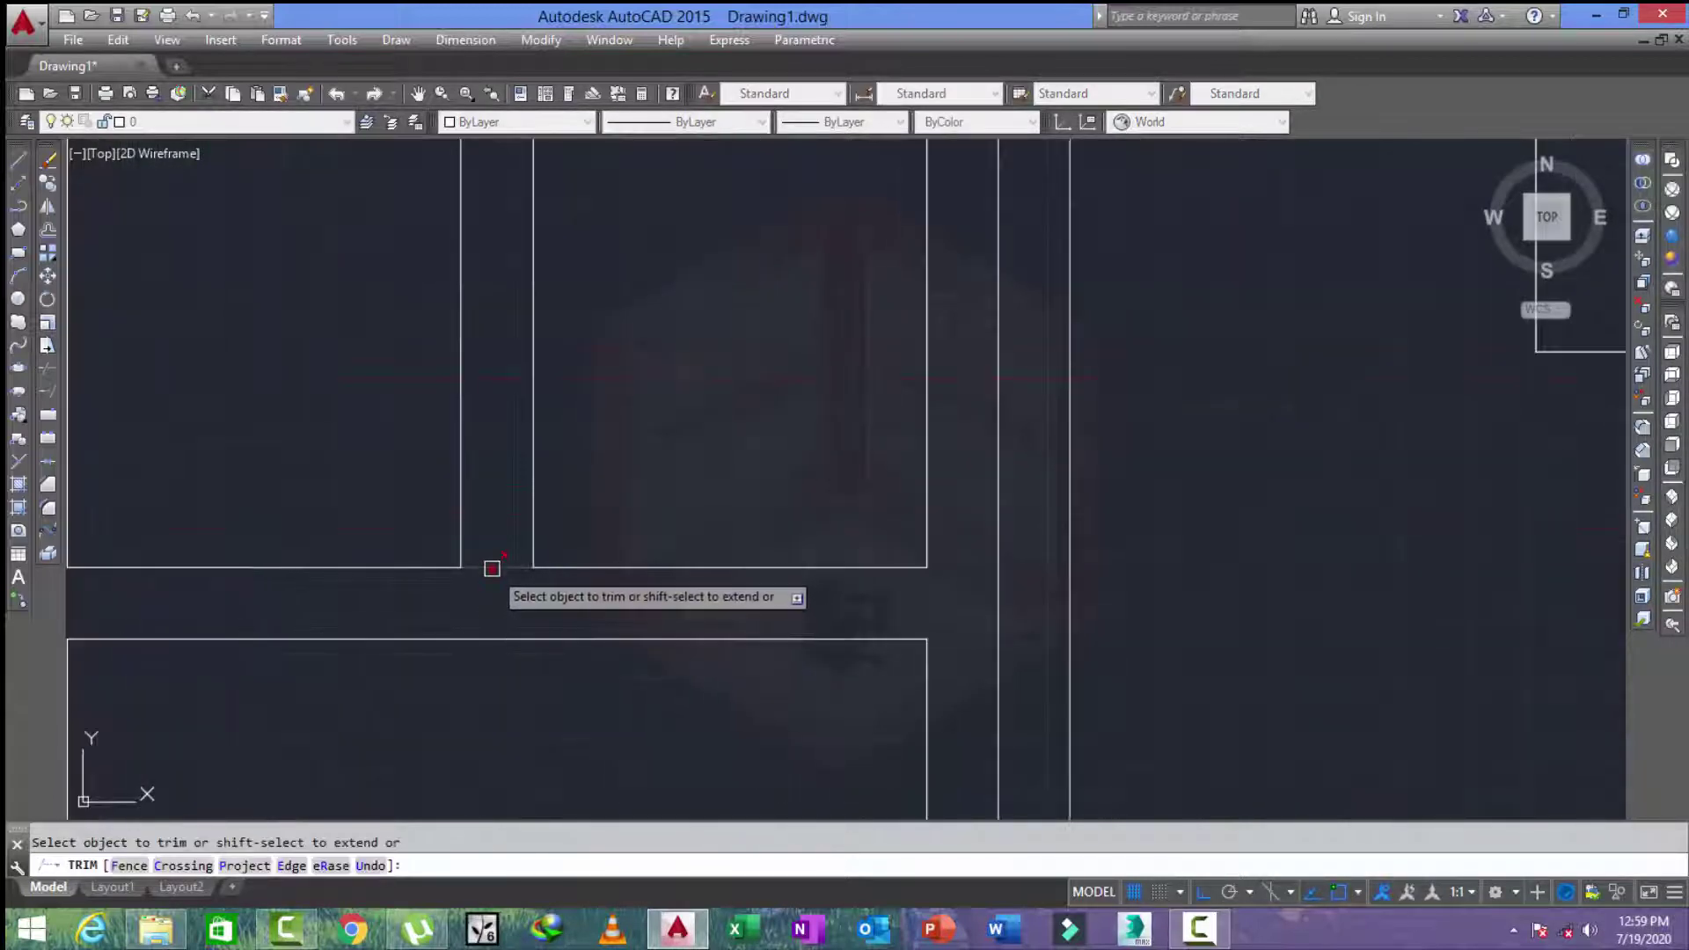
{"action": "scroll", "coordinate": [492, 563], "scroll_direction": "down", "scroll_amount": 3}
{"action": "scroll", "coordinate": [490, 475], "scroll_direction": "up", "scroll_amount": 2}
{"action": "left_click", "coordinate": [486, 378]}
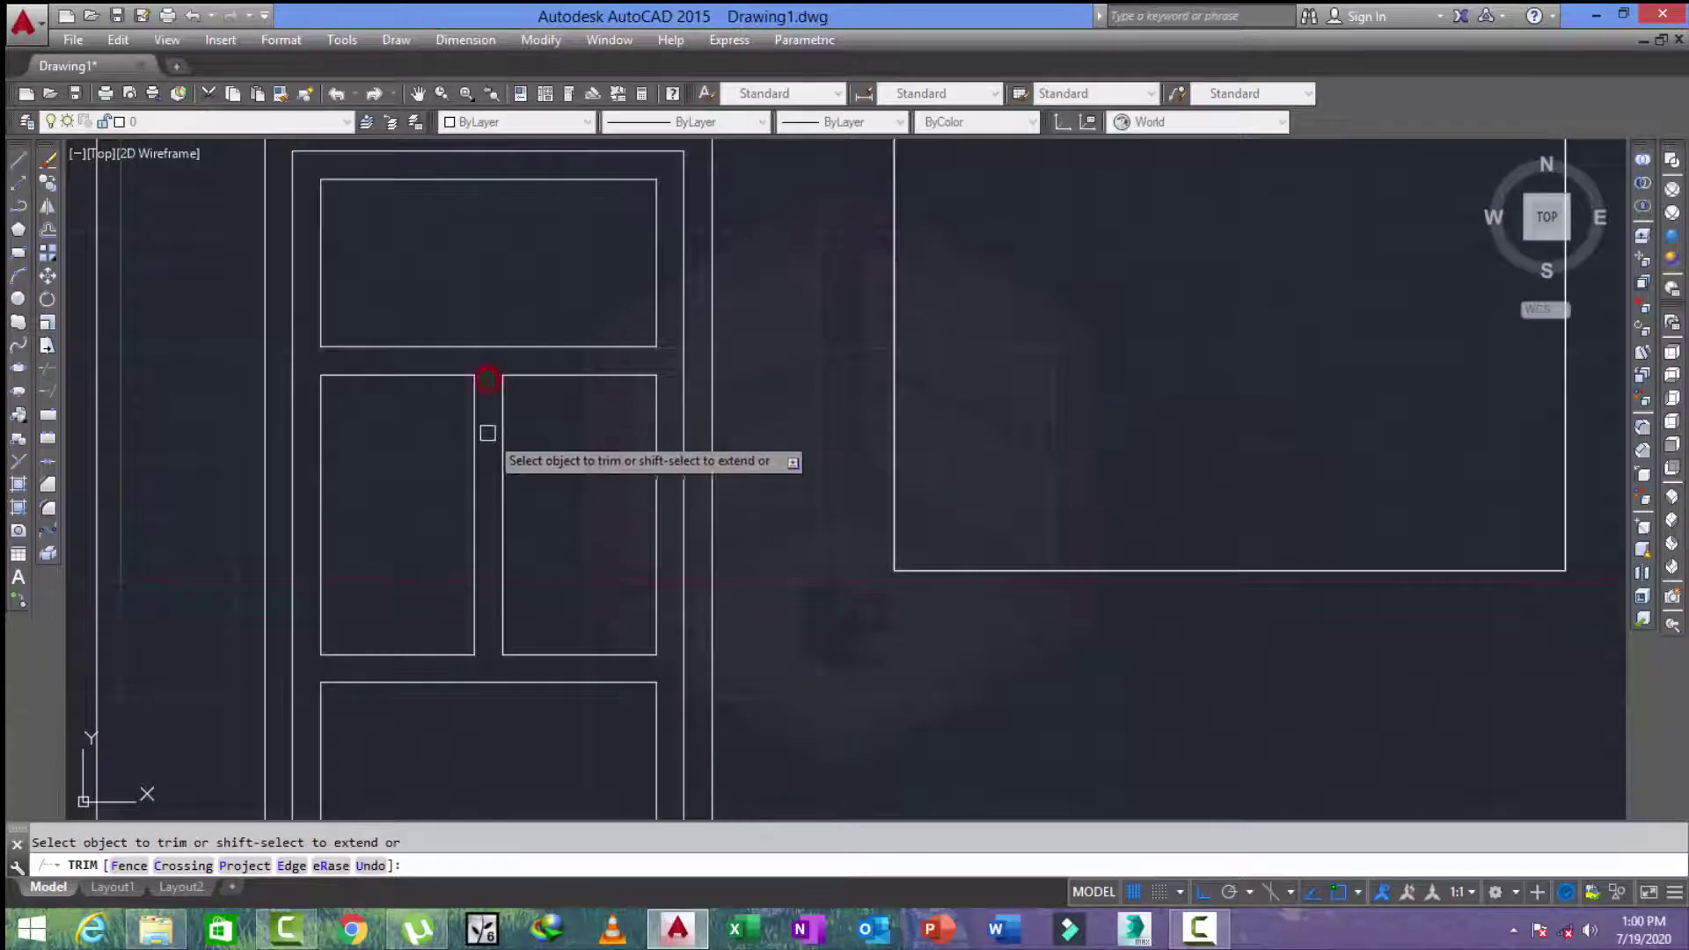
{"action": "scroll", "coordinate": [490, 431], "scroll_direction": "down", "scroll_amount": 2}
{"action": "key", "text": "Escape"}
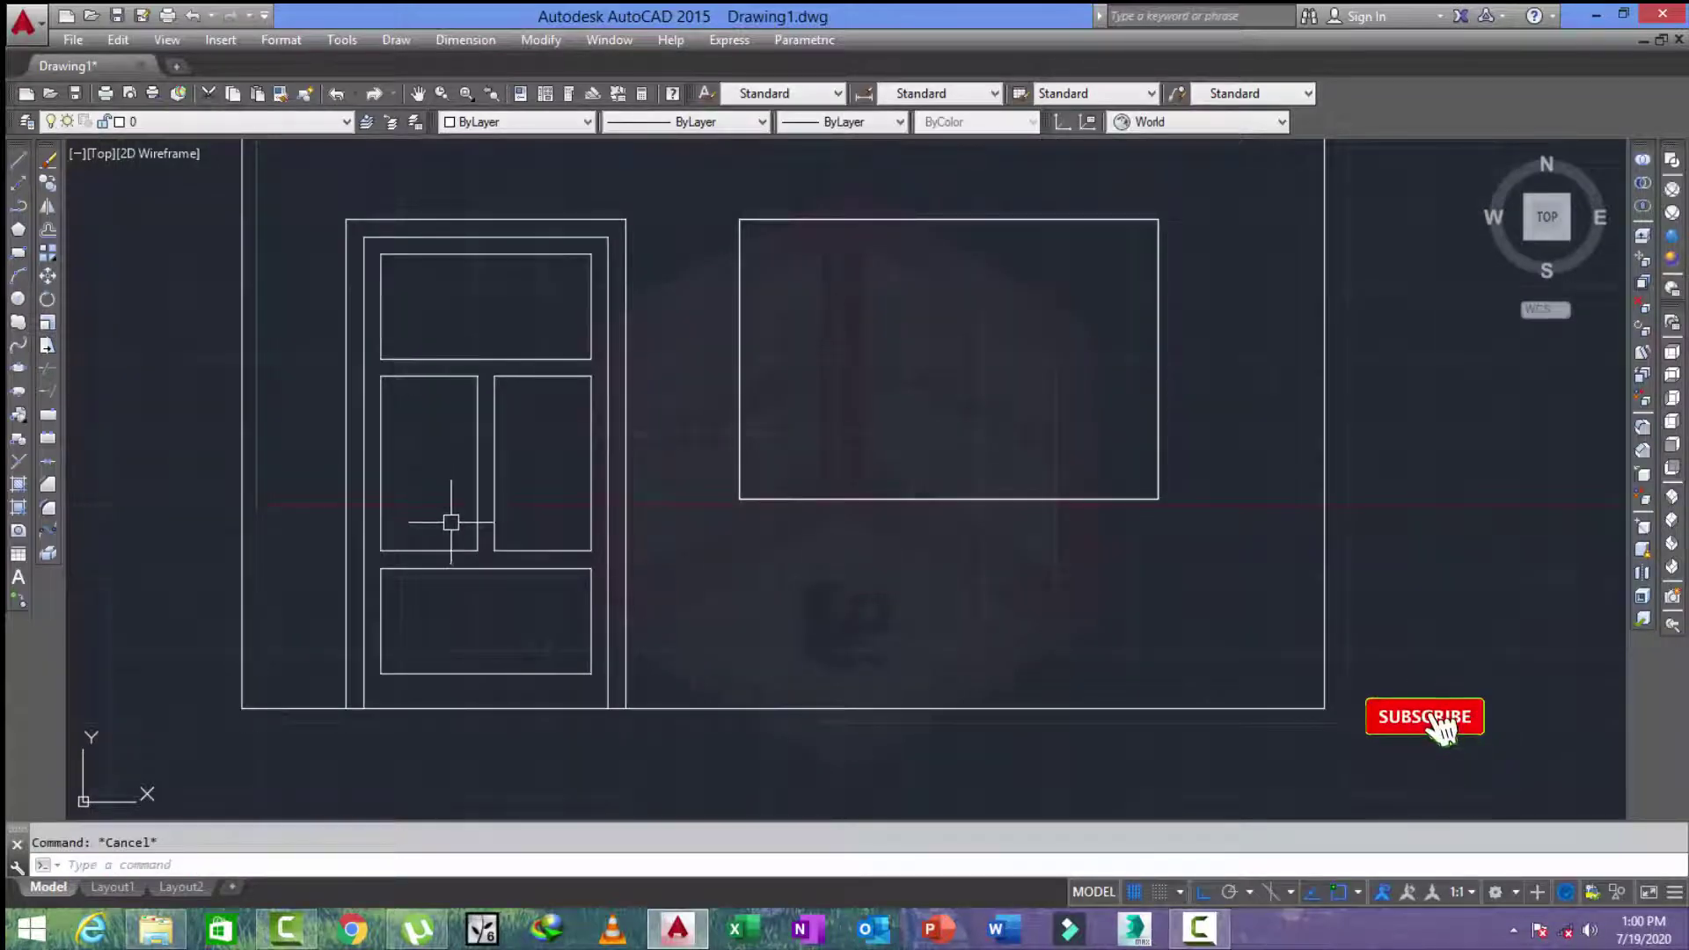
{"action": "type", "text": "bo"}
Create boundary polylines for the door panels by picking a point inside the door.
{"action": "key", "text": "Return"}
{"action": "left_click", "coordinate": [590, 231]}
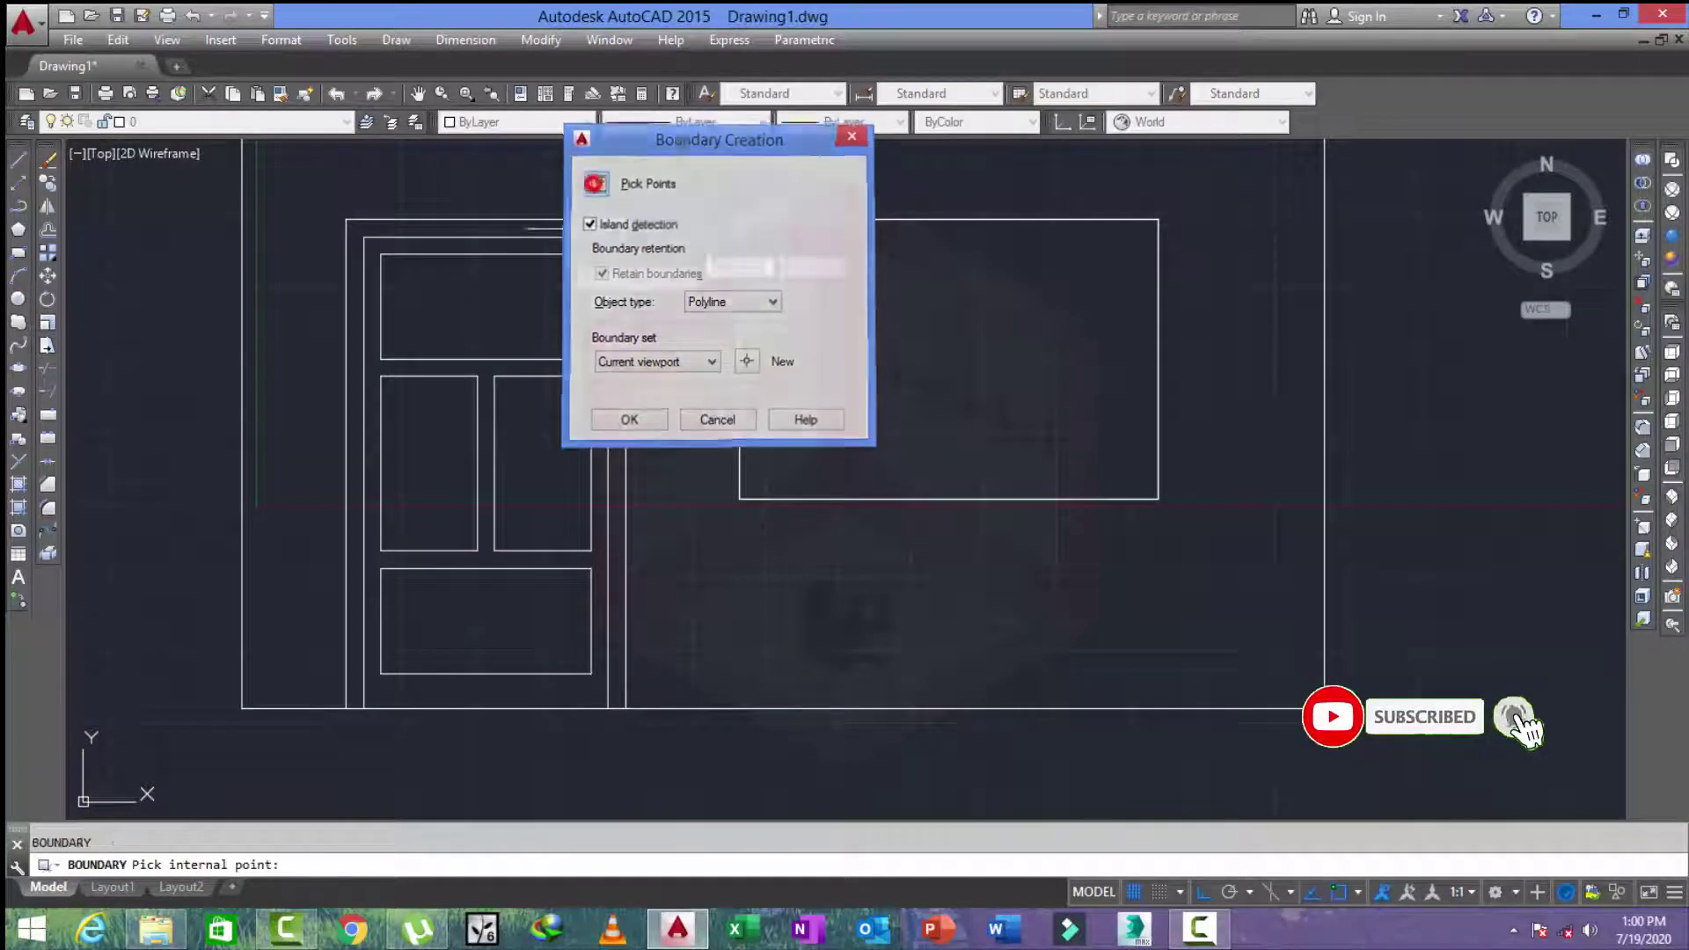
{"action": "left_click", "coordinate": [496, 371]}
{"action": "key", "text": "Return"}
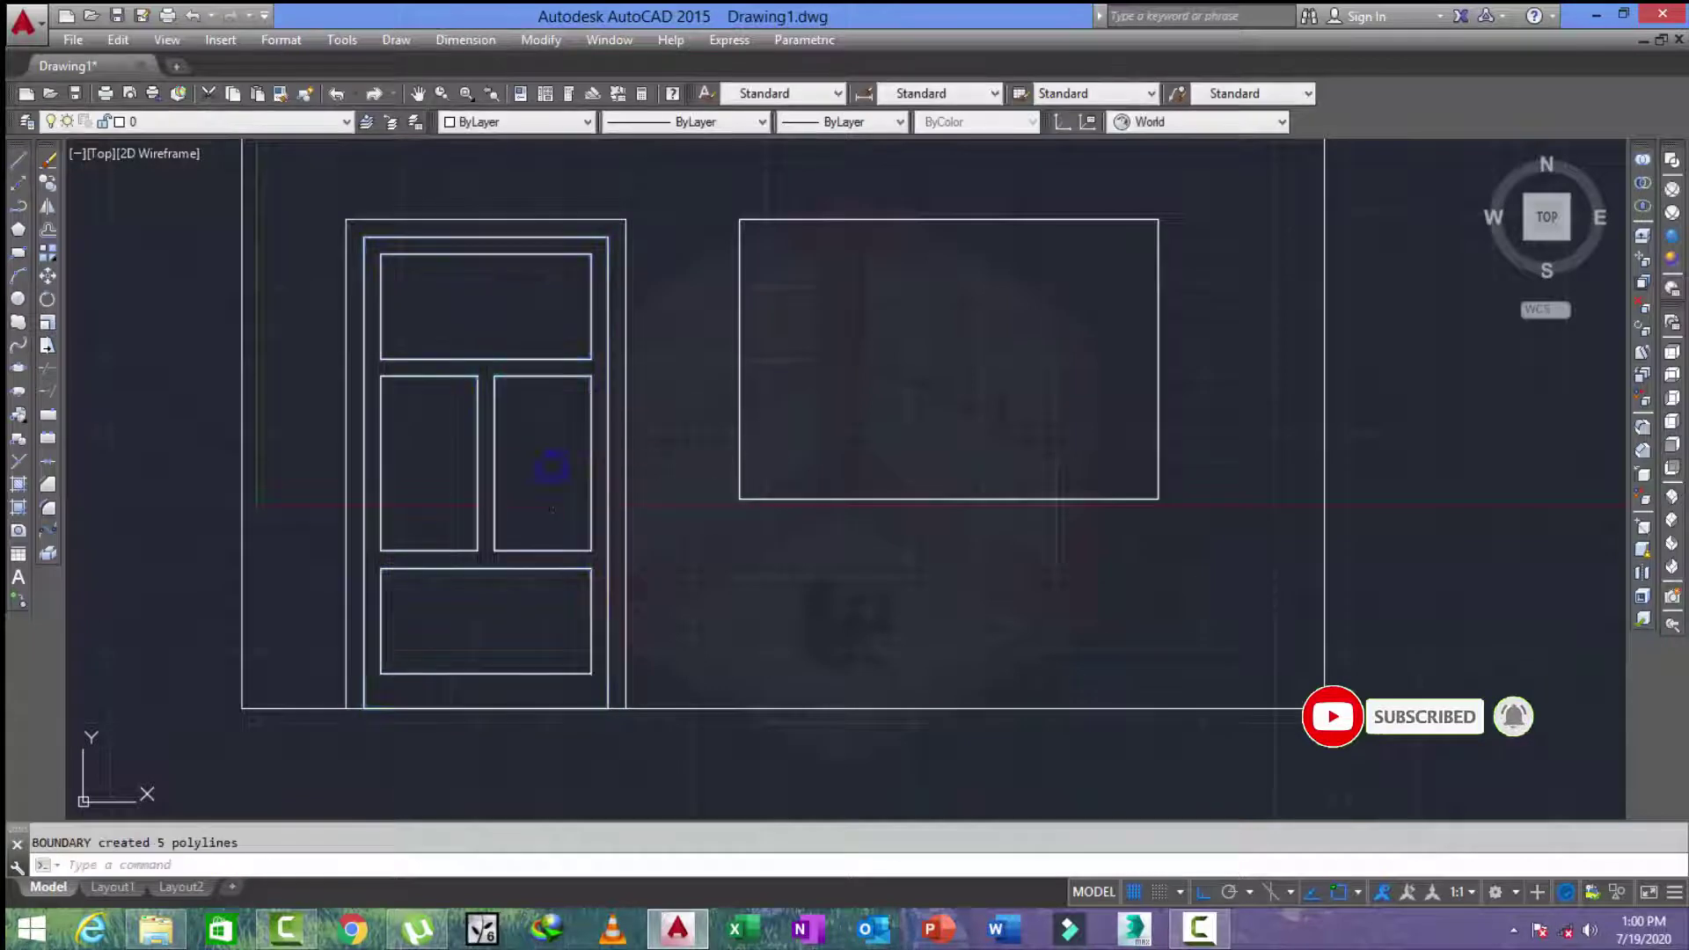
Offset the top, both middle and bottom panel outlines 1 inch inward.
{"action": "type", "text": "o"}
{"action": "key", "text": "Return"}
{"action": "type", "text": "1"}
{"action": "key", "text": "Return"}
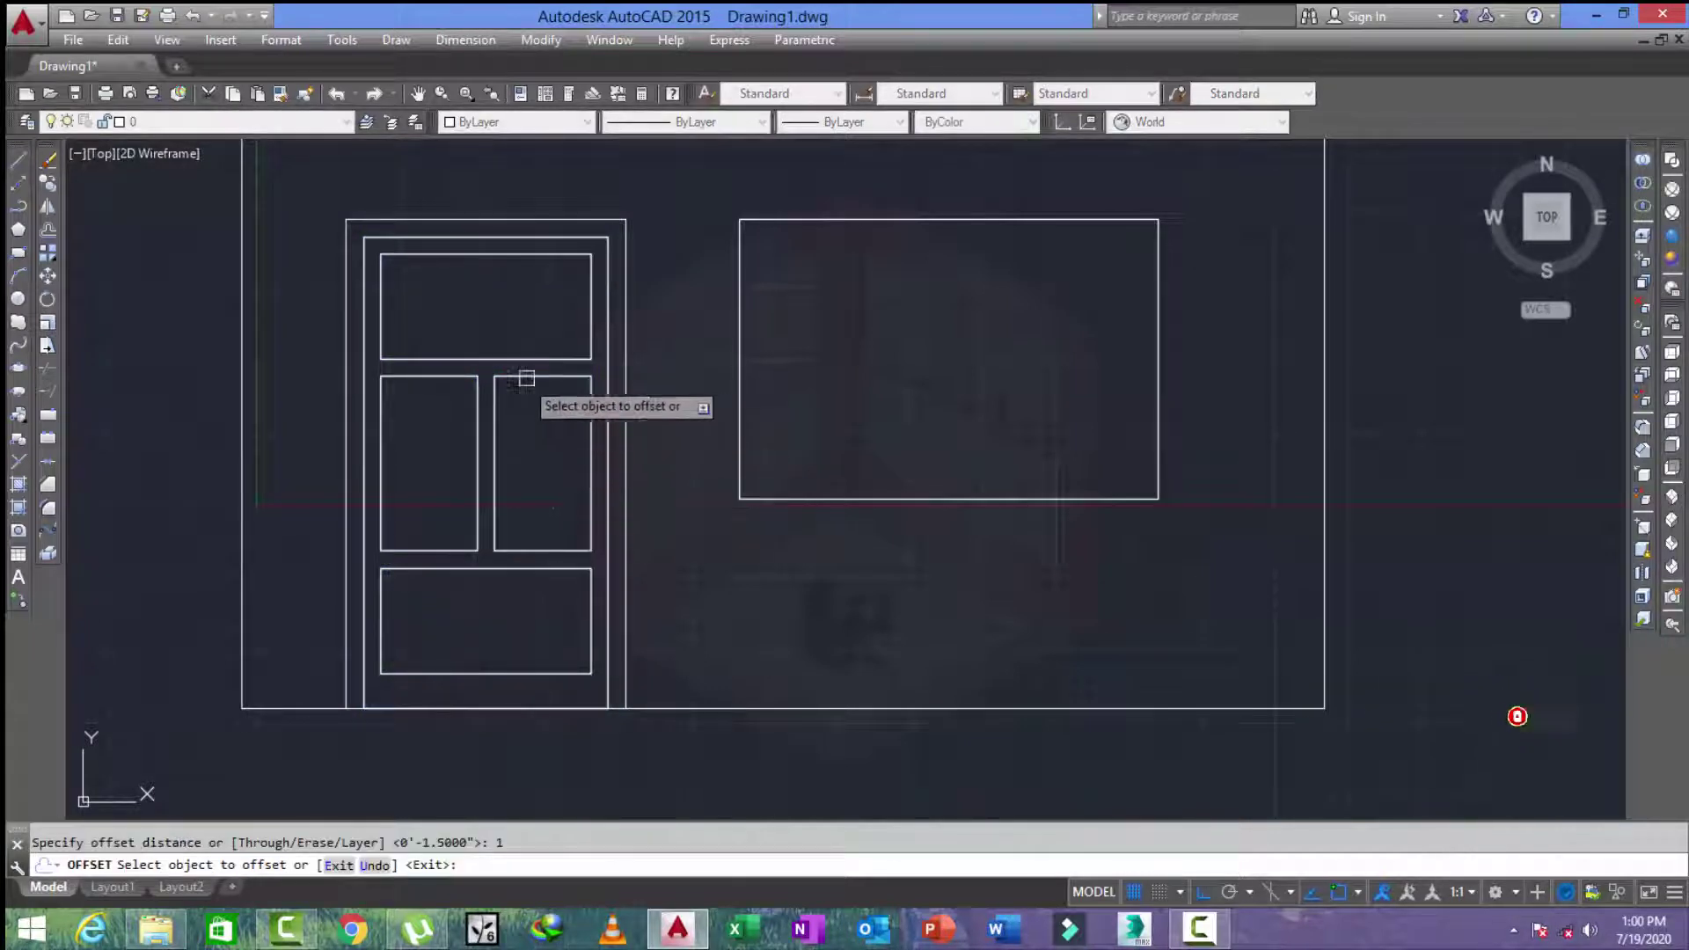
{"action": "left_click", "coordinate": [471, 356]}
{"action": "left_click", "coordinate": [472, 301]}
{"action": "left_click", "coordinate": [440, 378]}
{"action": "left_click", "coordinate": [428, 451]}
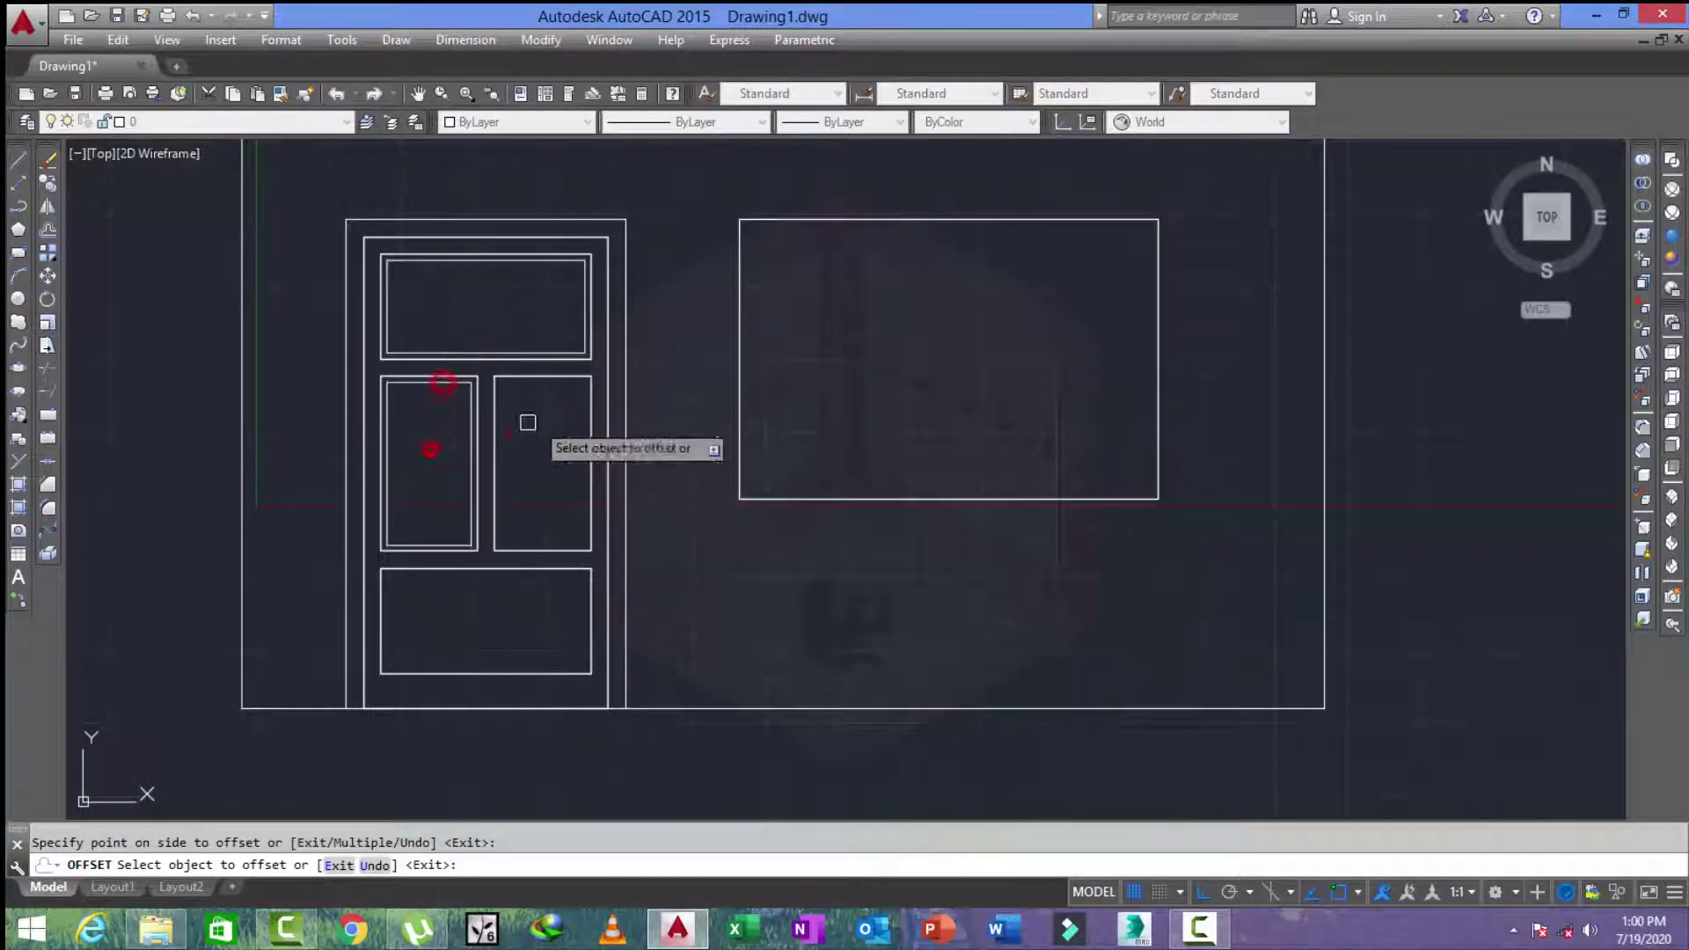
{"action": "left_click", "coordinate": [557, 381]}
{"action": "left_click", "coordinate": [513, 510]}
{"action": "left_click", "coordinate": [477, 572]}
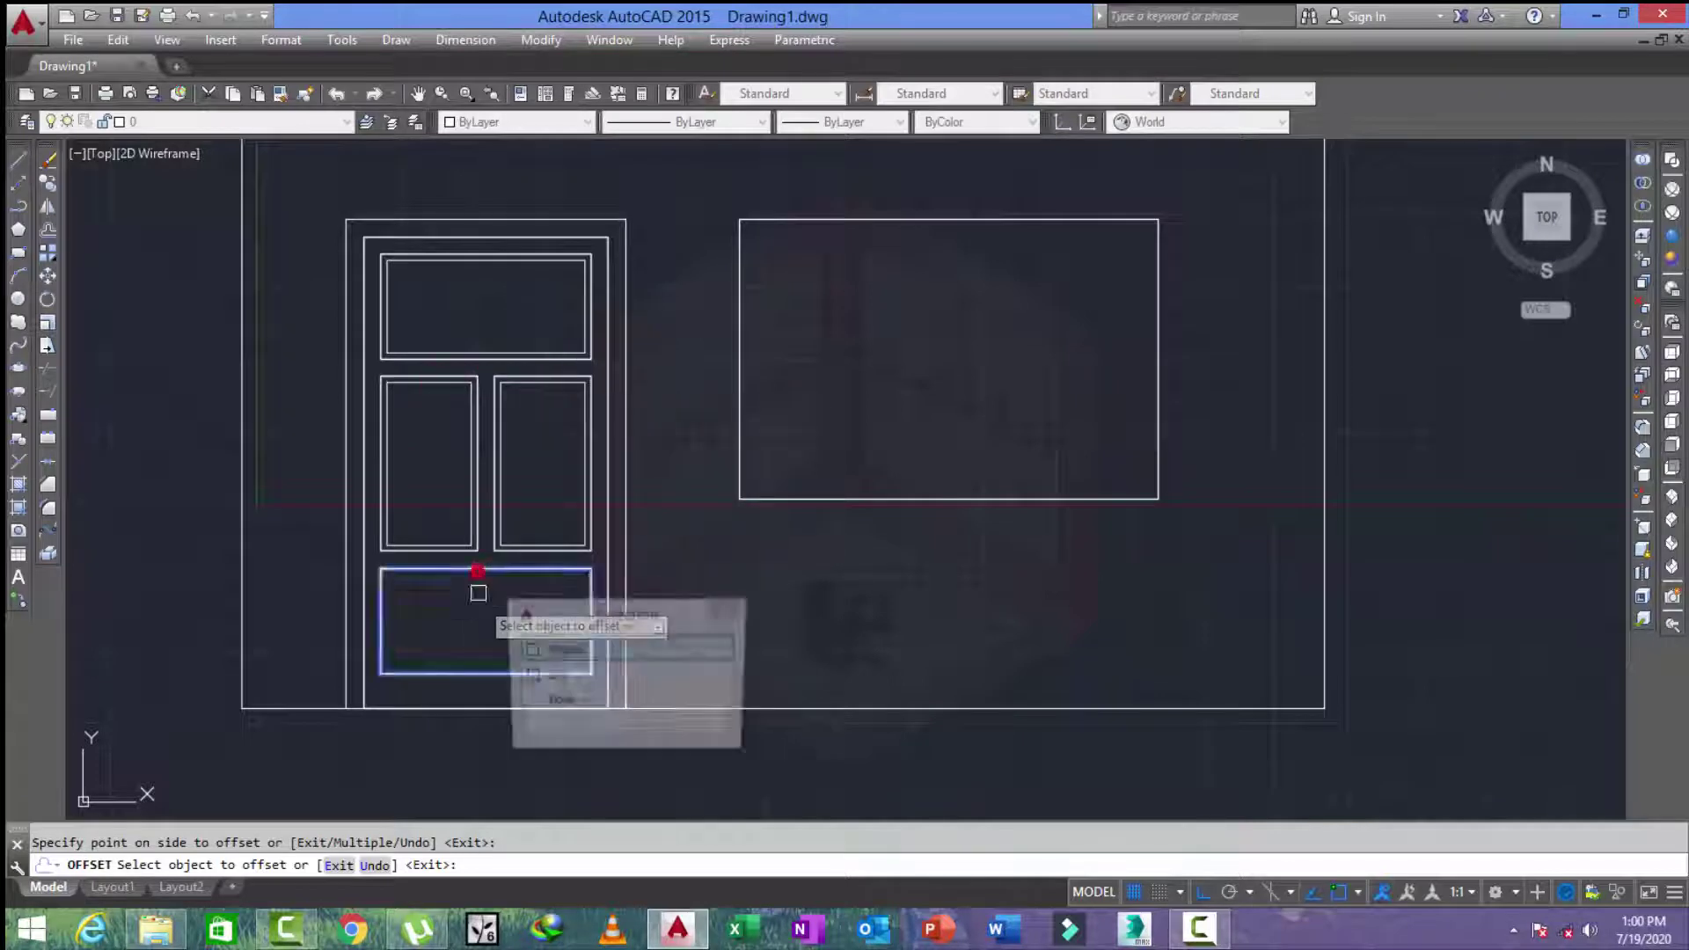
{"action": "left_click", "coordinate": [484, 624]}
{"action": "key", "text": "Escape"}
Offset the bottom, left, right and top panels' inner outlines inward by 0.5.
{"action": "key", "text": "Return"}
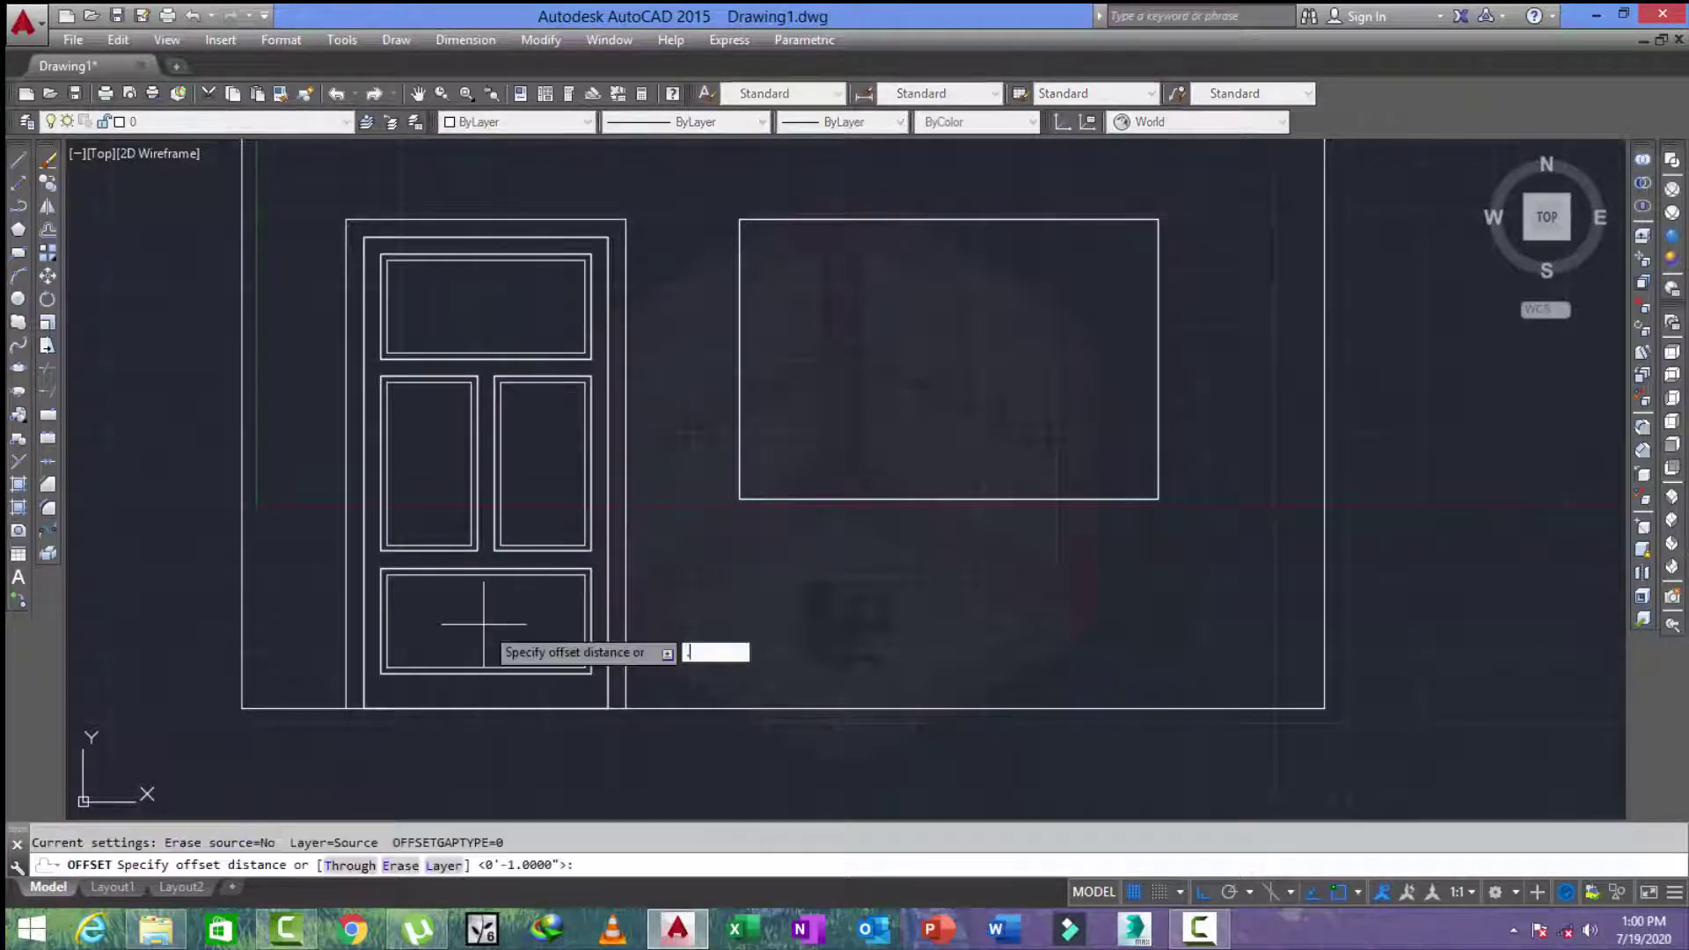
{"action": "type", "text": "5"}
{"action": "key", "text": "Return"}
{"action": "scroll", "coordinate": [454, 576], "scroll_direction": "up", "scroll_amount": 3}
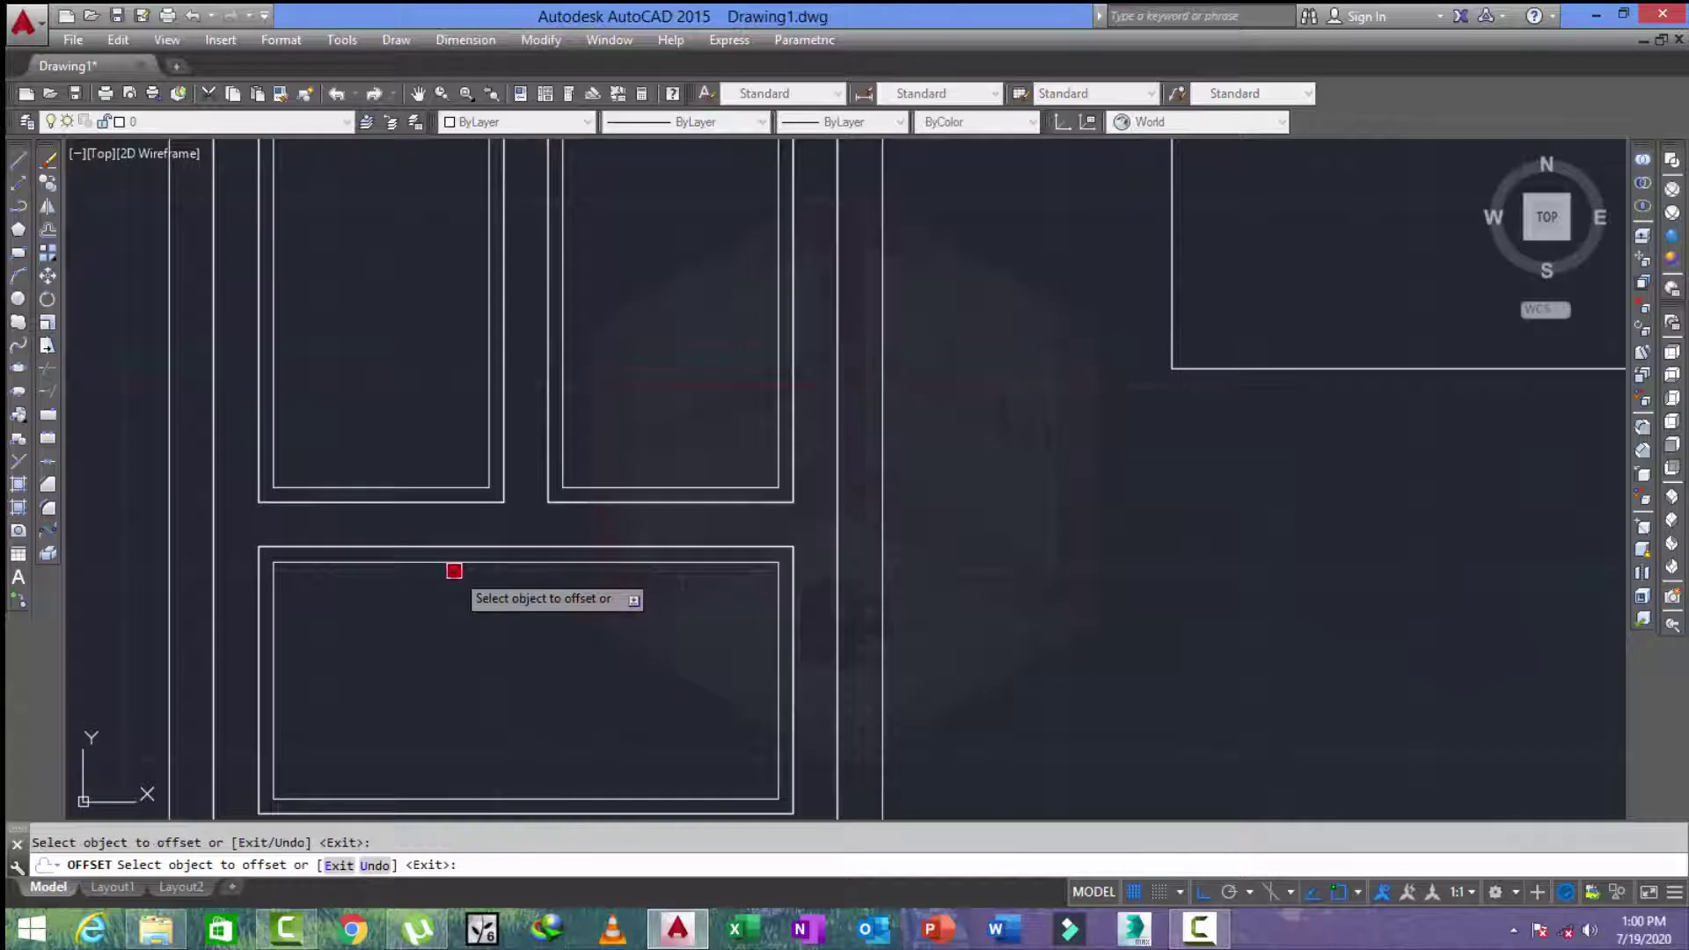
{"action": "left_click", "coordinate": [437, 563]}
{"action": "scroll", "coordinate": [381, 470], "scroll_direction": "up", "scroll_amount": 2}
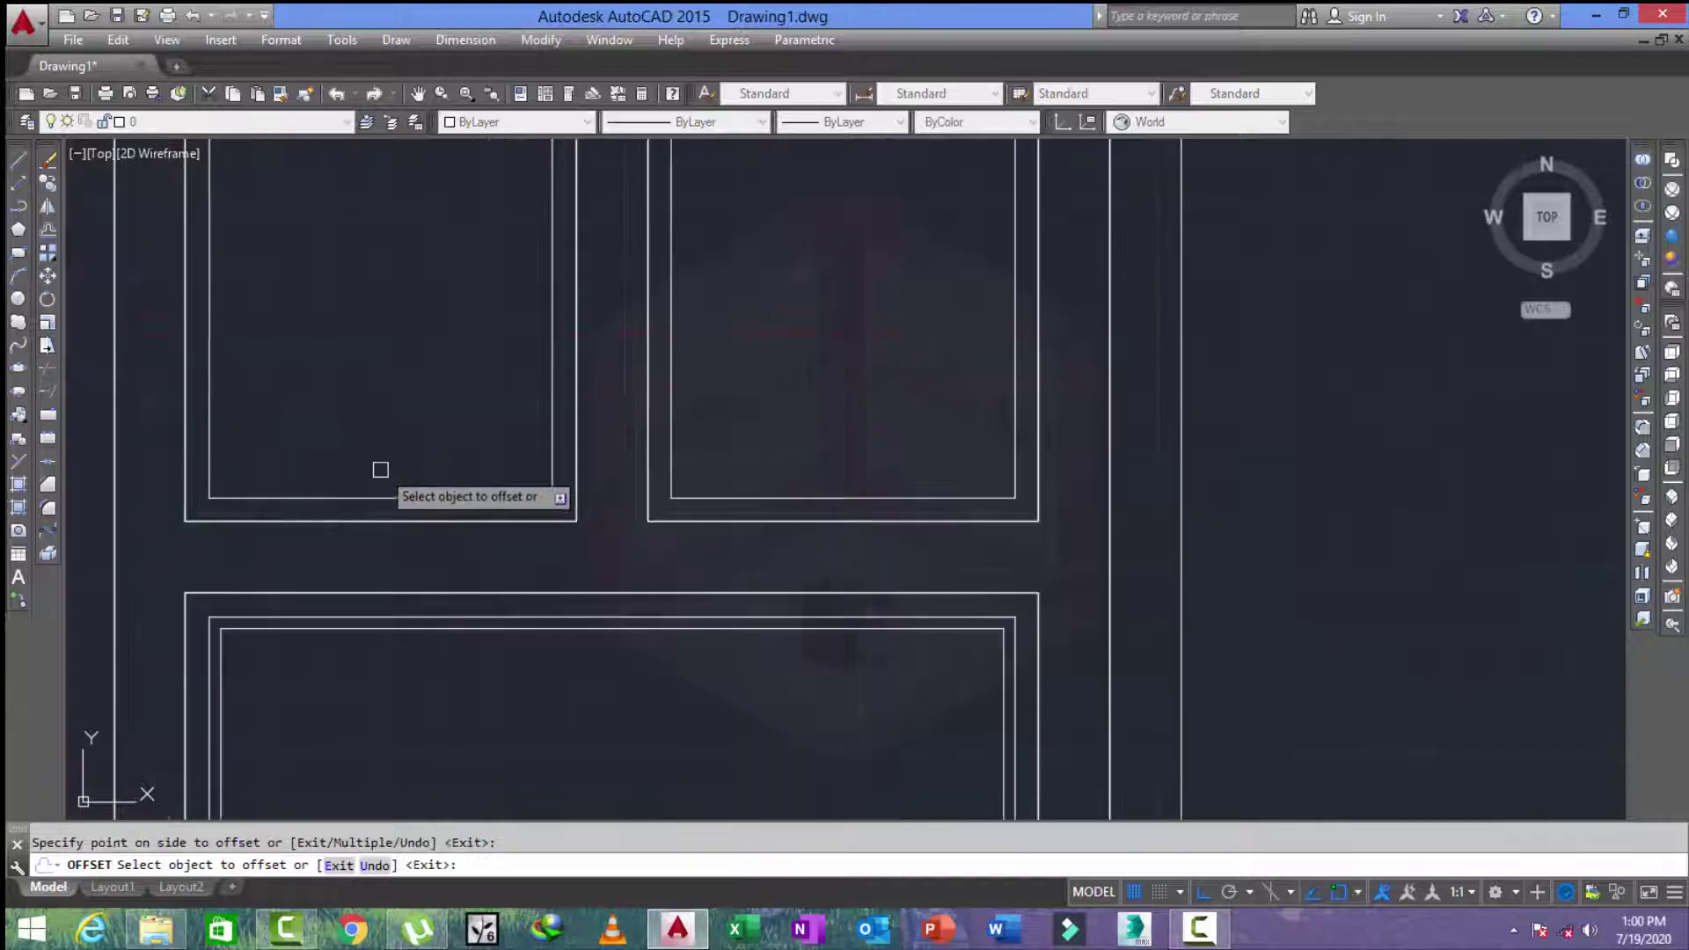
{"action": "left_click", "coordinate": [377, 498]}
{"action": "left_click", "coordinate": [374, 441]}
{"action": "left_click", "coordinate": [701, 498]}
{"action": "left_click", "coordinate": [707, 439]}
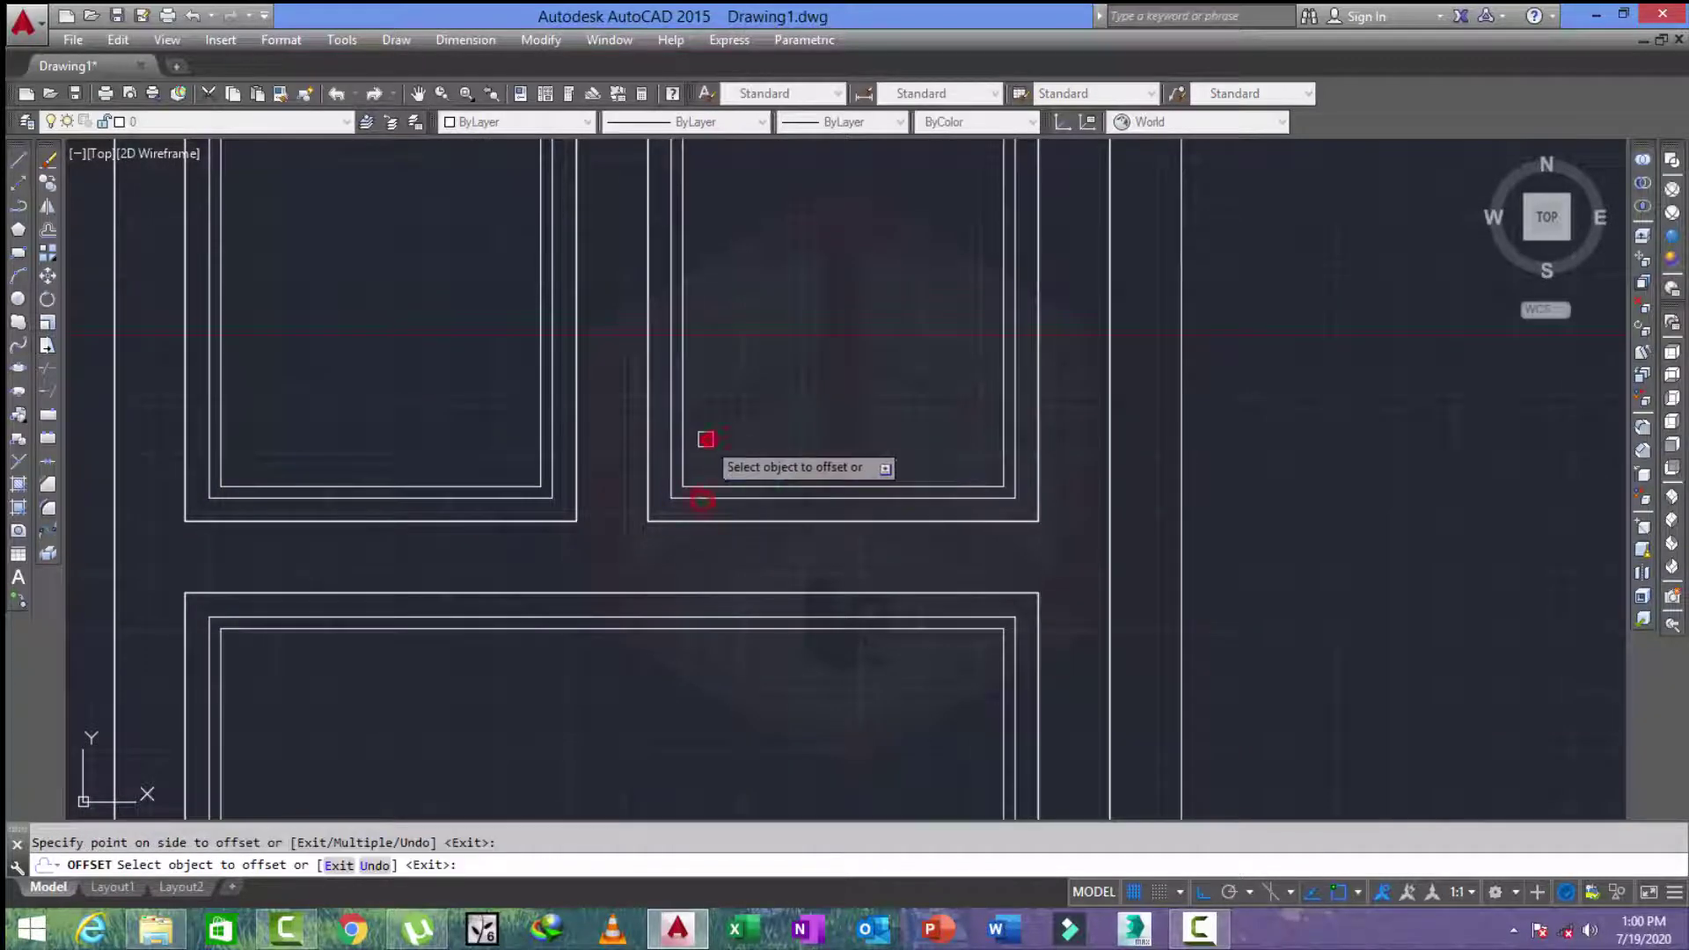
{"action": "scroll", "coordinate": [706, 439], "scroll_direction": "down", "scroll_amount": 2}
{"action": "scroll", "coordinate": [630, 388], "scroll_direction": "up", "scroll_amount": 2}
{"action": "left_click", "coordinate": [620, 447]}
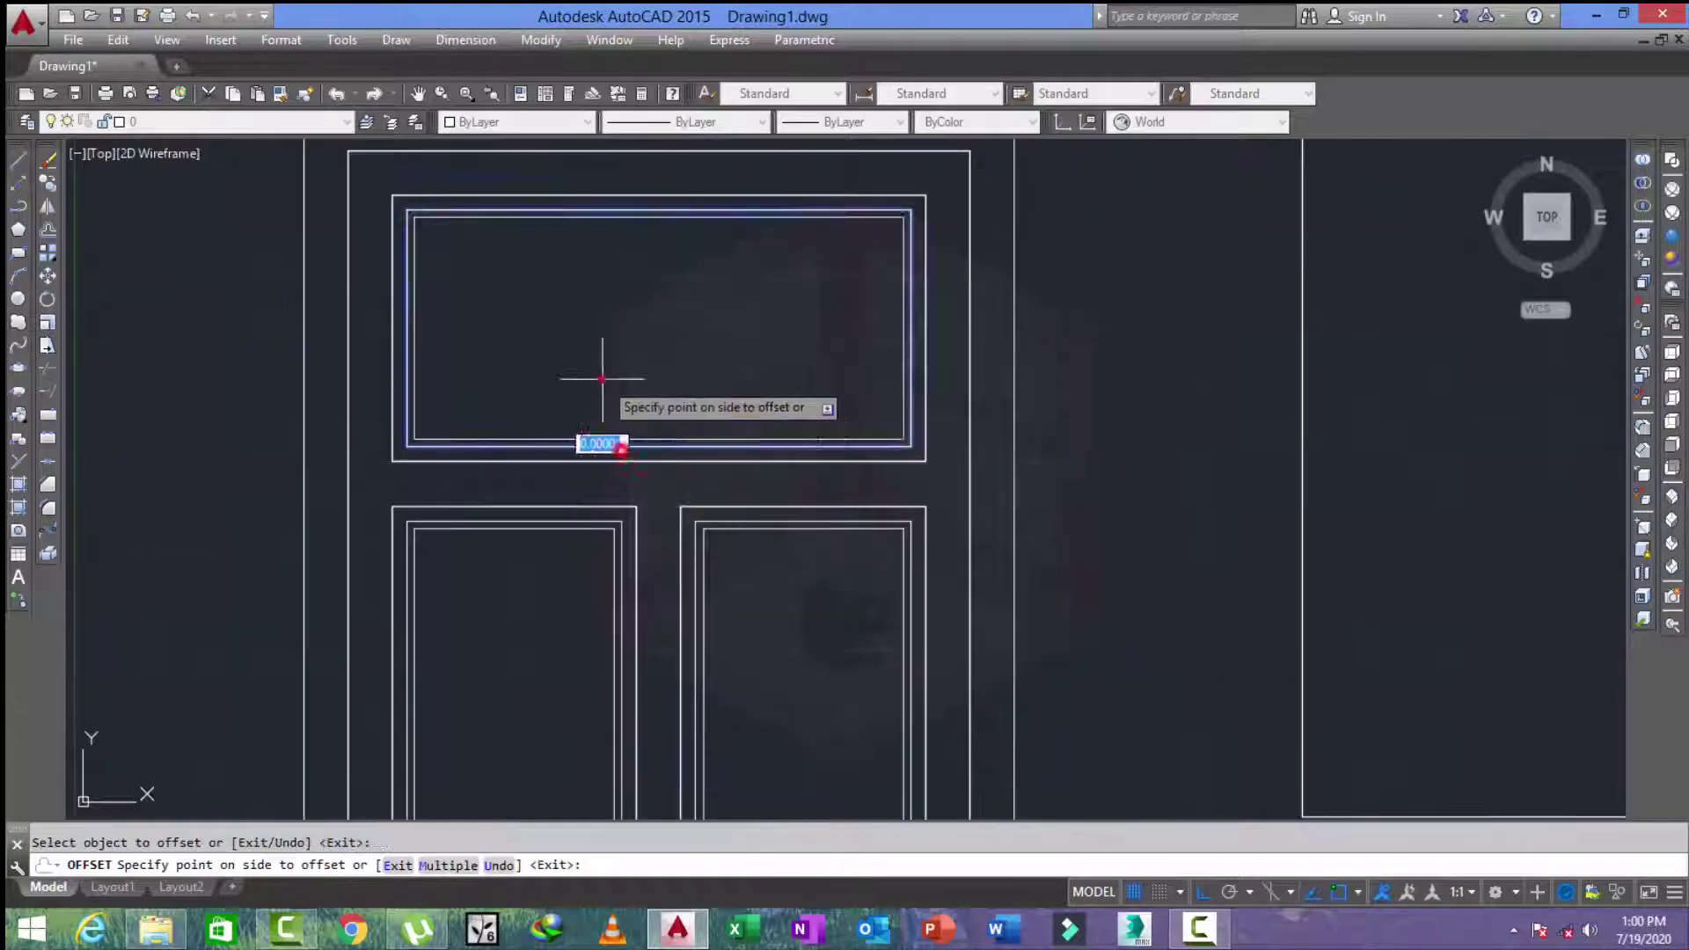
{"action": "left_click", "coordinate": [602, 380]}
{"action": "key", "text": "Escape"}
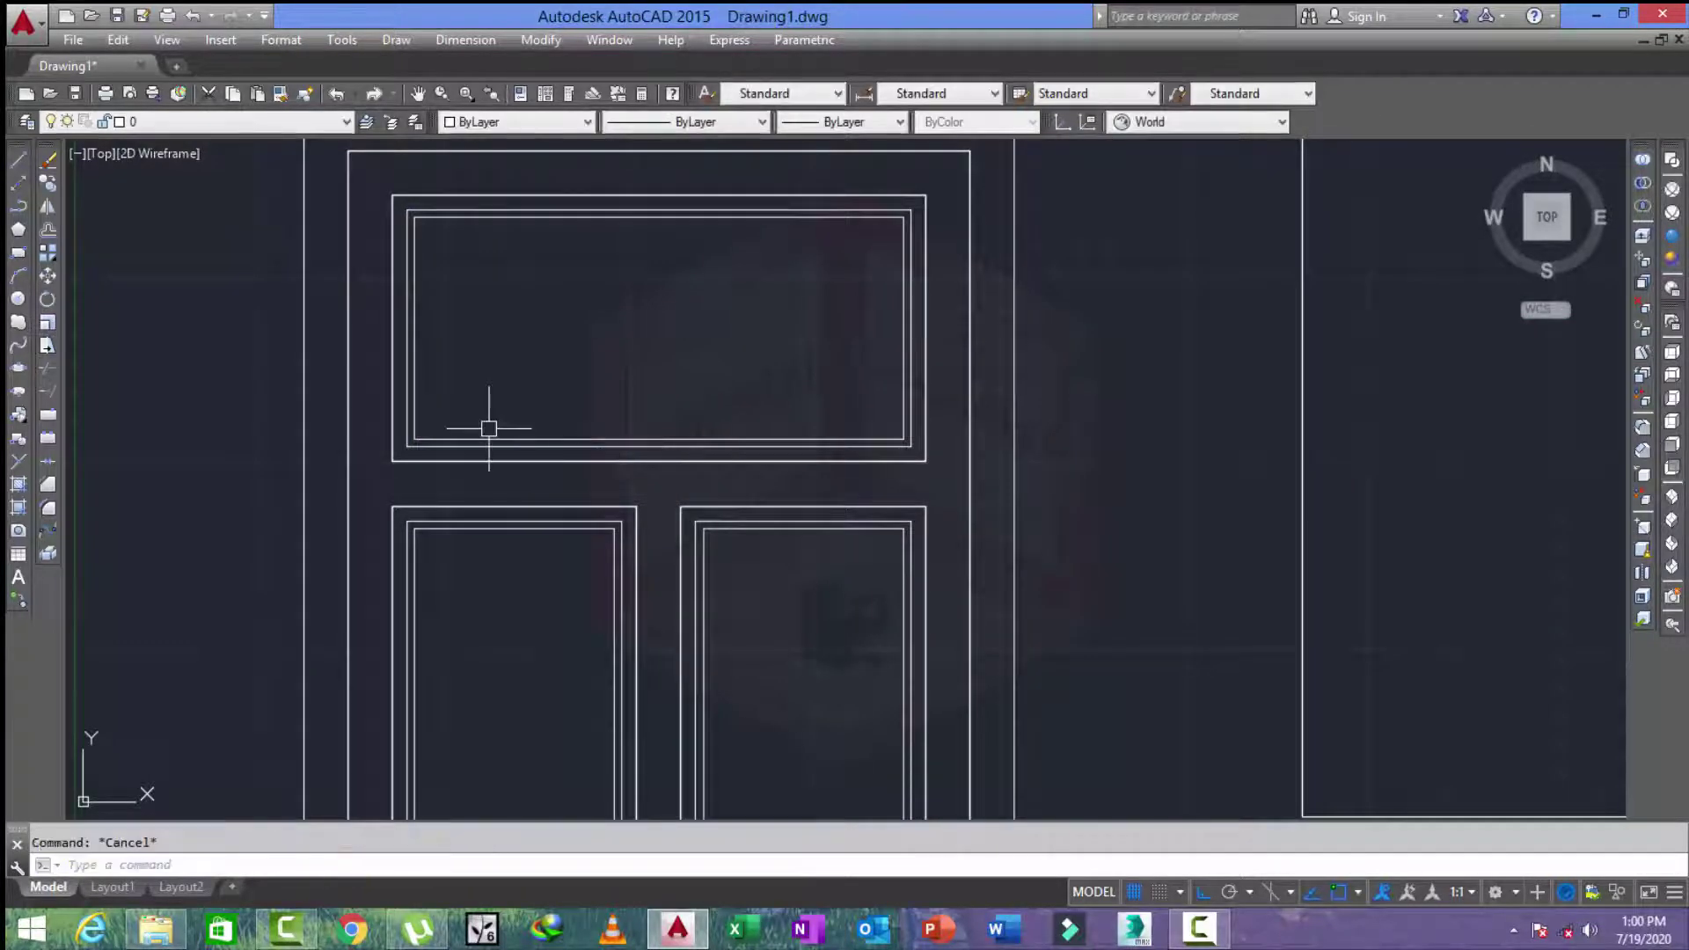
Offset the innermost outlines of the top, left and right panels inward by 1.
{"action": "key", "text": "Return"}
{"action": "key", "text": "Return"}
{"action": "scroll", "coordinate": [465, 467], "scroll_direction": "up", "scroll_amount": 2}
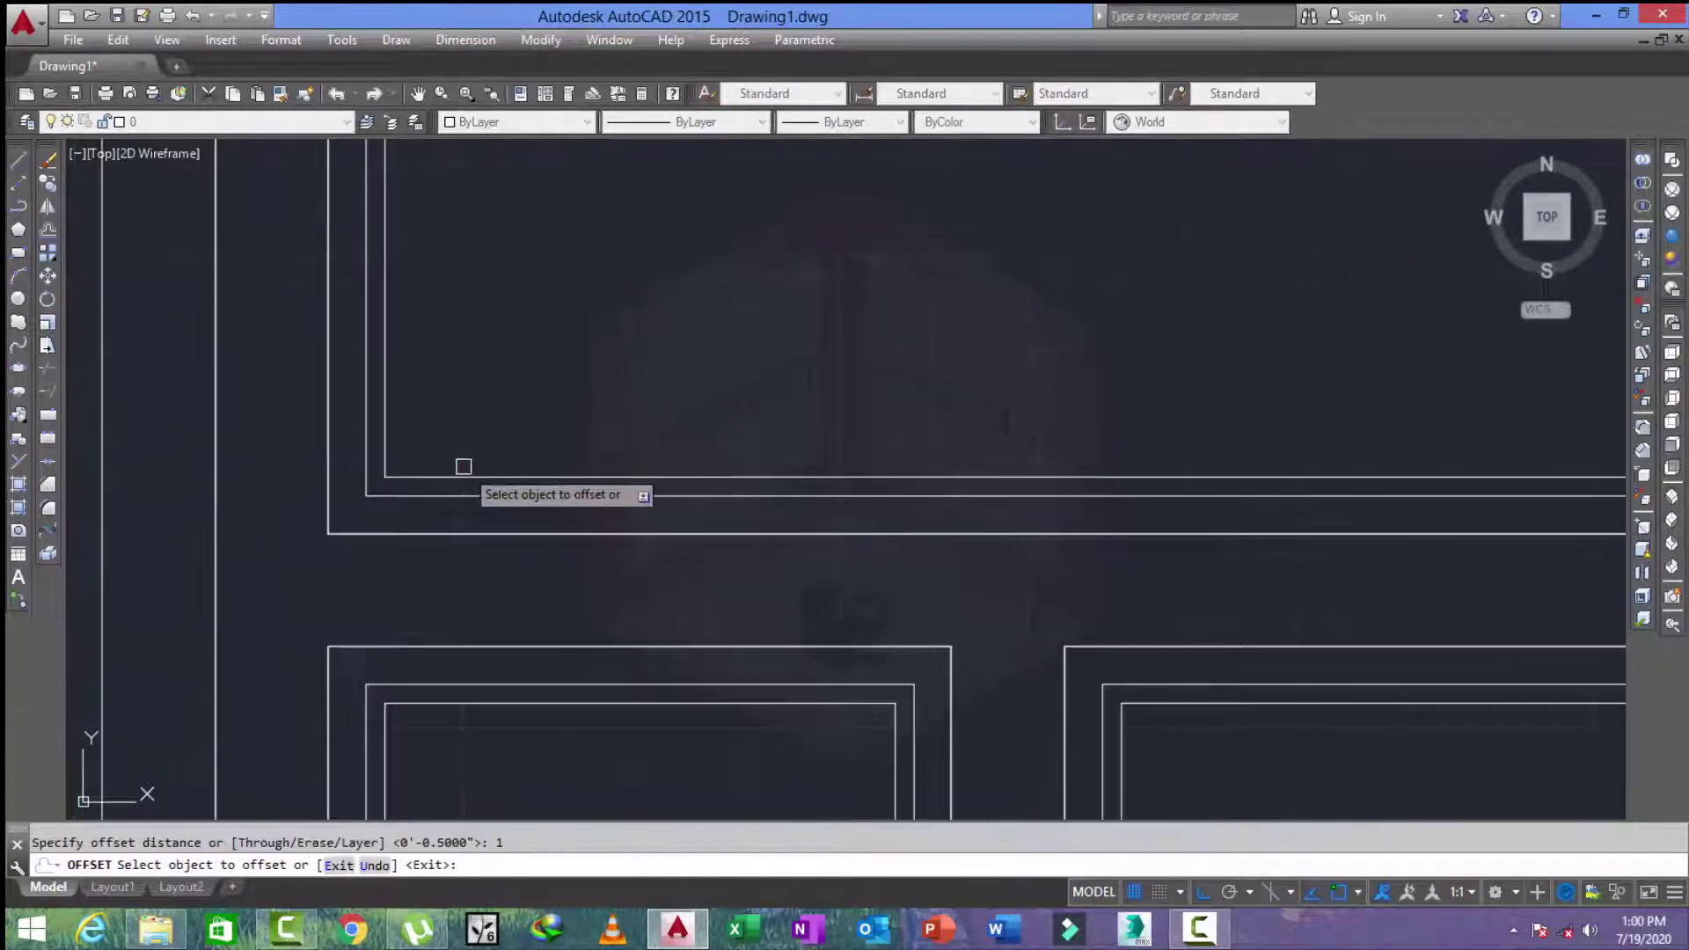
{"action": "left_click", "coordinate": [463, 476]}
{"action": "scroll", "coordinate": [493, 480], "scroll_direction": "down", "scroll_amount": 2}
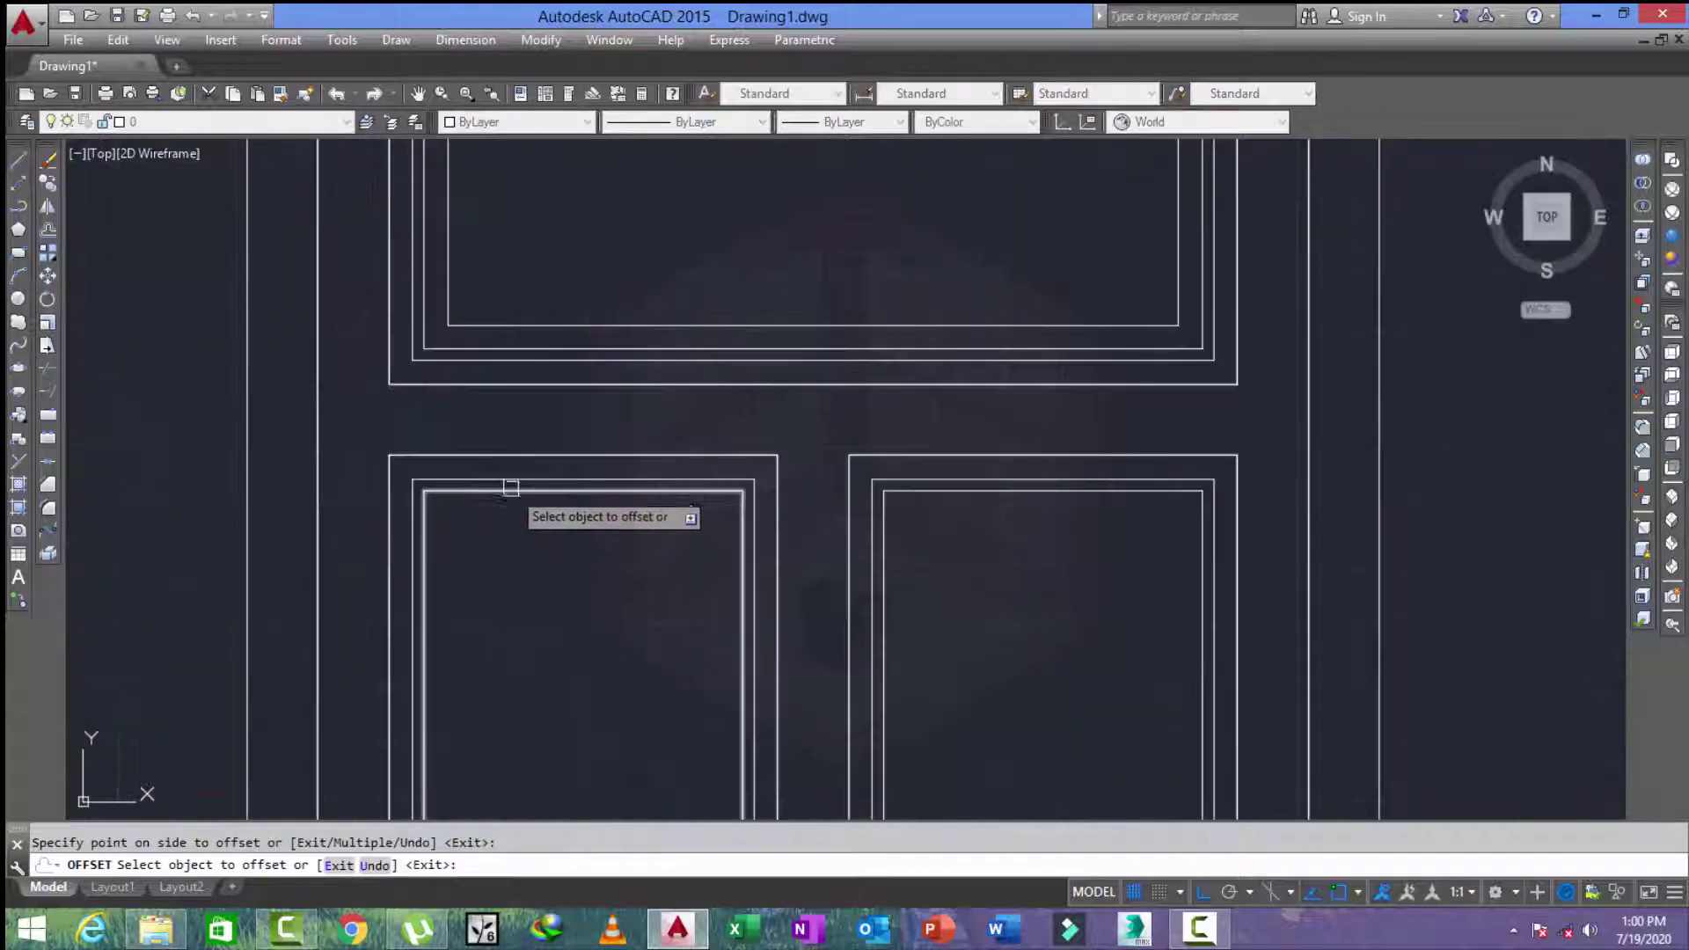
{"action": "left_click", "coordinate": [490, 498]}
{"action": "left_click", "coordinate": [491, 551]}
{"action": "middle_click_drag", "start_coordinate": [490, 550], "coordinate": [331, 408]}
{"action": "left_click", "coordinate": [812, 352]}
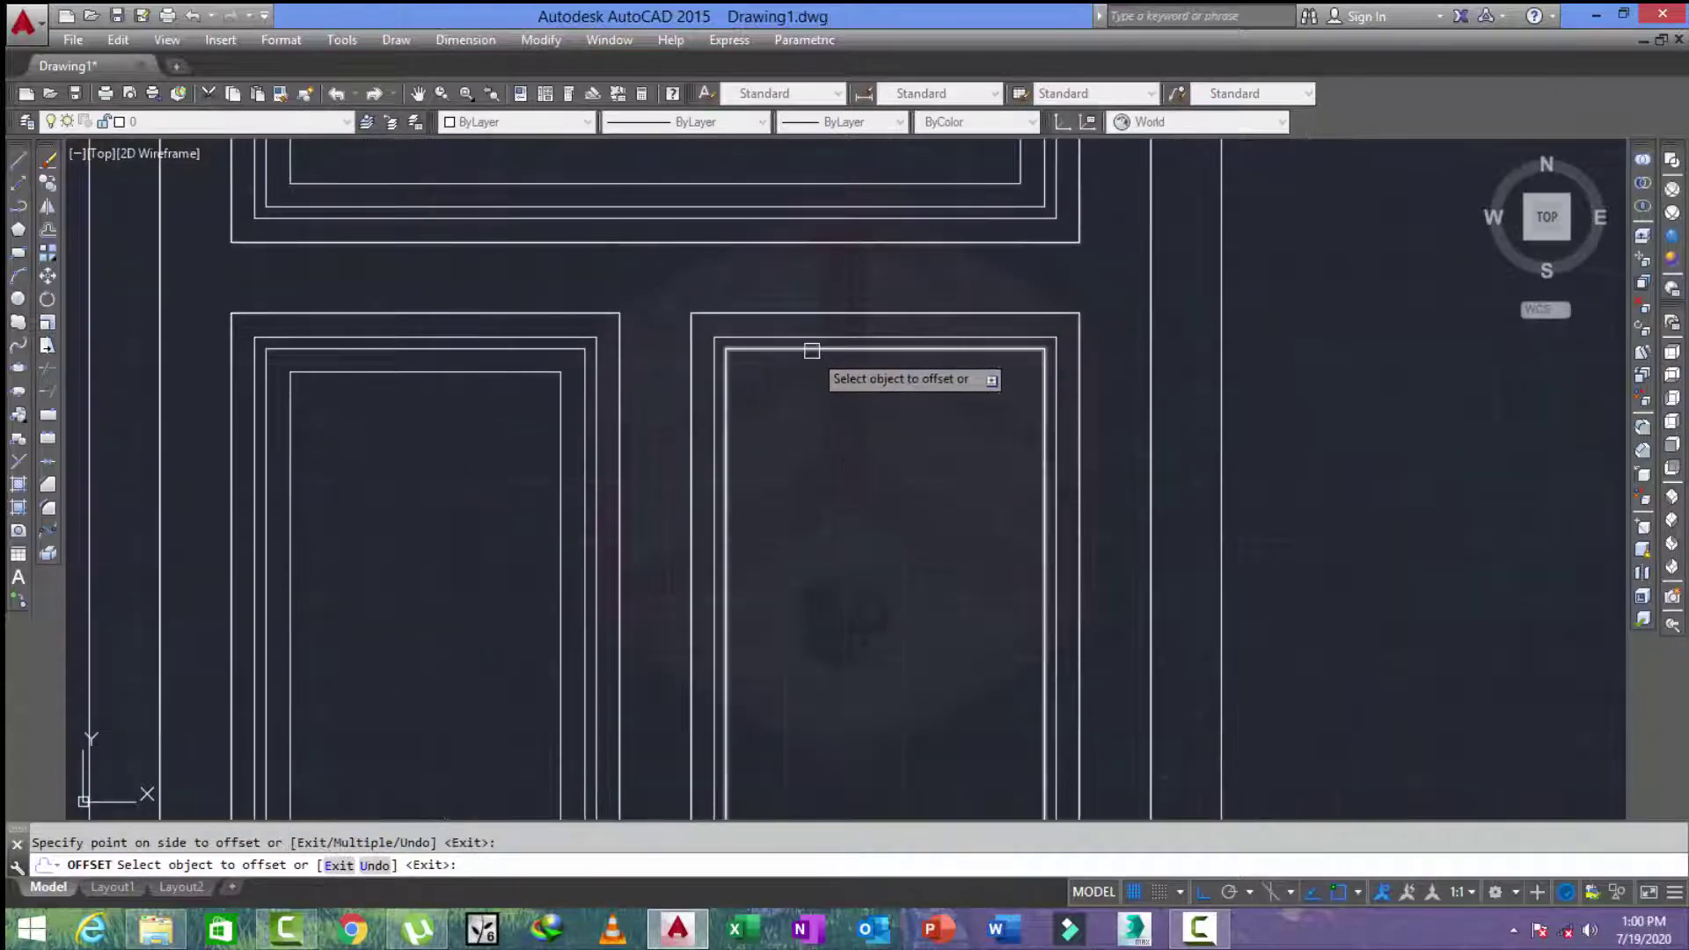
{"action": "left_click", "coordinate": [823, 460]}
{"action": "scroll", "coordinate": [704, 599], "scroll_direction": "down", "scroll_amount": 3}
{"action": "scroll", "coordinate": [660, 691], "scroll_direction": "up", "scroll_amount": 1}
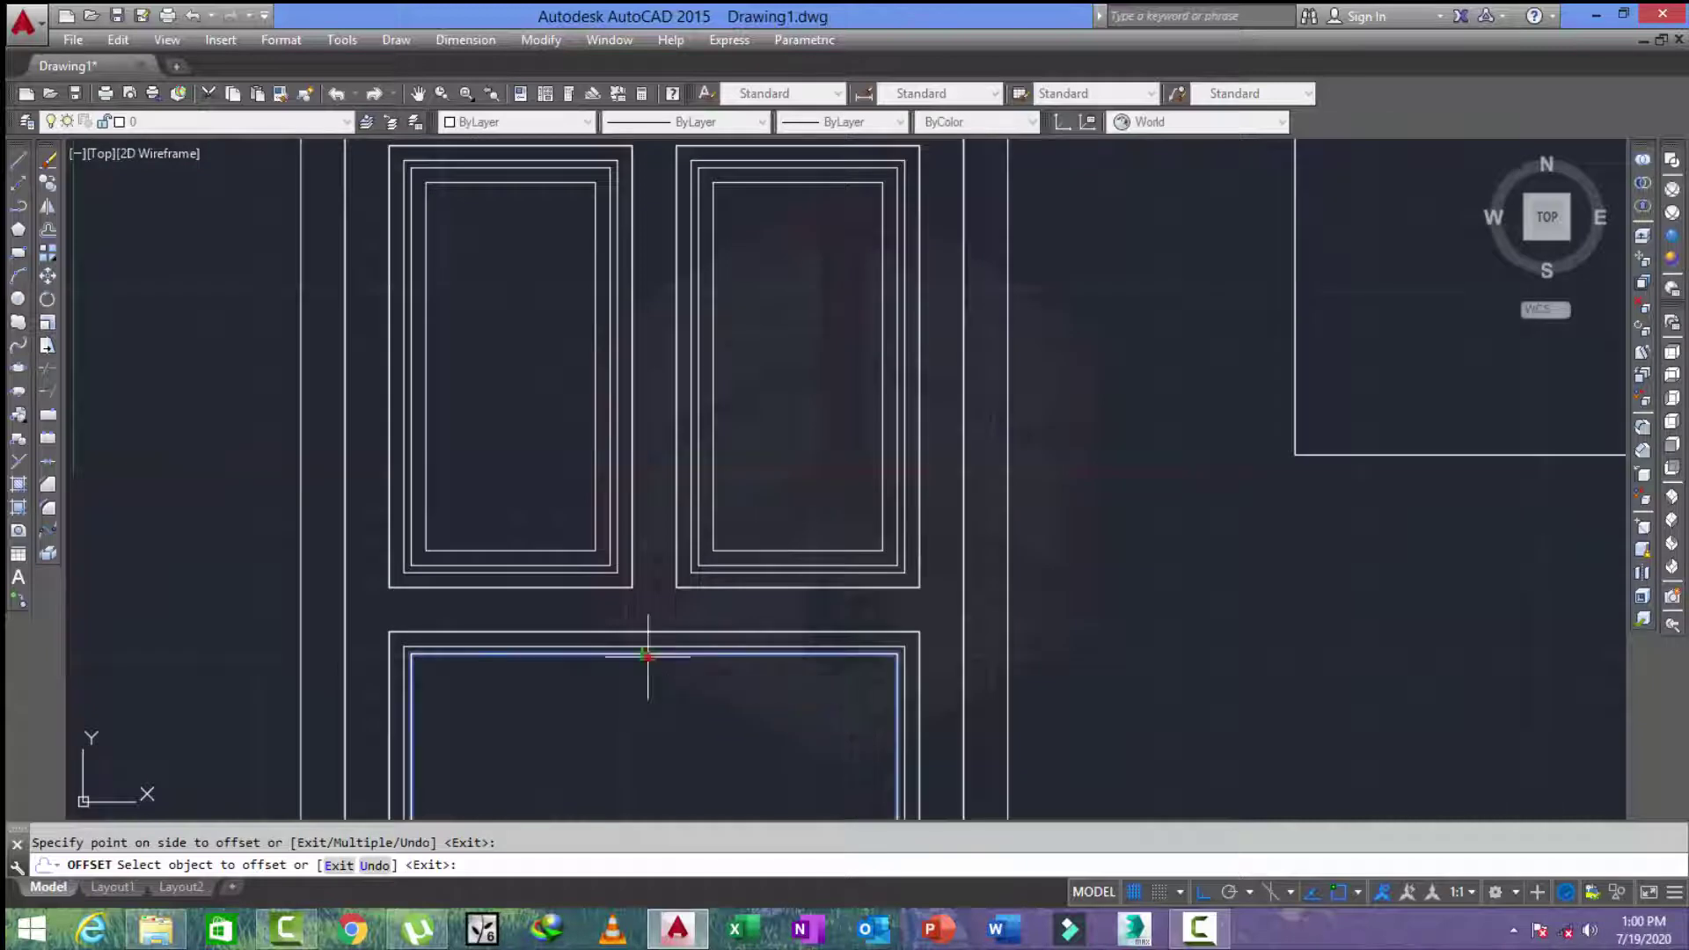
{"action": "key", "text": "Escape"}
Offset the remaining panel outlines inward by 0.5 to complete three nested rectangles.
{"action": "key", "text": "Return"}
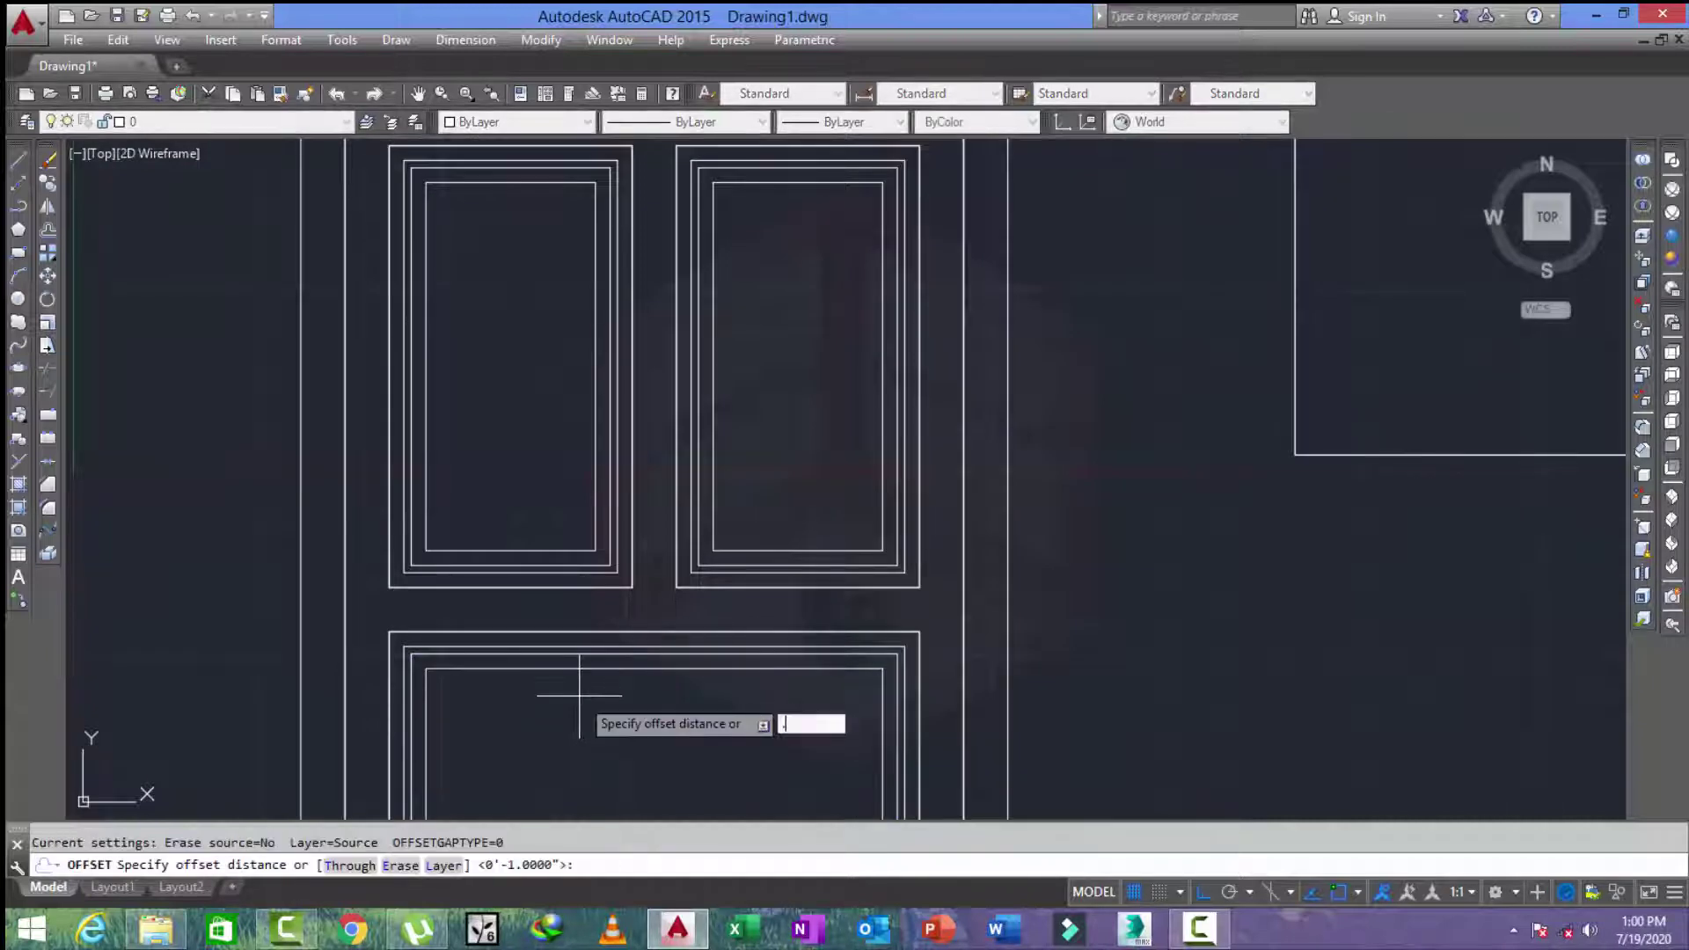
{"action": "type", "text": ".5"}
{"action": "key", "text": "Return"}
{"action": "left_click", "coordinate": [572, 670]}
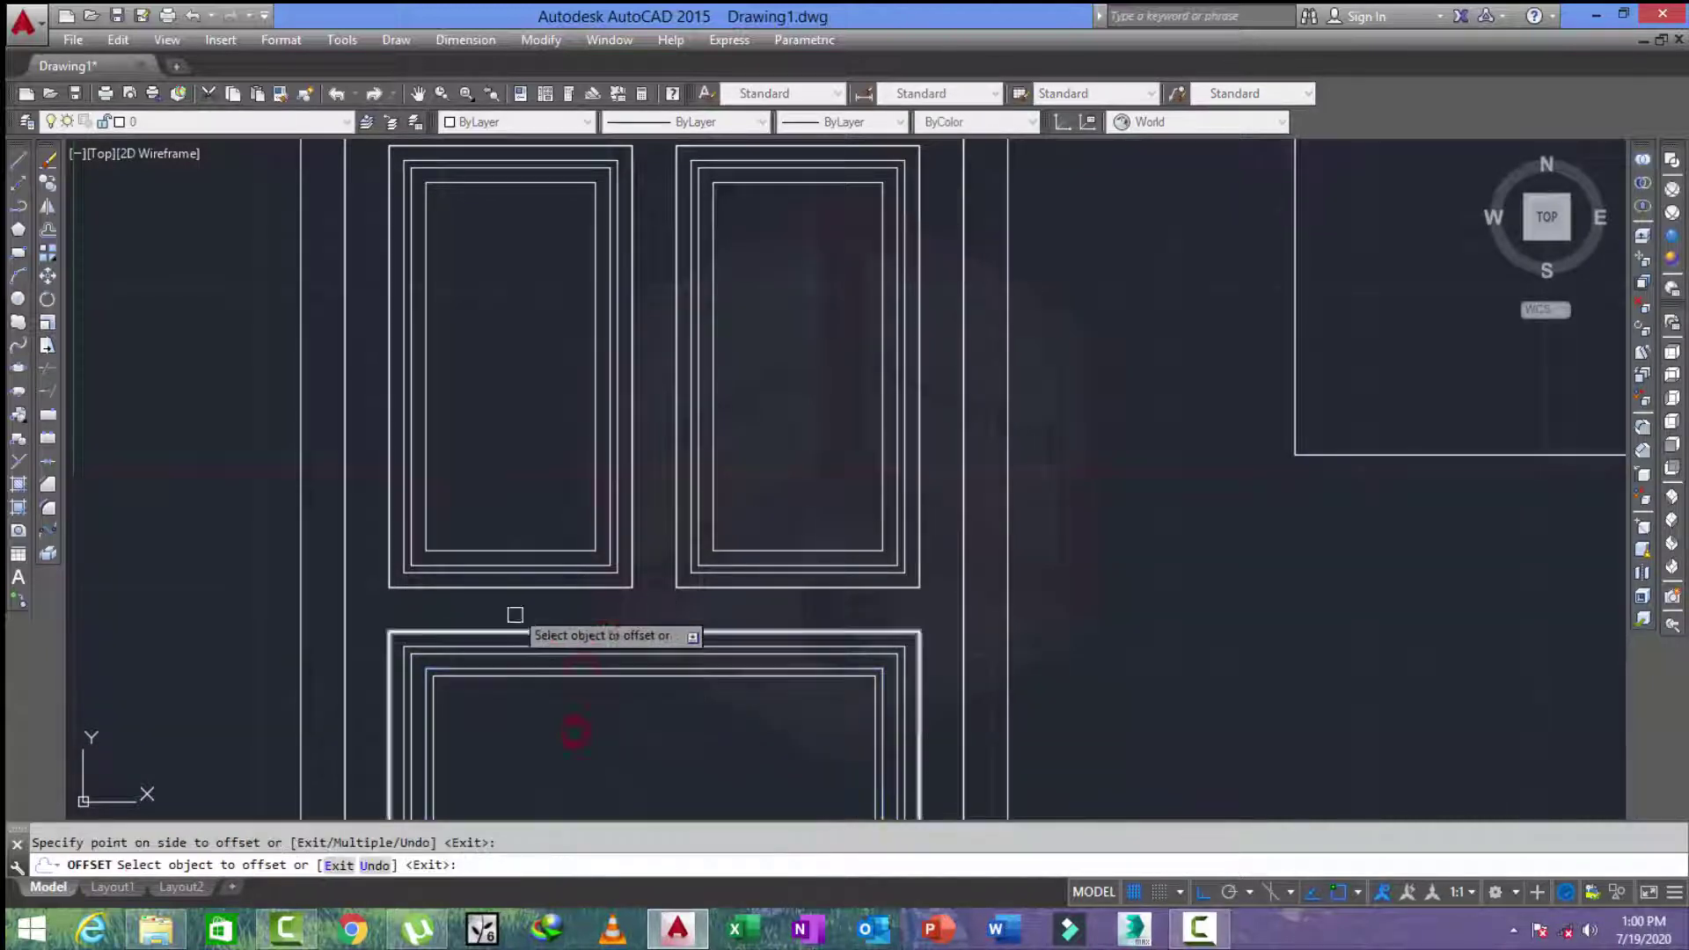
{"action": "left_click", "coordinate": [490, 549]}
{"action": "left_click", "coordinate": [483, 483]}
{"action": "left_click", "coordinate": [784, 550]}
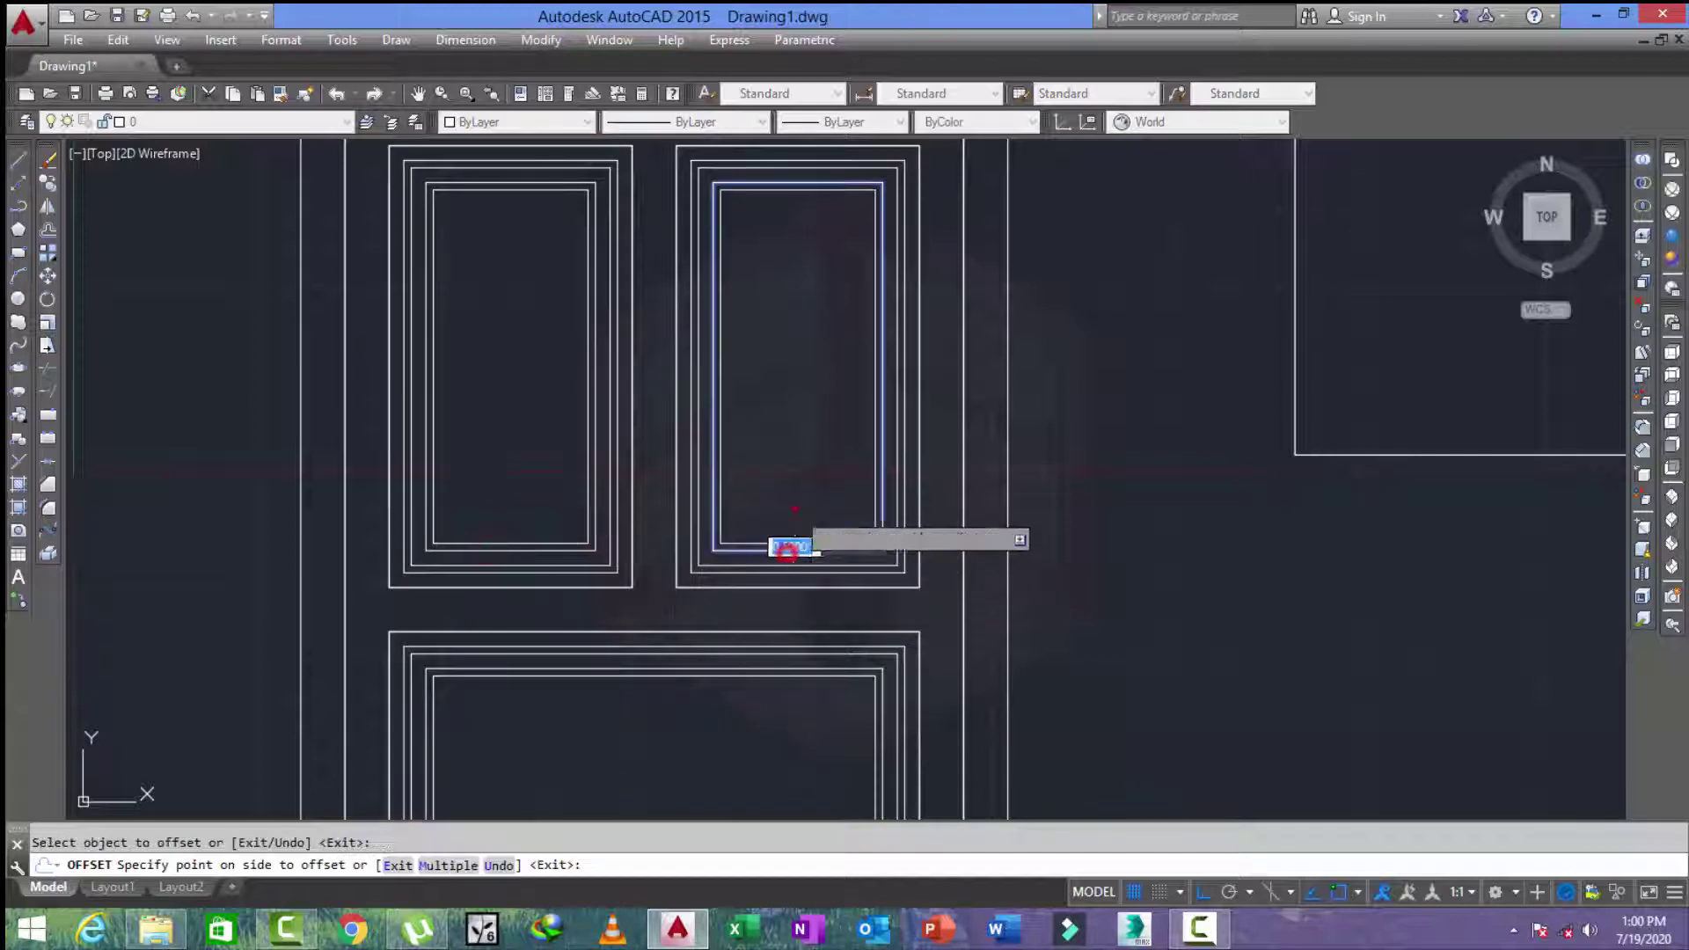
{"action": "left_click", "coordinate": [796, 504]}
{"action": "middle_click_drag", "start_coordinate": [780, 469], "coordinate": [780, 672]}
{"action": "key", "text": "Escape"}
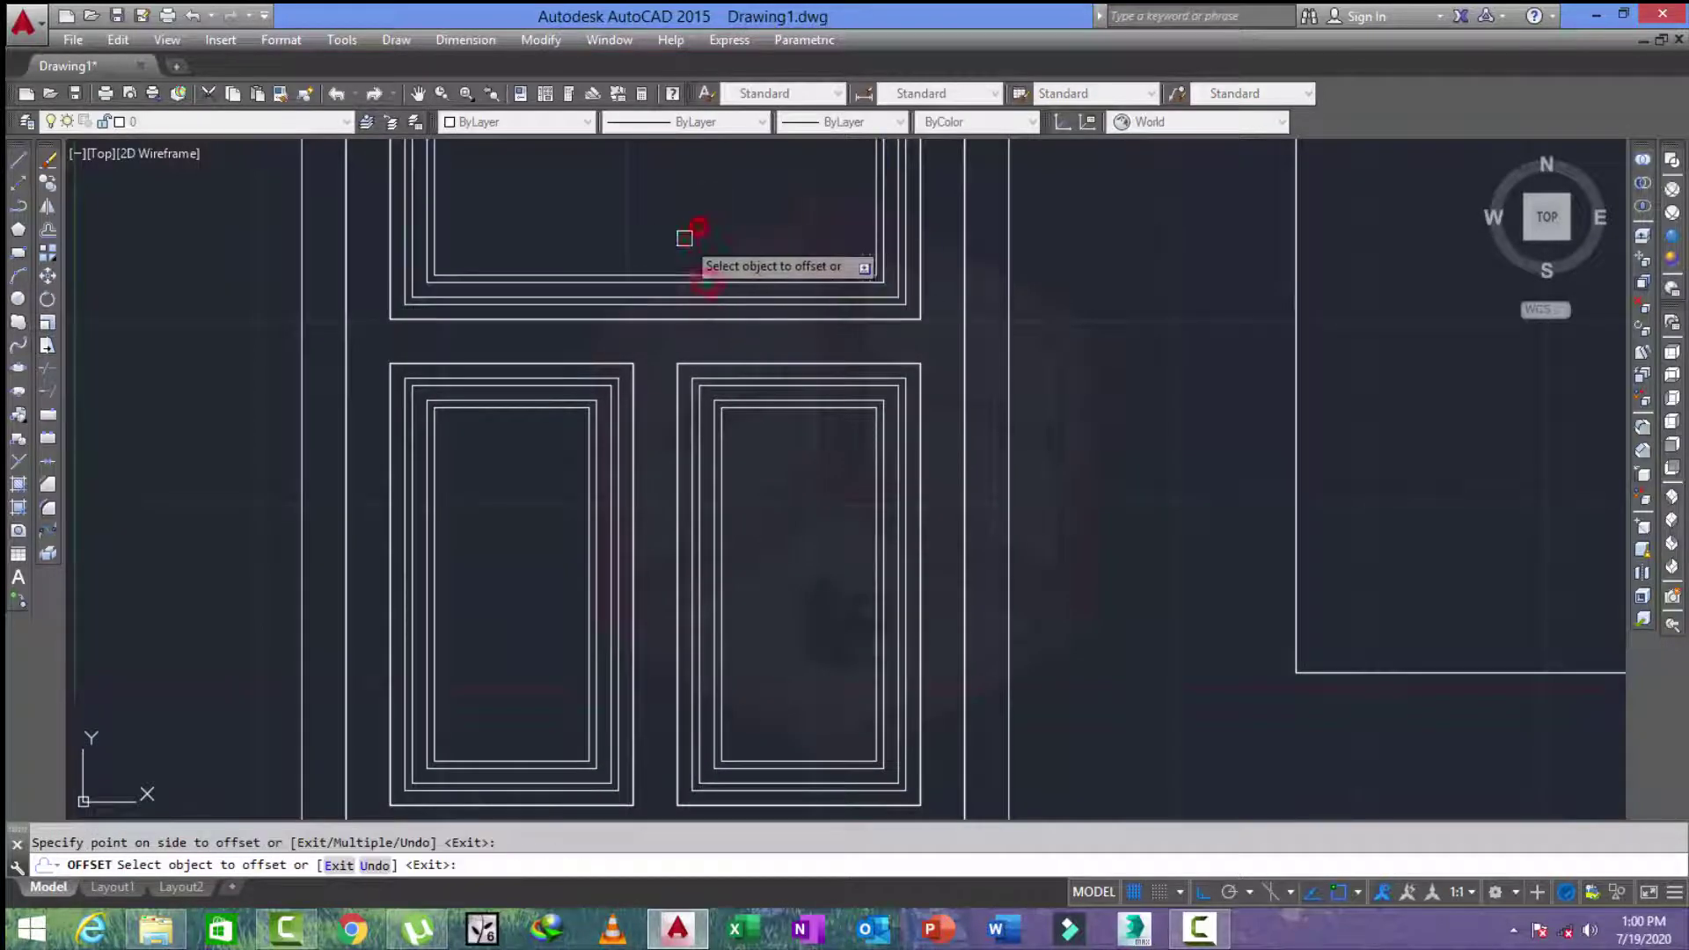
{"action": "scroll", "coordinate": [662, 363], "scroll_direction": "down", "scroll_amount": 2}
{"action": "scroll", "coordinate": [576, 475], "scroll_direction": "up", "scroll_amount": 2}
{"action": "scroll", "coordinate": [561, 497], "scroll_direction": "down", "scroll_amount": 2}
{"action": "key", "text": "Escape"}
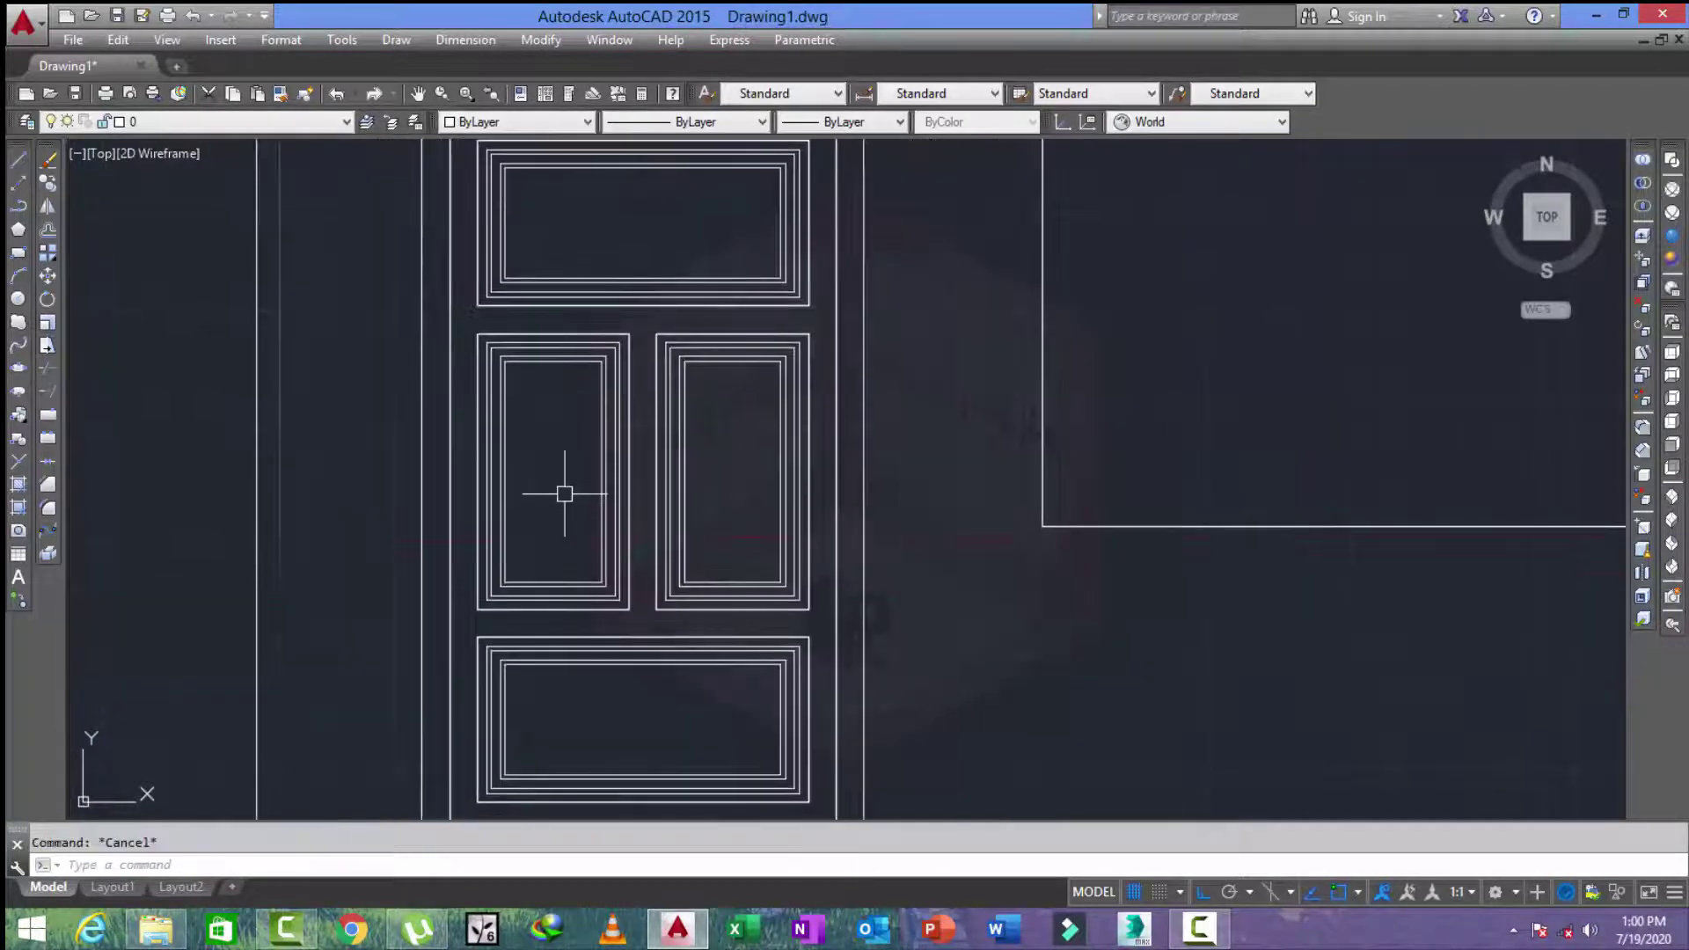
Draw a first diagonal mitre line across a panel corner.
{"action": "type", "text": "l"}
{"action": "key", "text": "Return"}
{"action": "scroll", "coordinate": [480, 440], "scroll_direction": "up", "scroll_amount": 1}
{"action": "scroll", "coordinate": [497, 400], "scroll_direction": "up", "scroll_amount": 6}
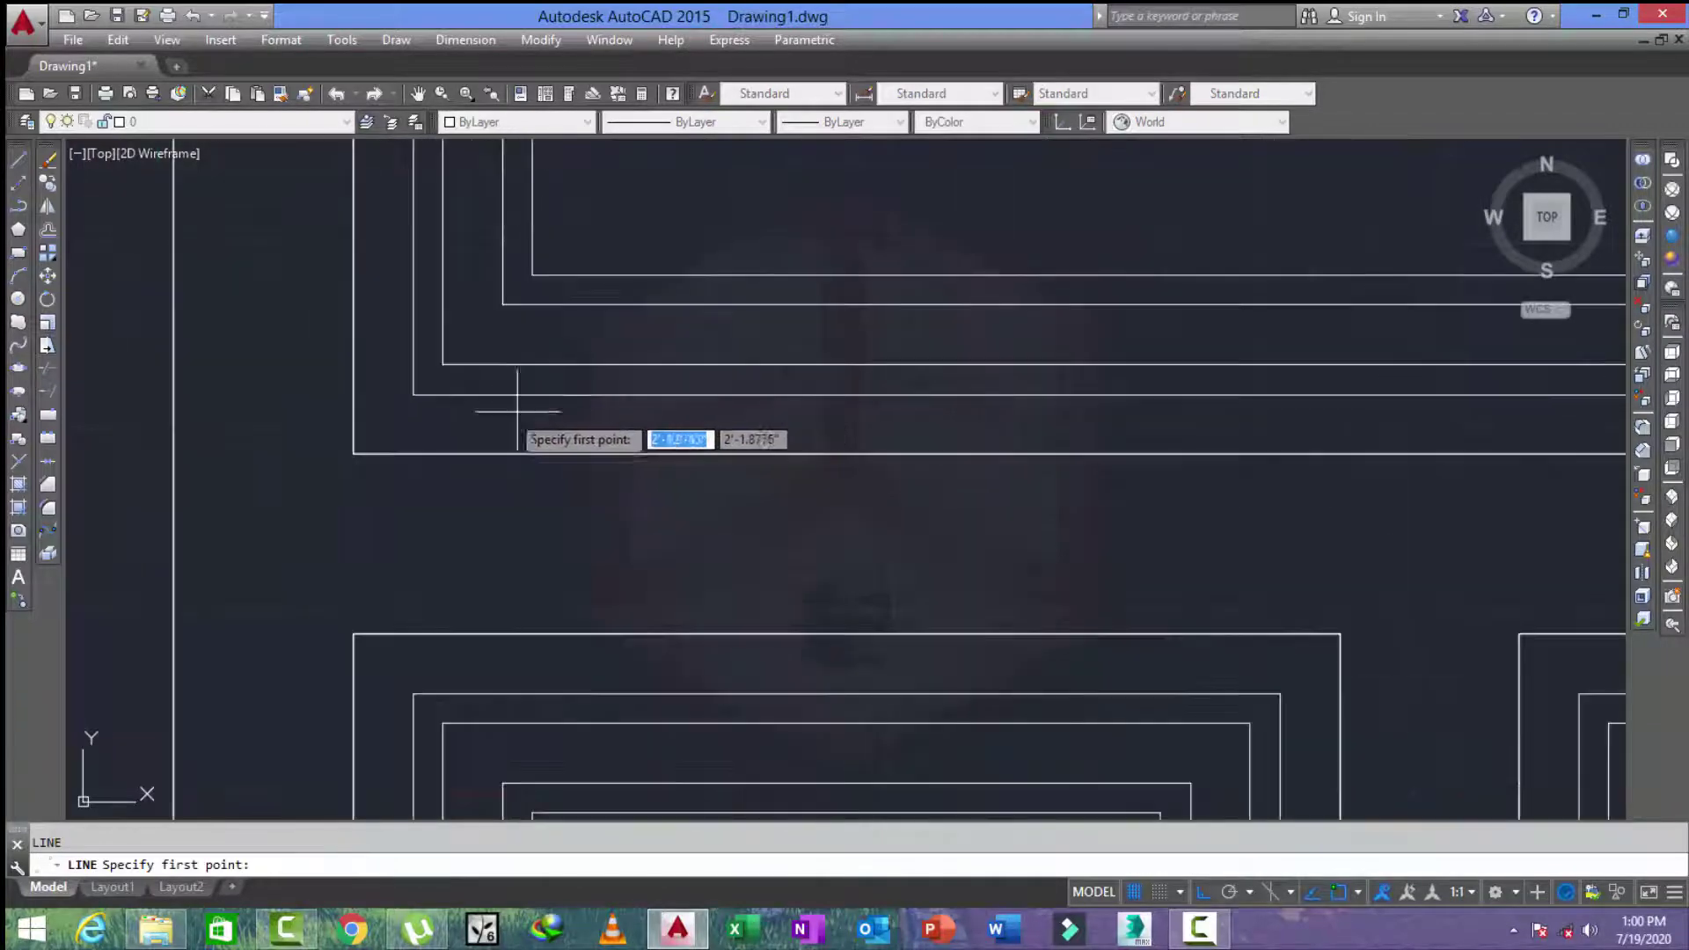
{"action": "left_click", "coordinate": [443, 365]}
{"action": "key", "text": "Return"}
{"action": "key", "text": "Return"}
{"action": "left_click", "coordinate": [503, 304]}
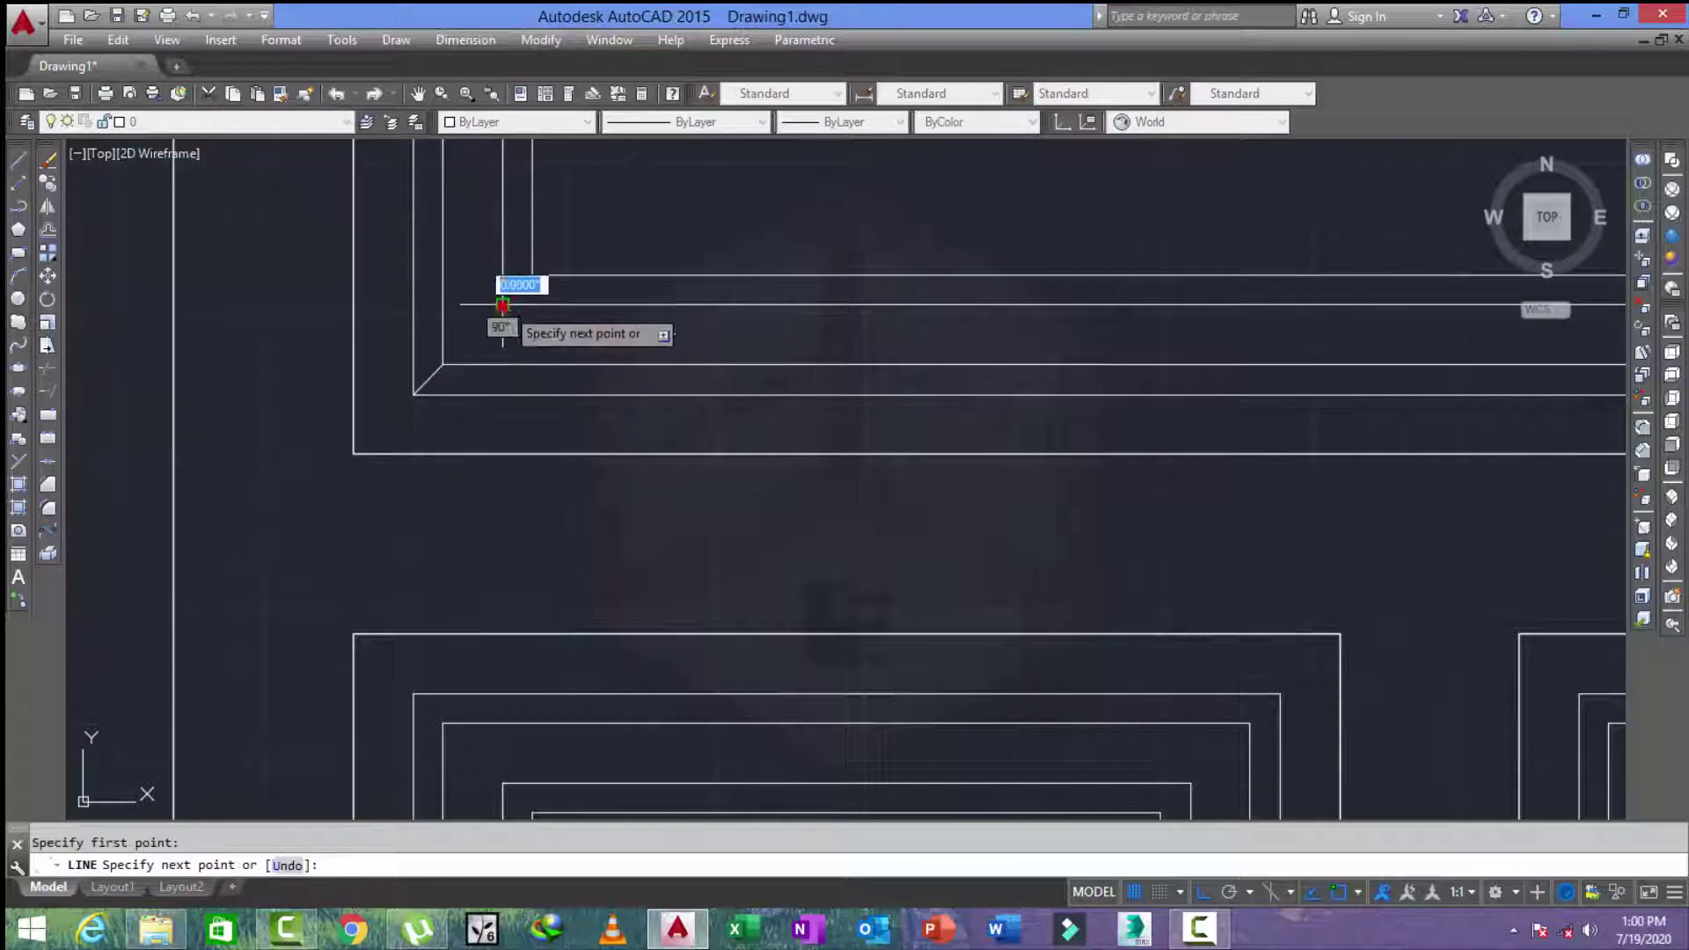
{"action": "key", "text": "Escape"}
{"action": "scroll", "coordinate": [546, 291], "scroll_direction": "down", "scroll_amount": 3}
{"action": "scroll", "coordinate": [576, 357], "scroll_direction": "down", "scroll_amount": 2}
Draw a mitre line linking the nested top-left panel corners.
{"action": "key", "text": "Return"}
{"action": "scroll", "coordinate": [510, 246], "scroll_direction": "up", "scroll_amount": 4}
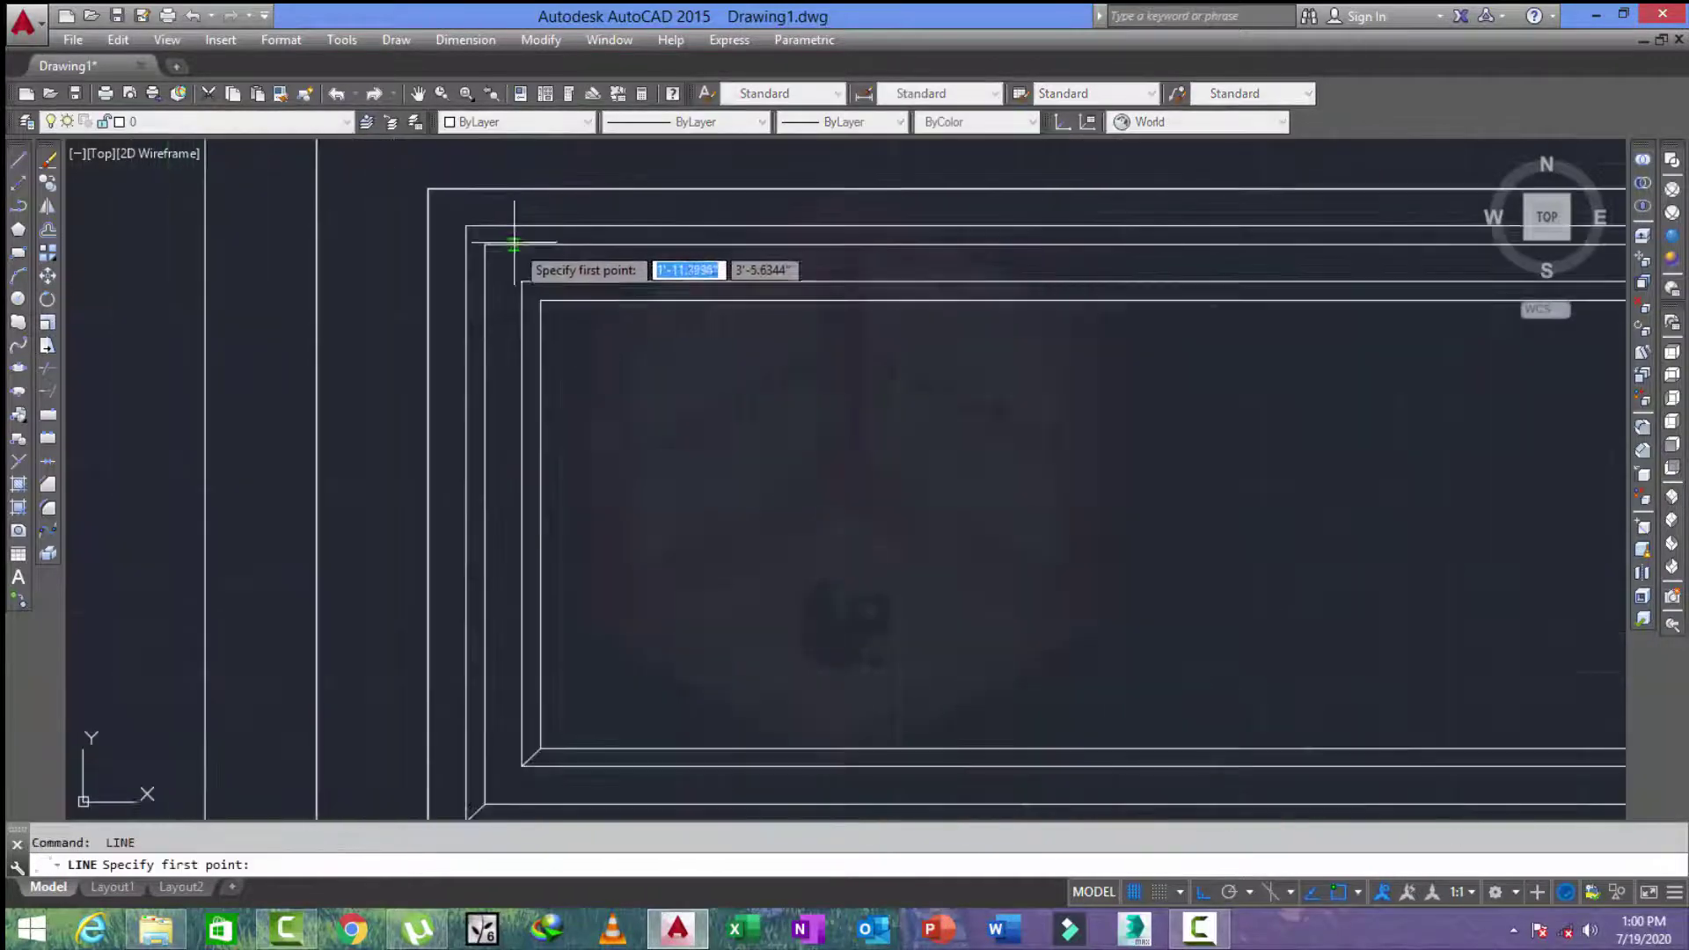
{"action": "left_click", "coordinate": [468, 245]}
{"action": "key", "text": "Return"}
{"action": "key", "text": "Return"}
{"action": "scroll", "coordinate": [510, 264], "scroll_direction": "down", "scroll_amount": 1}
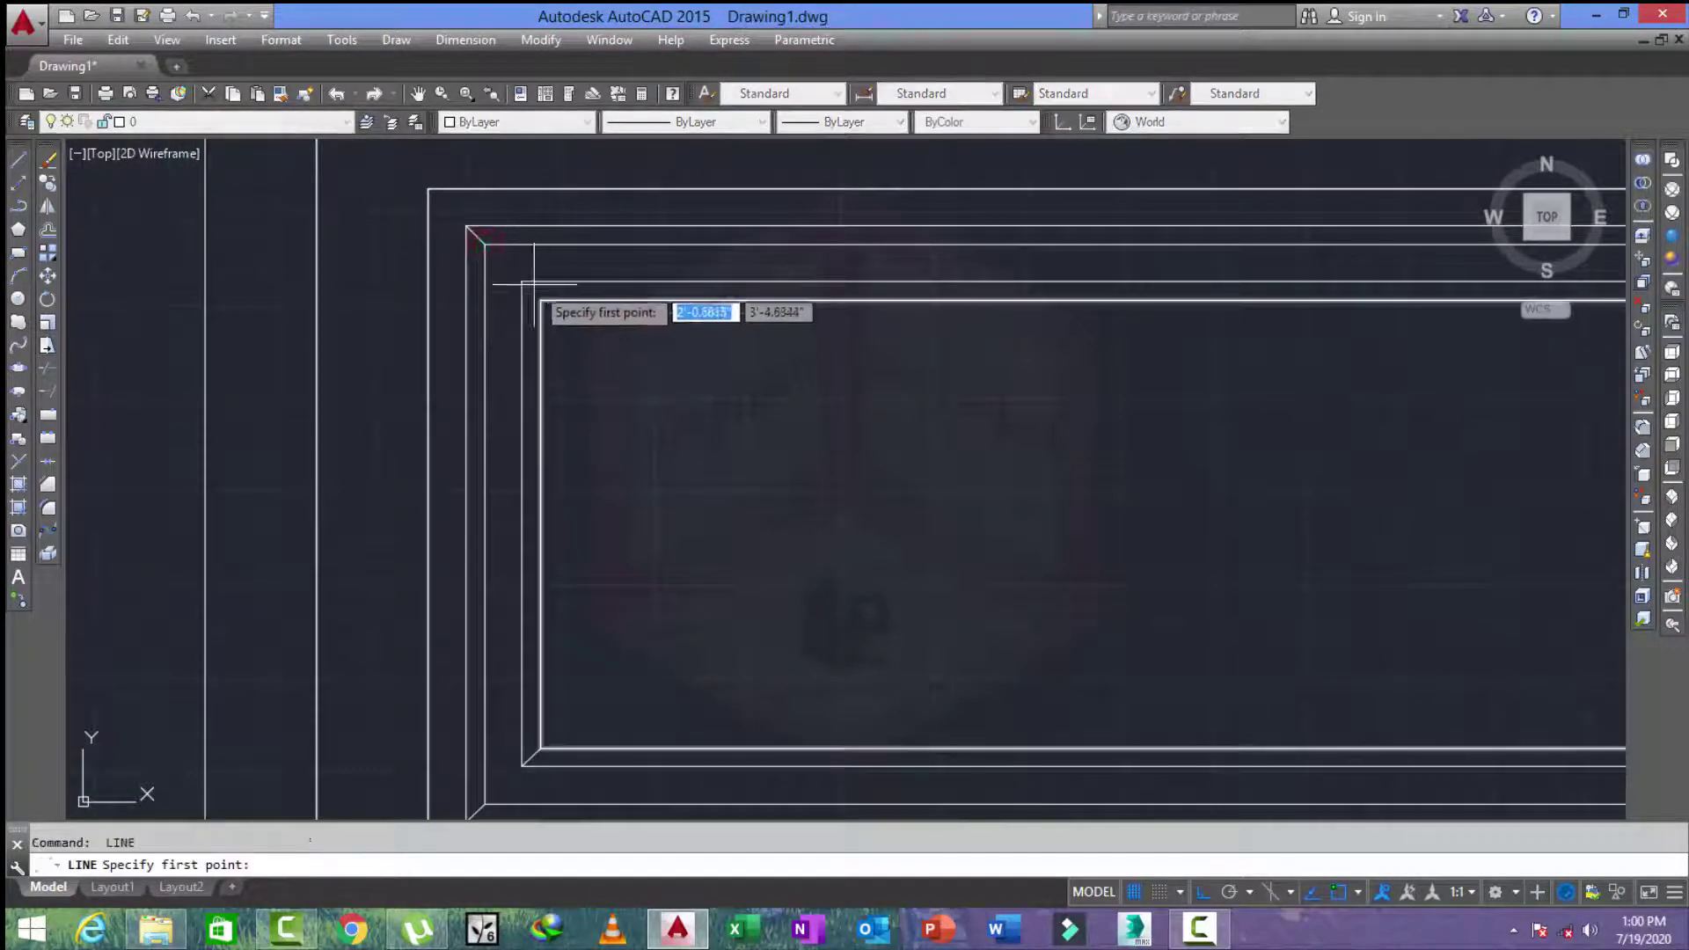
{"action": "left_click", "coordinate": [513, 281]}
{"action": "key", "text": "Return"}
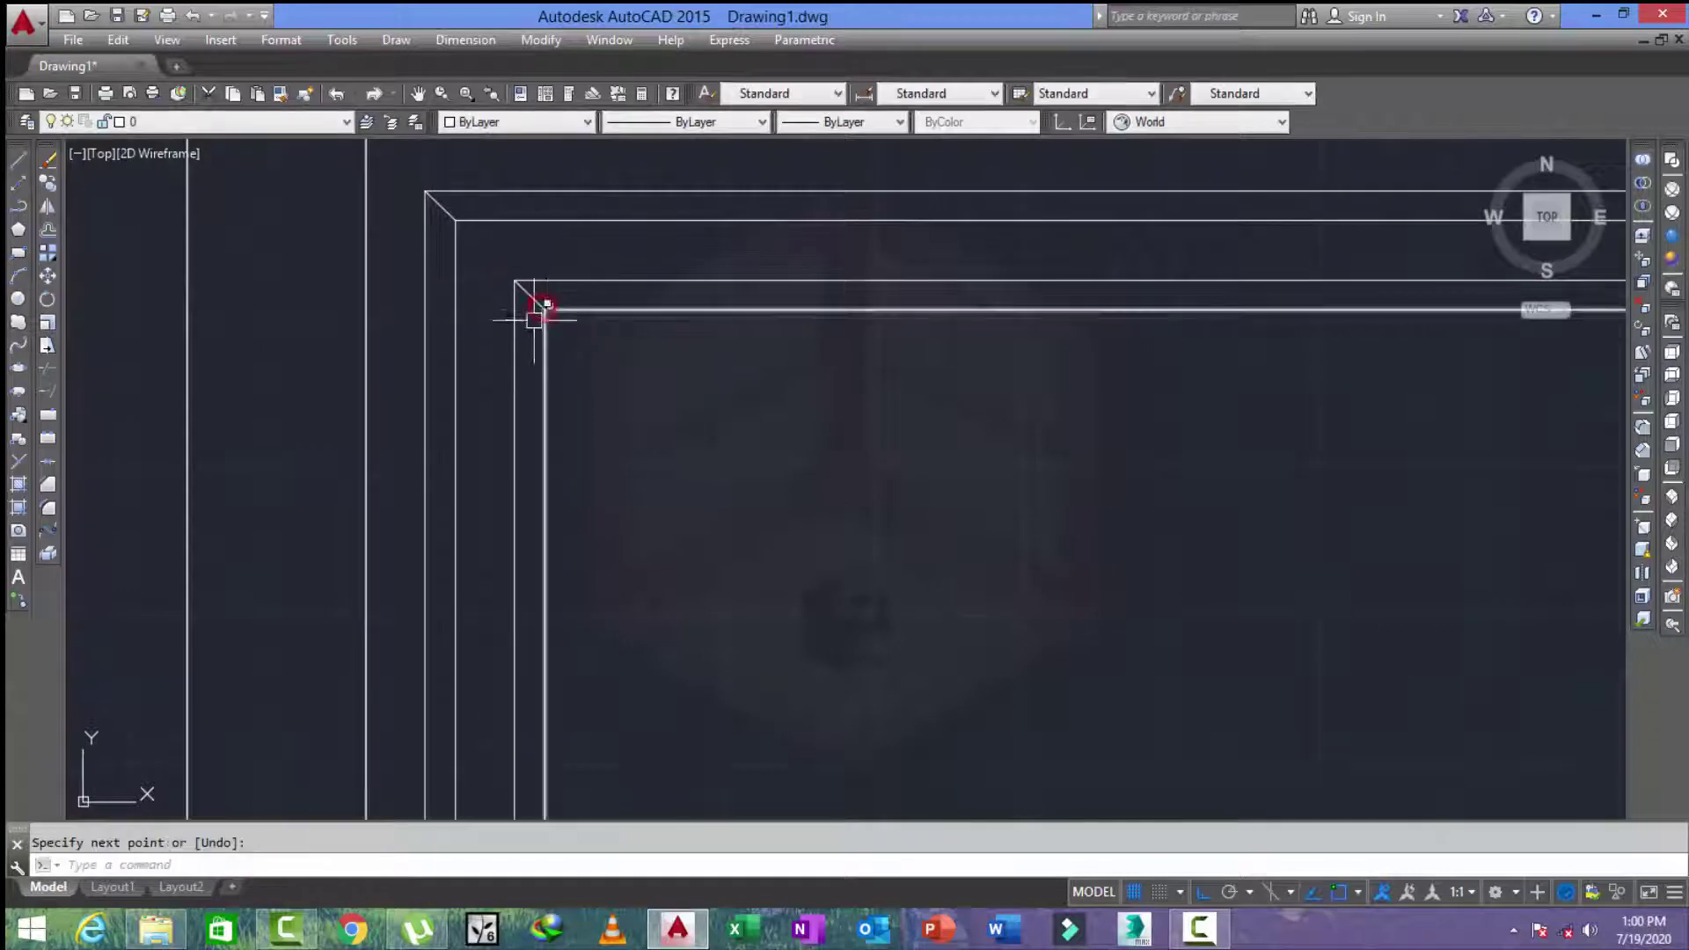
{"action": "scroll", "coordinate": [563, 352], "scroll_direction": "down", "scroll_amount": 3}
{"action": "scroll", "coordinate": [599, 335], "scroll_direction": "down", "scroll_amount": 1}
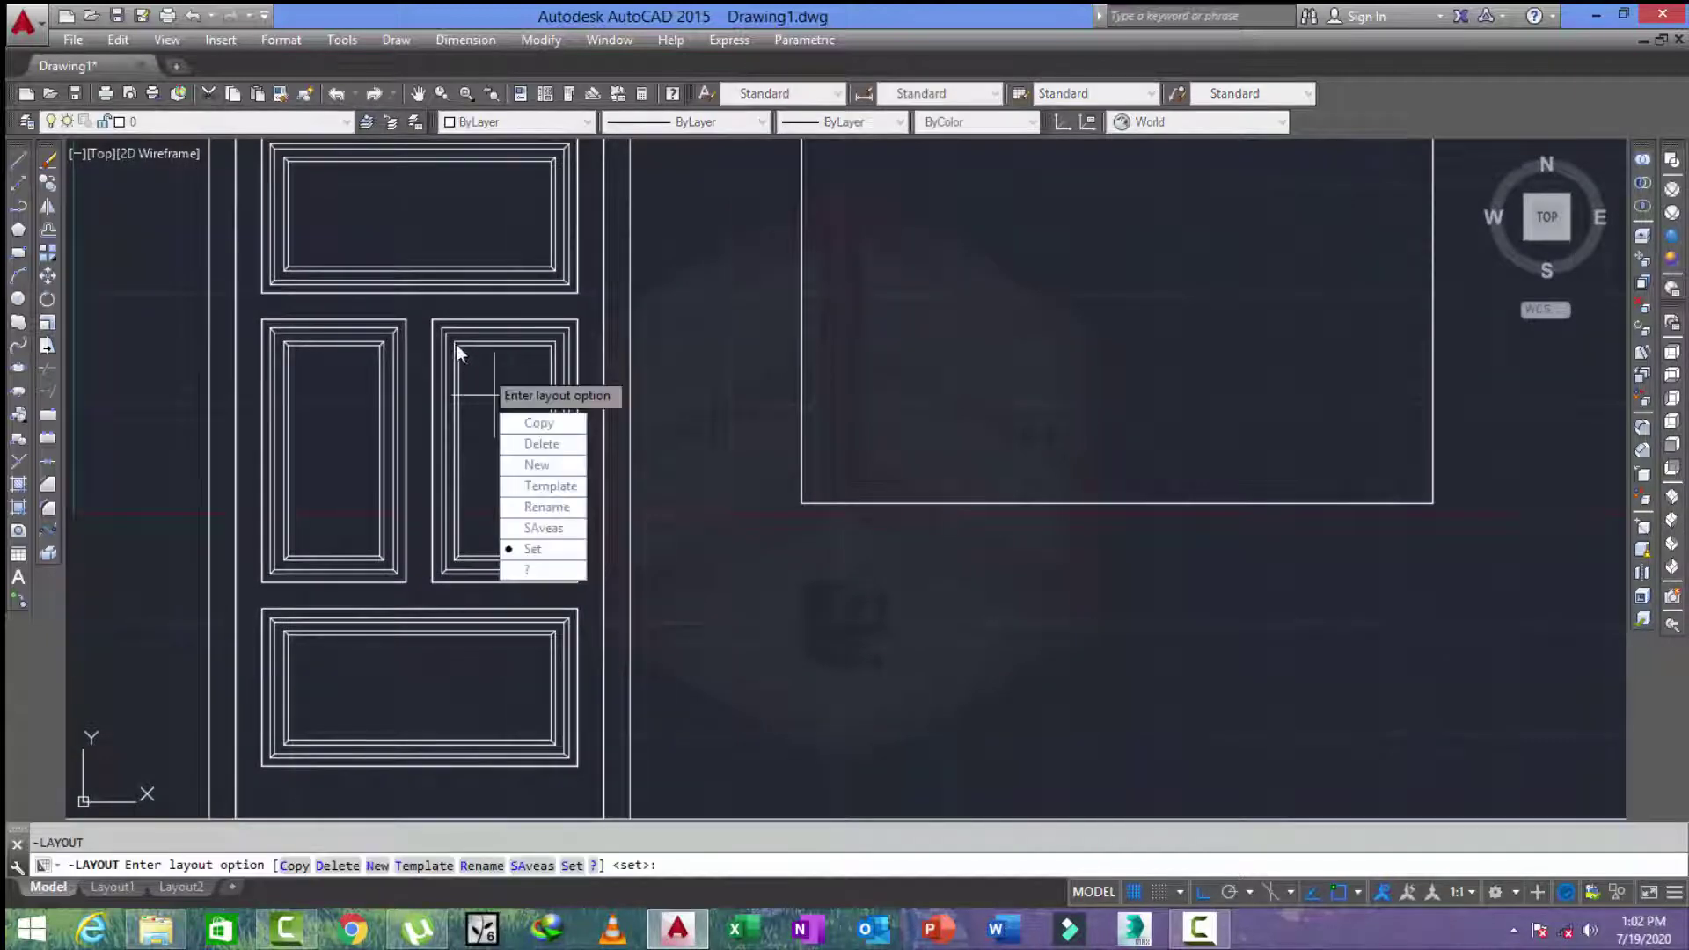
{"action": "key", "text": "Escape"}
Draw mitre lines from outer to inner corners on the left-side panel corners.
{"action": "type", "text": "l"}
{"action": "key", "text": "Return"}
{"action": "scroll", "coordinate": [449, 339], "scroll_direction": "up", "scroll_amount": 2}
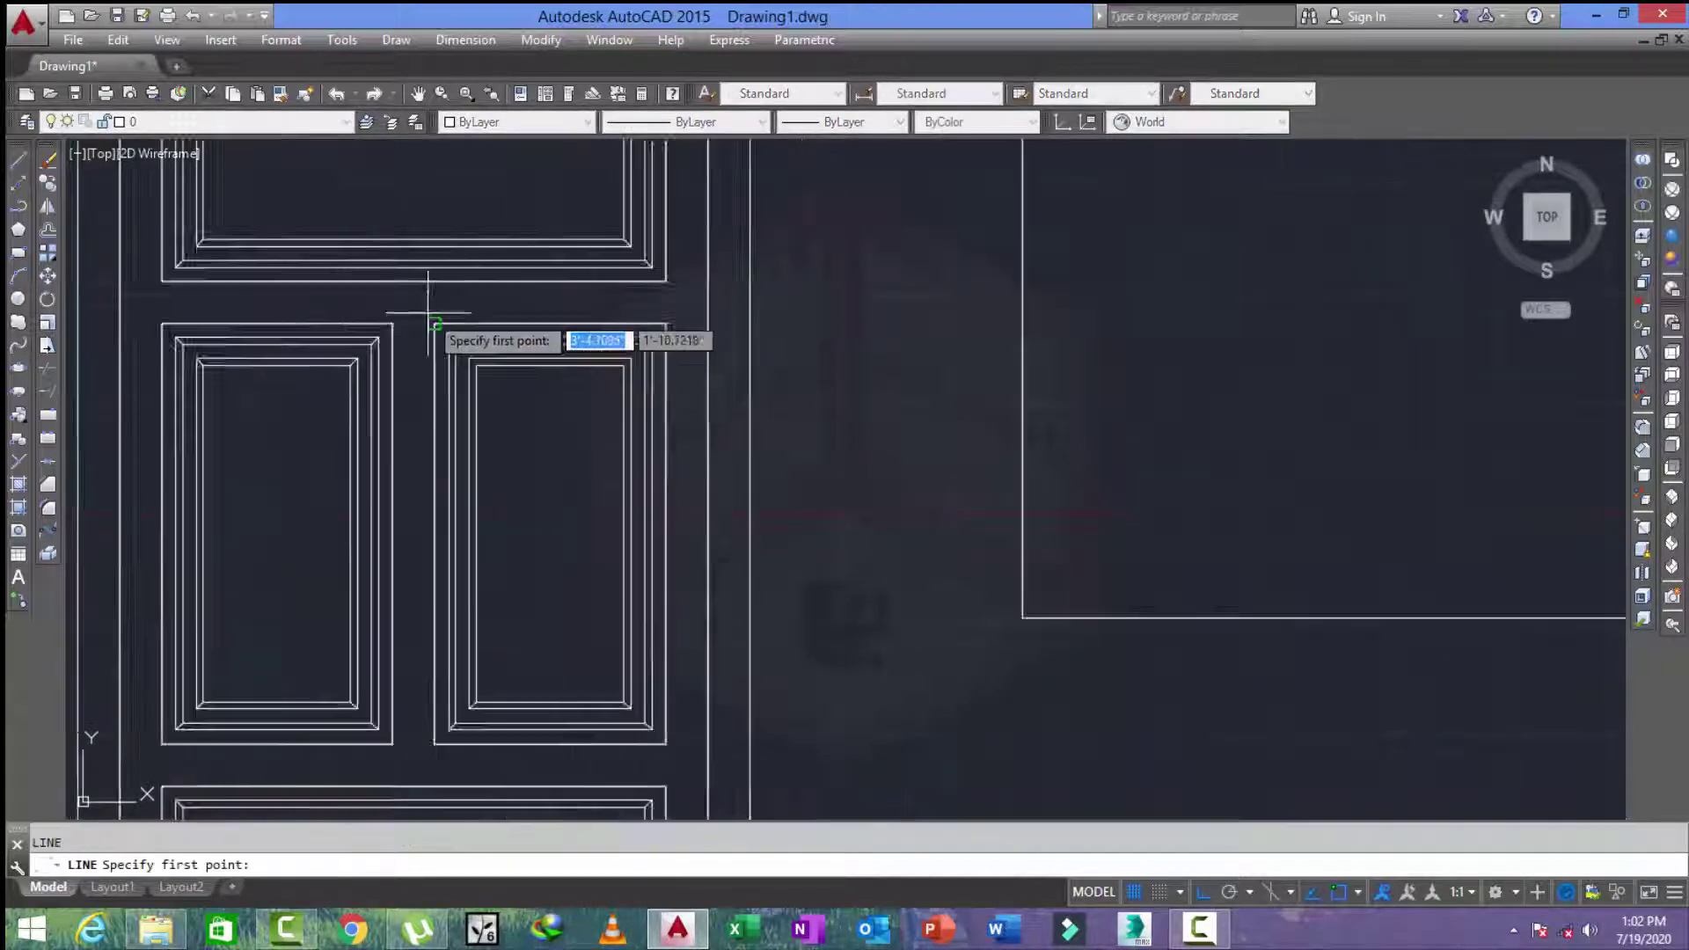
{"action": "scroll", "coordinate": [448, 339], "scroll_direction": "up", "scroll_amount": 3}
{"action": "left_click", "coordinate": [449, 357]}
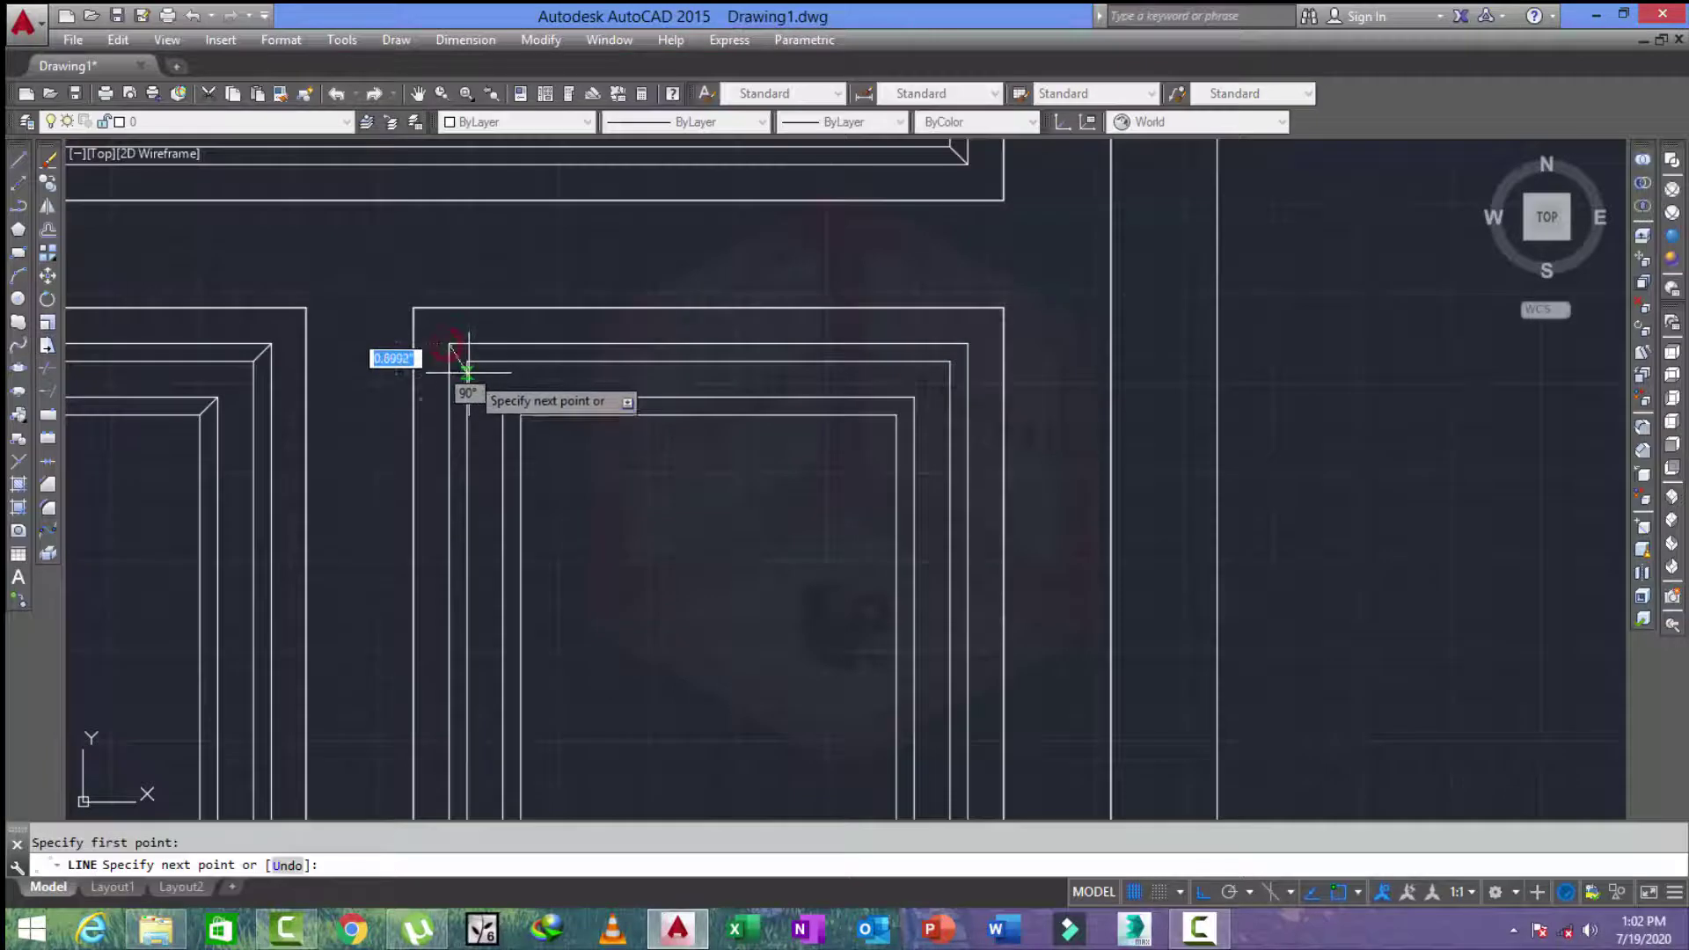
{"action": "left_click", "coordinate": [466, 361]}
{"action": "key", "text": "Return"}
{"action": "key", "text": "Return"}
{"action": "left_click", "coordinate": [504, 398]}
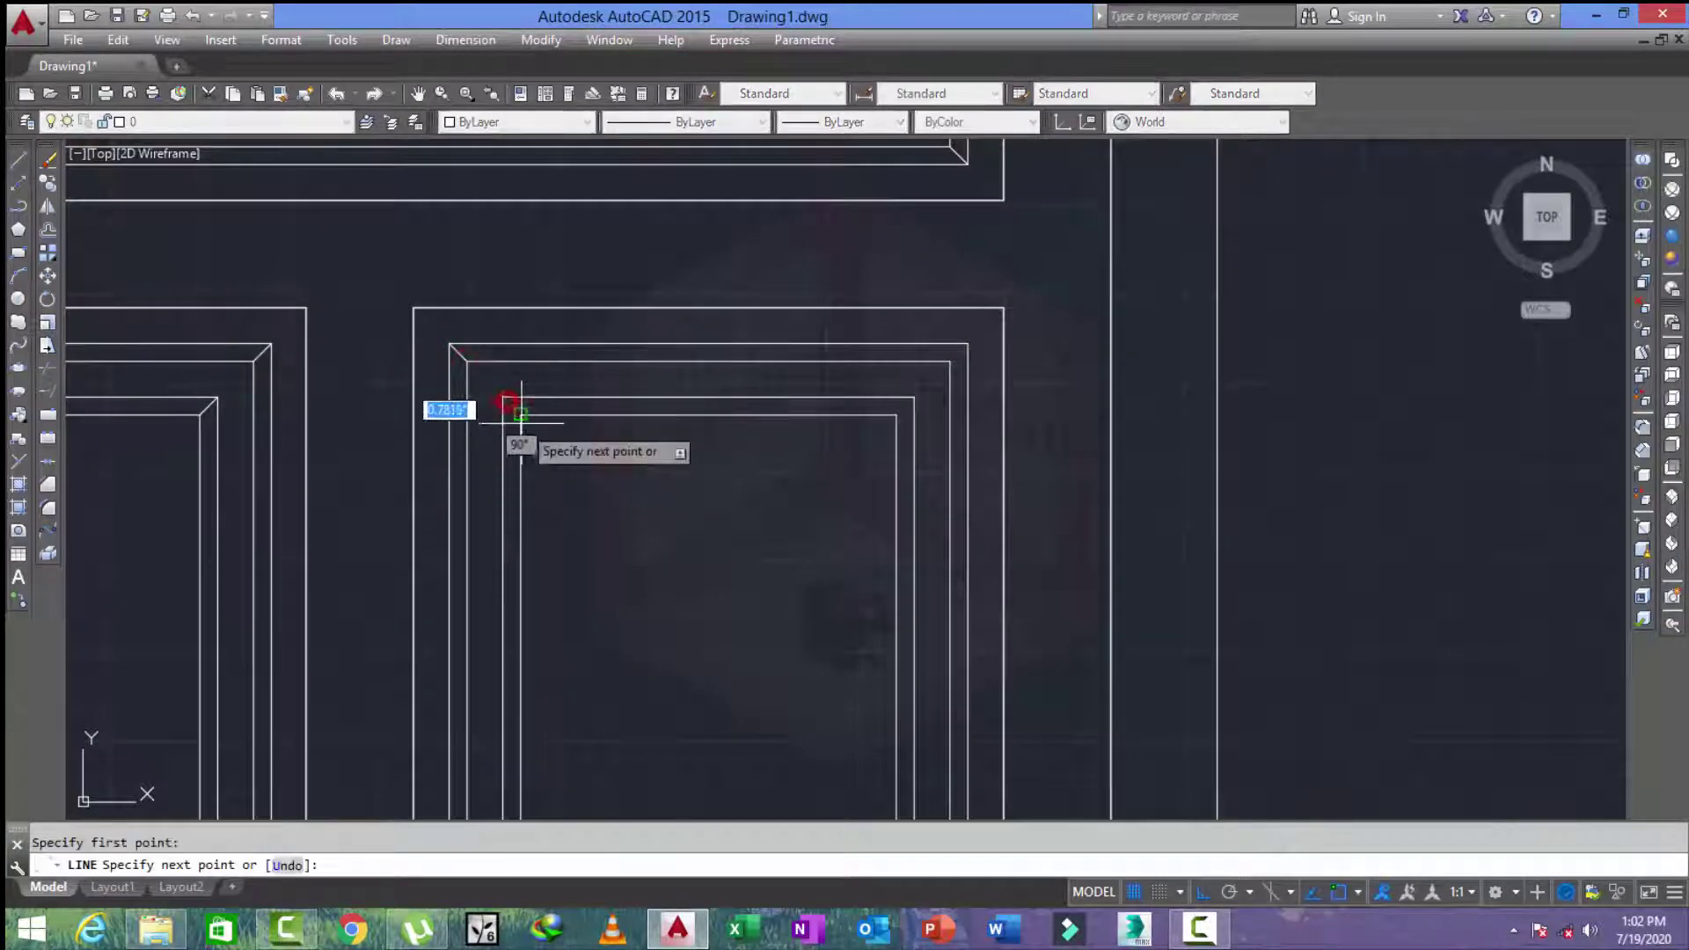
{"action": "left_click", "coordinate": [521, 415]}
{"action": "key", "text": "Return"}
{"action": "key", "text": "Return"}
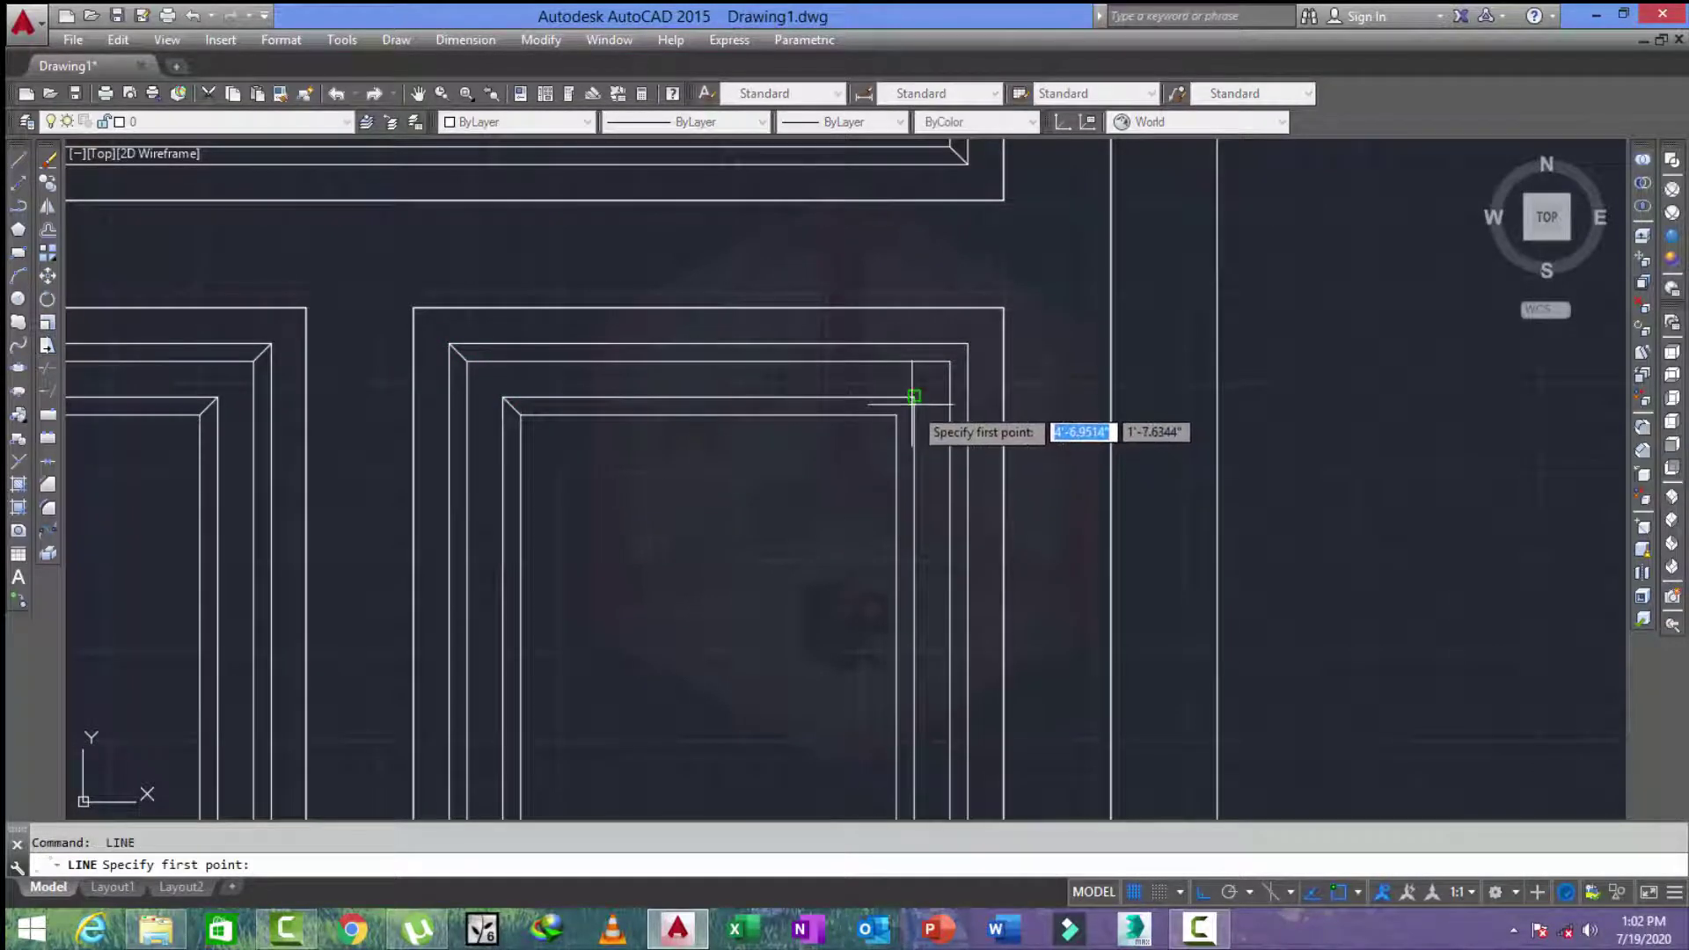
Draw the remaining mitre lines at the right-side panel corners.
{"action": "left_click", "coordinate": [914, 397]}
{"action": "left_click", "coordinate": [897, 415]}
{"action": "key", "text": "Return"}
{"action": "key", "text": "Return"}
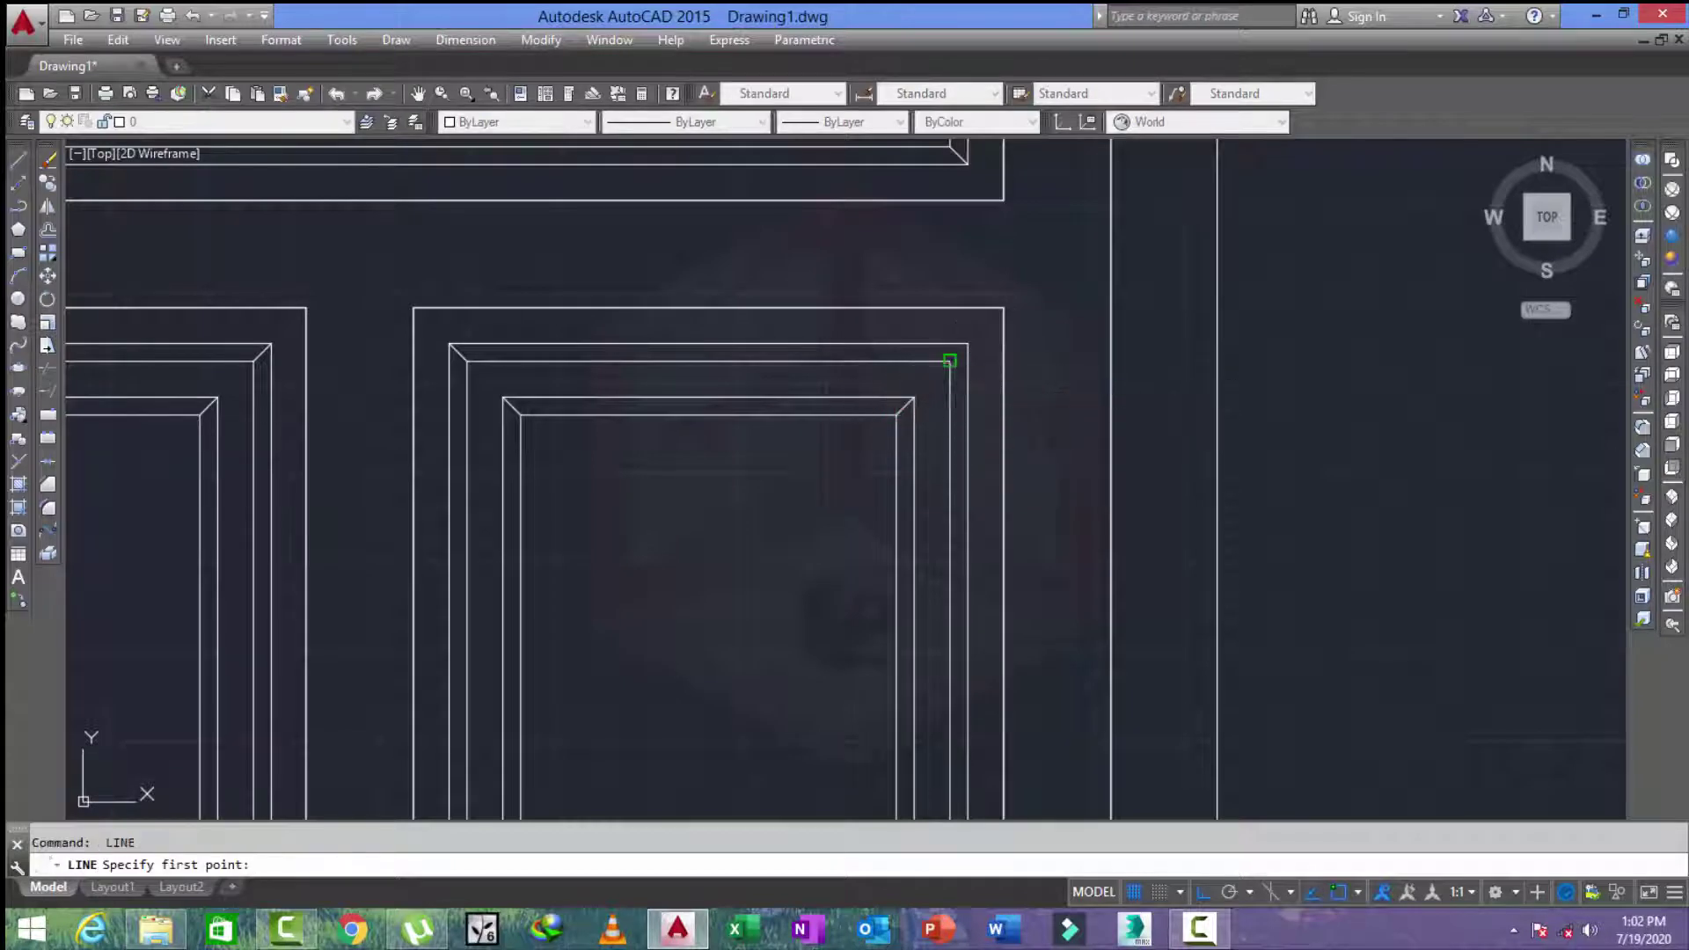
{"action": "left_click", "coordinate": [950, 361]}
{"action": "key", "text": "Return"}
{"action": "key", "text": "Return"}
{"action": "left_click", "coordinate": [967, 343]}
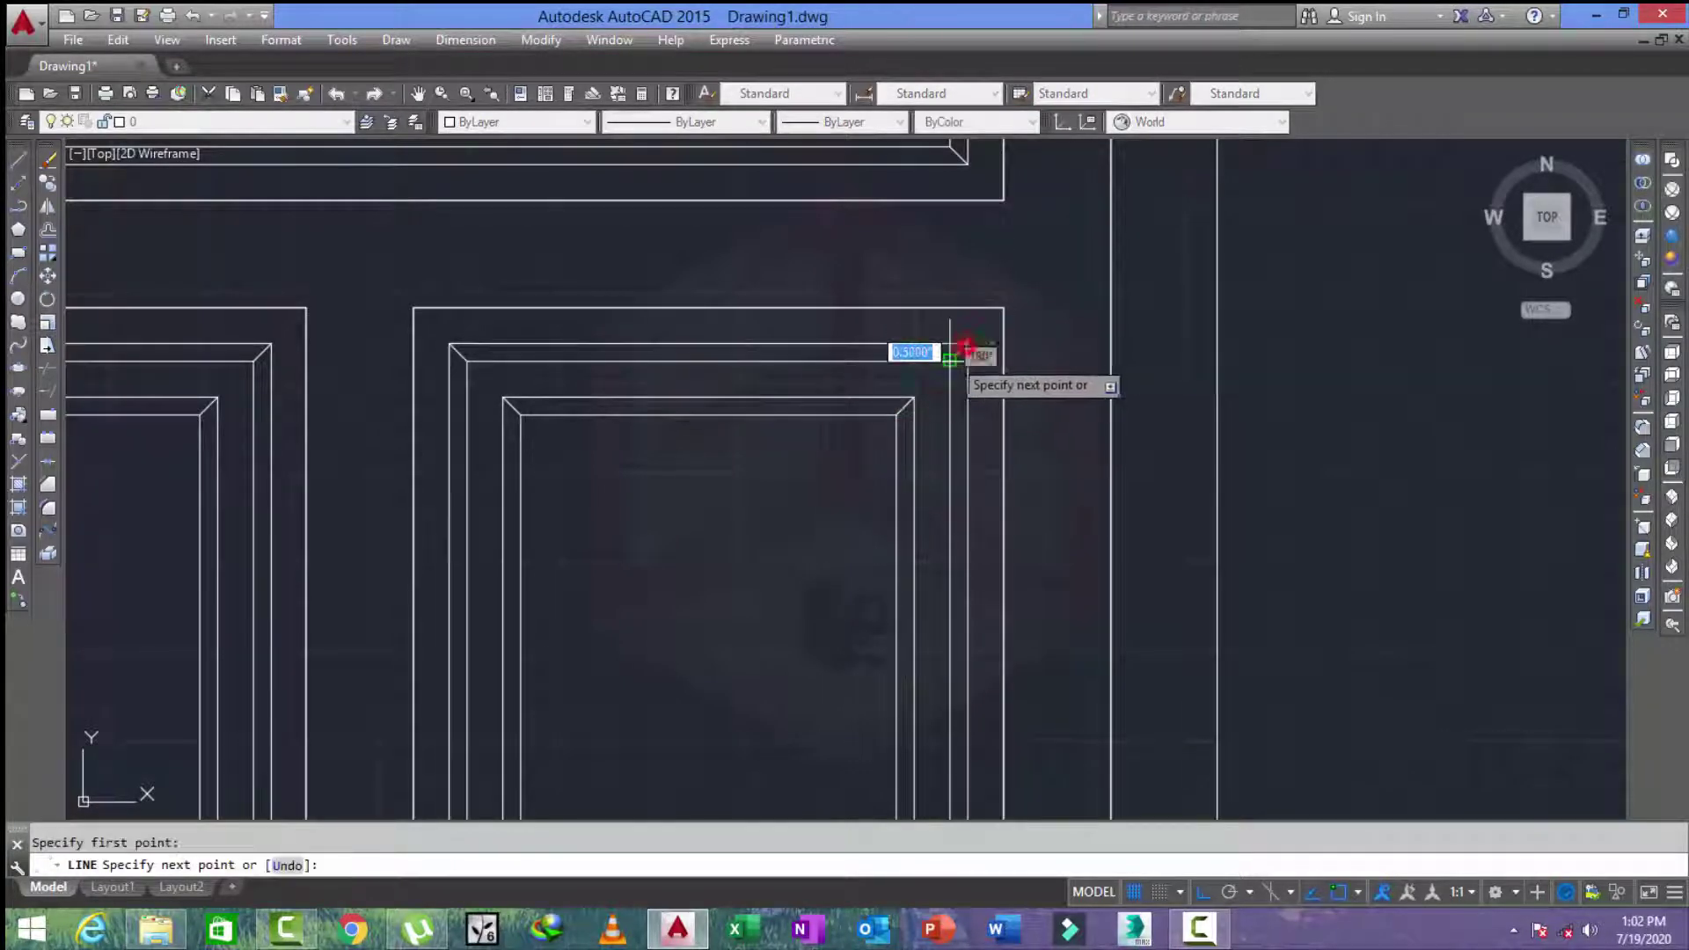
{"action": "left_click", "coordinate": [951, 360]}
{"action": "key", "text": "Escape"}
{"action": "scroll", "coordinate": [880, 404], "scroll_direction": "down", "scroll_amount": 2}
{"action": "scroll", "coordinate": [826, 460], "scroll_direction": "down", "scroll_amount": 2}
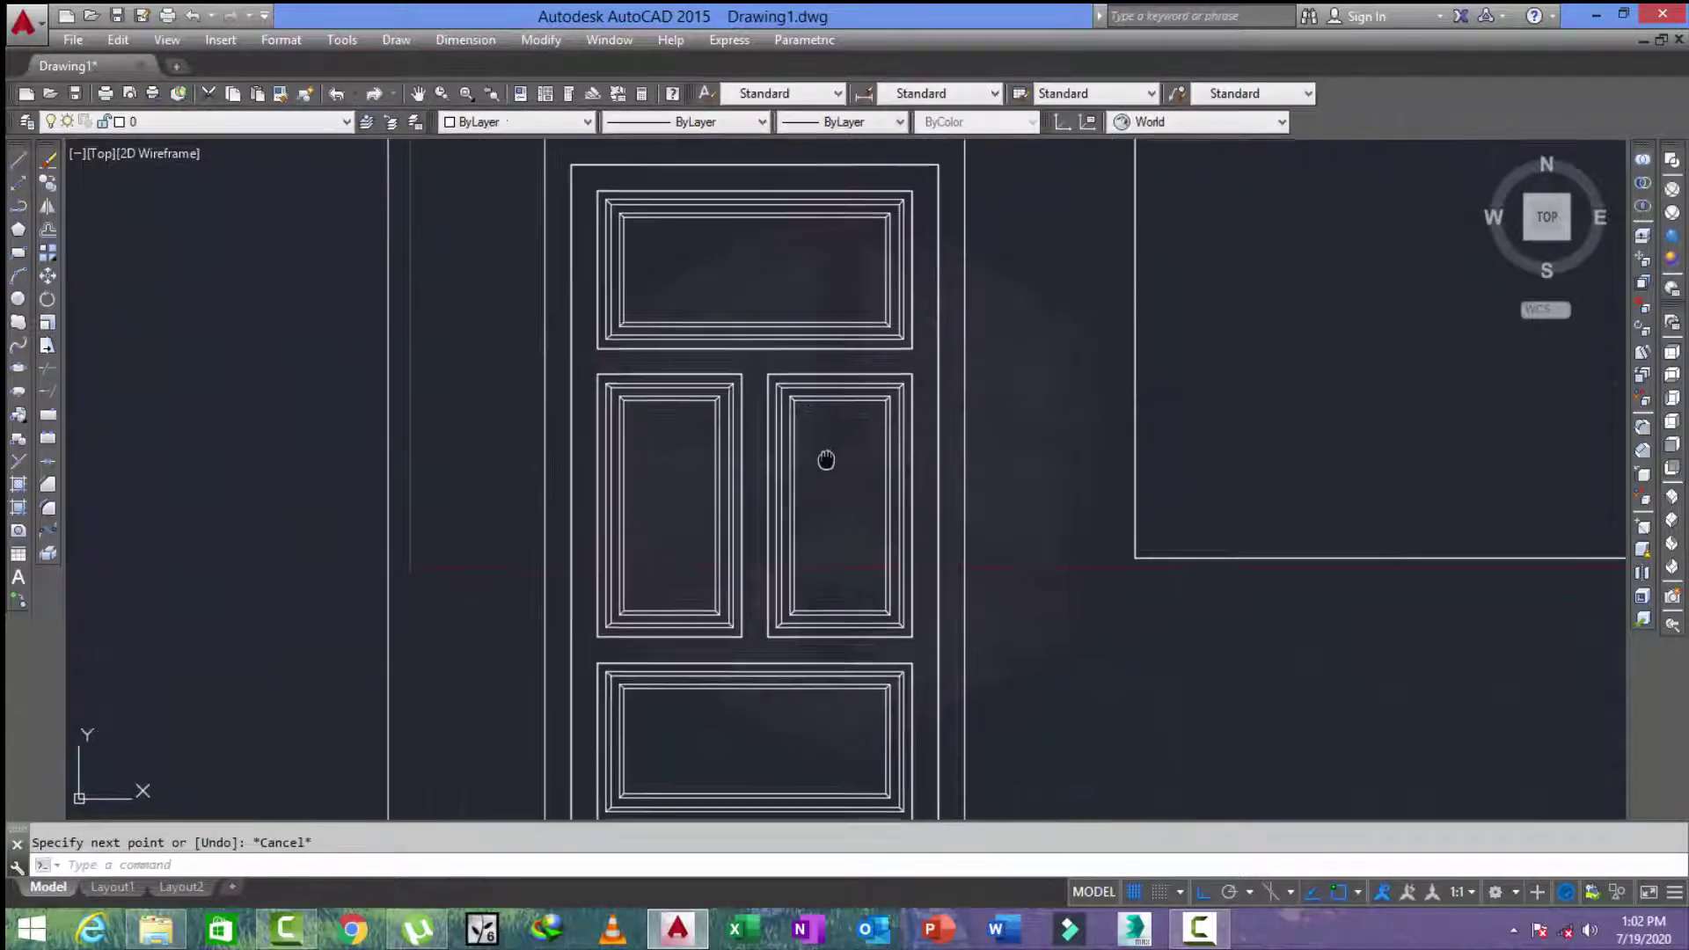
{"action": "scroll", "coordinate": [830, 483], "scroll_direction": "down", "scroll_amount": 2}
Offset the window rectangle inward to create an inner frame.
{"action": "mouse_move", "coordinate": [875, 528]}
{"action": "middle_mouse_down"}
{"action": "mouse_move", "coordinate": [837, 531]}
{"action": "mouse_move", "coordinate": [940, 529]}
{"action": "middle_mouse_up"}
{"action": "key", "text": "Escape"}
{"action": "type", "text": "c"}
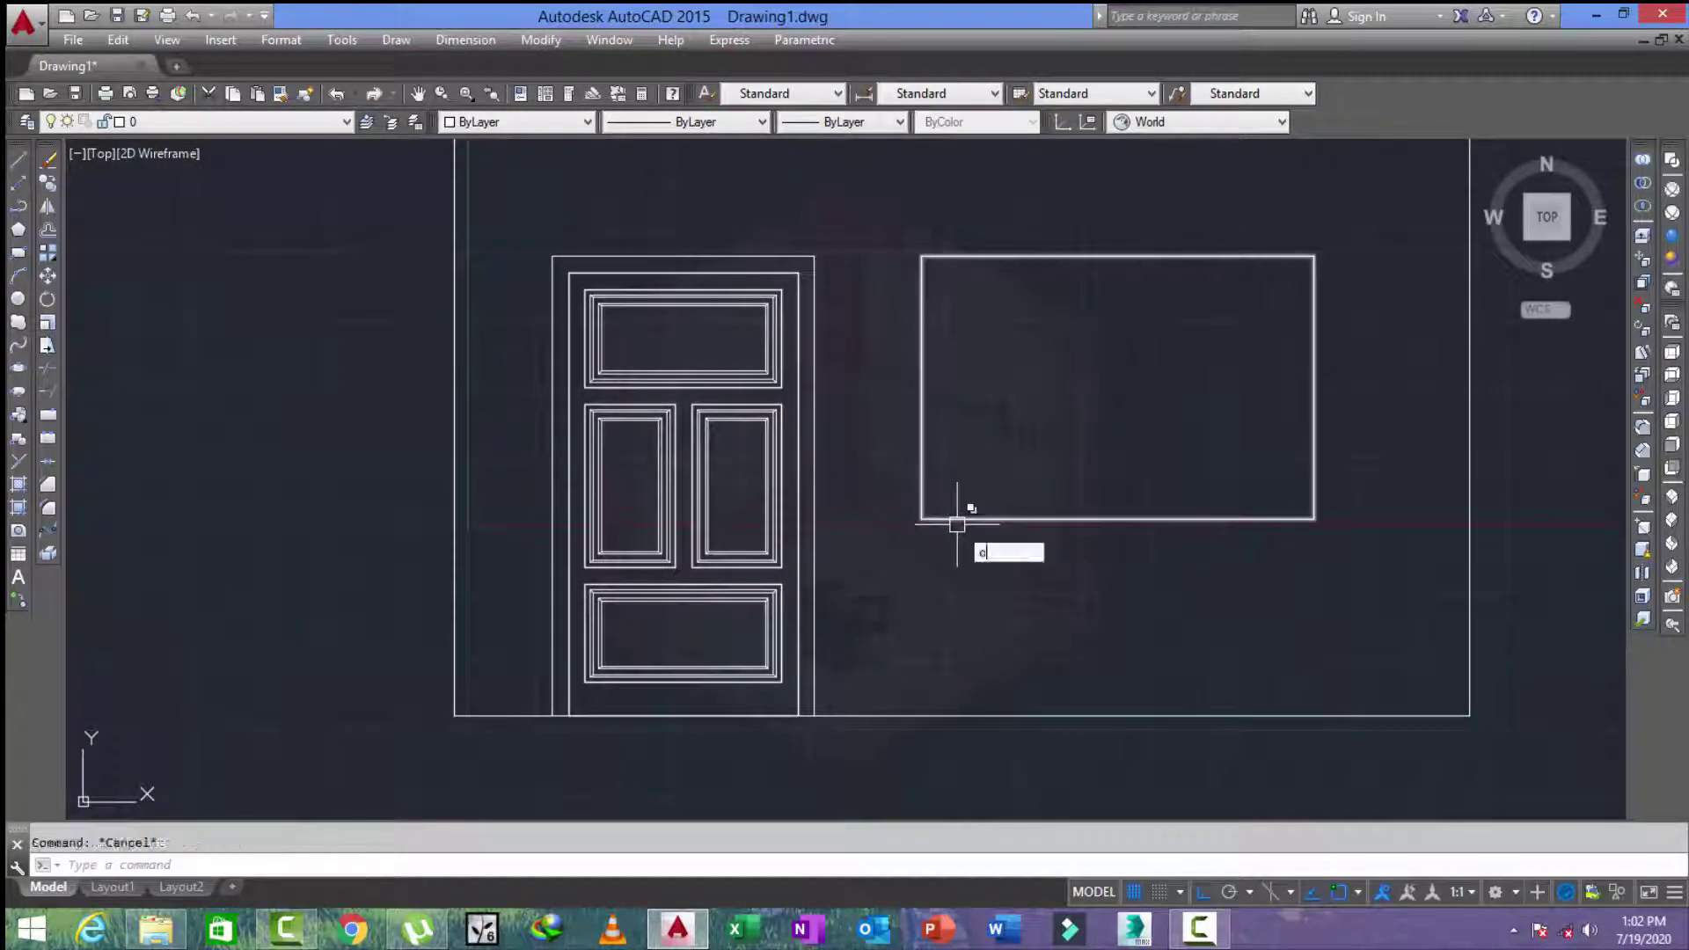
{"action": "key", "text": "Return"}
{"action": "key", "text": "Return"}
{"action": "left_click", "coordinate": [1056, 262]}
{"action": "left_click", "coordinate": [1035, 317]}
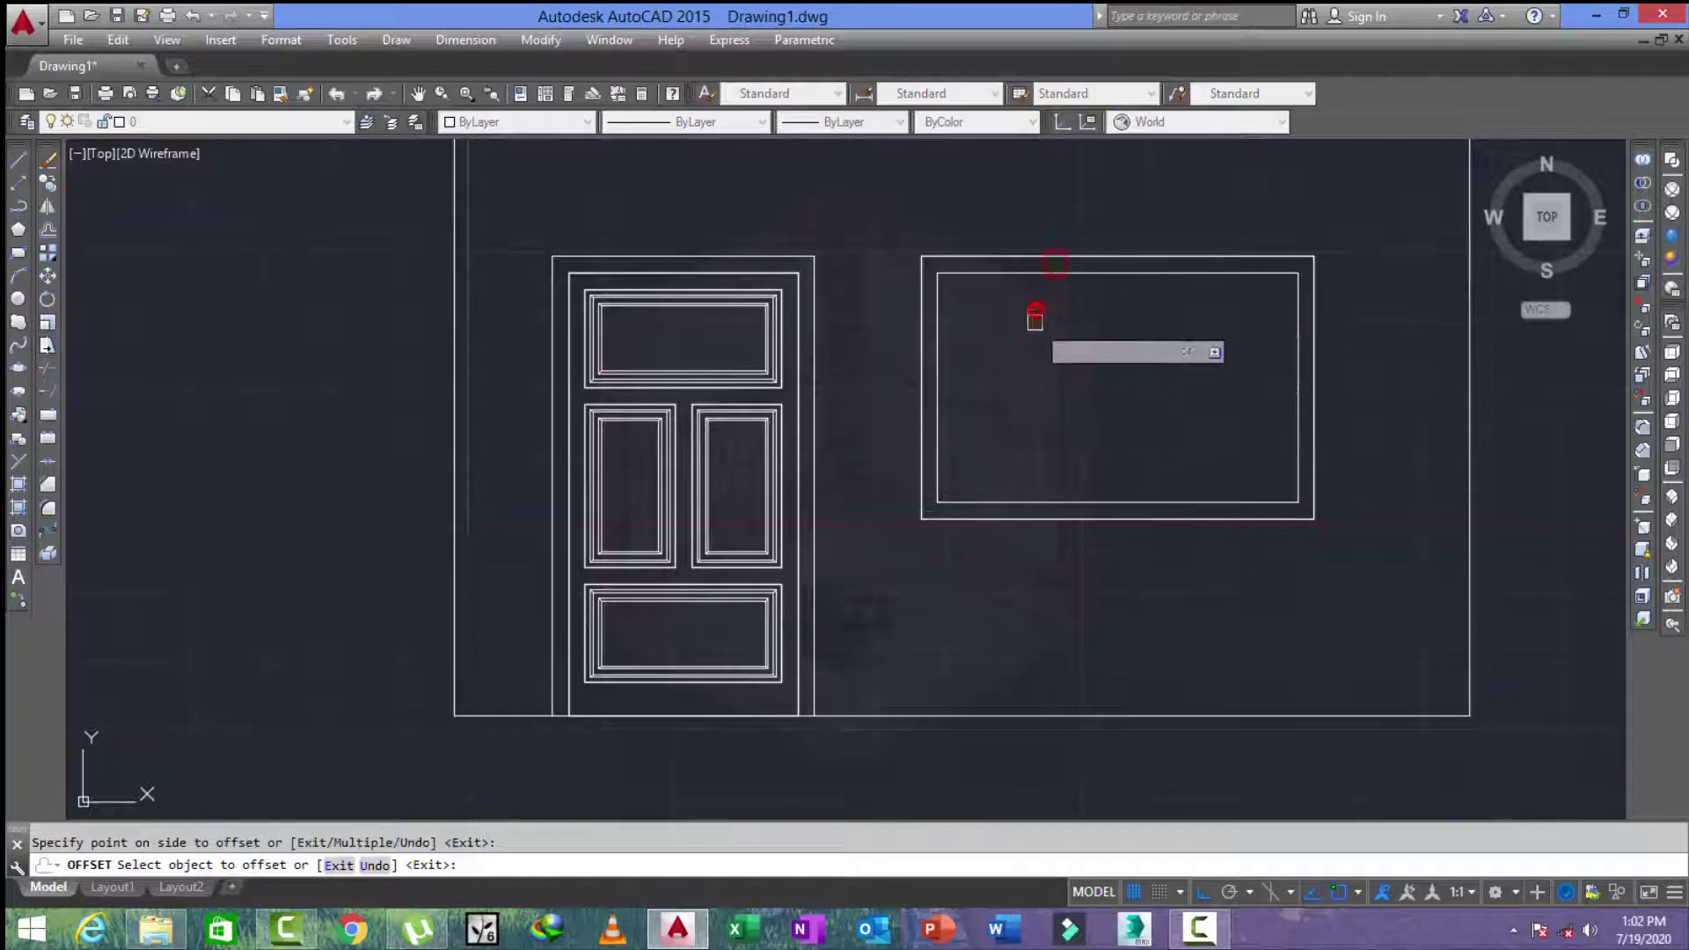
{"action": "key", "text": "Escape"}
{"action": "type", "text": "x"}
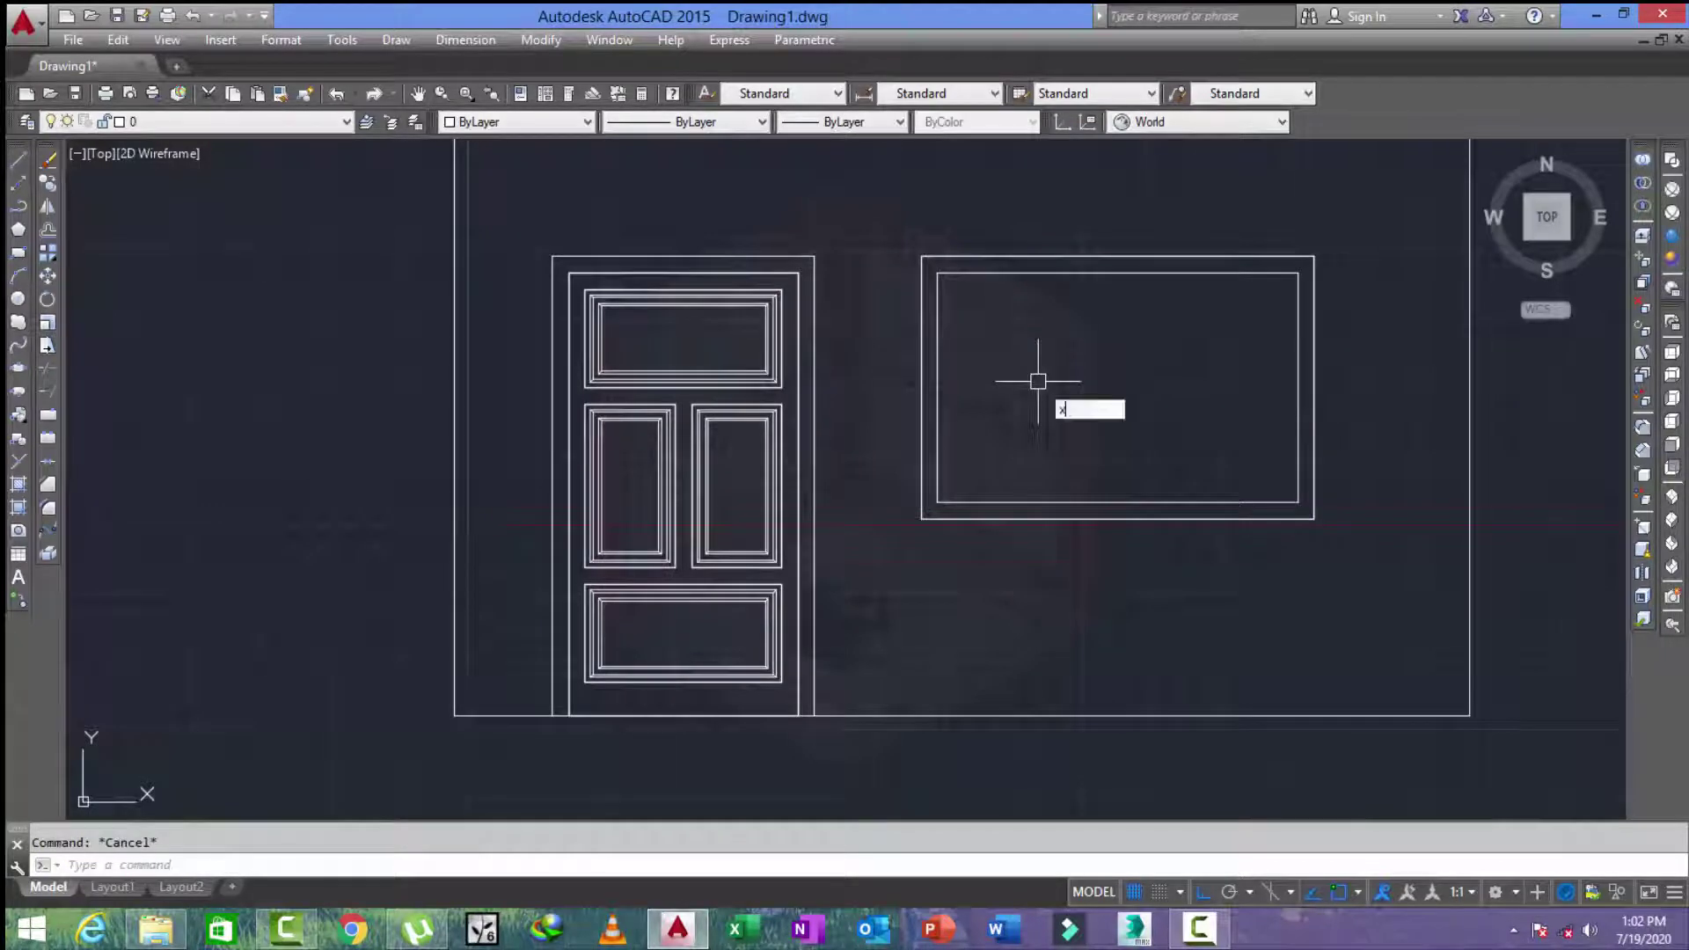
Explode the inner window frame and divide its top edge into 3 equal parts.
{"action": "key", "text": "Return"}
{"action": "left_click", "coordinate": [1016, 506]}
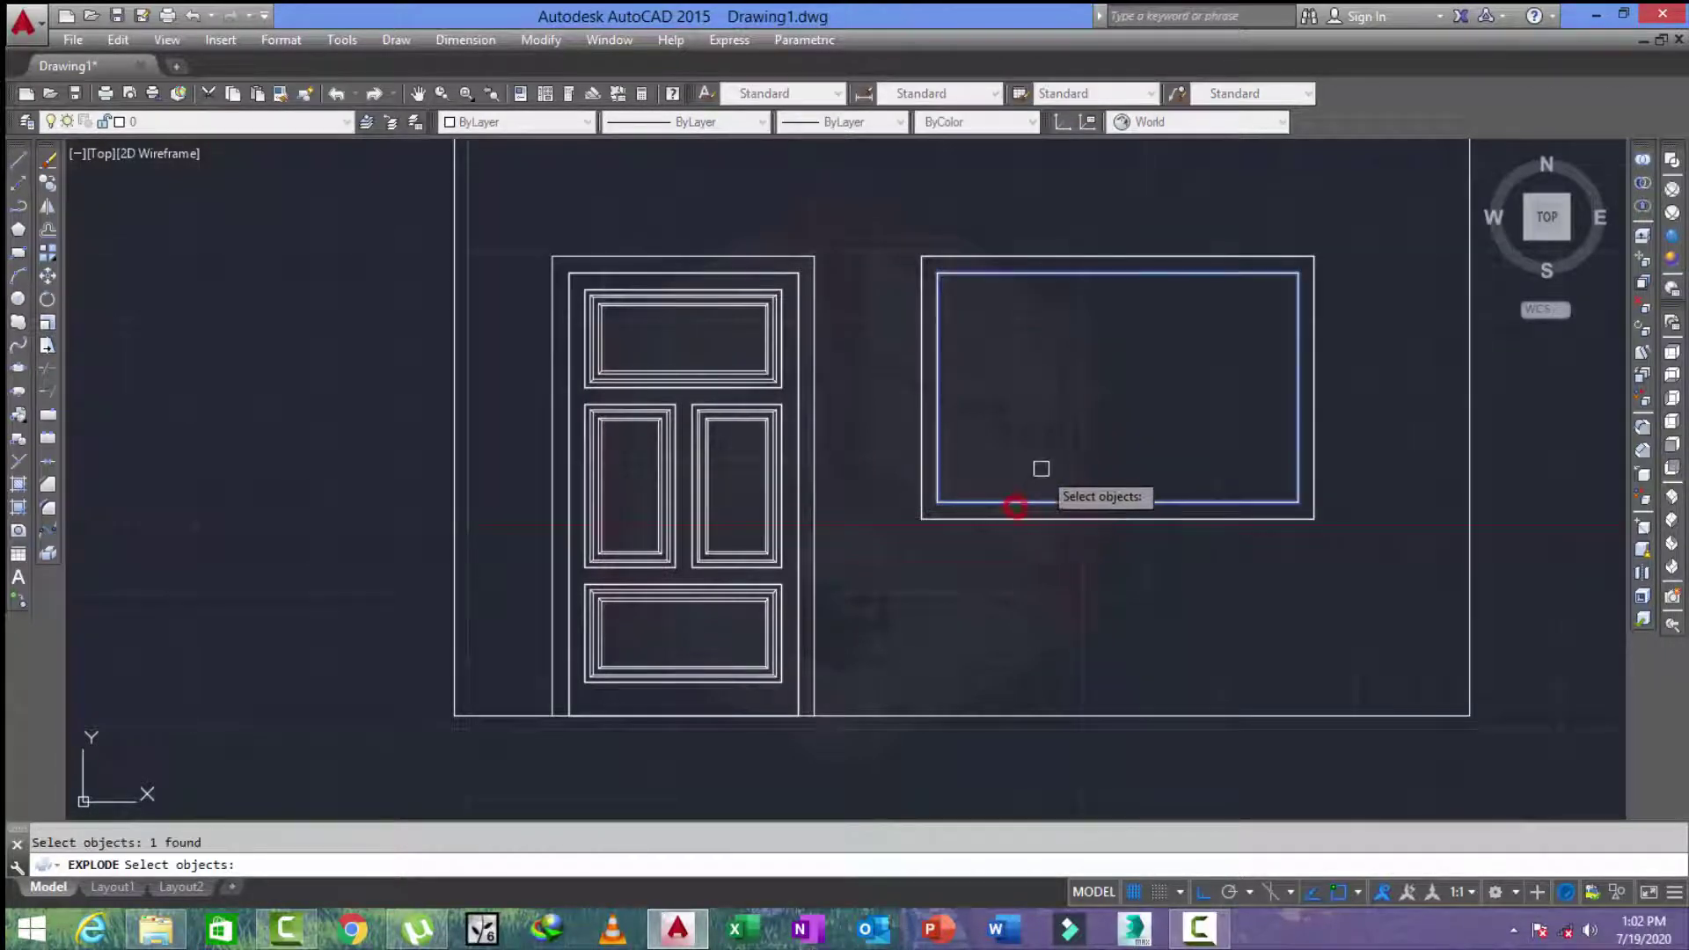
{"action": "key", "text": "Return"}
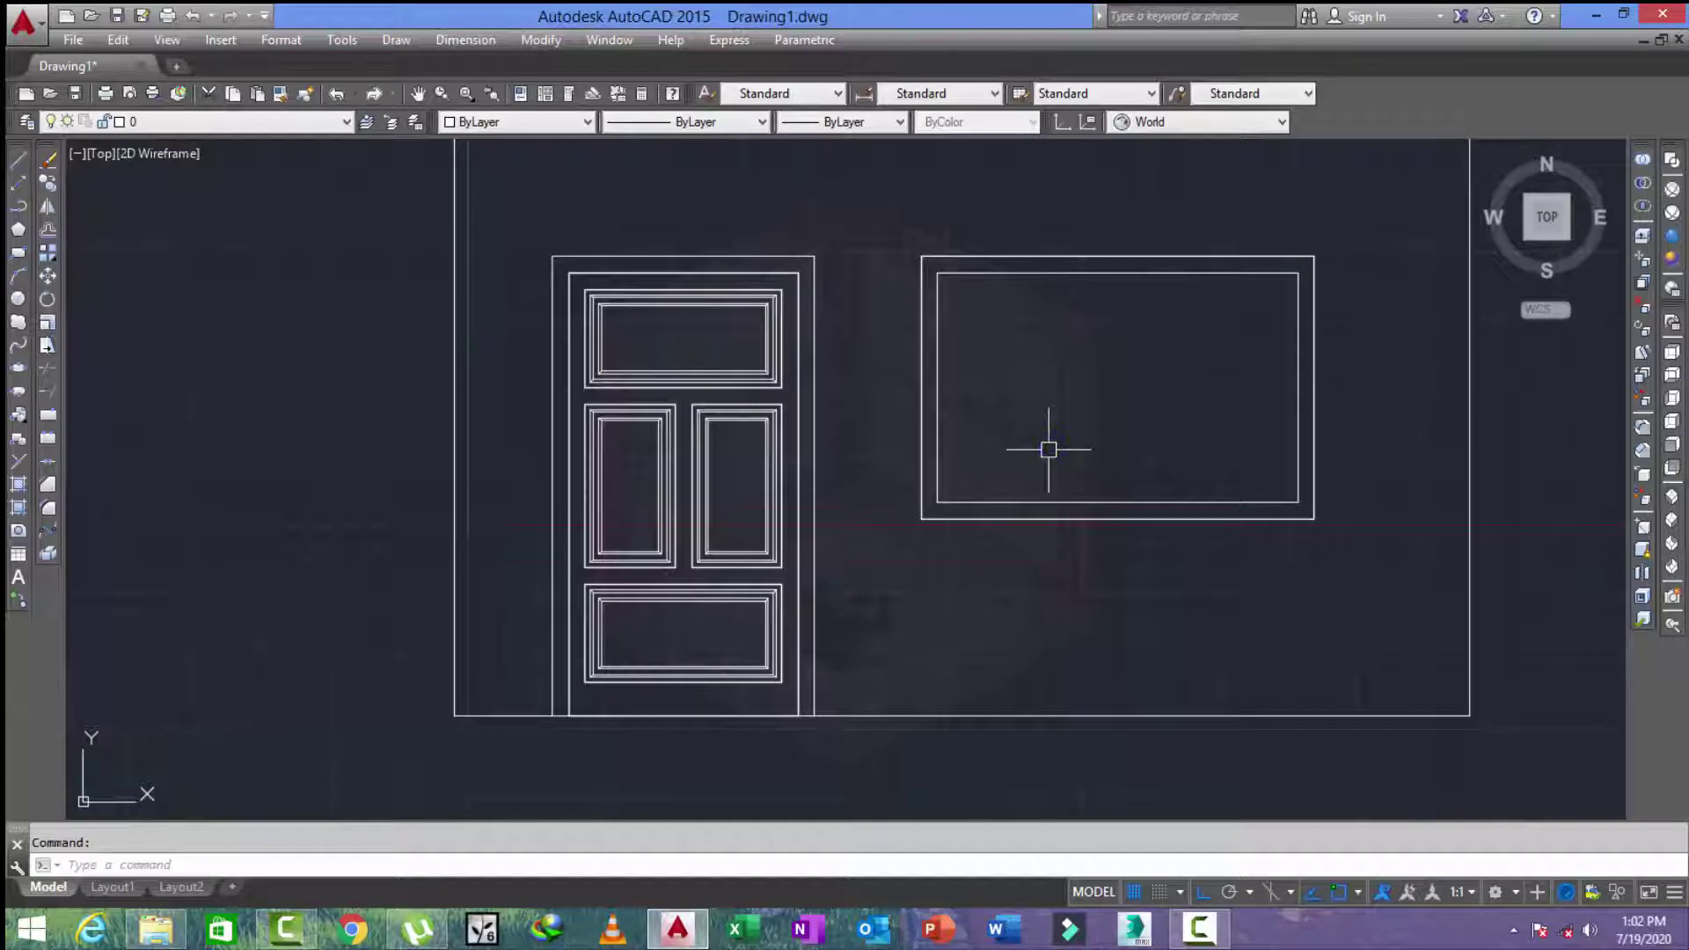
{"action": "type", "text": "oi"}
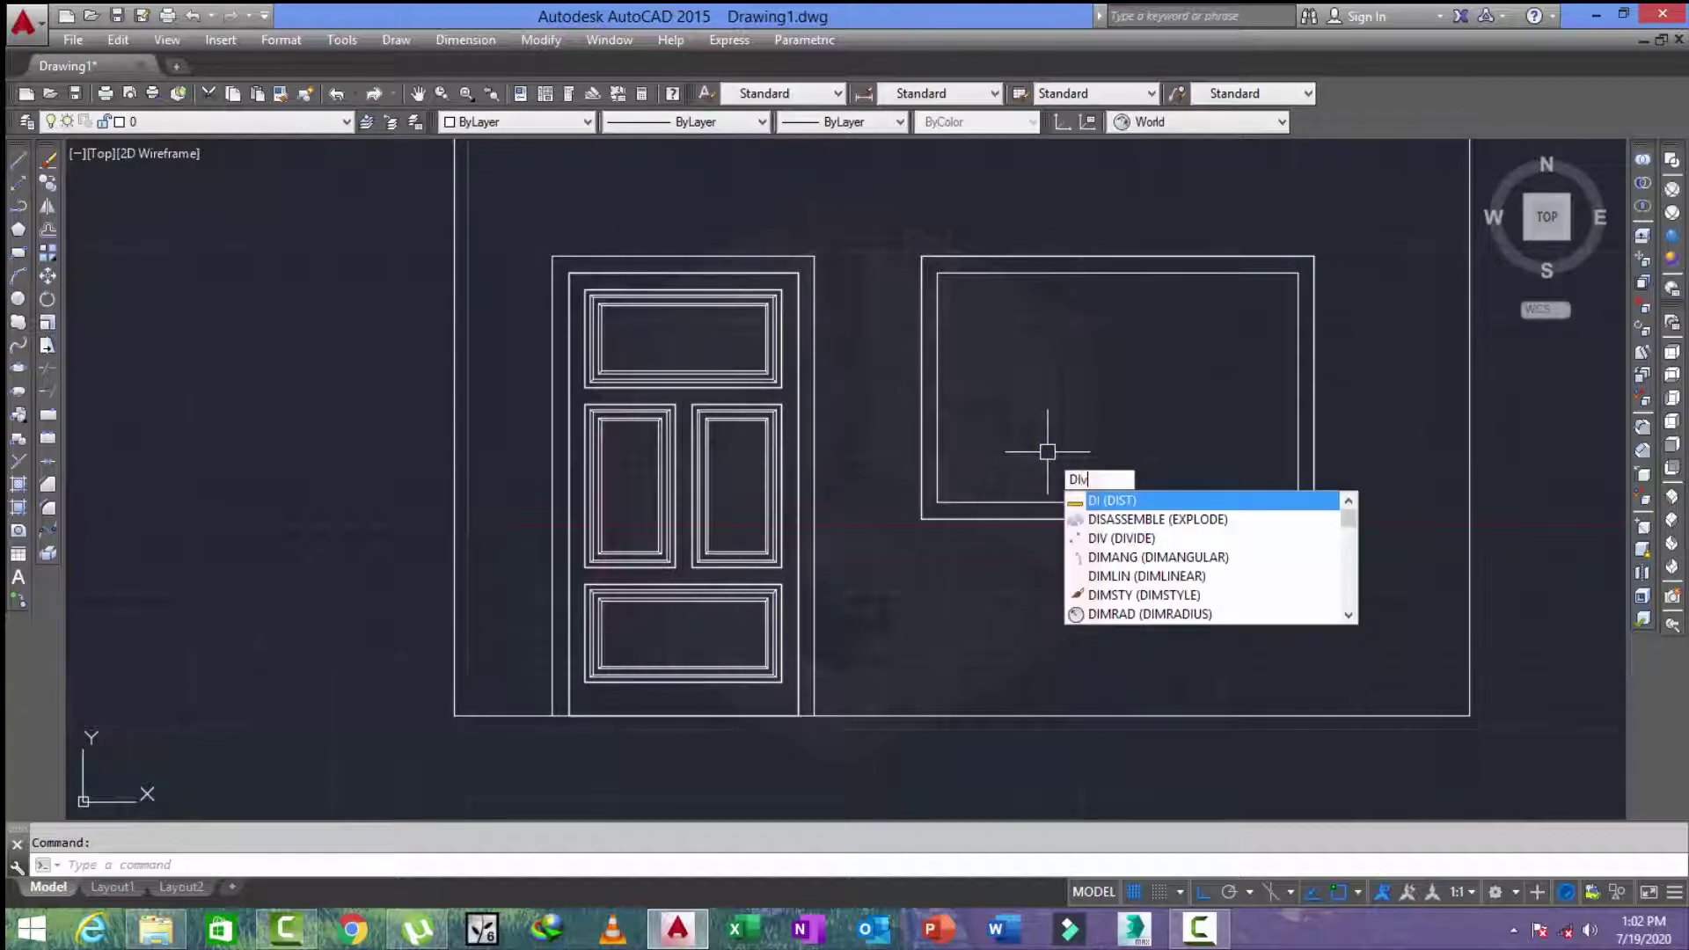
{"action": "key", "text": "Return"}
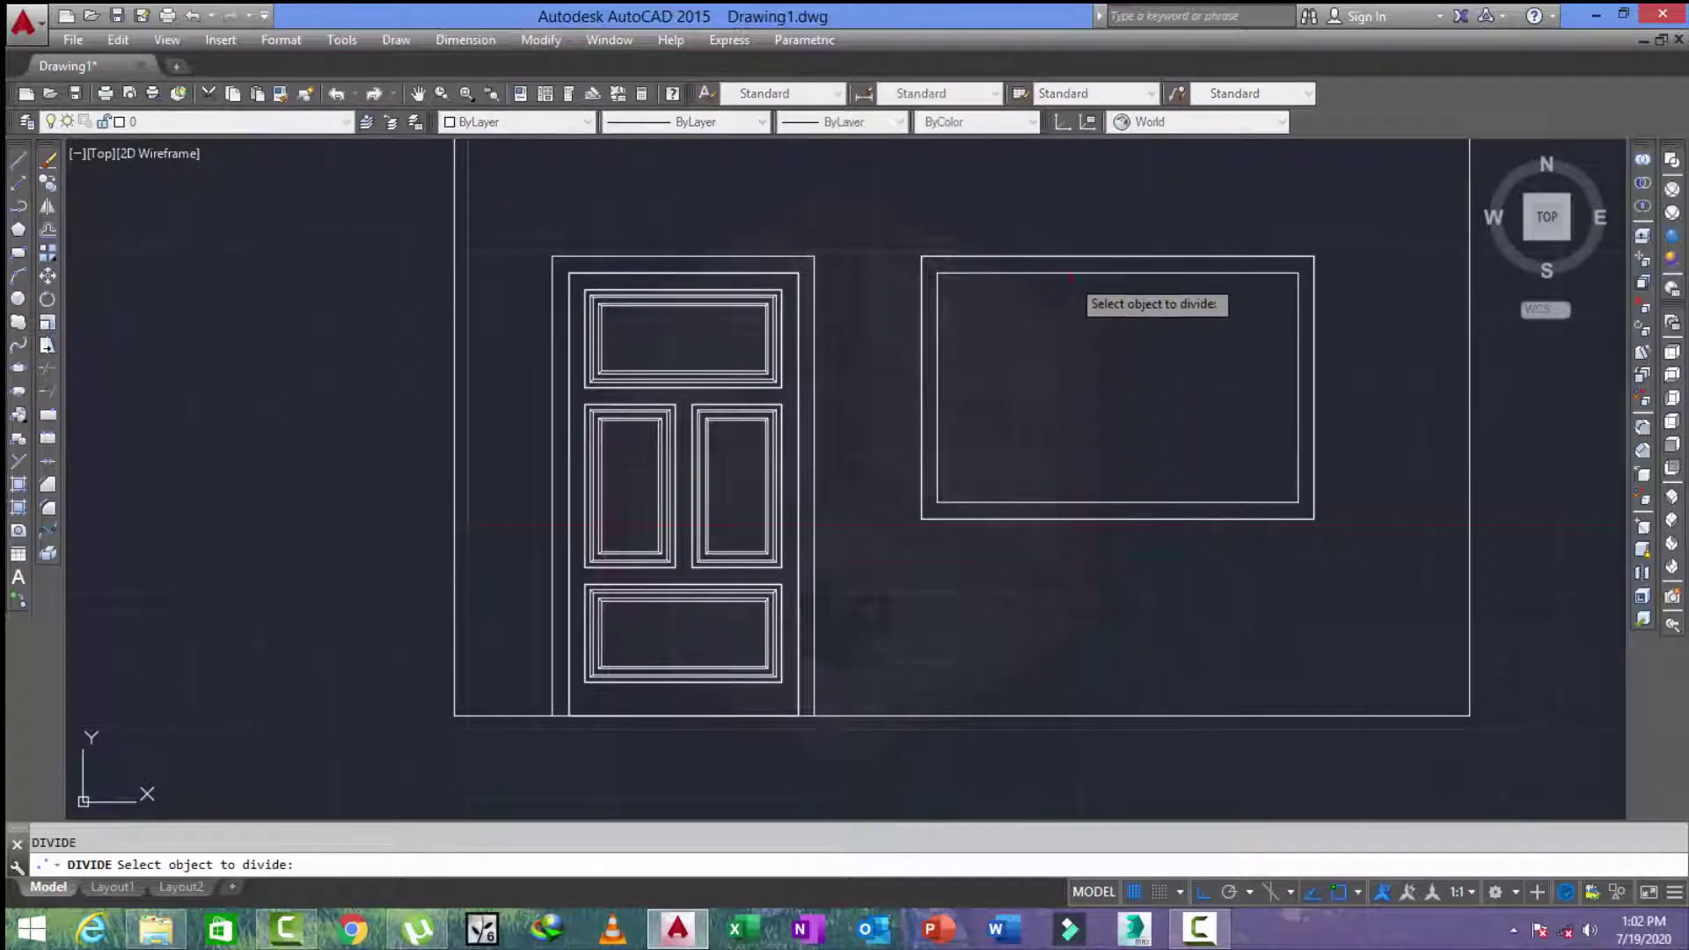
{"action": "left_click", "coordinate": [1070, 275]}
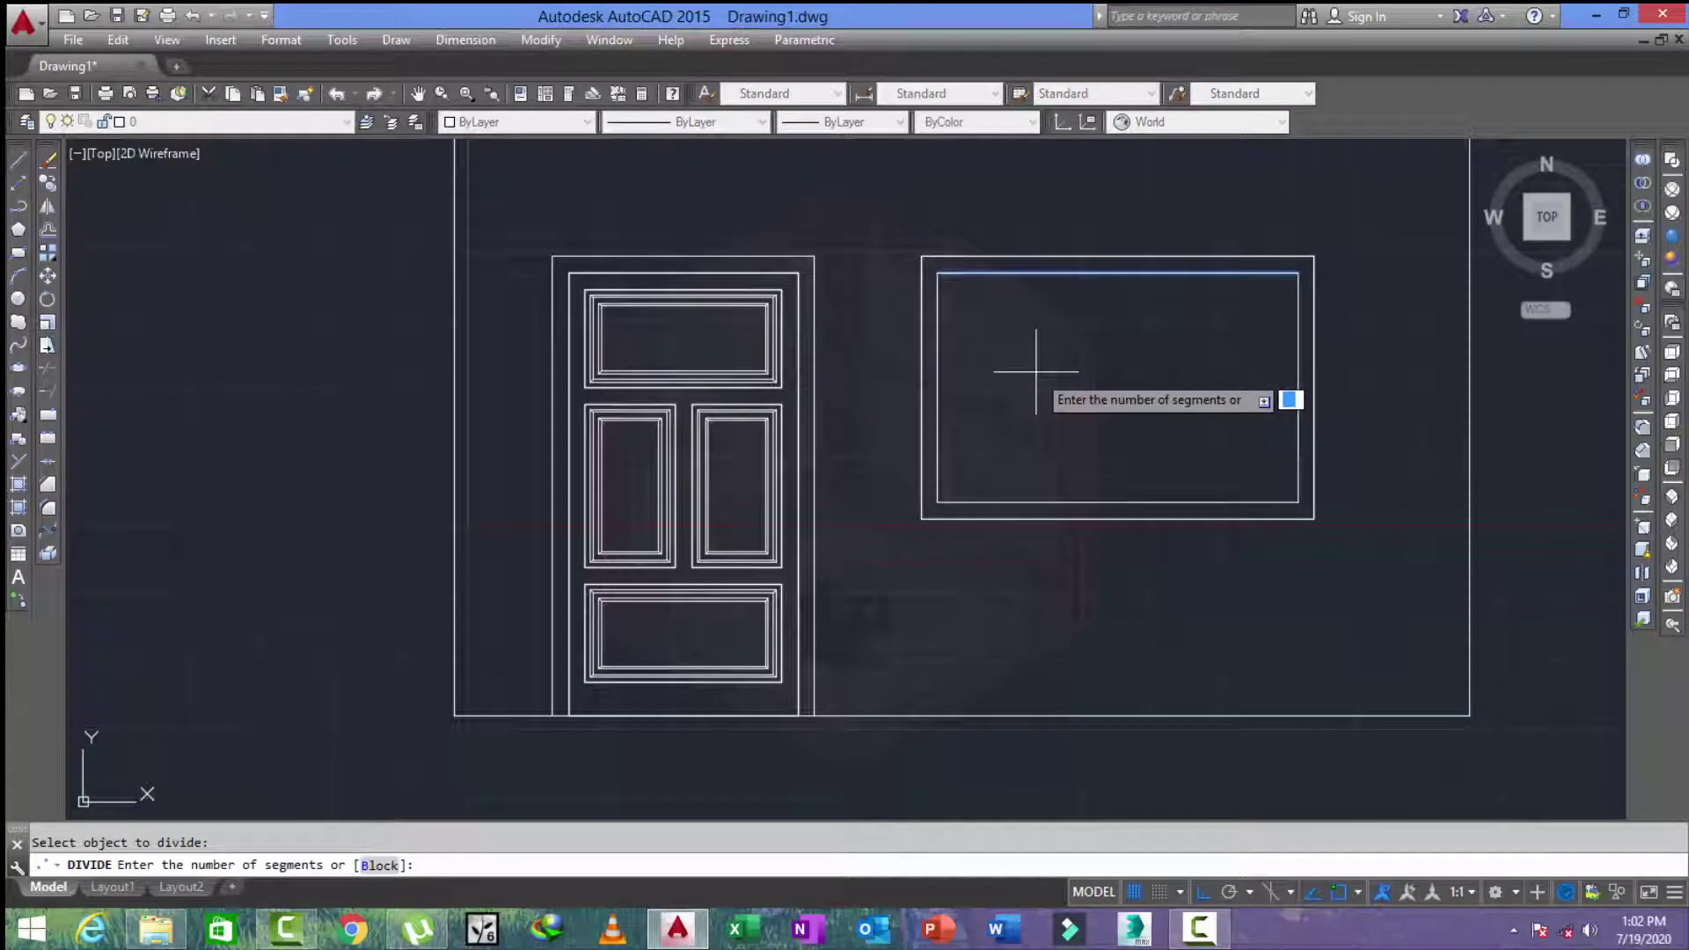
{"action": "type", "text": "3"}
{"action": "key", "text": "Return"}
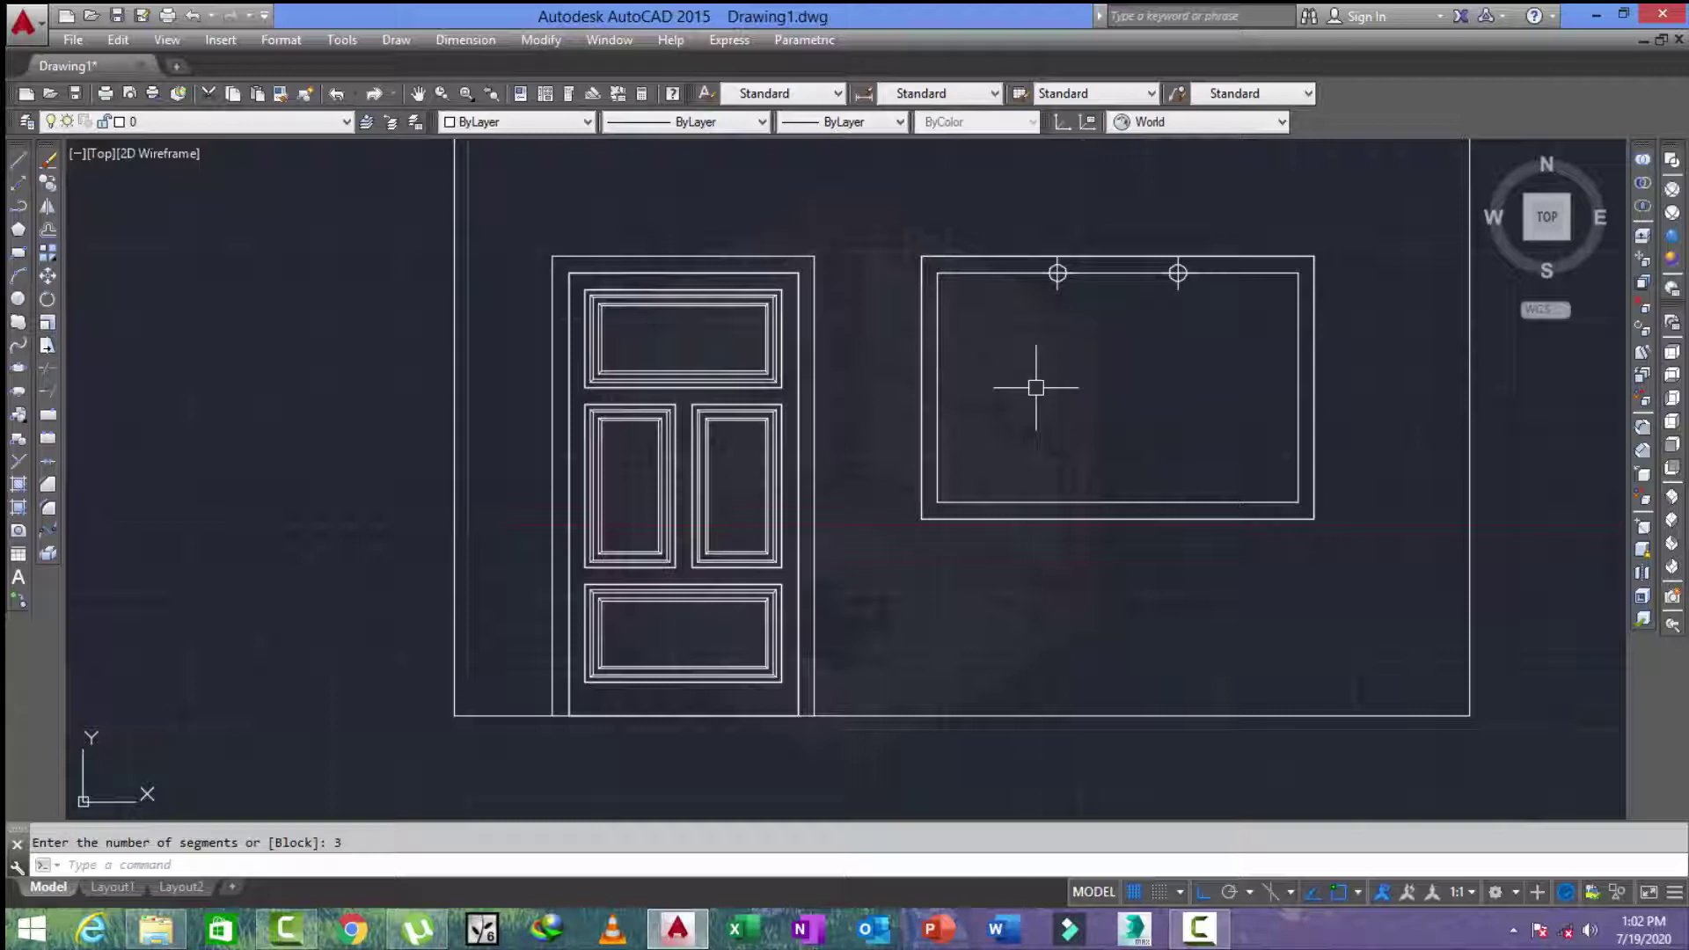
{"action": "type", "text": "l"}
{"action": "key", "text": "Return"}
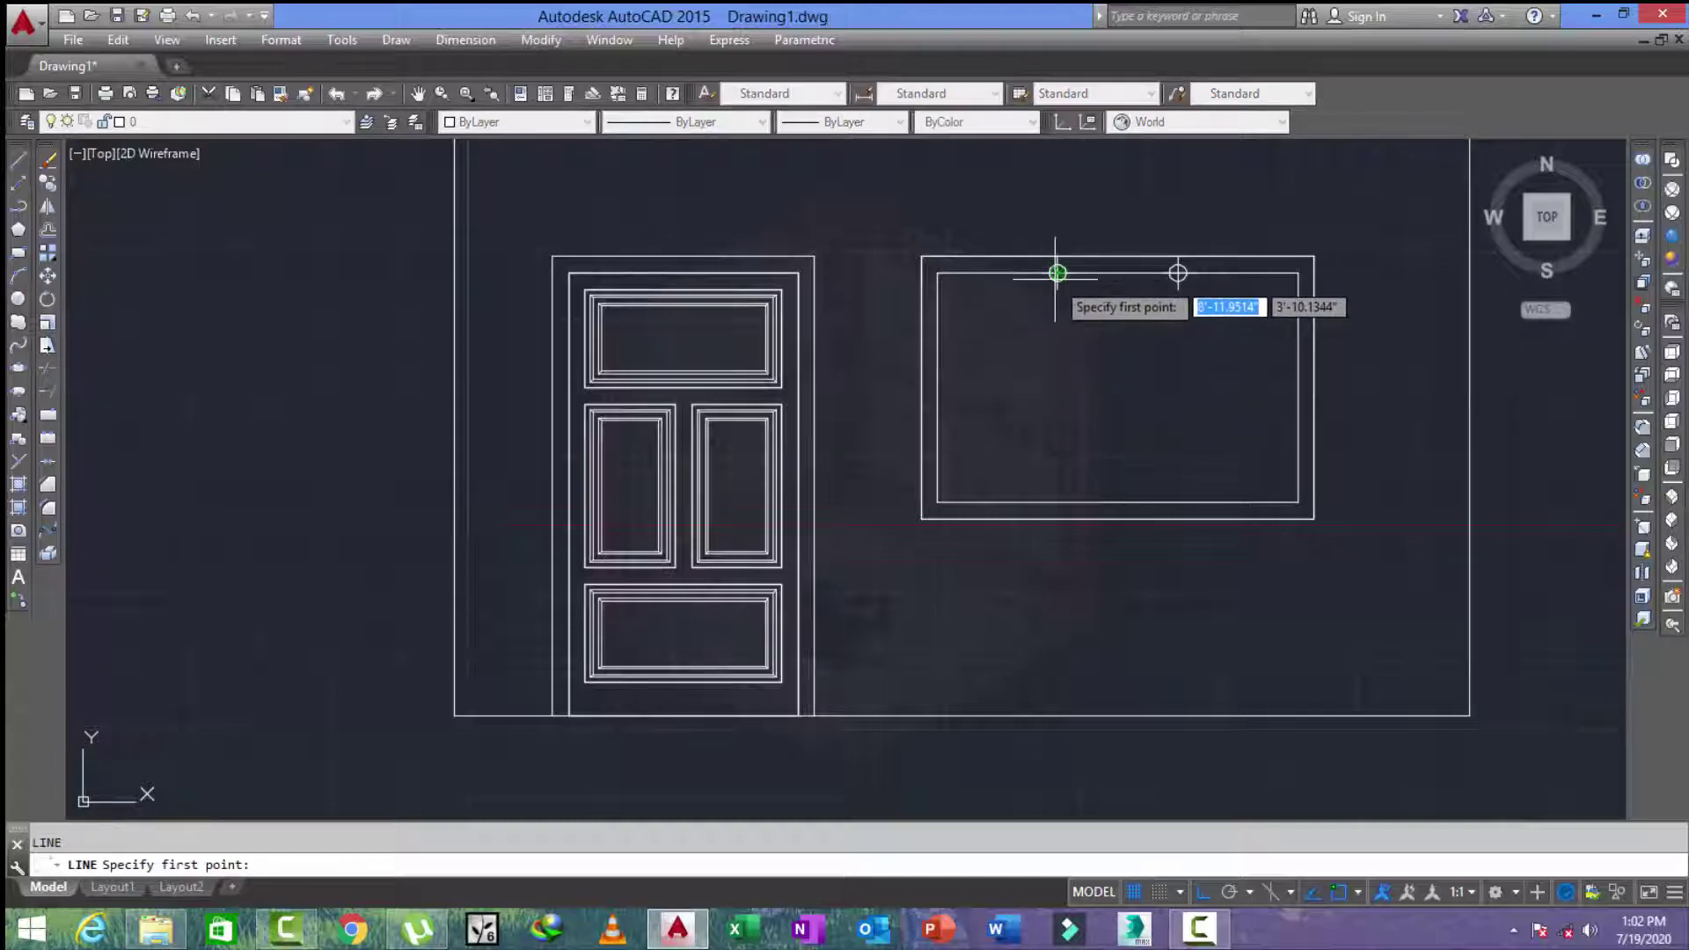
{"action": "key", "text": "Escape"}
{"action": "type", "text": "dd"}
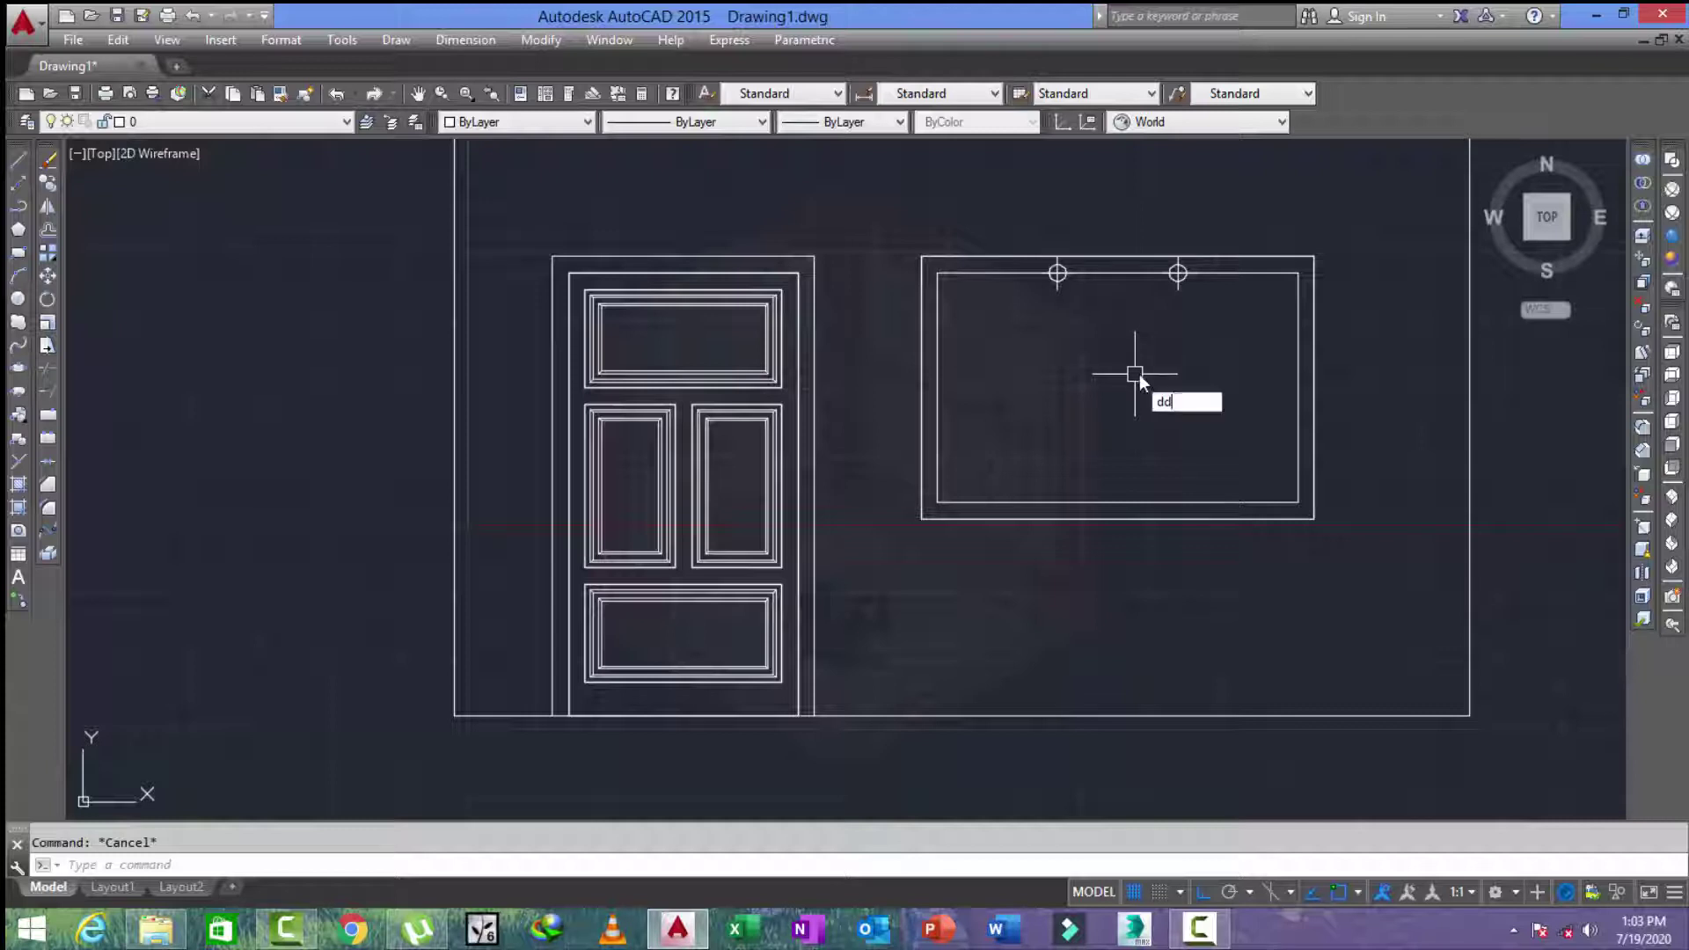
Set the DDPTYPE point style to circle-with-cross so the two division points show.
{"action": "type", "text": "pt"}
{"action": "type", "text": "ddptype"}
{"action": "key", "text": "Return"}
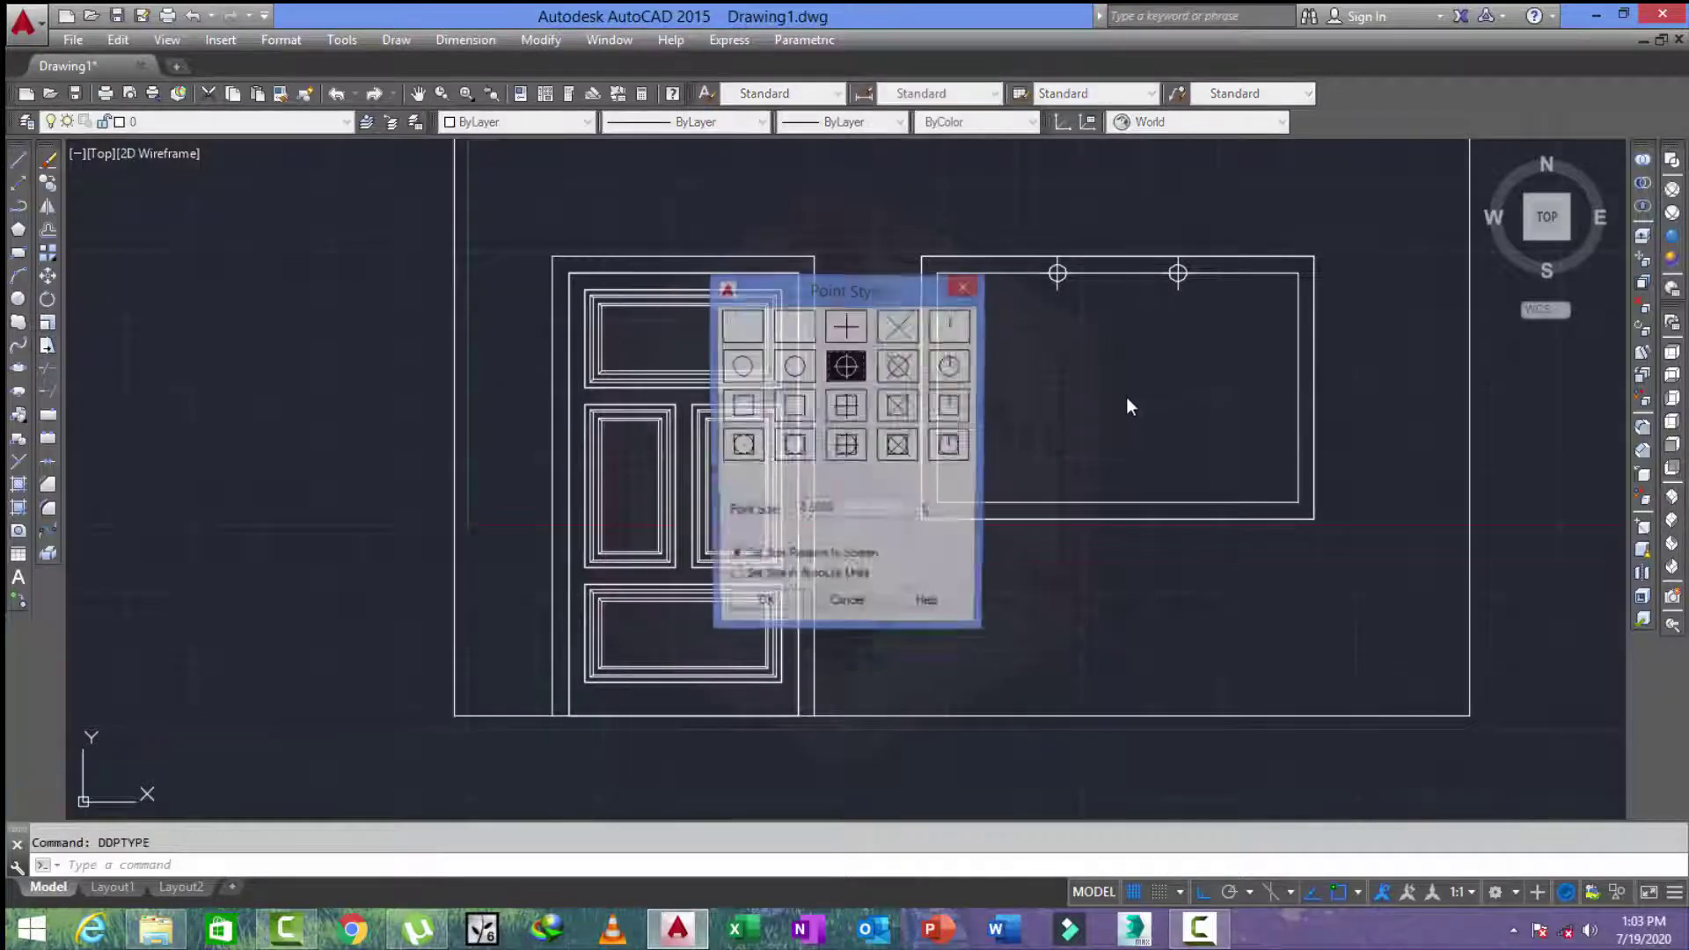
{"action": "left_click", "coordinate": [763, 608]}
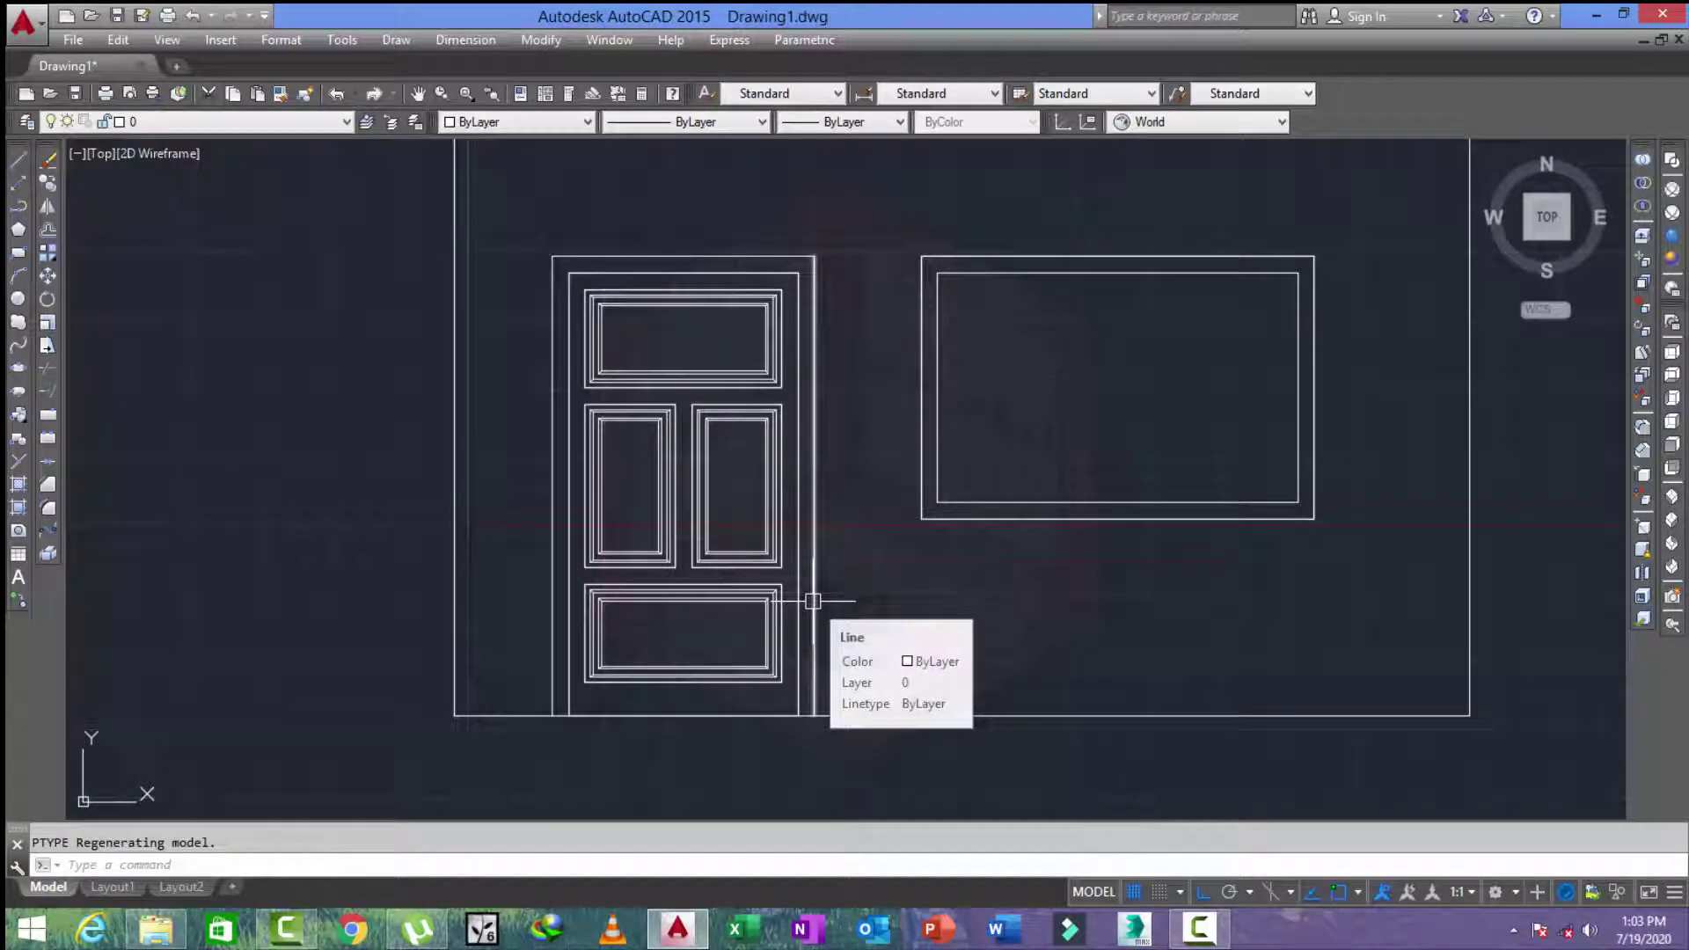
{"action": "type", "text": "dd"}
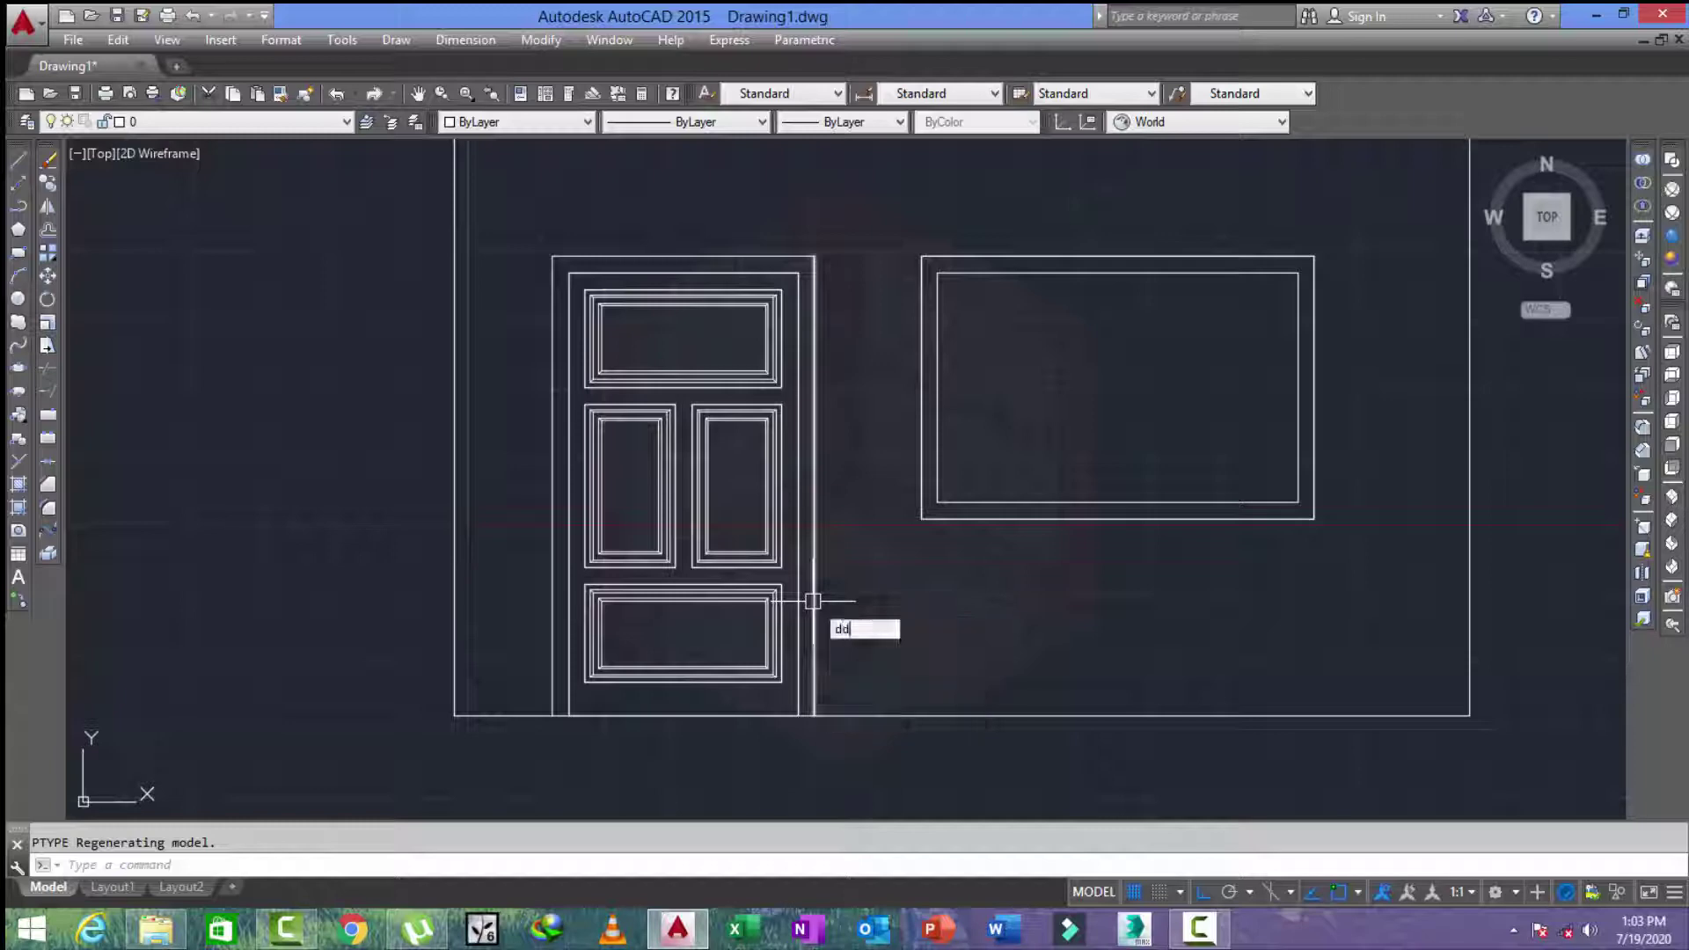
{"action": "type", "text": "p"}
{"action": "key", "text": "Return"}
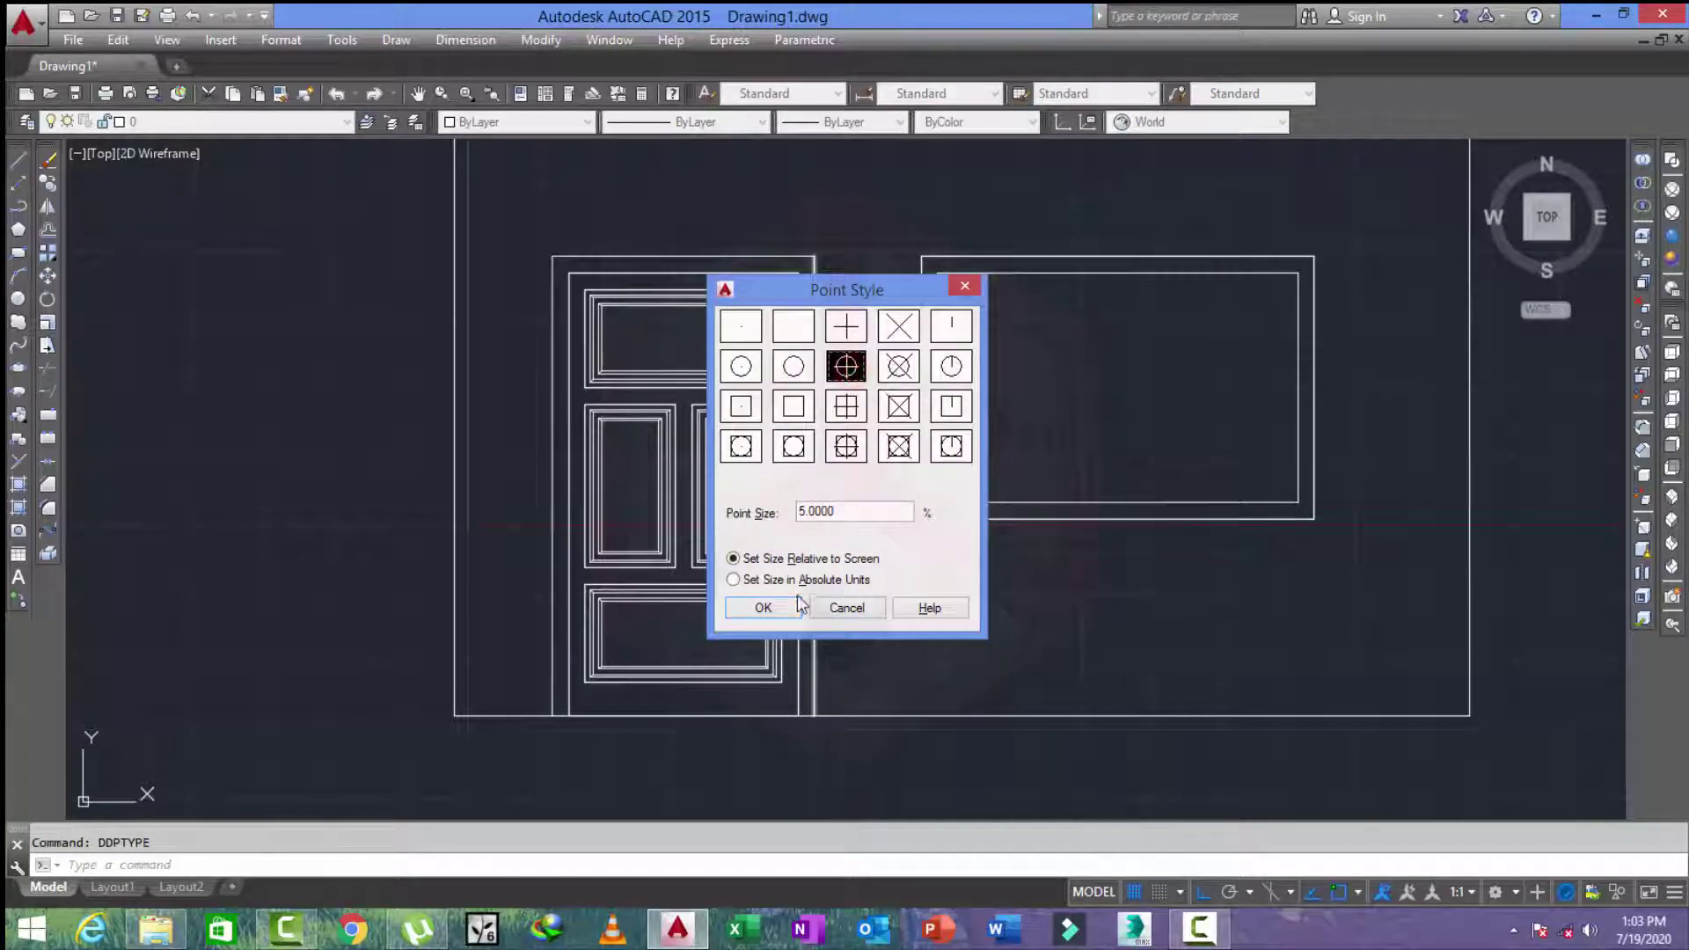
{"action": "left_click", "coordinate": [796, 599]}
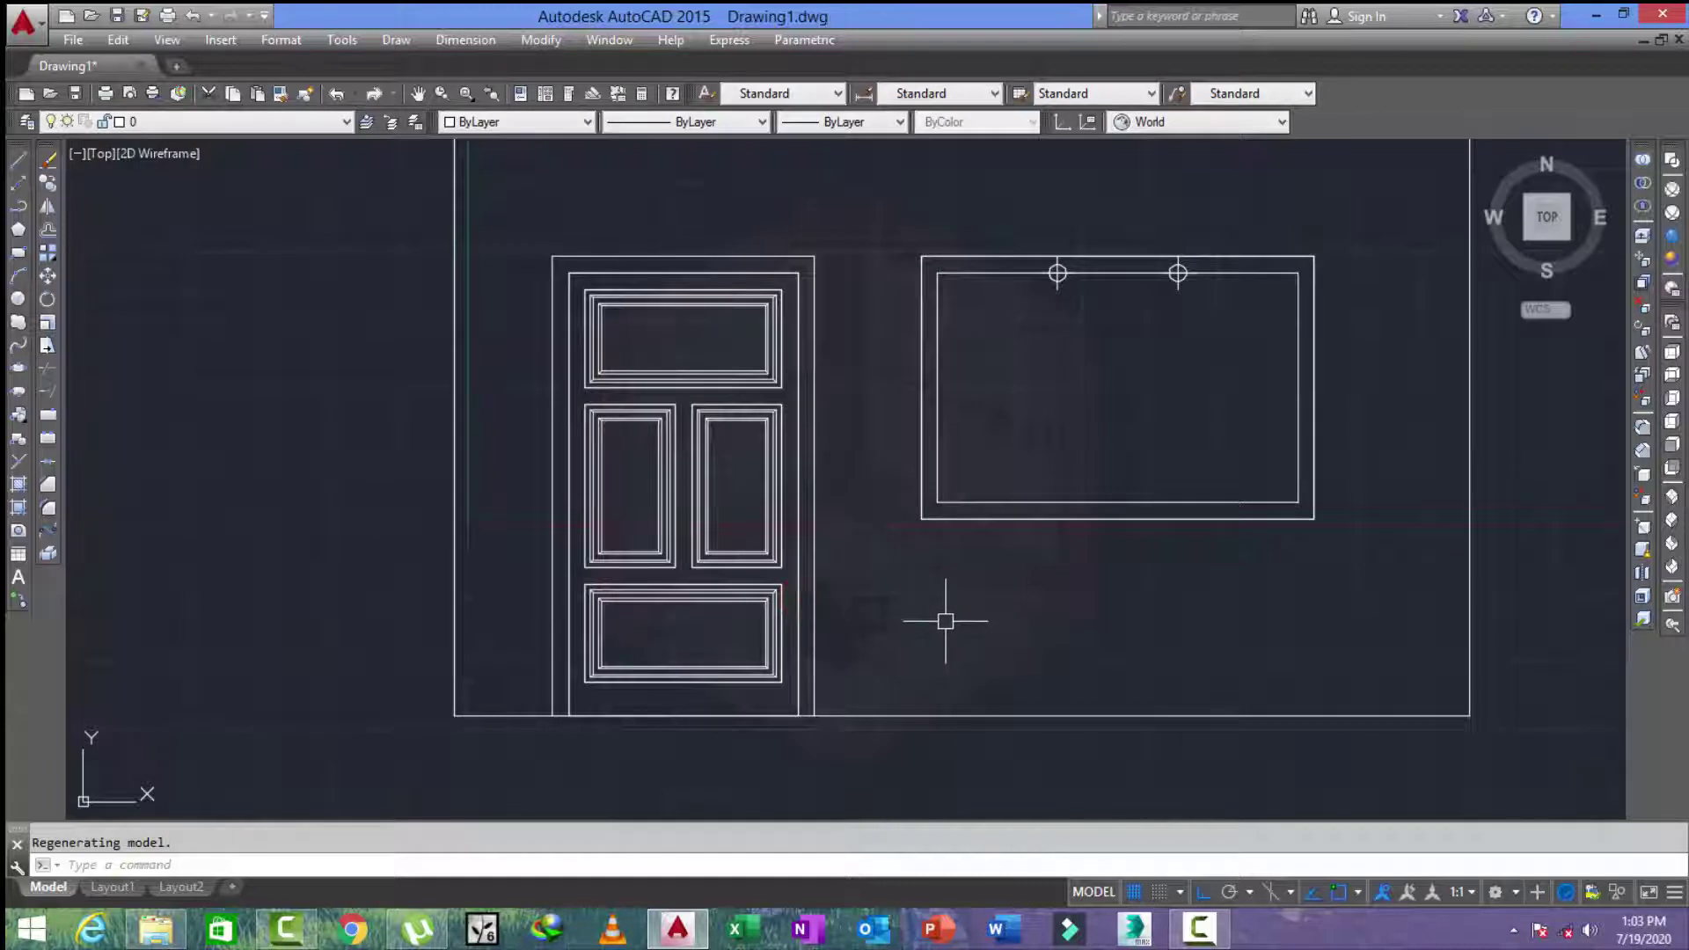
{"action": "type", "text": "l"}
{"action": "key", "text": "Return"}
Draw vertical lines from both division points down to the window's bottom edge.
{"action": "left_click", "coordinate": [1057, 273]}
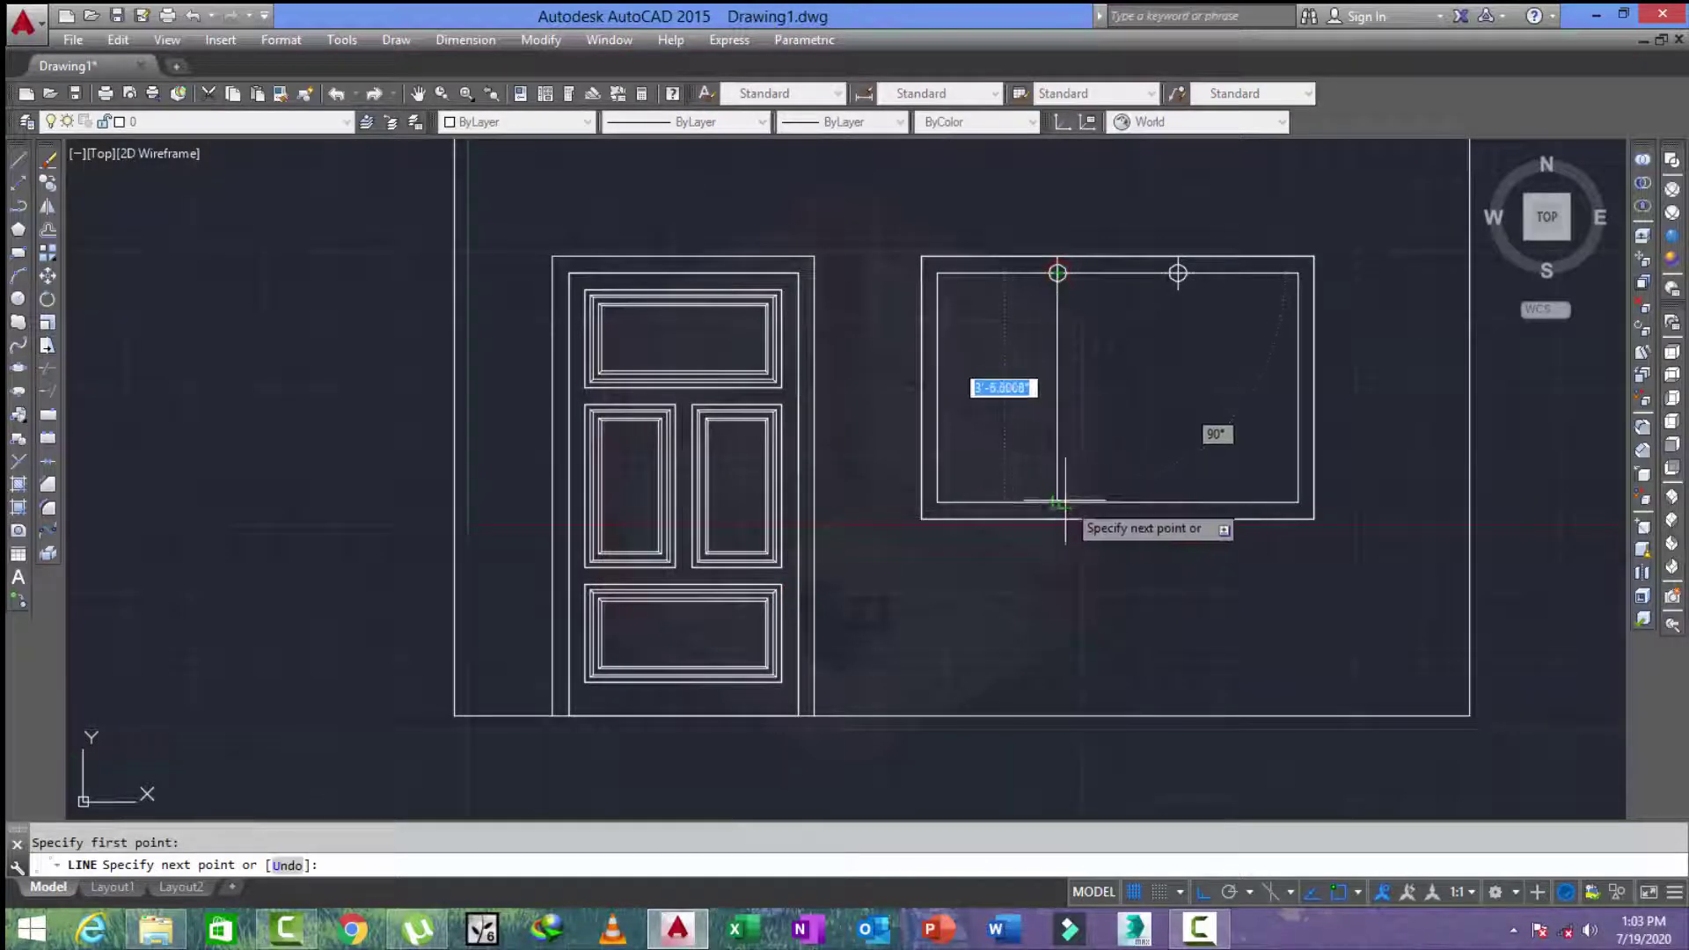
{"action": "left_click", "coordinate": [1058, 503]}
{"action": "key", "text": "Escape"}
{"action": "key", "text": "Return"}
{"action": "left_click", "coordinate": [1178, 272]}
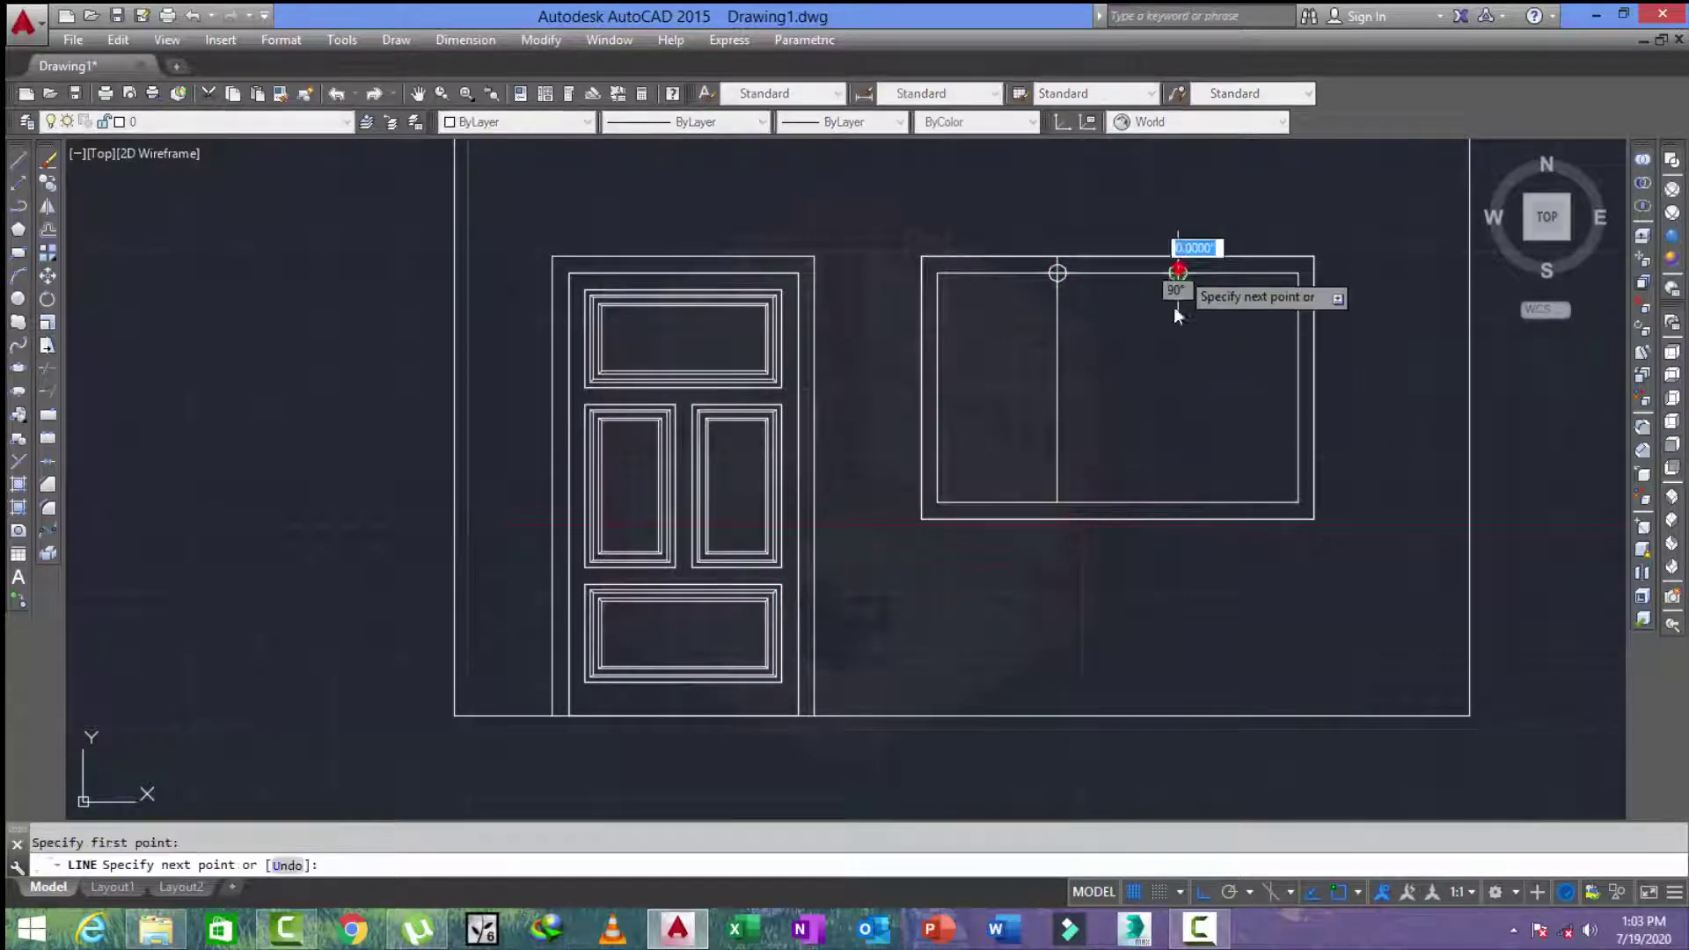
{"action": "left_click", "coordinate": [1176, 503]}
{"action": "key", "text": "Escape"}
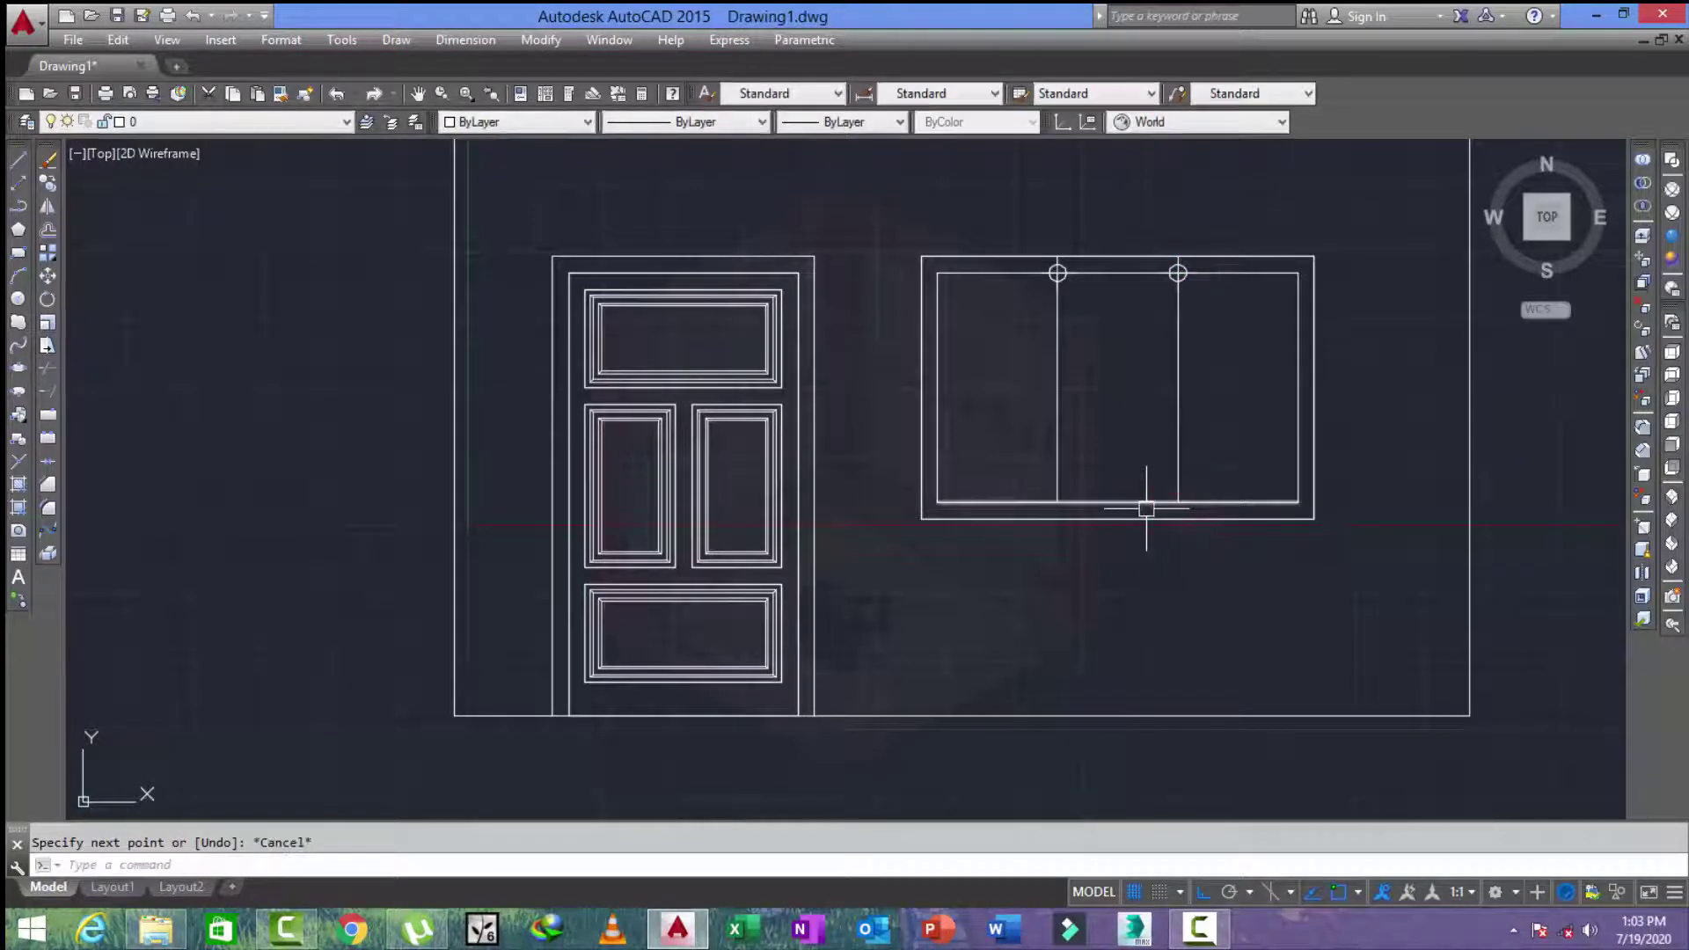
Offset both vertical lines to either side to form double-lined mullions.
{"action": "type", "text": "o"}
{"action": "key", "text": "Return"}
{"action": "key", "text": "Return"}
{"action": "left_click", "coordinate": [1178, 392]}
{"action": "left_click", "coordinate": [1184, 388]}
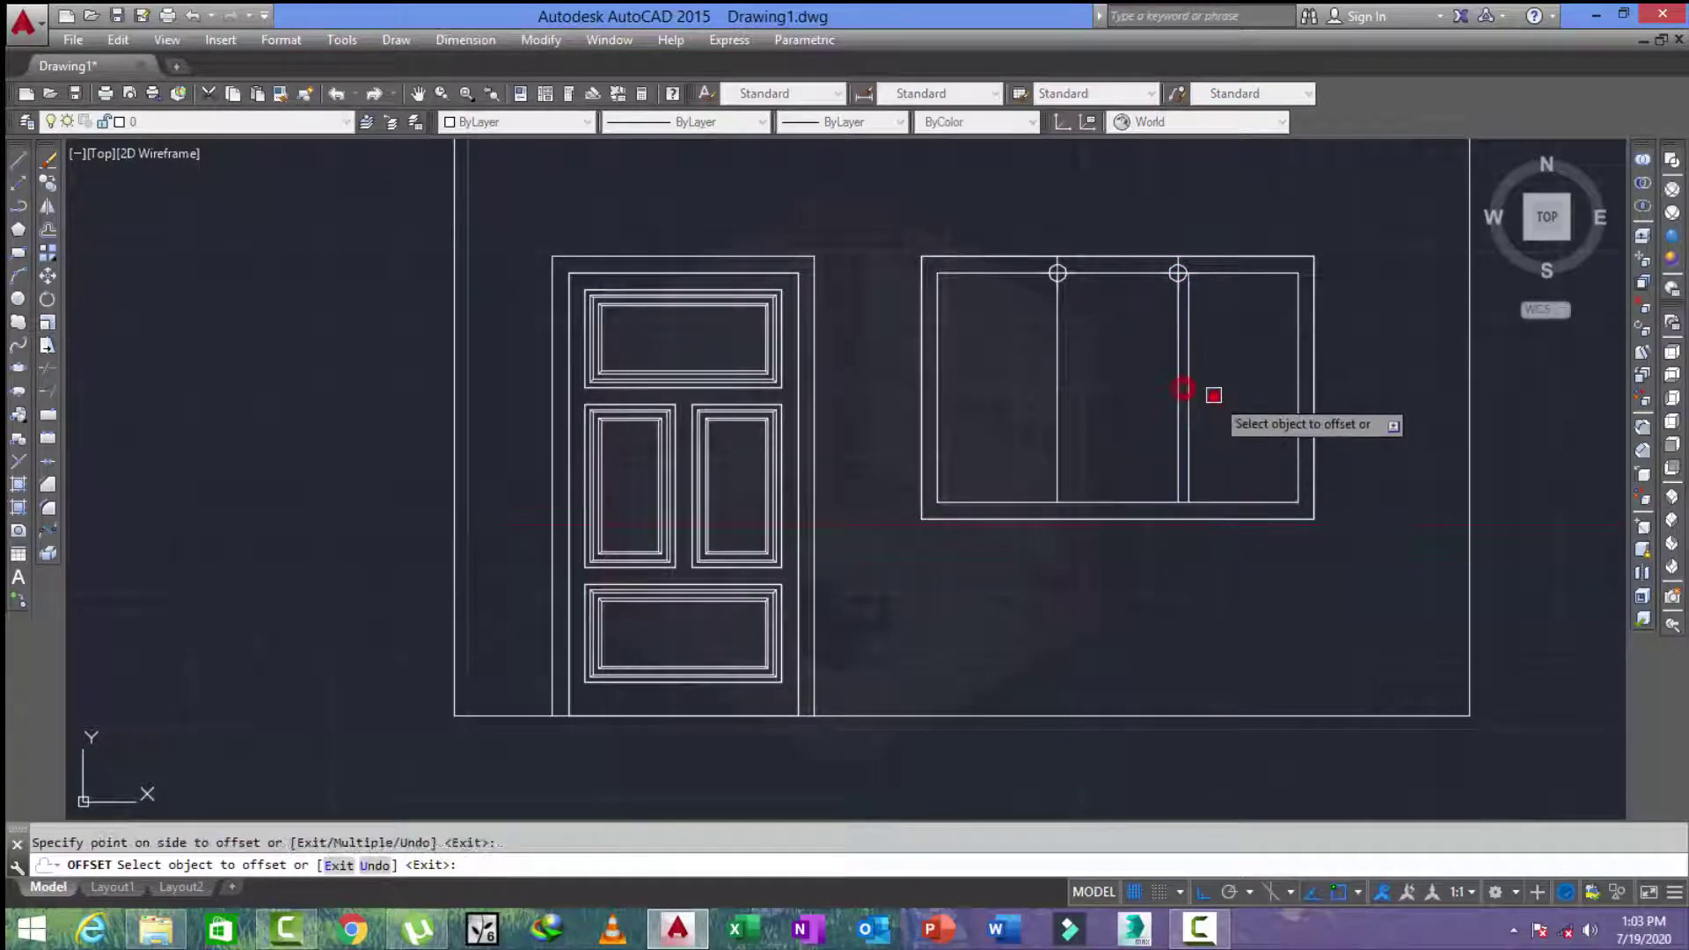
{"action": "left_click", "coordinate": [1057, 407]}
{"action": "left_click", "coordinate": [1012, 421]}
{"action": "key", "text": "Escape"}
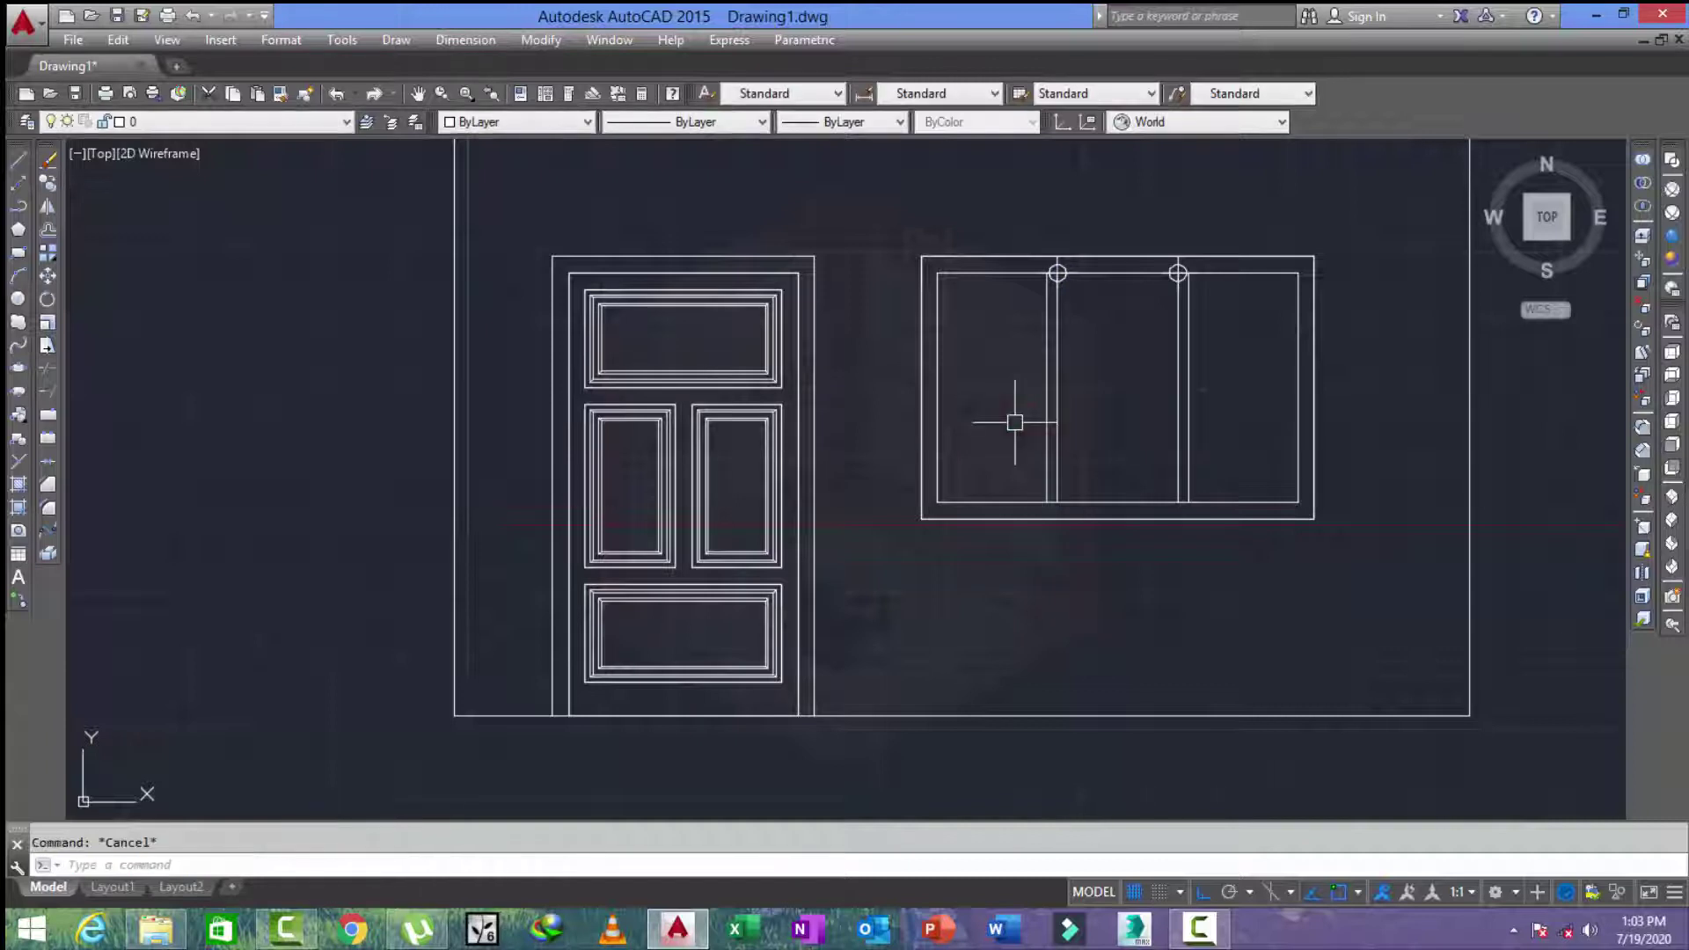
{"action": "type", "text": "o"}
{"action": "key", "text": "Return"}
{"action": "key", "text": "Return"}
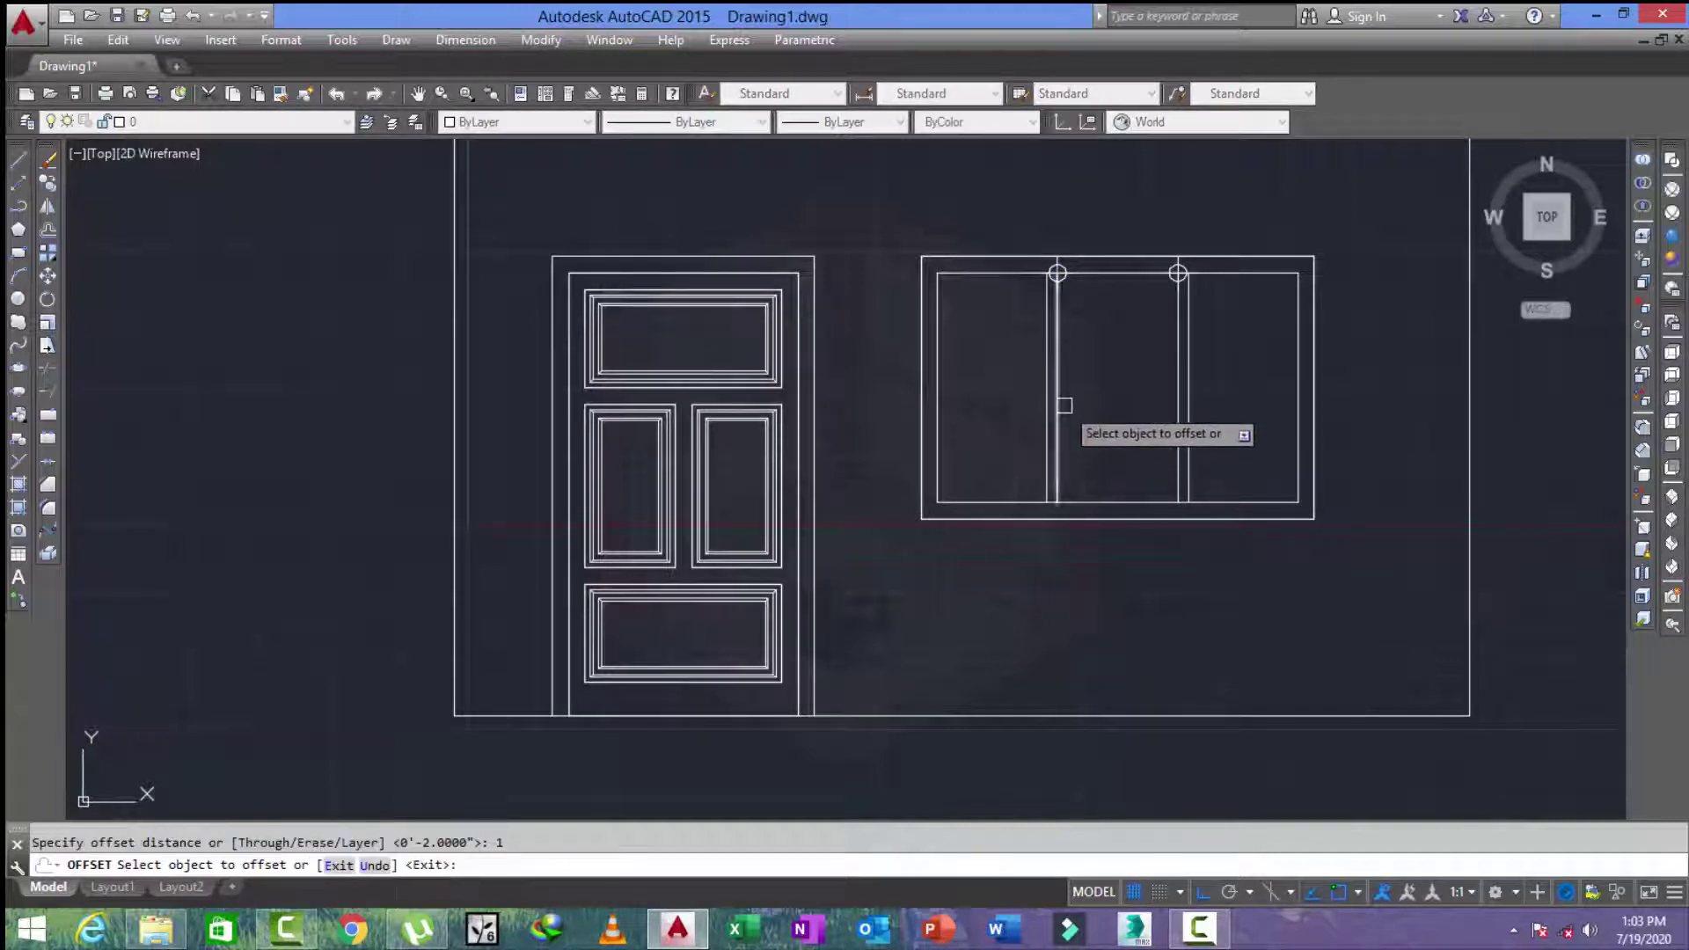
{"action": "left_click", "coordinate": [1059, 407]}
{"action": "left_click", "coordinate": [1064, 406]}
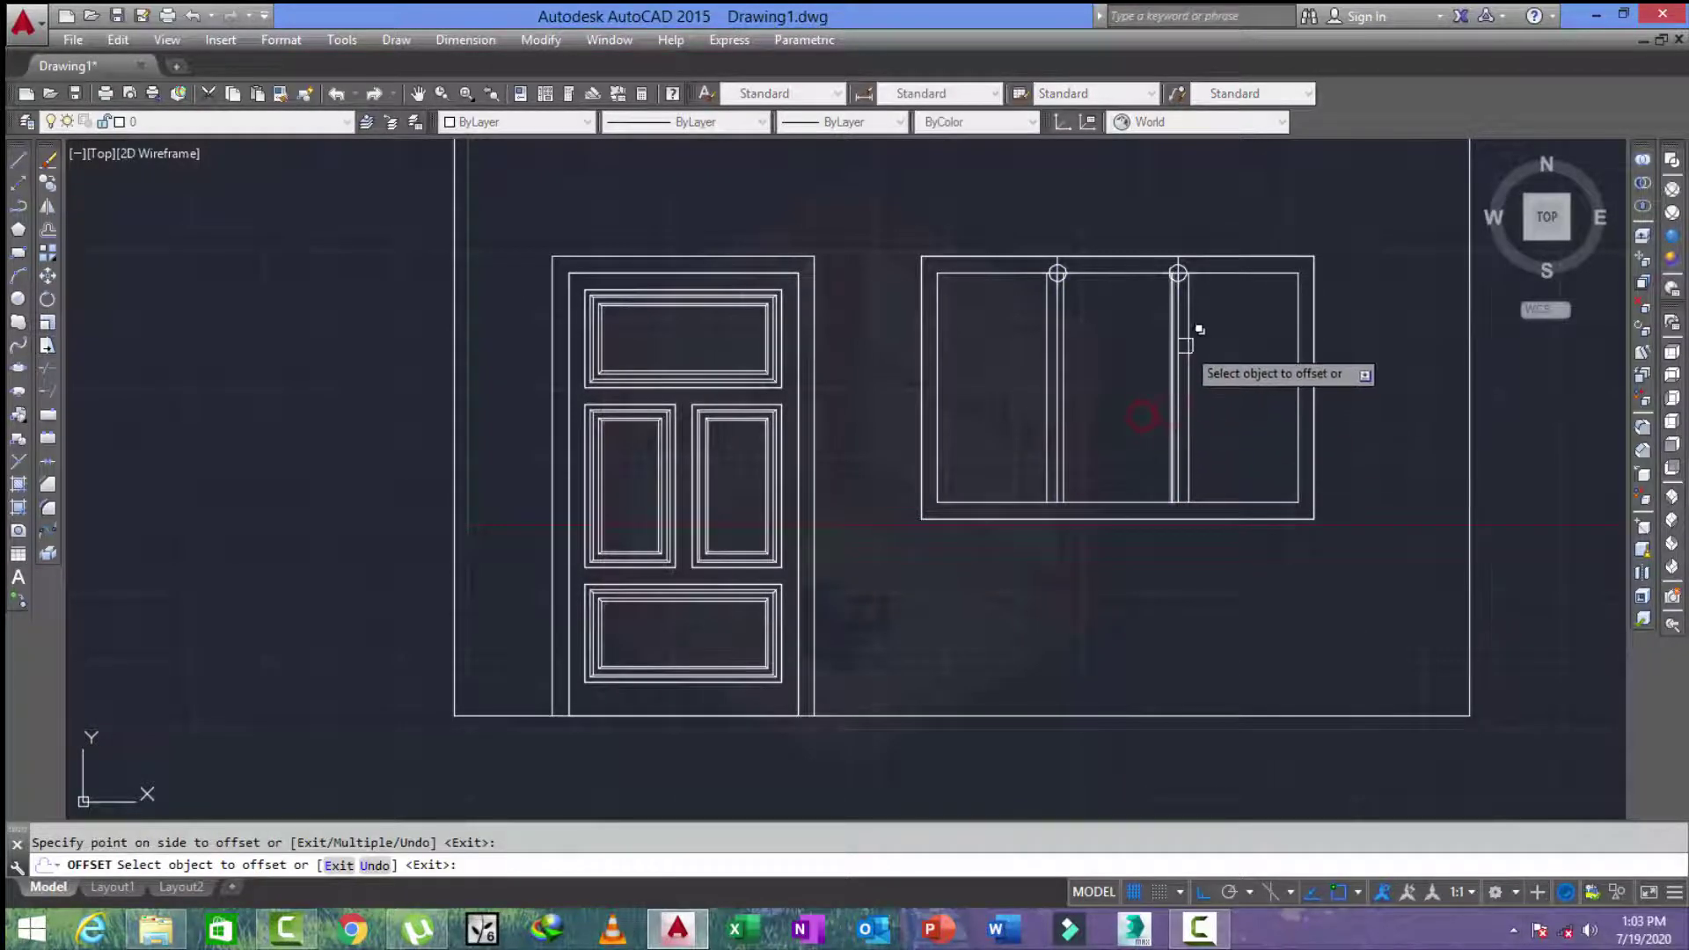
{"action": "key", "text": "Escape"}
Erase the original centre lines and both division-point markers.
{"action": "scroll", "coordinate": [1177, 283], "scroll_direction": "up", "scroll_amount": 6}
{"action": "scroll", "coordinate": [1178, 284], "scroll_direction": "up", "scroll_amount": 4}
{"action": "left_click", "coordinate": [1218, 301]}
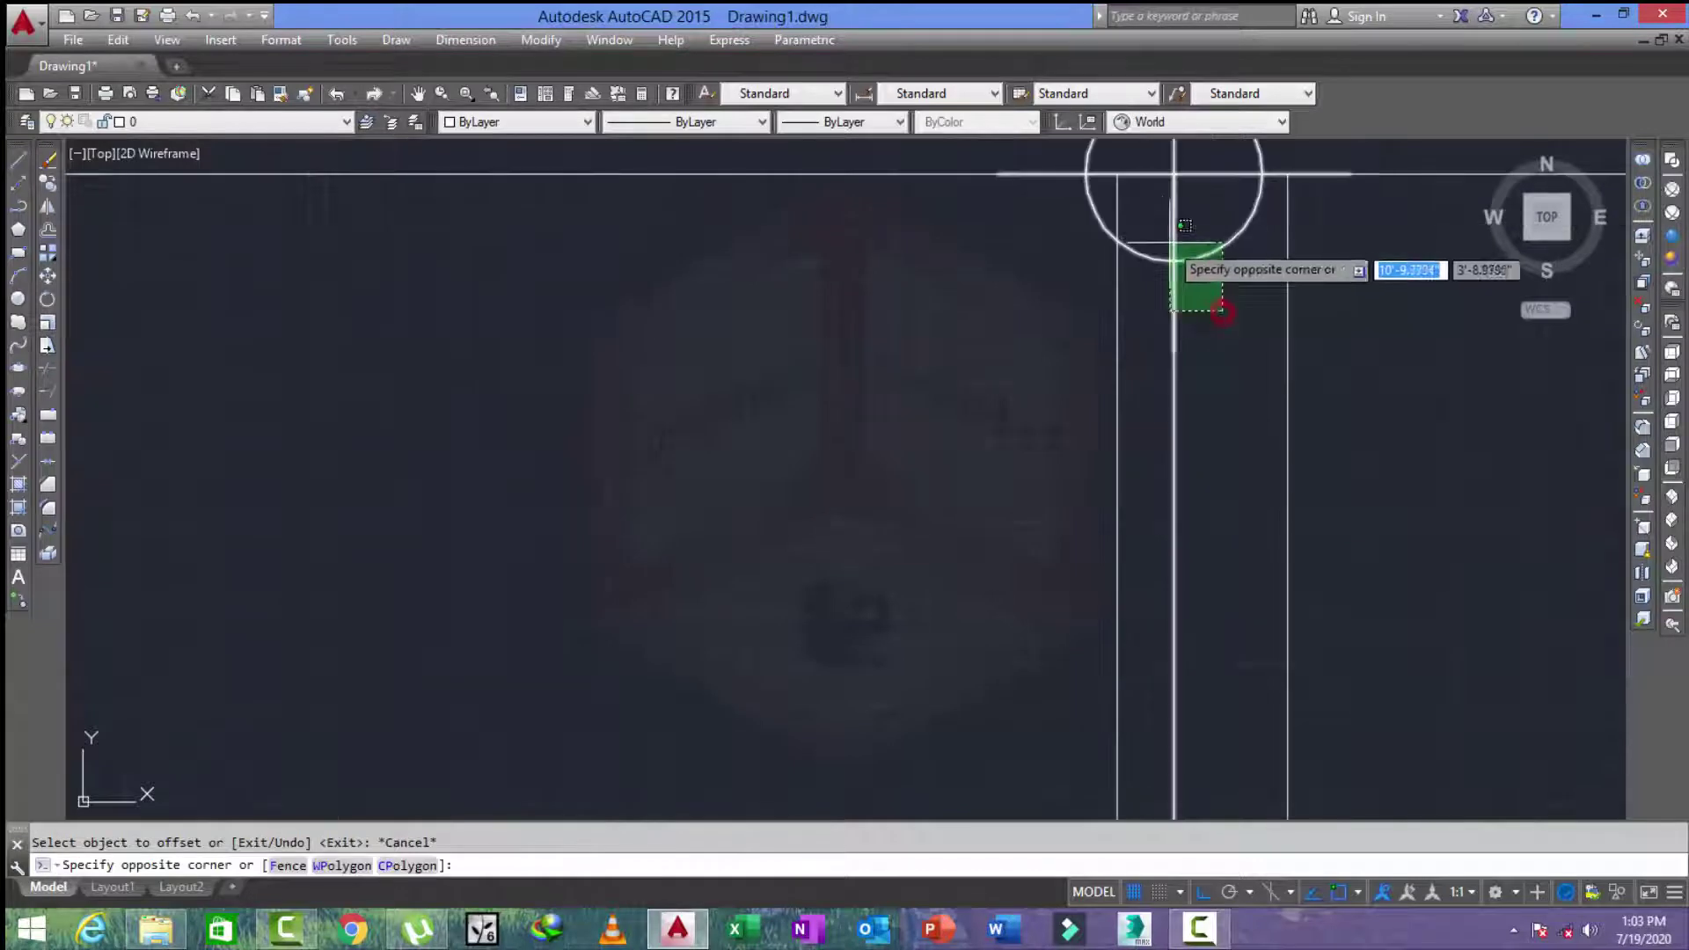
{"action": "left_click", "coordinate": [1174, 237]}
{"action": "scroll", "coordinate": [1174, 236], "scroll_direction": "down", "scroll_amount": 5}
{"action": "scroll", "coordinate": [678, 256], "scroll_direction": "up", "scroll_amount": 2}
{"action": "scroll", "coordinate": [686, 264], "scroll_direction": "up", "scroll_amount": 2}
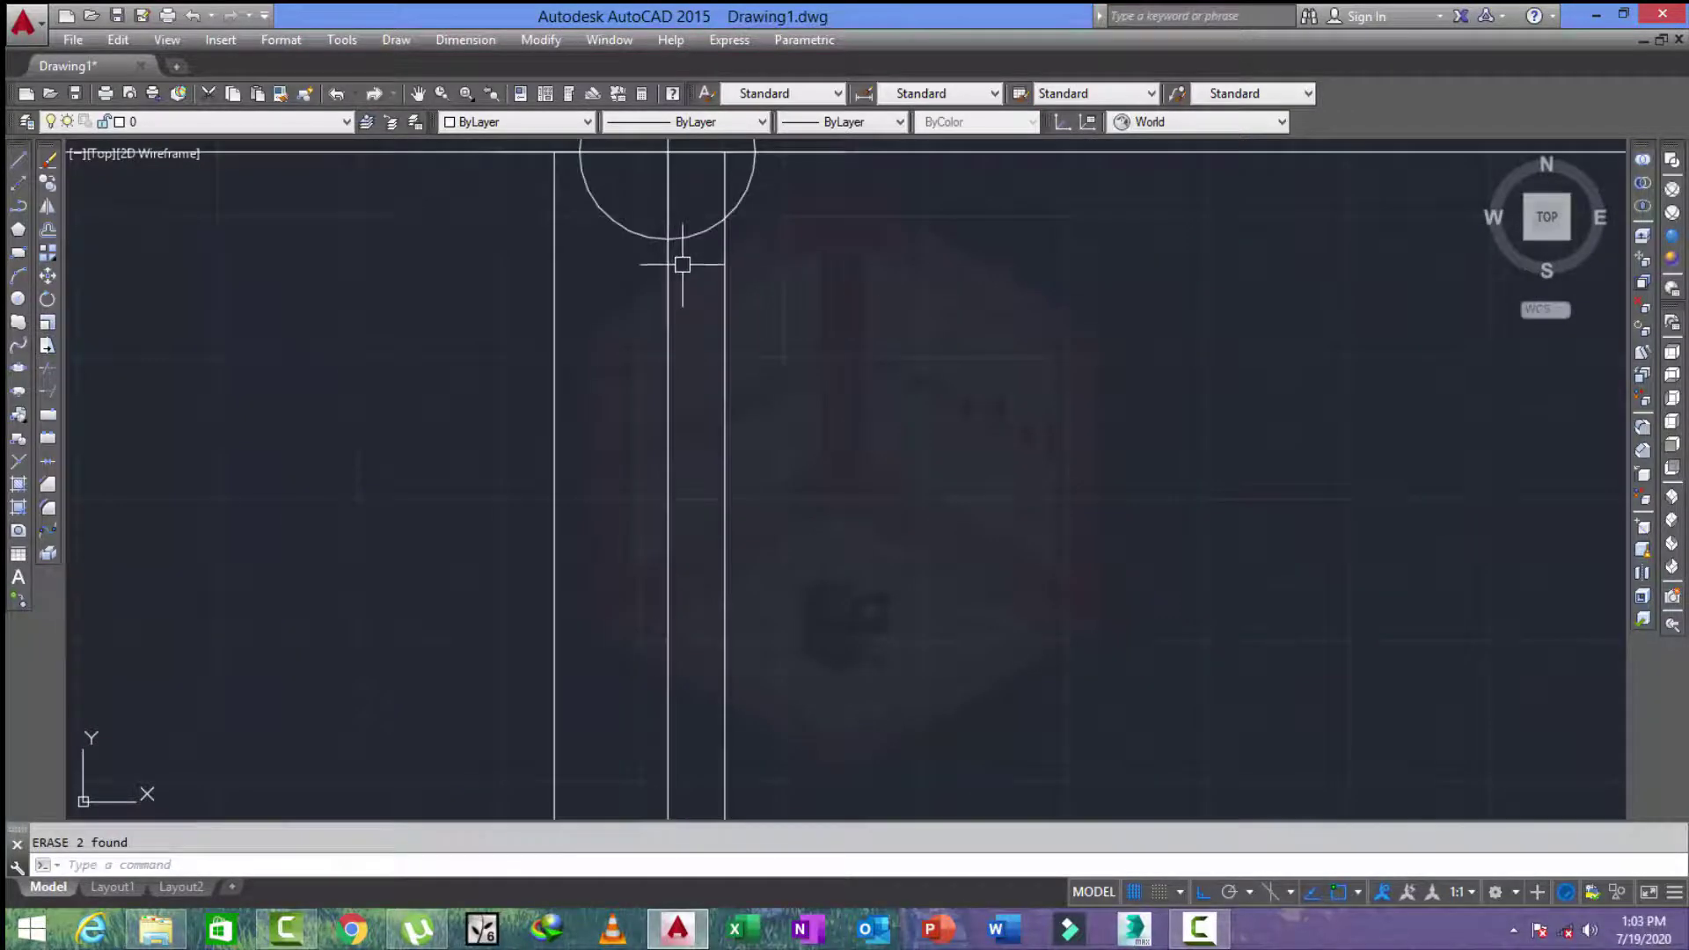
{"action": "scroll", "coordinate": [686, 264], "scroll_direction": "up", "scroll_amount": 2}
{"action": "left_click", "coordinate": [686, 264]}
{"action": "left_click", "coordinate": [641, 216]}
{"action": "key", "text": "Return"}
{"action": "scroll", "coordinate": [675, 244], "scroll_direction": "down", "scroll_amount": 3}
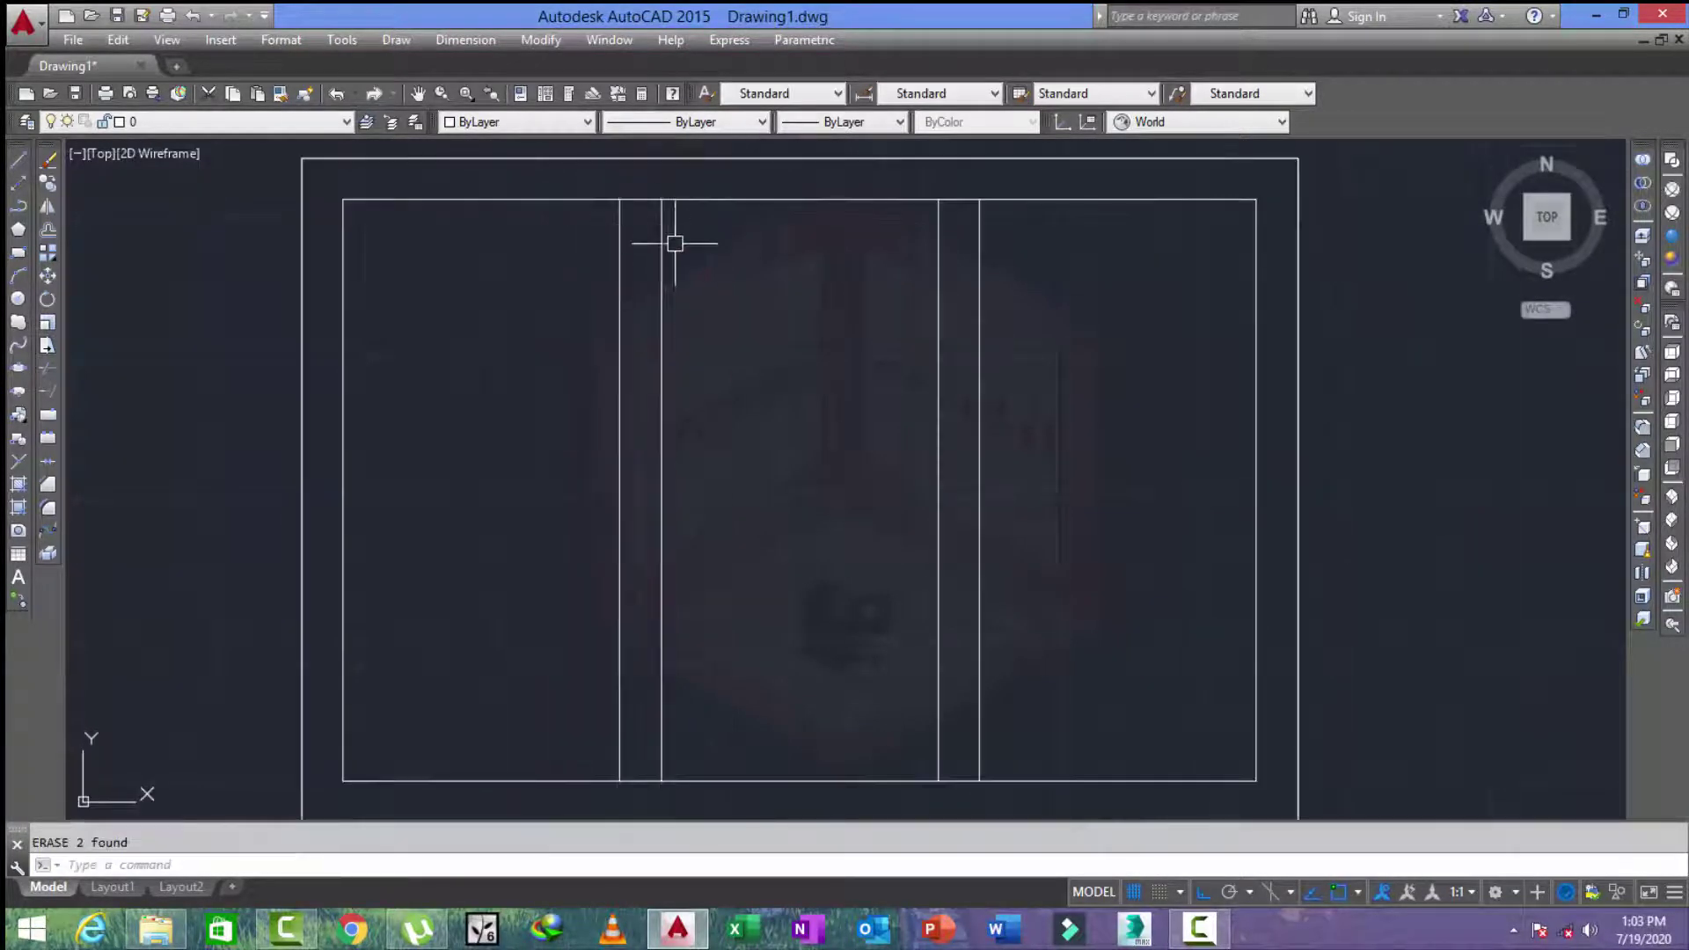
Trim the frame edge pieces between each mullion's lines so the three panes separate.
{"action": "type", "text": "r"}
{"action": "key", "text": "Return"}
{"action": "scroll", "coordinate": [627, 215], "scroll_direction": "up", "scroll_amount": 2}
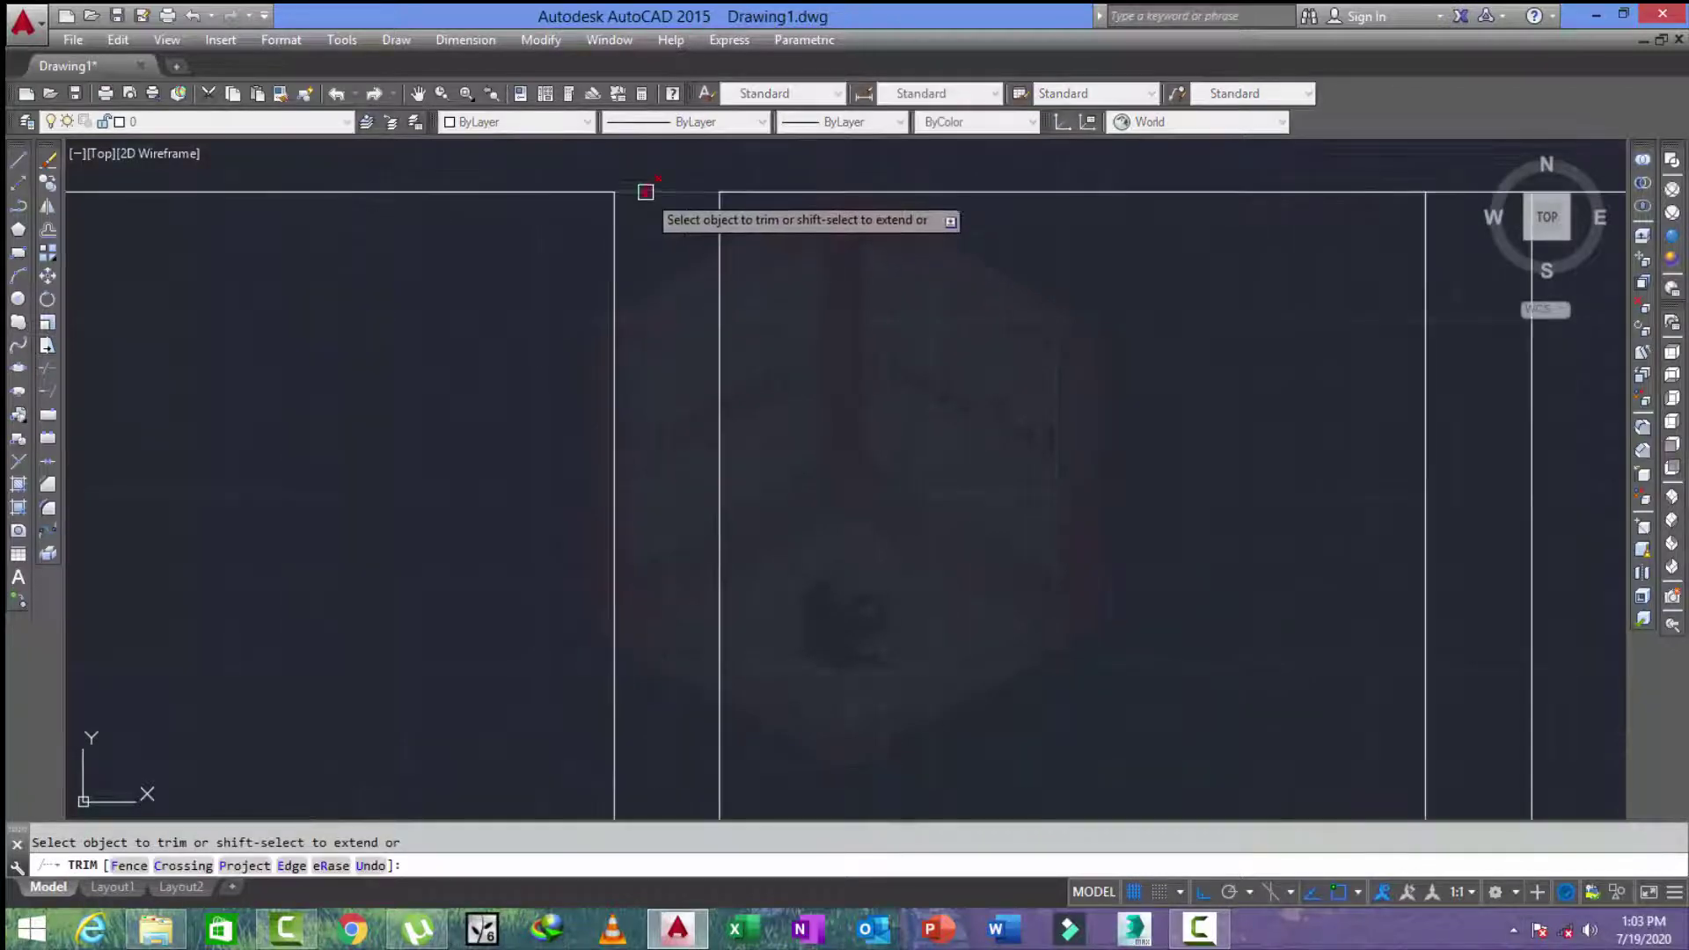
{"action": "scroll", "coordinate": [646, 185], "scroll_direction": "down", "scroll_amount": 2}
{"action": "scroll", "coordinate": [942, 198], "scroll_direction": "up", "scroll_amount": 3}
{"action": "scroll", "coordinate": [968, 211], "scroll_direction": "down", "scroll_amount": 3}
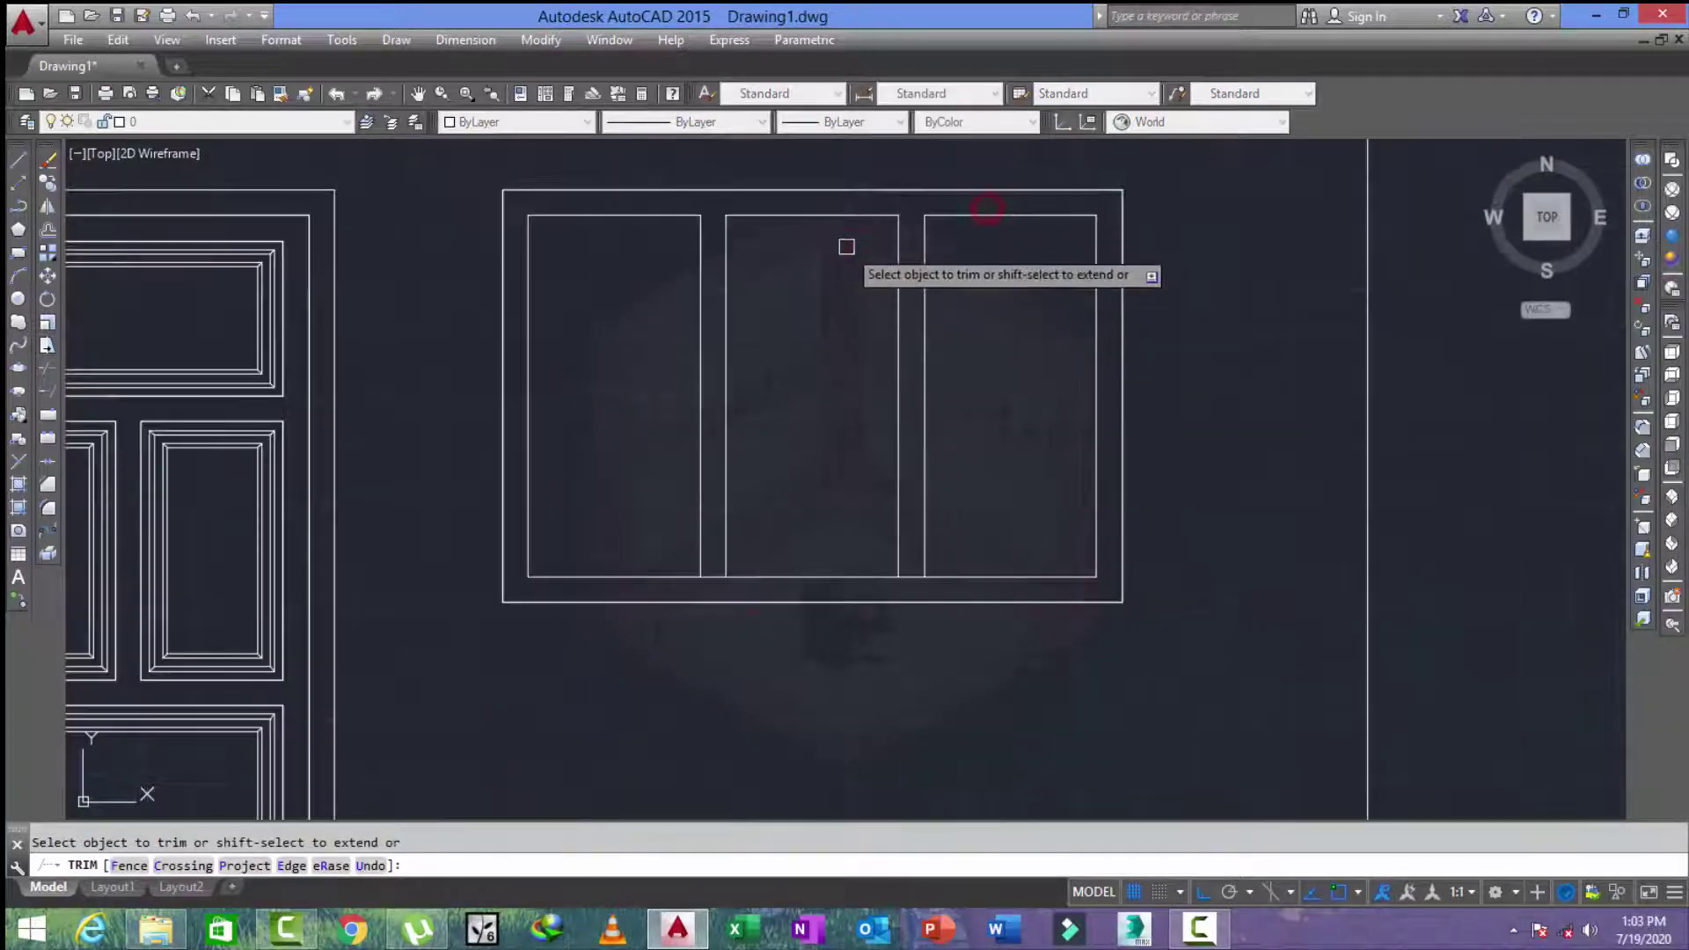
{"action": "scroll", "coordinate": [740, 534], "scroll_direction": "up", "scroll_amount": 3}
{"action": "left_click", "coordinate": [739, 514]}
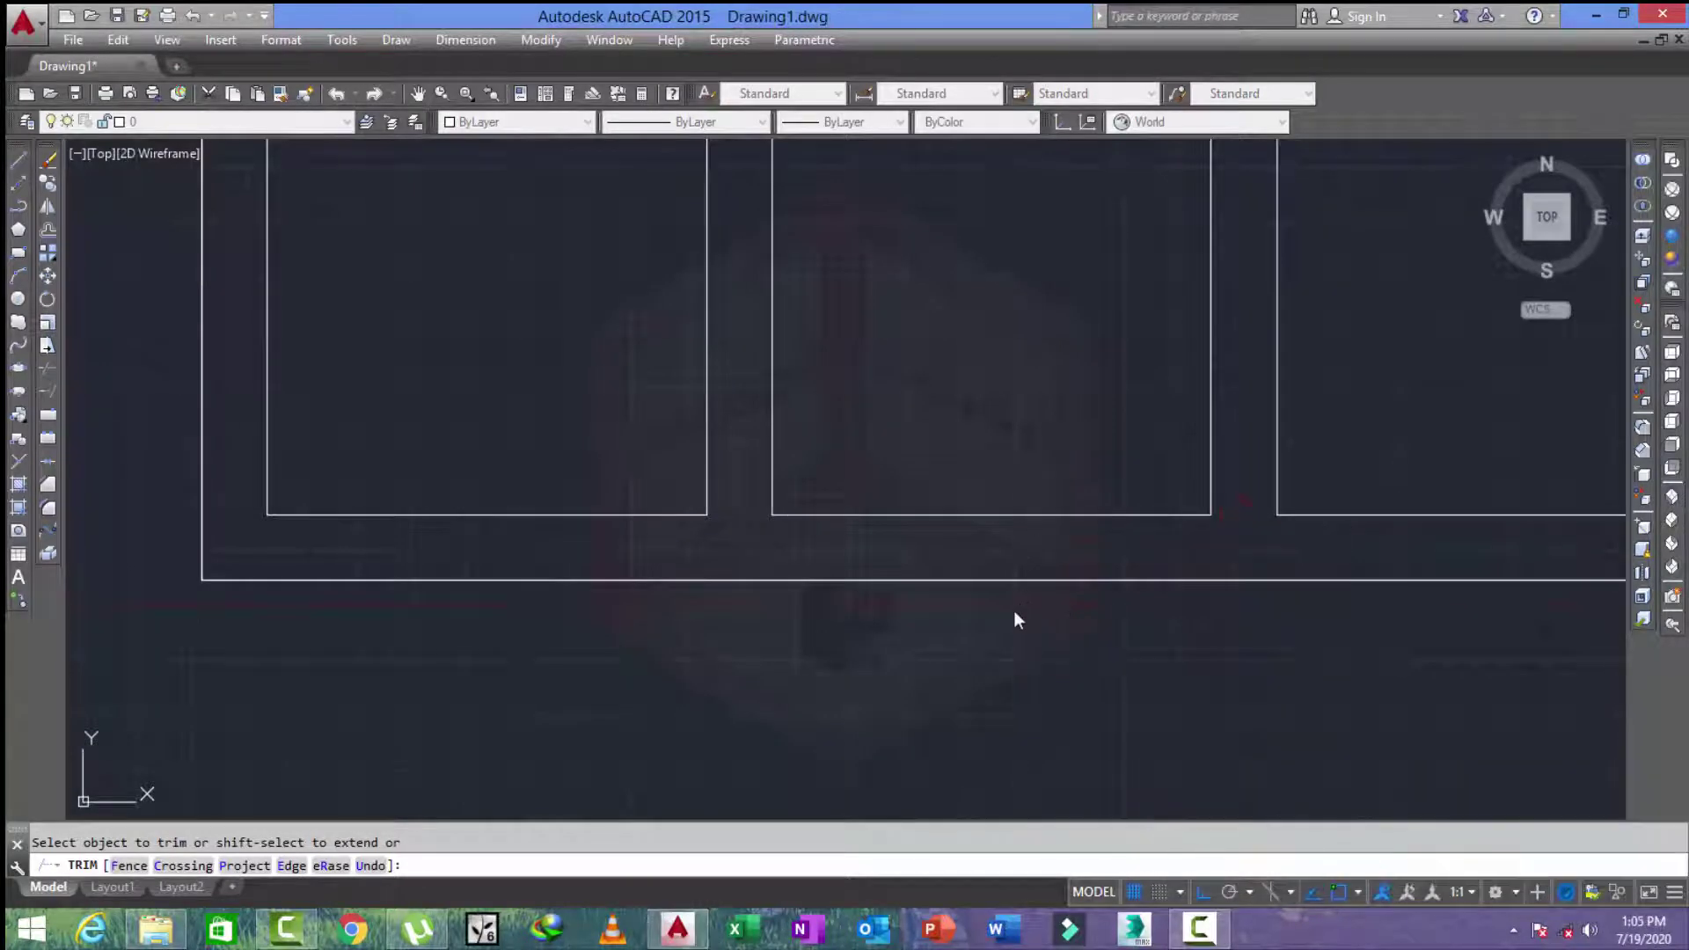
{"action": "scroll", "coordinate": [943, 651], "scroll_direction": "down", "scroll_amount": 4}
{"action": "key", "text": "Escape"}
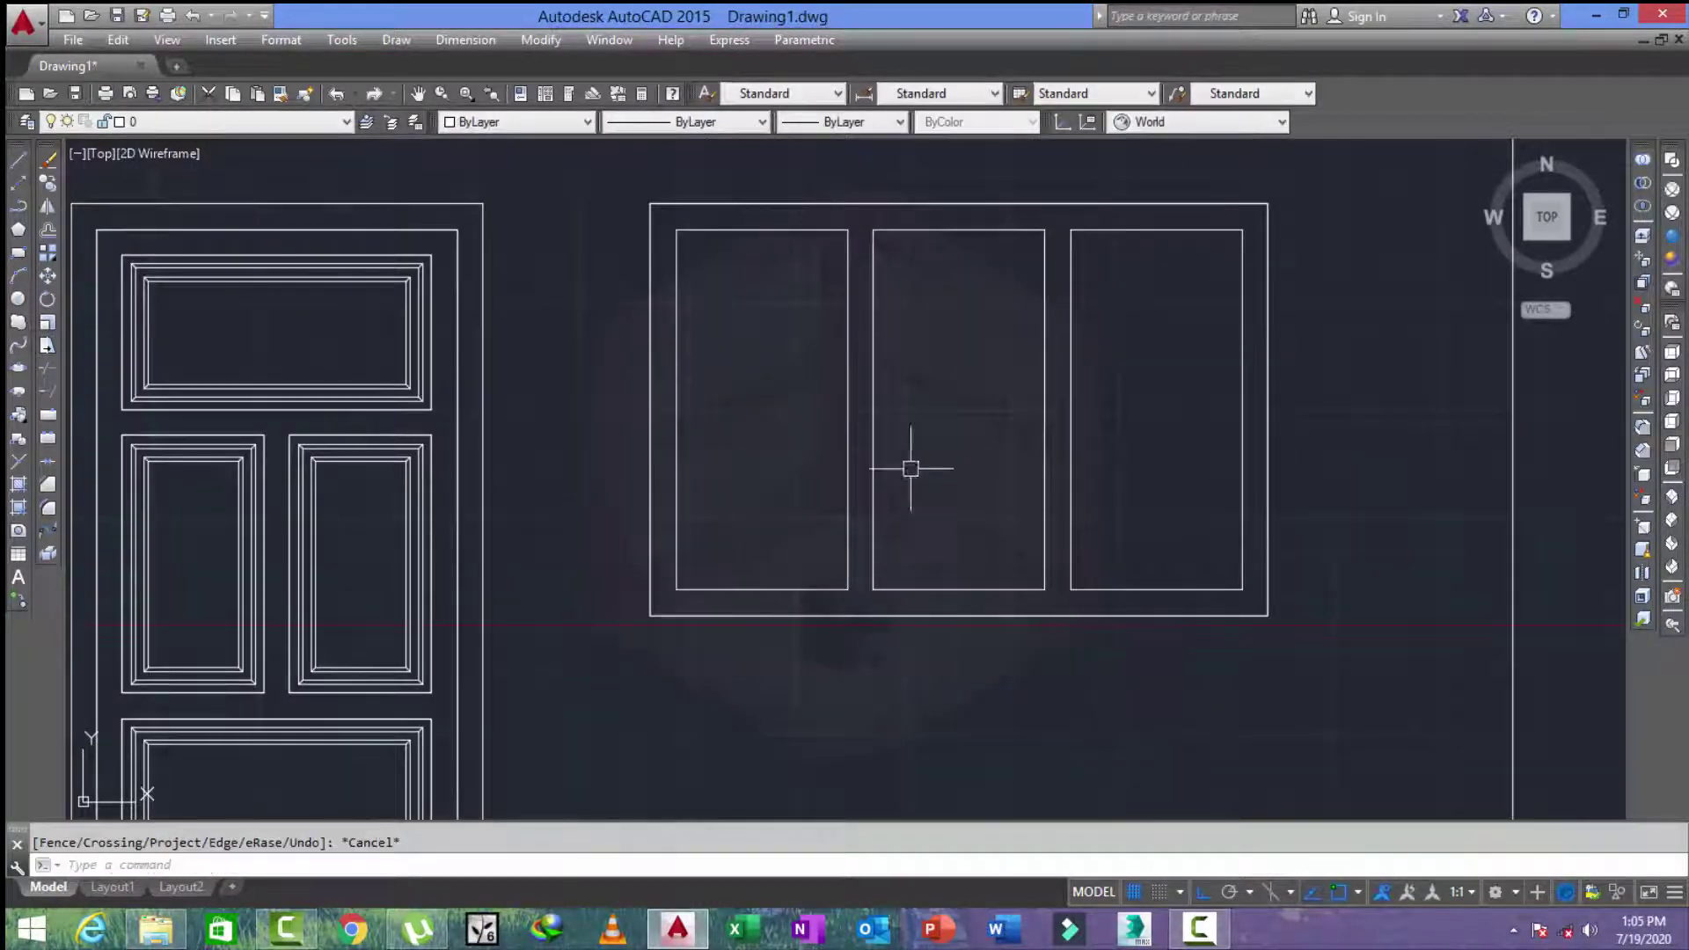
{"action": "scroll", "coordinate": [729, 290], "scroll_direction": "up", "scroll_amount": 2}
{"action": "scroll", "coordinate": [676, 286], "scroll_direction": "down", "scroll_amount": 2}
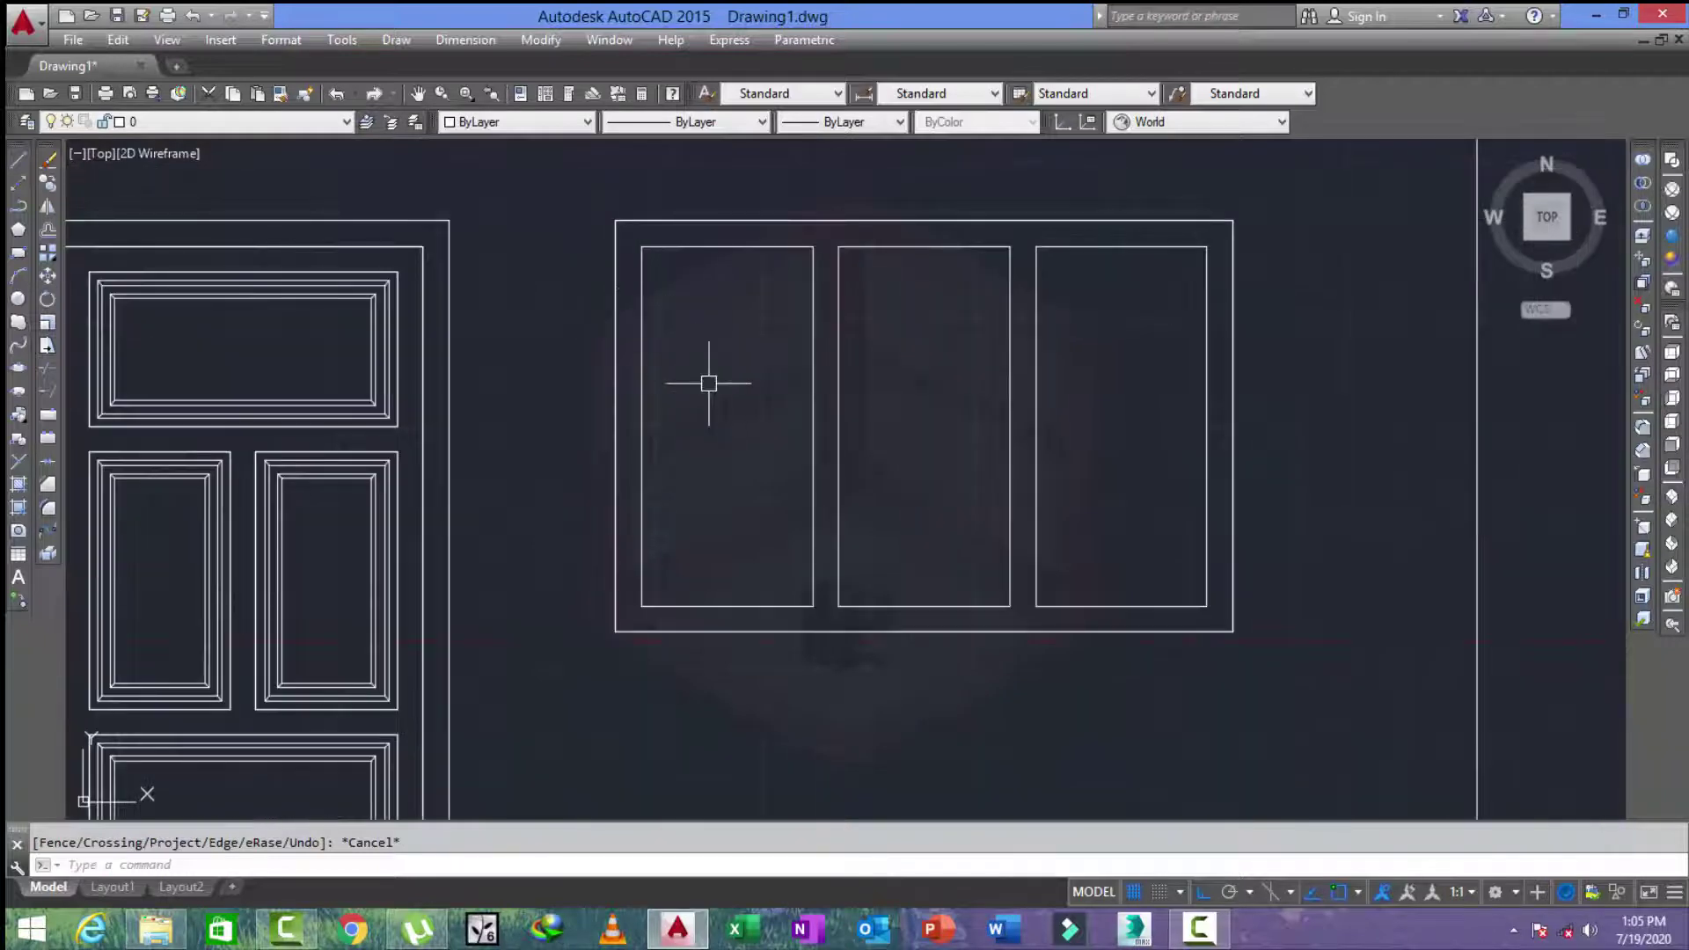
{"action": "type", "text": "o"}
Offset the left sash's top and bottom edges 1 inch inward.
{"action": "key", "text": "Return"}
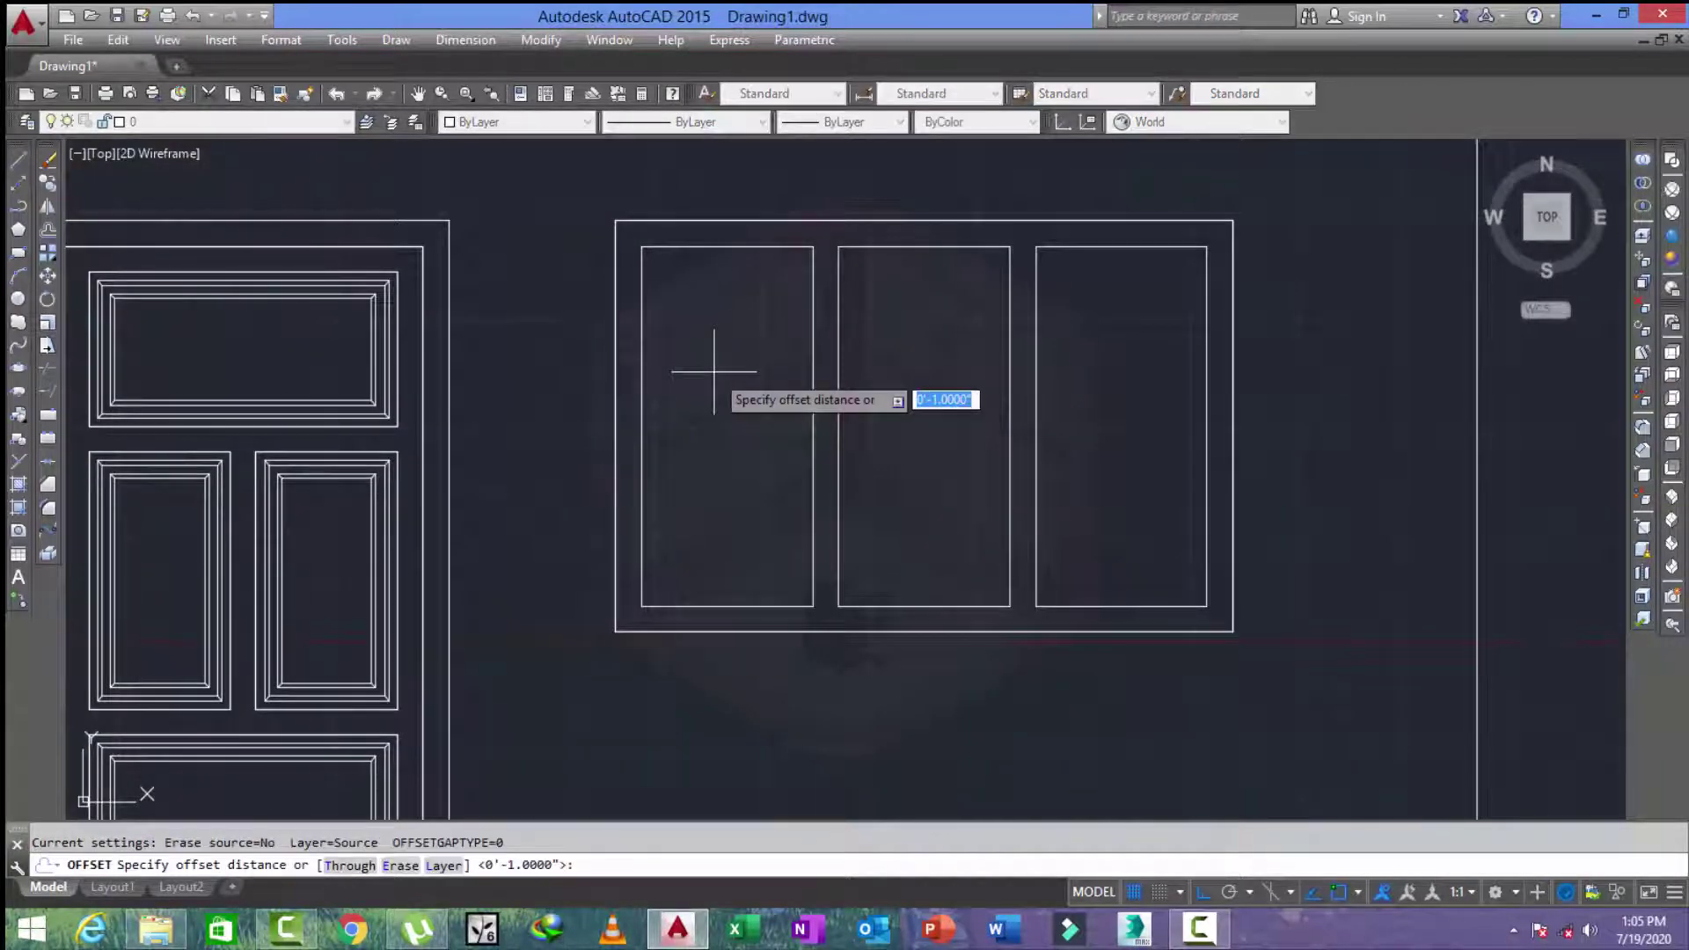
{"action": "key", "text": "Return"}
{"action": "left_click", "coordinate": [732, 249]}
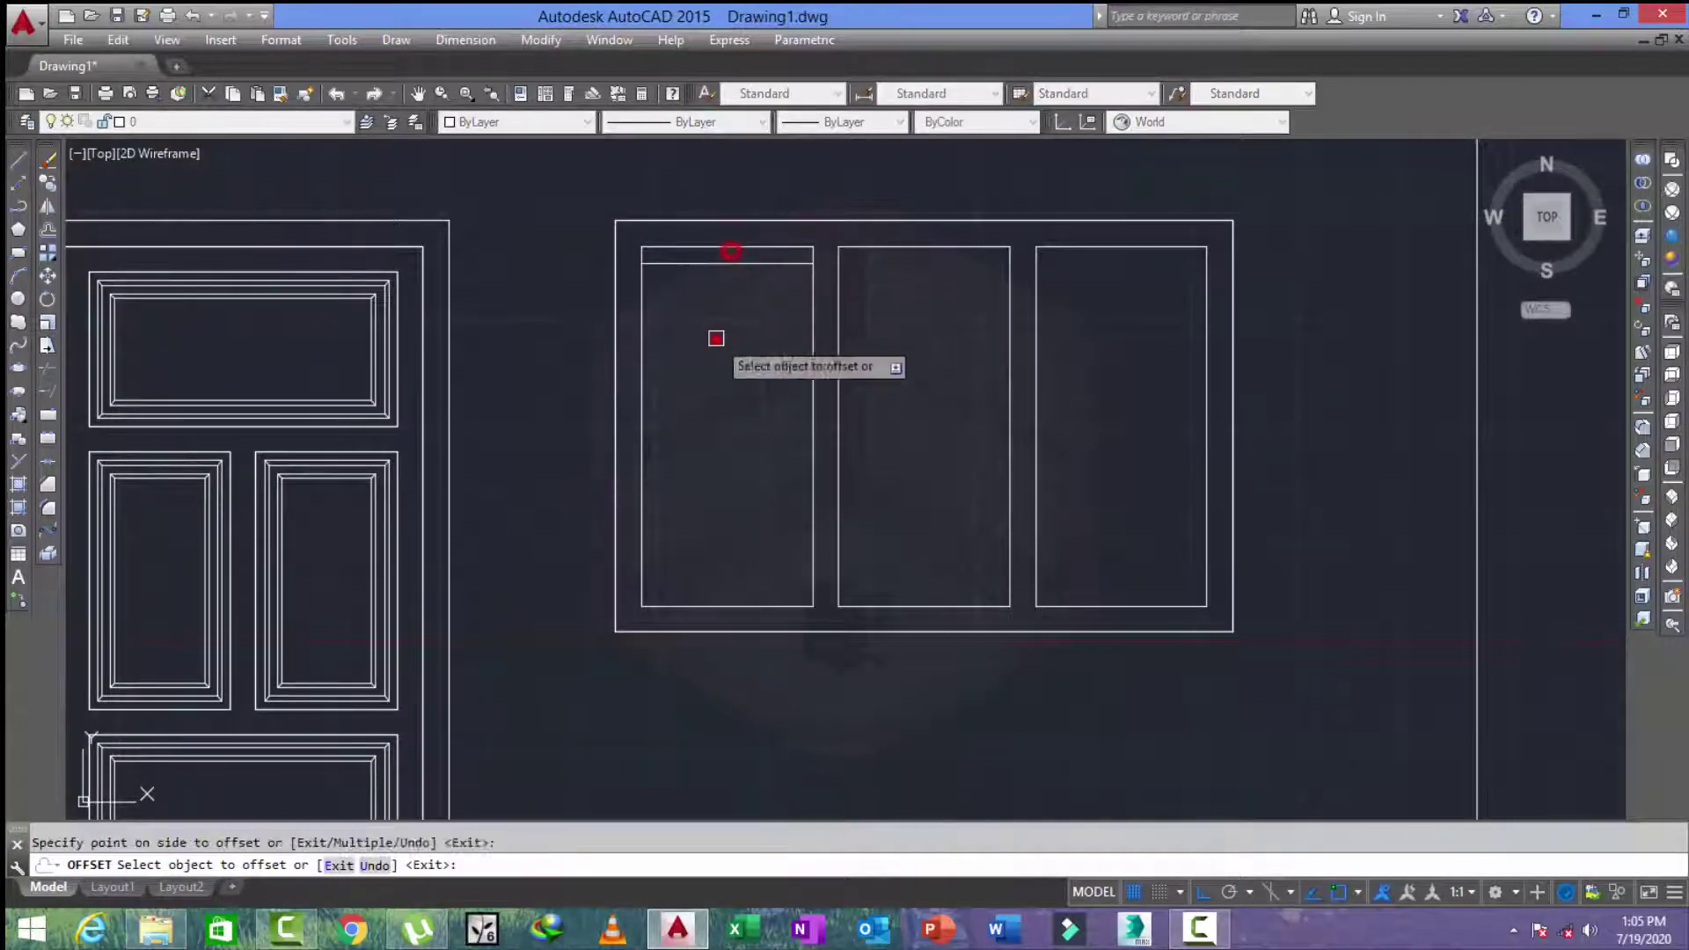
{"action": "left_click", "coordinate": [688, 395]}
{"action": "left_click", "coordinate": [733, 591]}
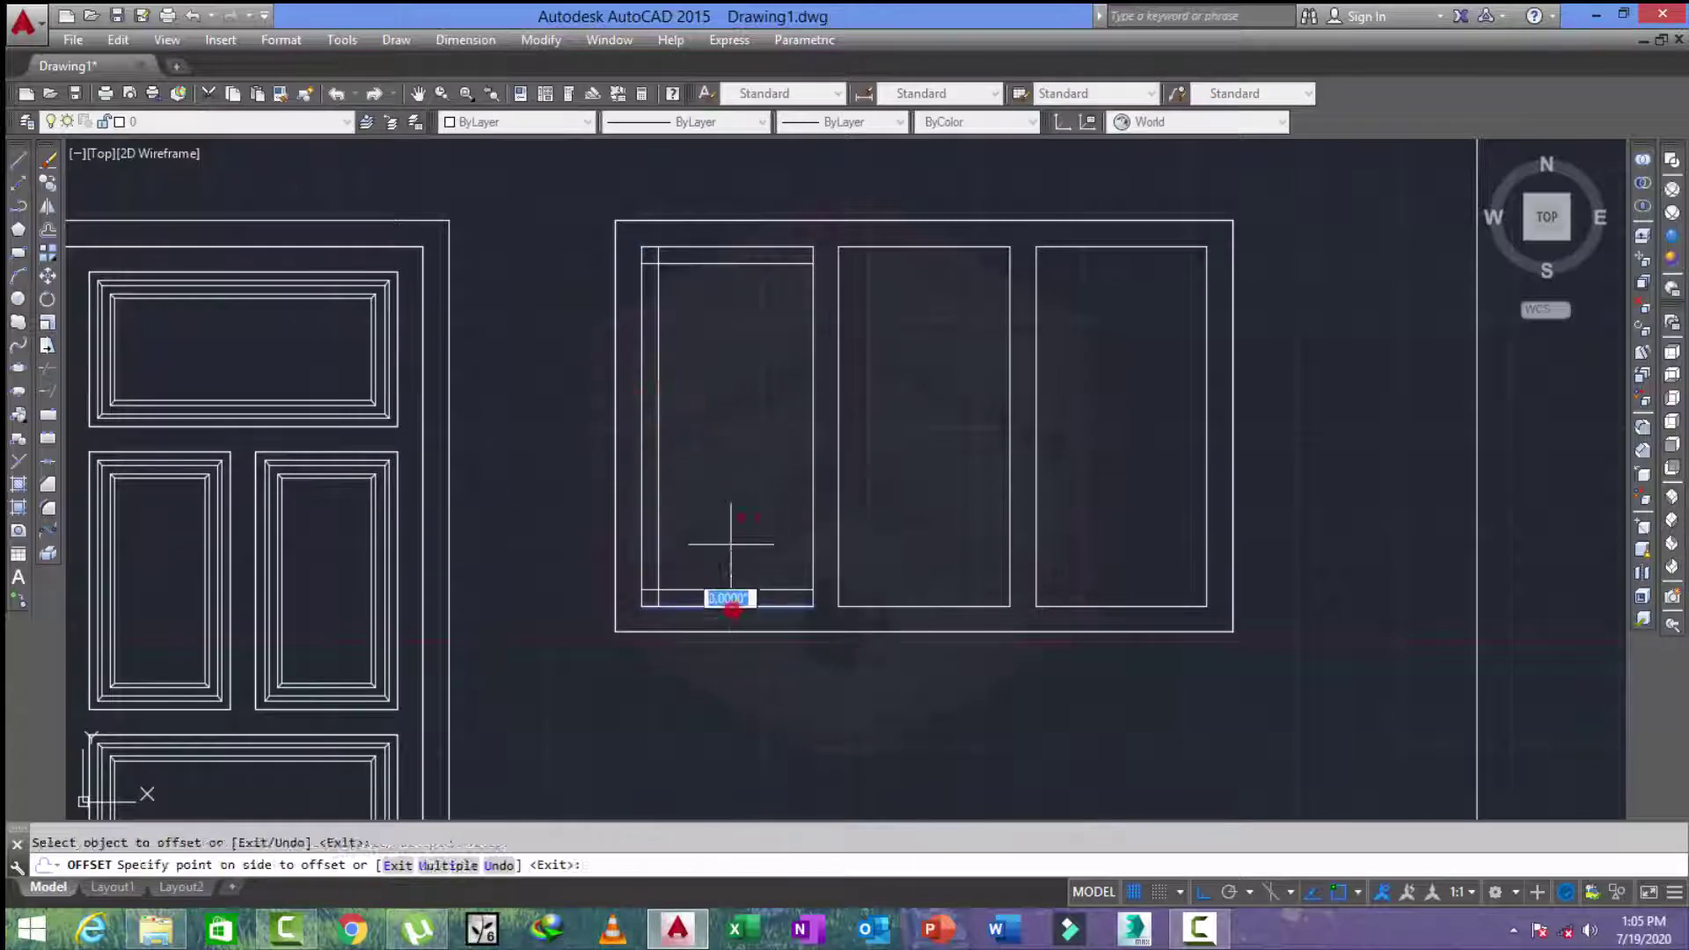
{"action": "left_click", "coordinate": [802, 492]}
{"action": "key", "text": "Escape"}
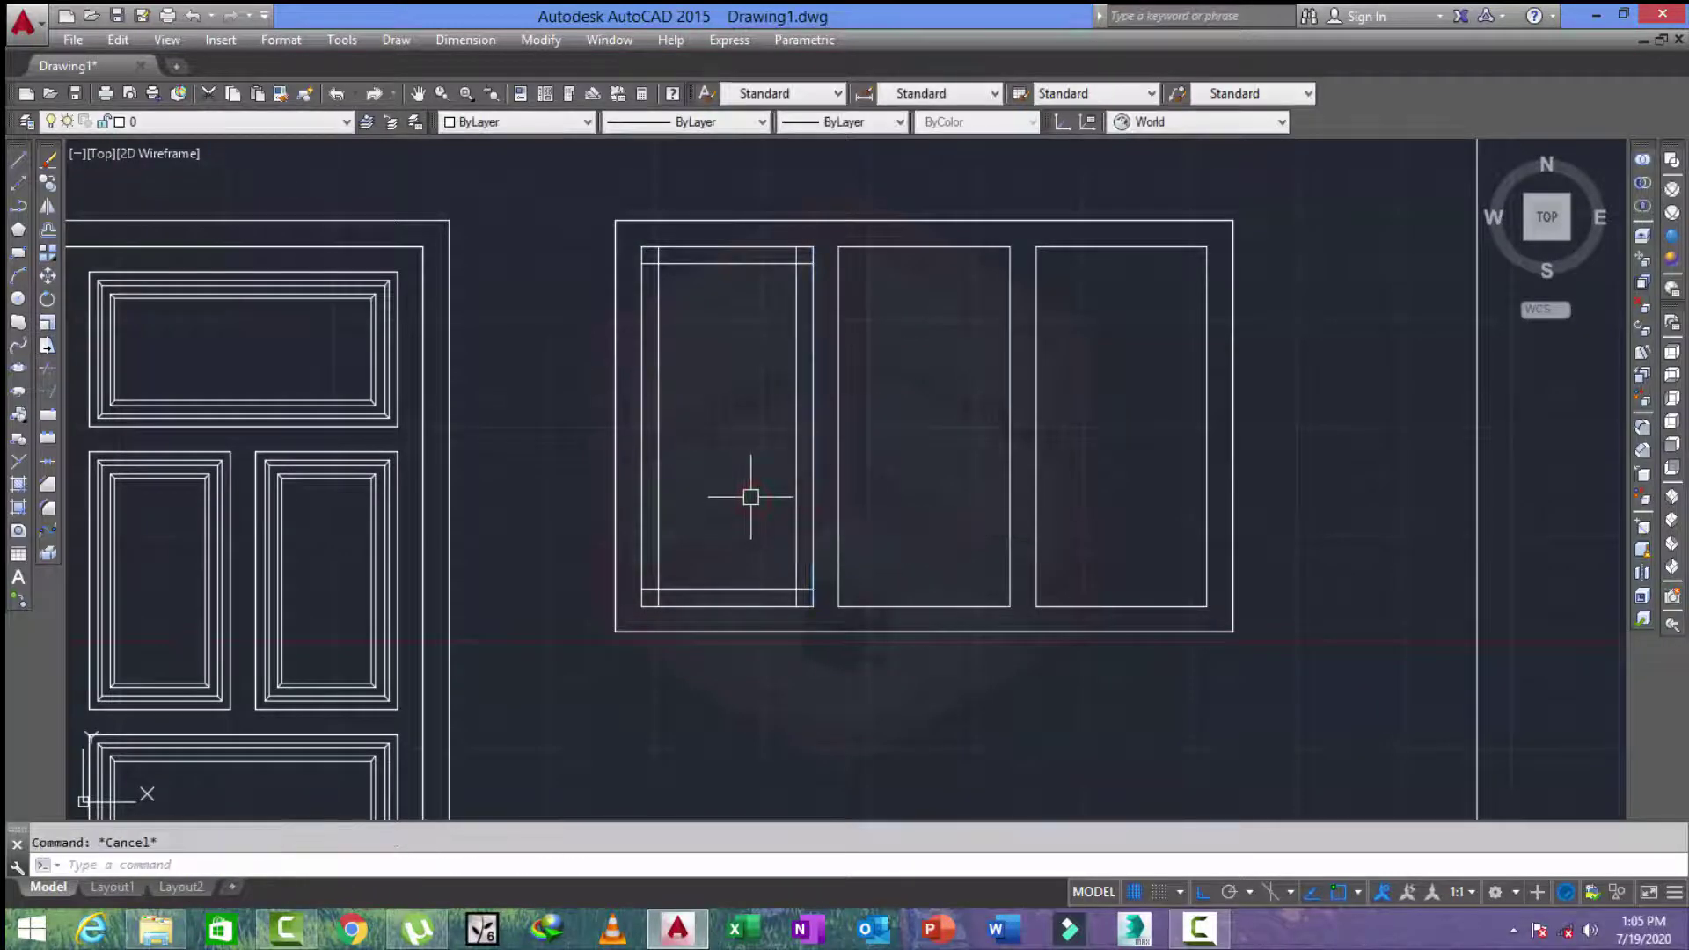
Trim the overlapping line ends at the corners of the inset sash outline.
{"action": "type", "text": "tr"}
{"action": "key", "text": "Return"}
{"action": "key", "text": "Return"}
{"action": "scroll", "coordinate": [710, 222], "scroll_direction": "up", "scroll_amount": 3}
{"action": "scroll", "coordinate": [699, 174], "scroll_direction": "up", "scroll_amount": 2}
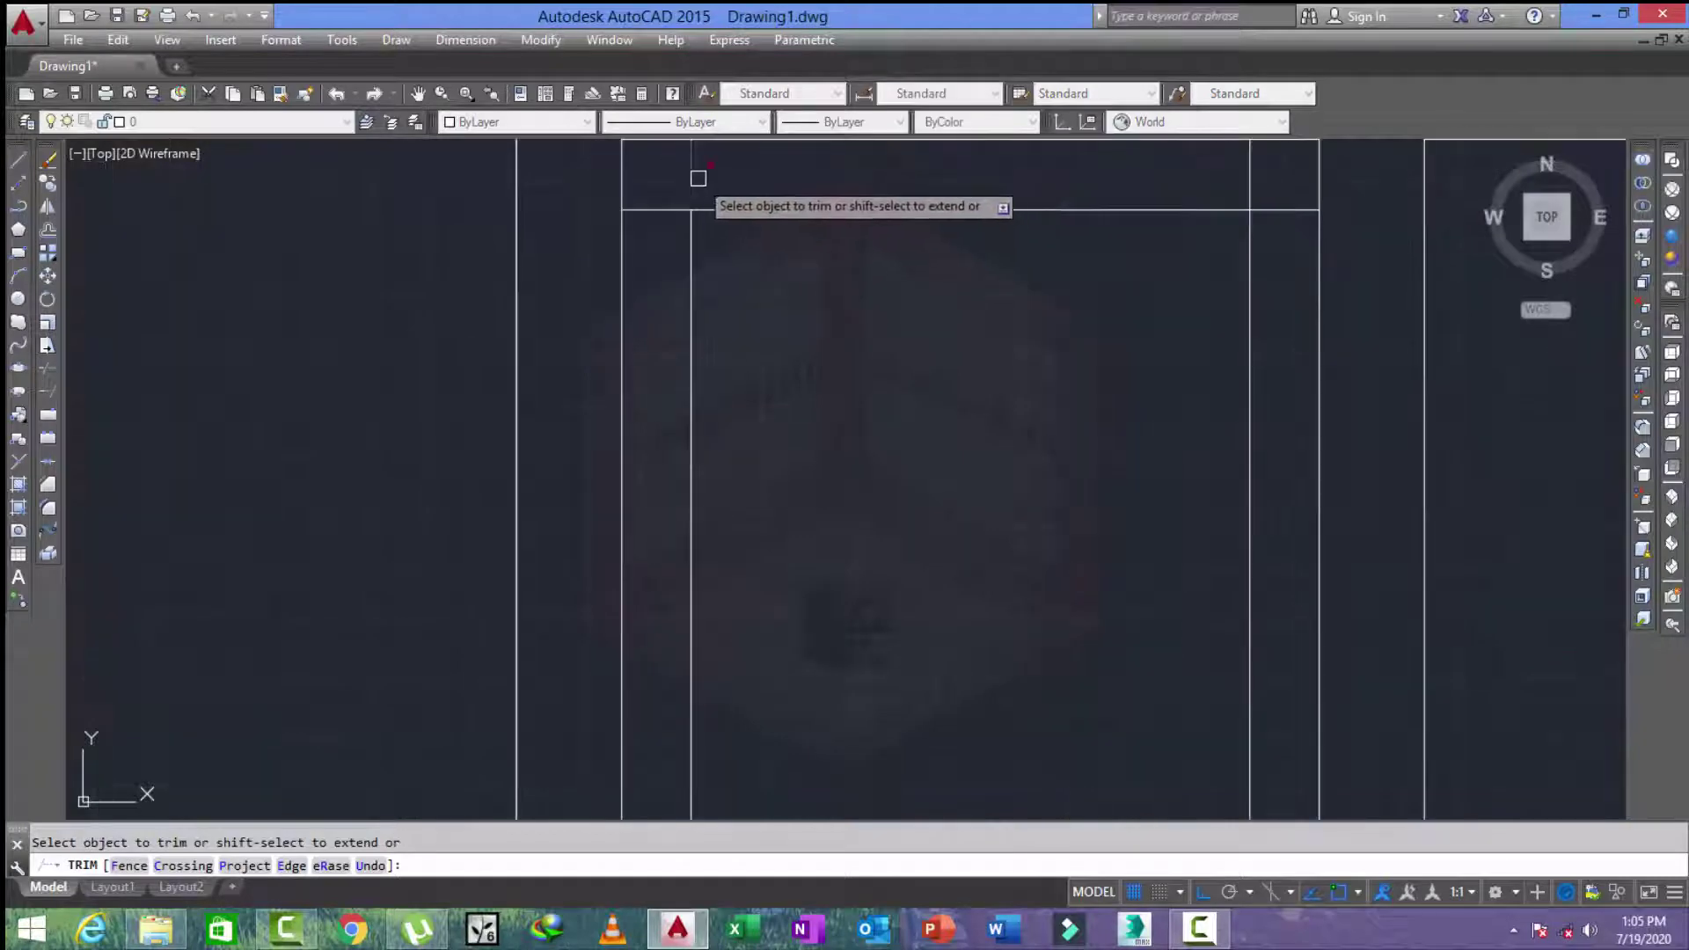
{"action": "scroll", "coordinate": [736, 324], "scroll_direction": "down", "scroll_amount": 3}
{"action": "scroll", "coordinate": [898, 287], "scroll_direction": "up", "scroll_amount": 4}
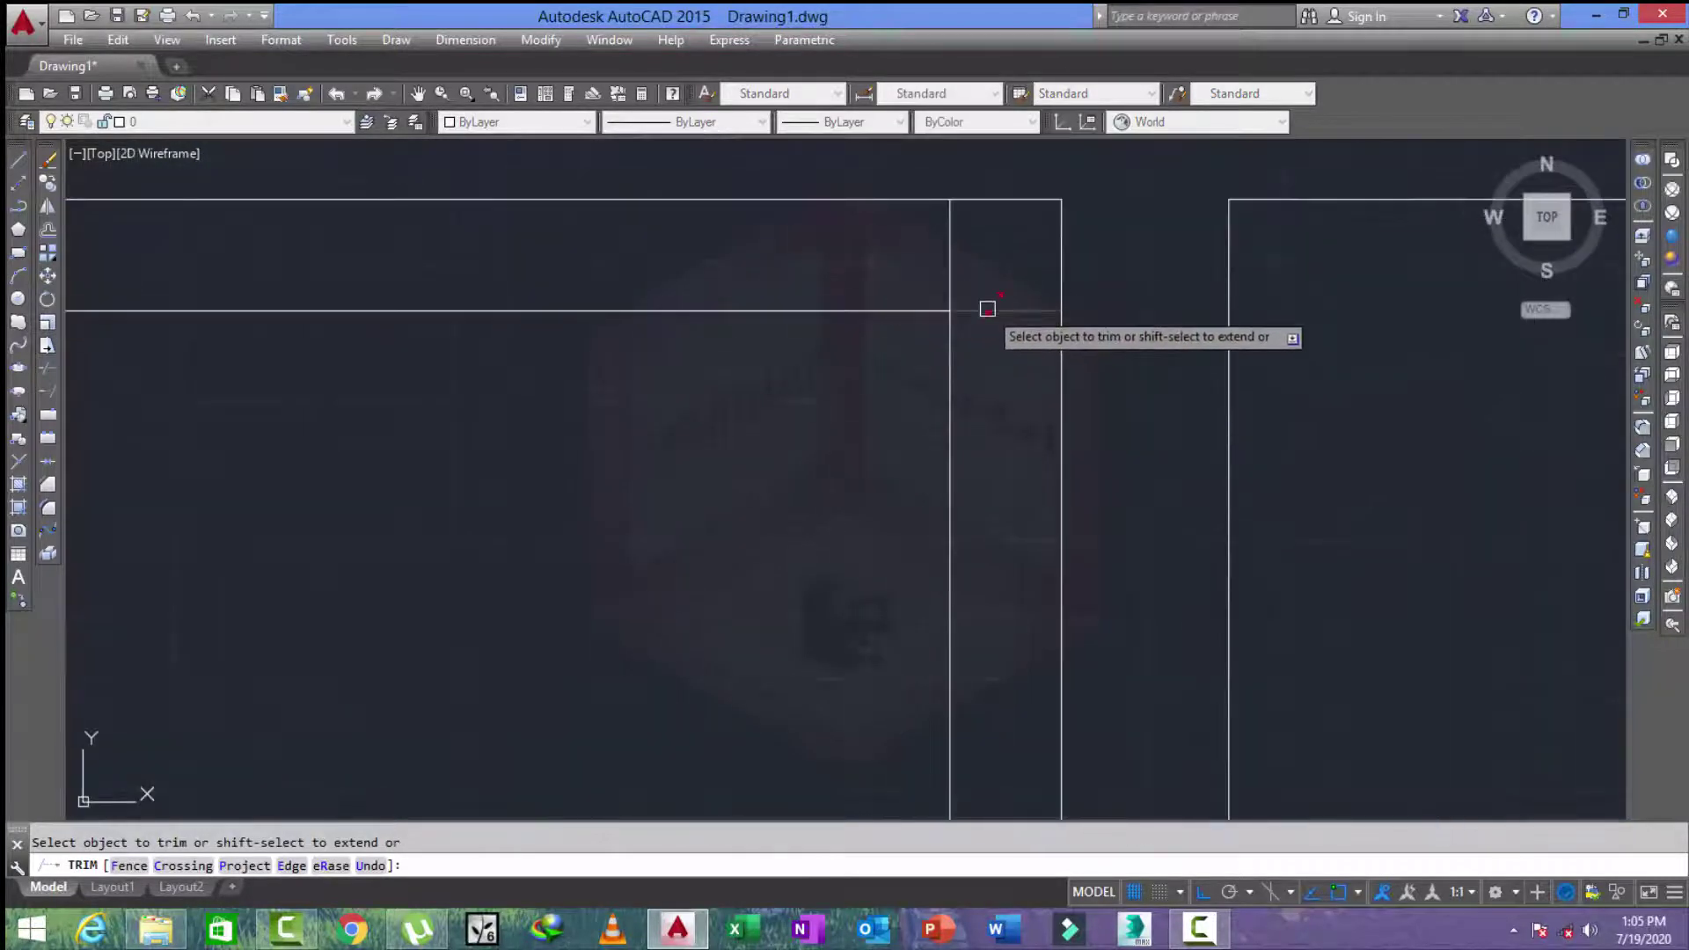
{"action": "scroll", "coordinate": [880, 237], "scroll_direction": "down", "scroll_amount": 3}
{"action": "scroll", "coordinate": [818, 215], "scroll_direction": "down", "scroll_amount": 1}
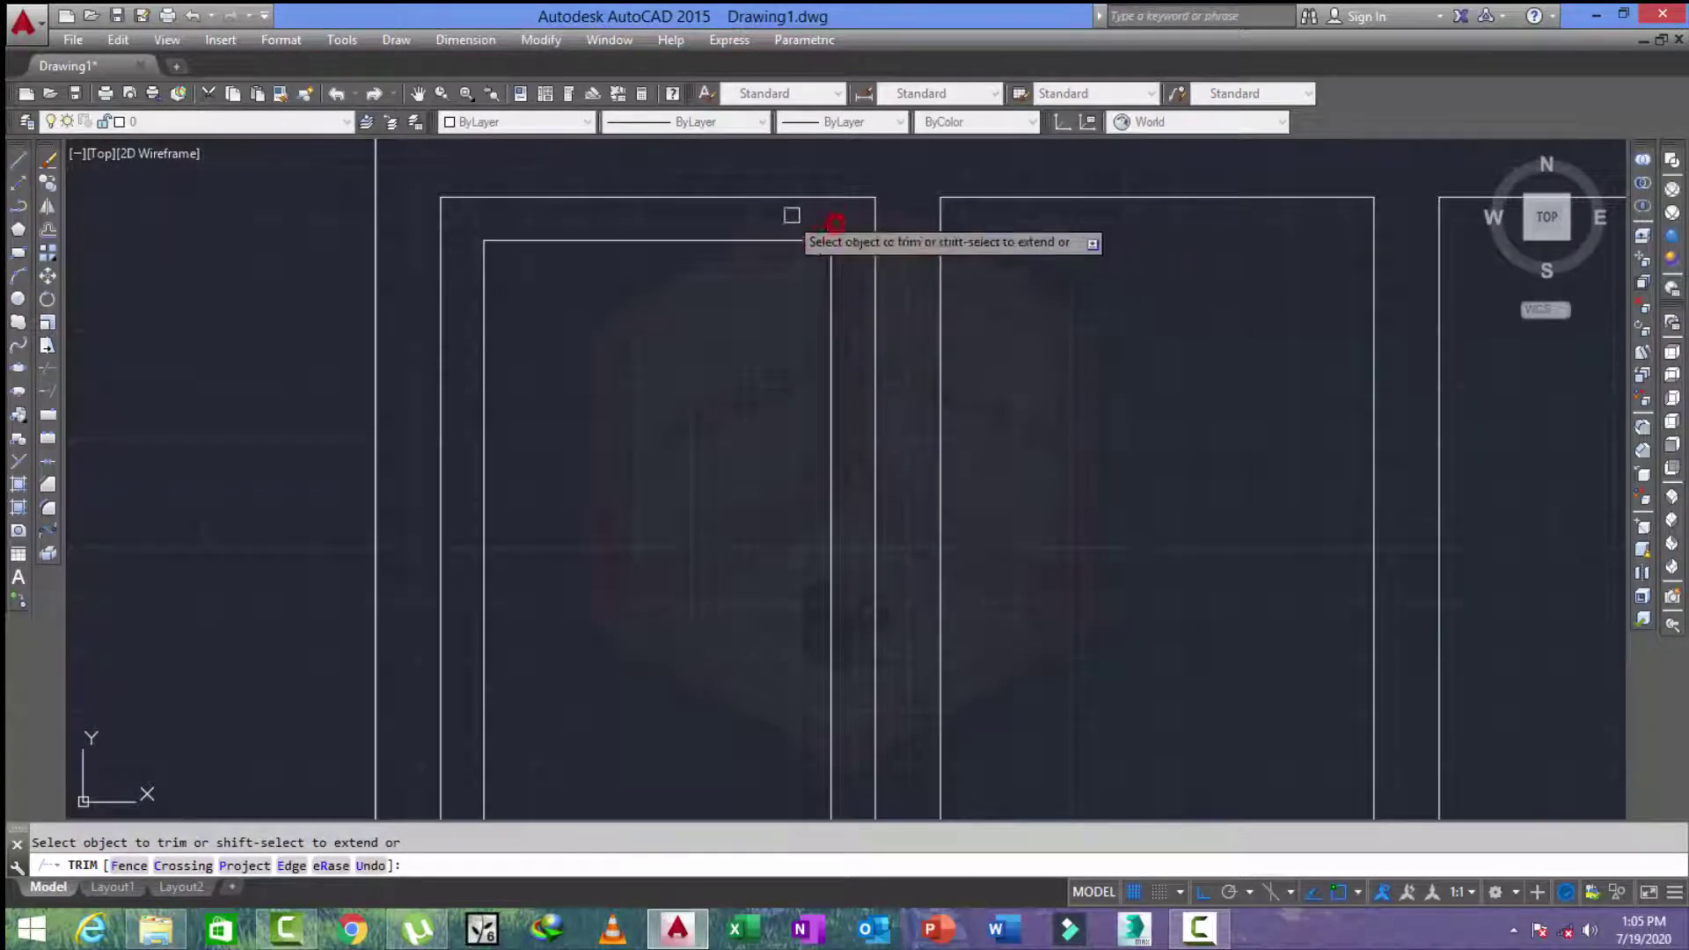
{"action": "scroll", "coordinate": [690, 551], "scroll_direction": "down", "scroll_amount": 2}
{"action": "scroll", "coordinate": [690, 551], "scroll_direction": "up", "scroll_amount": 5}
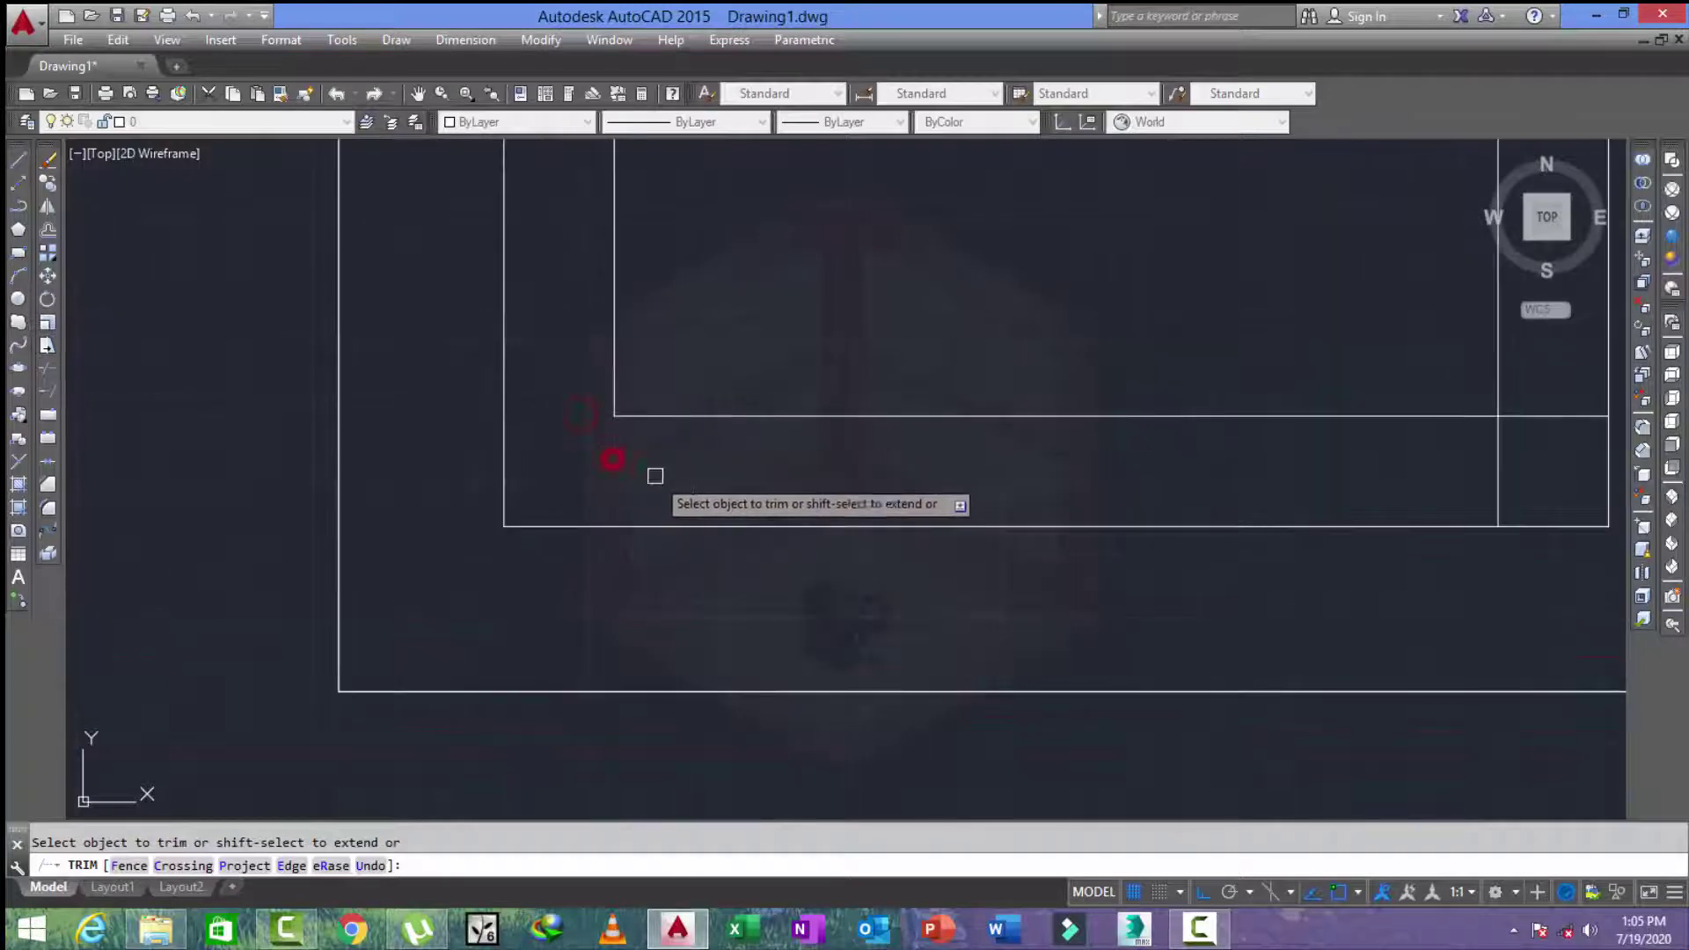
{"action": "scroll", "coordinate": [905, 464], "scroll_direction": "down", "scroll_amount": 3}
{"action": "scroll", "coordinate": [905, 464], "scroll_direction": "up", "scroll_amount": 2}
{"action": "left_click", "coordinate": [1091, 475]}
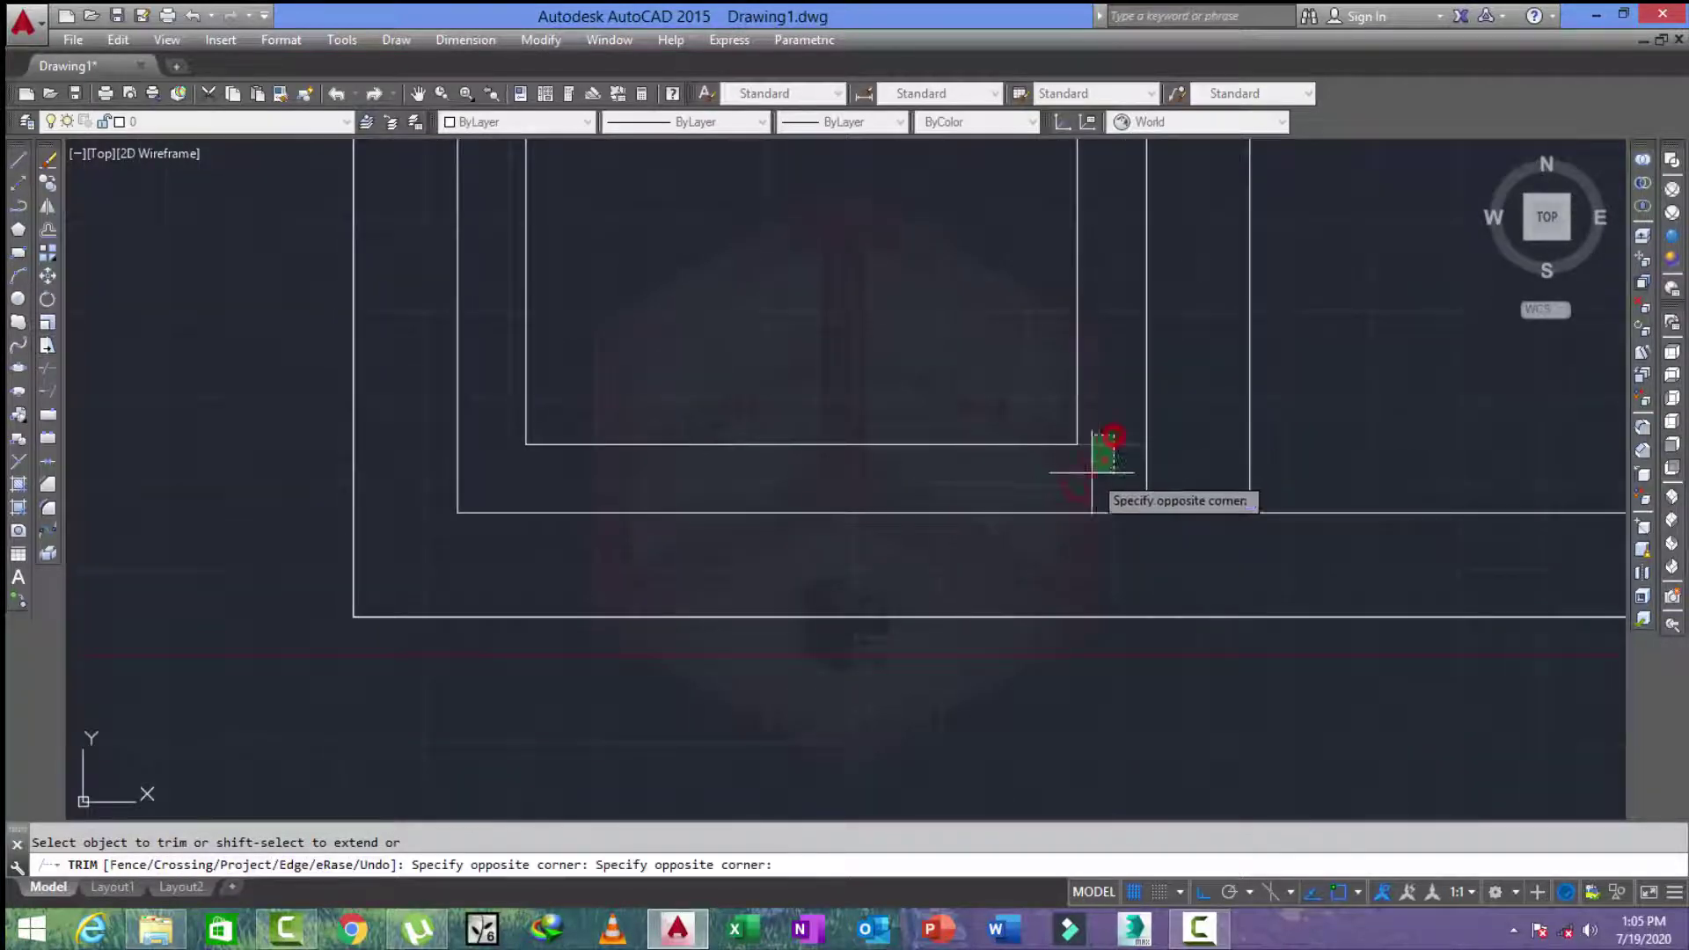
{"action": "left_click", "coordinate": [1100, 436]}
{"action": "scroll", "coordinate": [917, 486], "scroll_direction": "down", "scroll_amount": 3}
{"action": "key", "text": "Escape"}
Offset sash lines 8 inches inward to place two rail lines in the left sash.
{"action": "key", "text": "Return"}
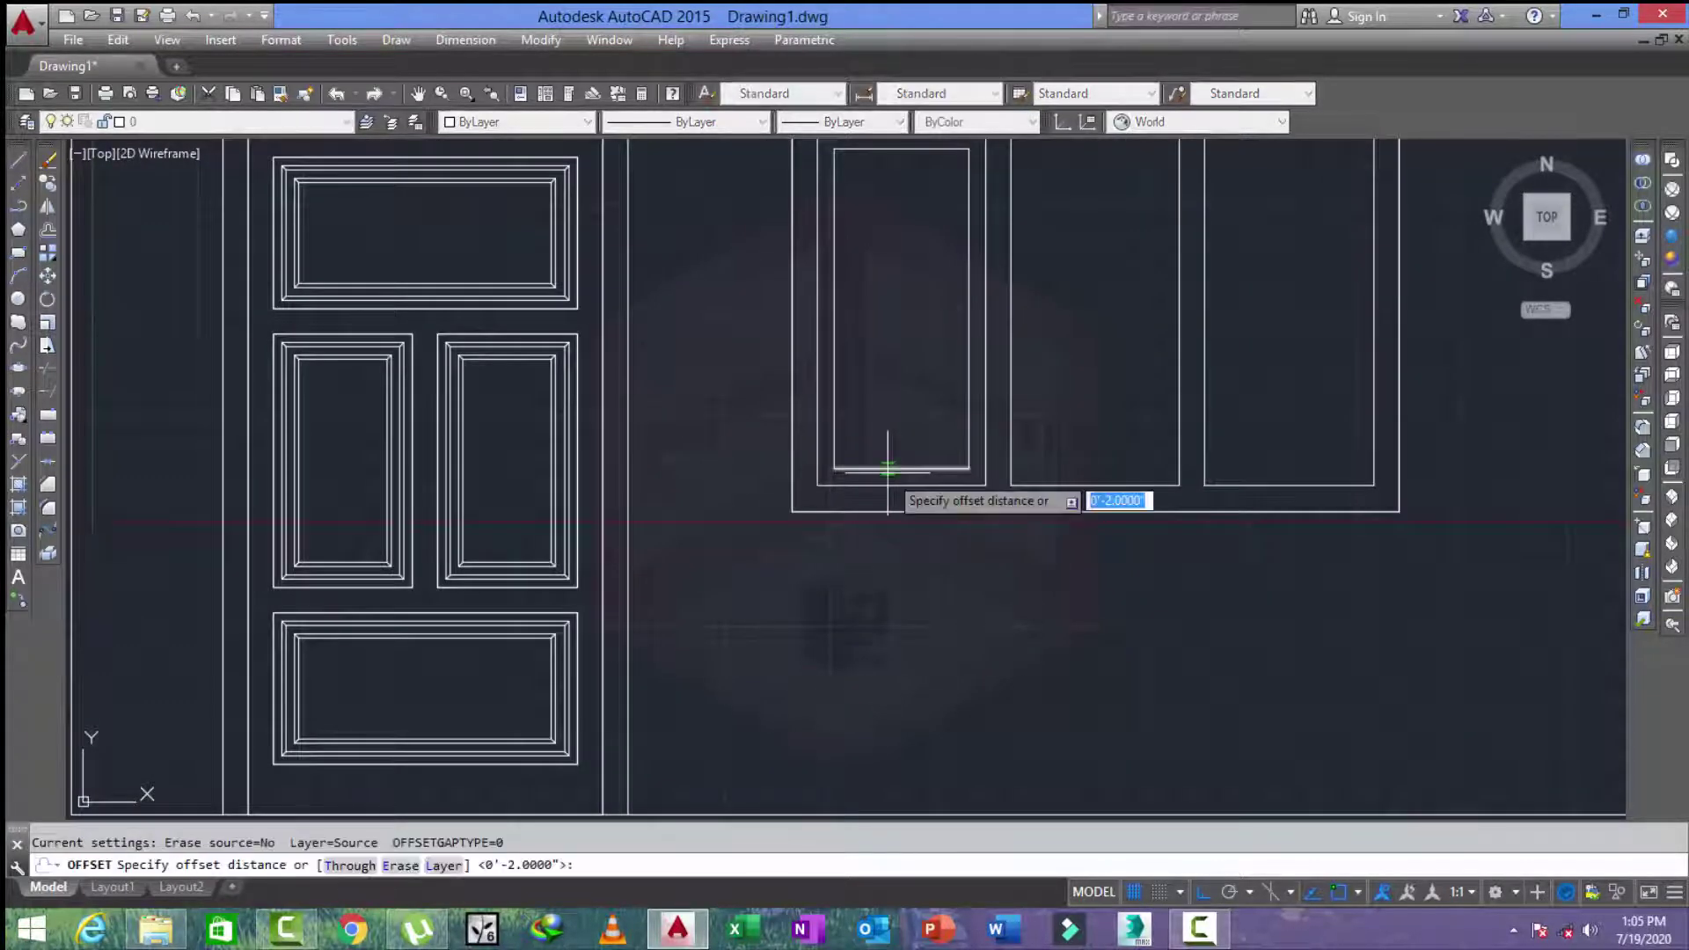
{"action": "type", "text": "8"}
{"action": "key", "text": "Return"}
{"action": "left_click", "coordinate": [885, 423]}
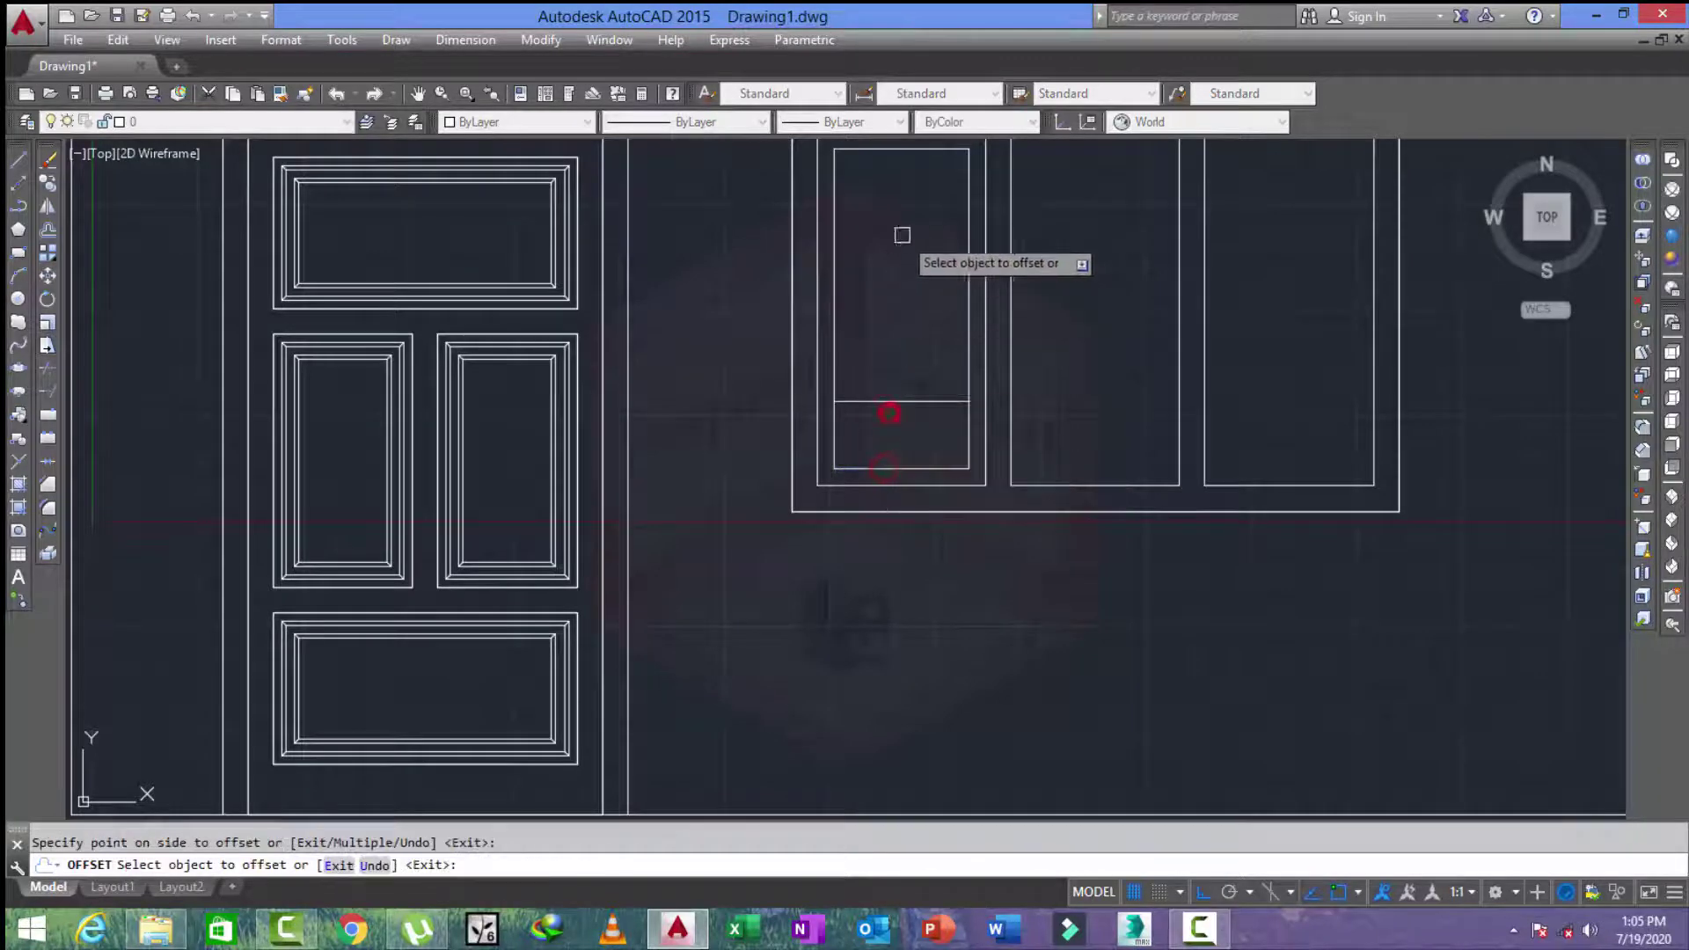
{"action": "left_click", "coordinate": [902, 151]}
{"action": "left_click", "coordinate": [887, 226]}
{"action": "key", "text": "Escape"}
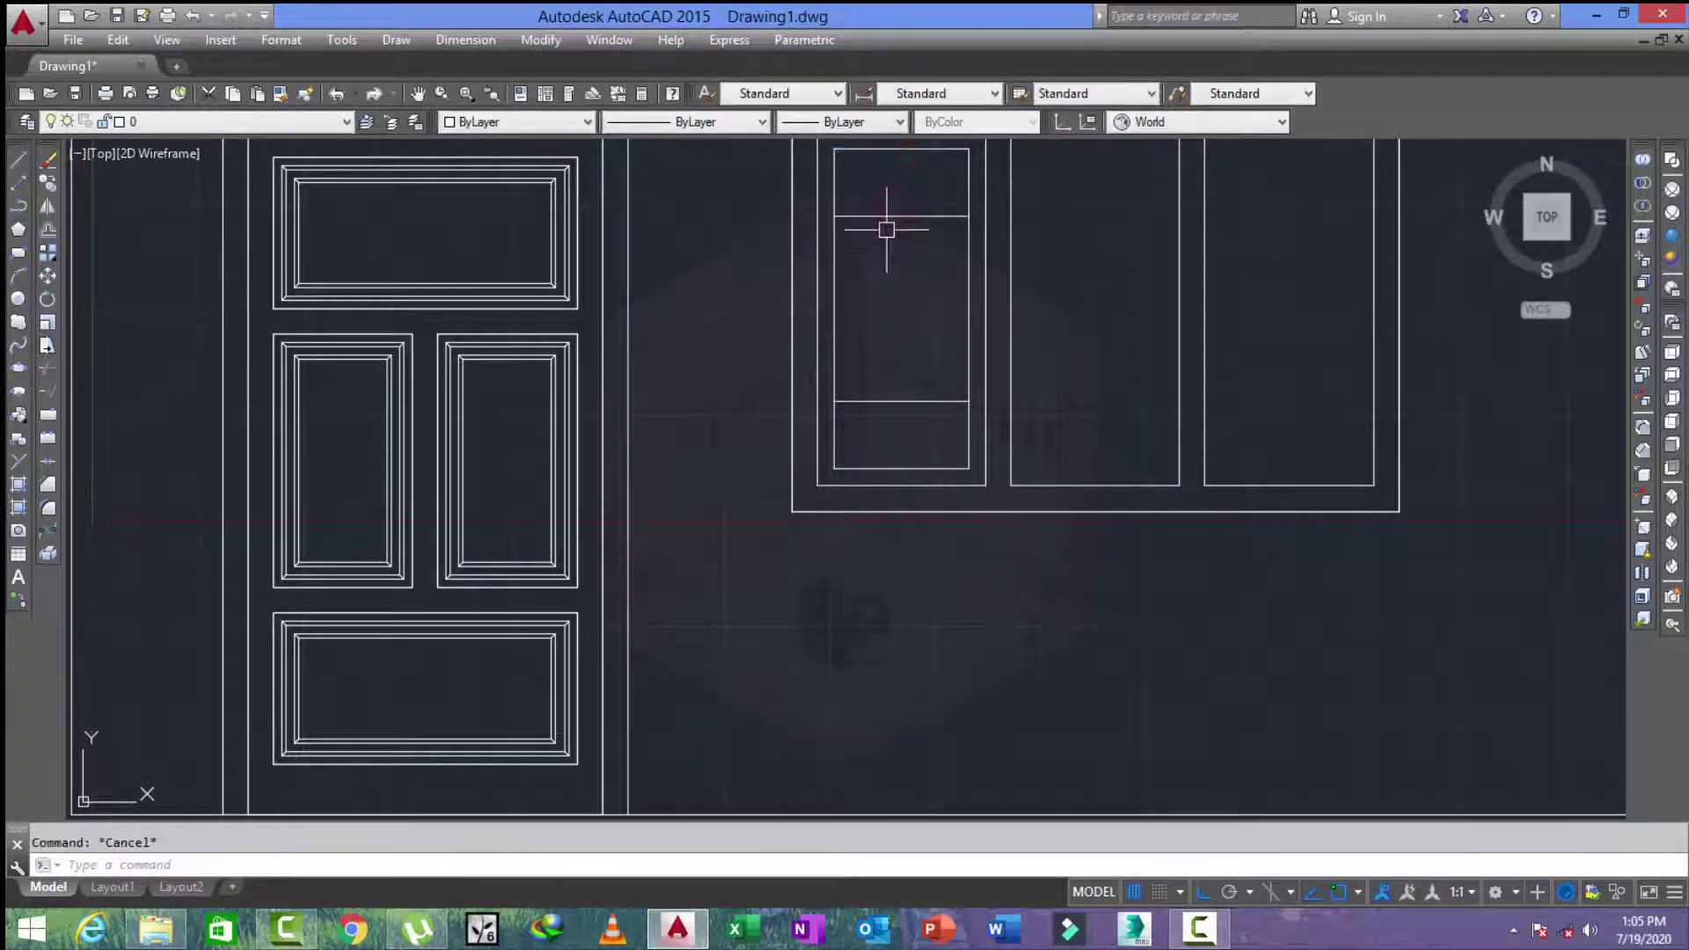
Offset the upper and lower rail lines to make each rail 2 units thick.
{"action": "key", "text": "Return"}
{"action": "key", "text": "Return"}
{"action": "left_click", "coordinate": [854, 403]}
{"action": "left_click", "coordinate": [868, 341]}
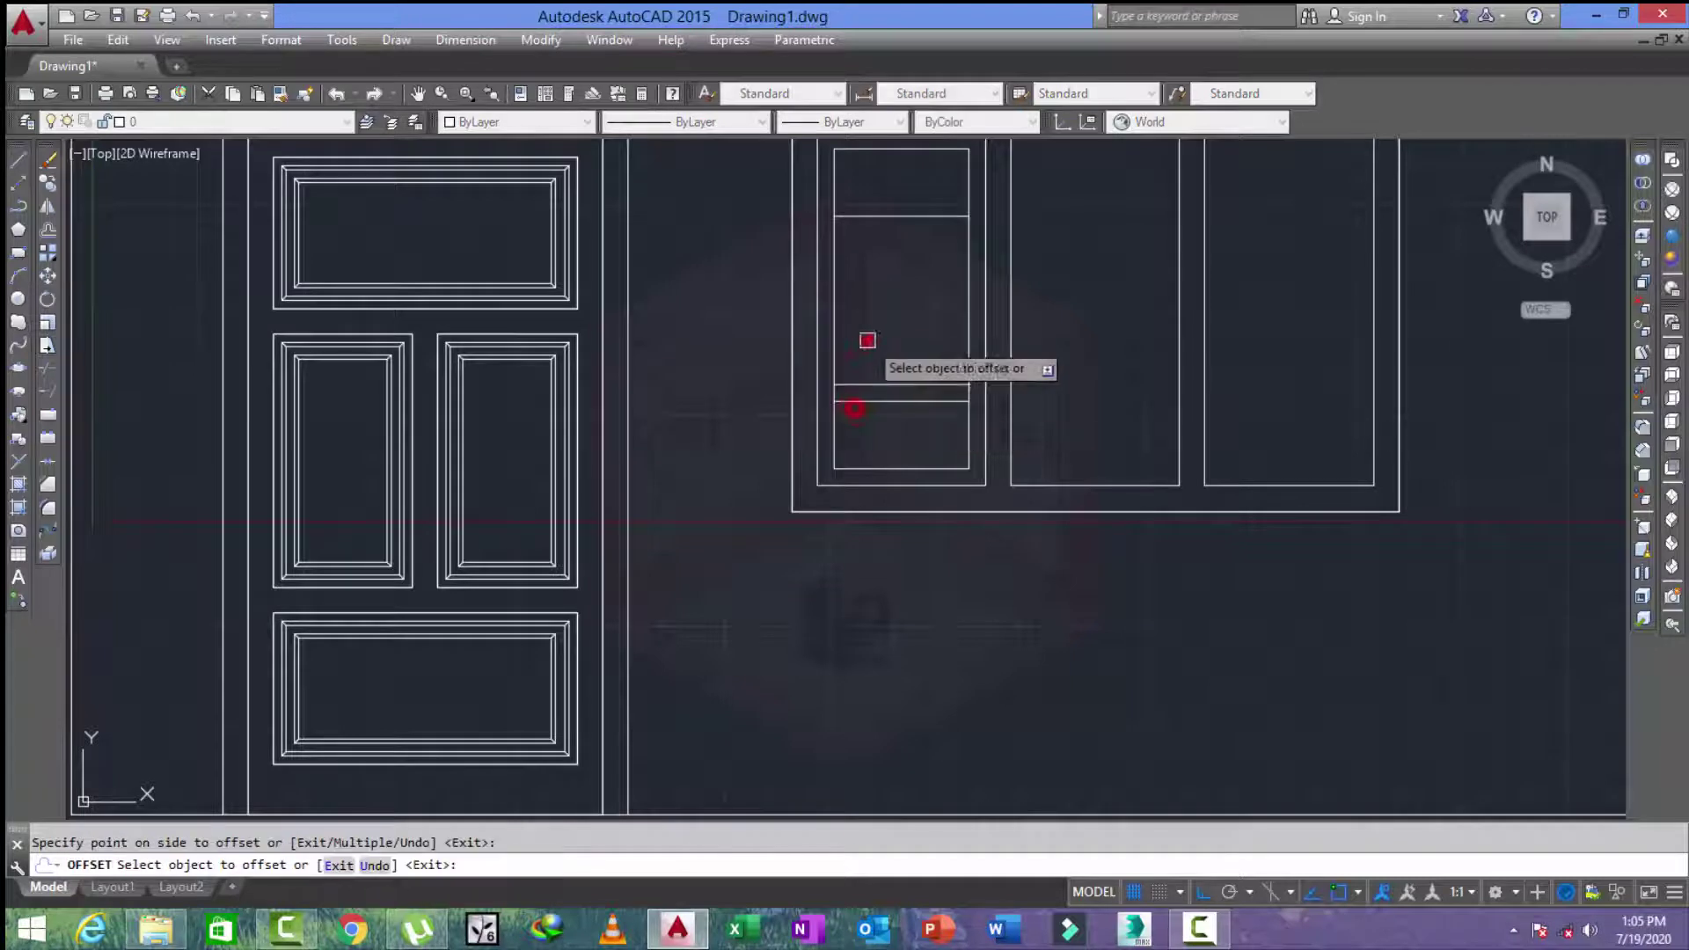
{"action": "left_click", "coordinate": [901, 220]}
{"action": "left_click", "coordinate": [888, 273]}
{"action": "key", "text": "Escape"}
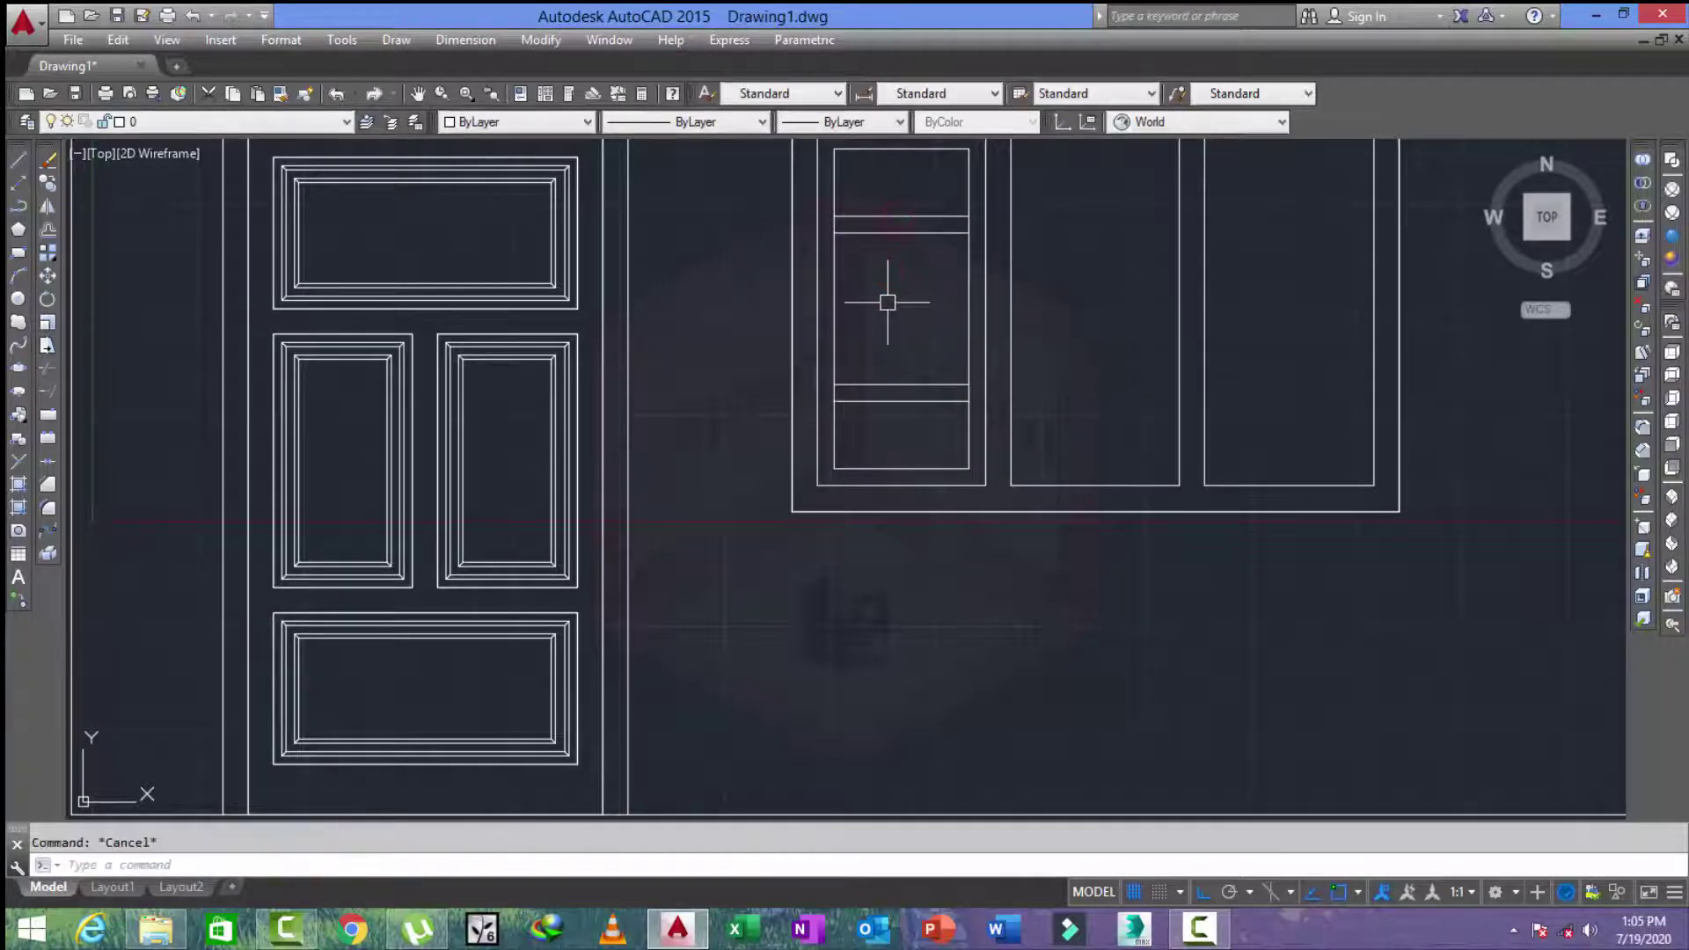
Trim the stray vertical segments, leaving small top, tall middle and small bottom panels.
{"action": "type", "text": "r"}
{"action": "key", "text": "Return"}
{"action": "key", "text": "Return"}
{"action": "scroll", "coordinate": [849, 256], "scroll_direction": "up", "scroll_amount": 3}
{"action": "scroll", "coordinate": [818, 196], "scroll_direction": "up", "scroll_amount": 2}
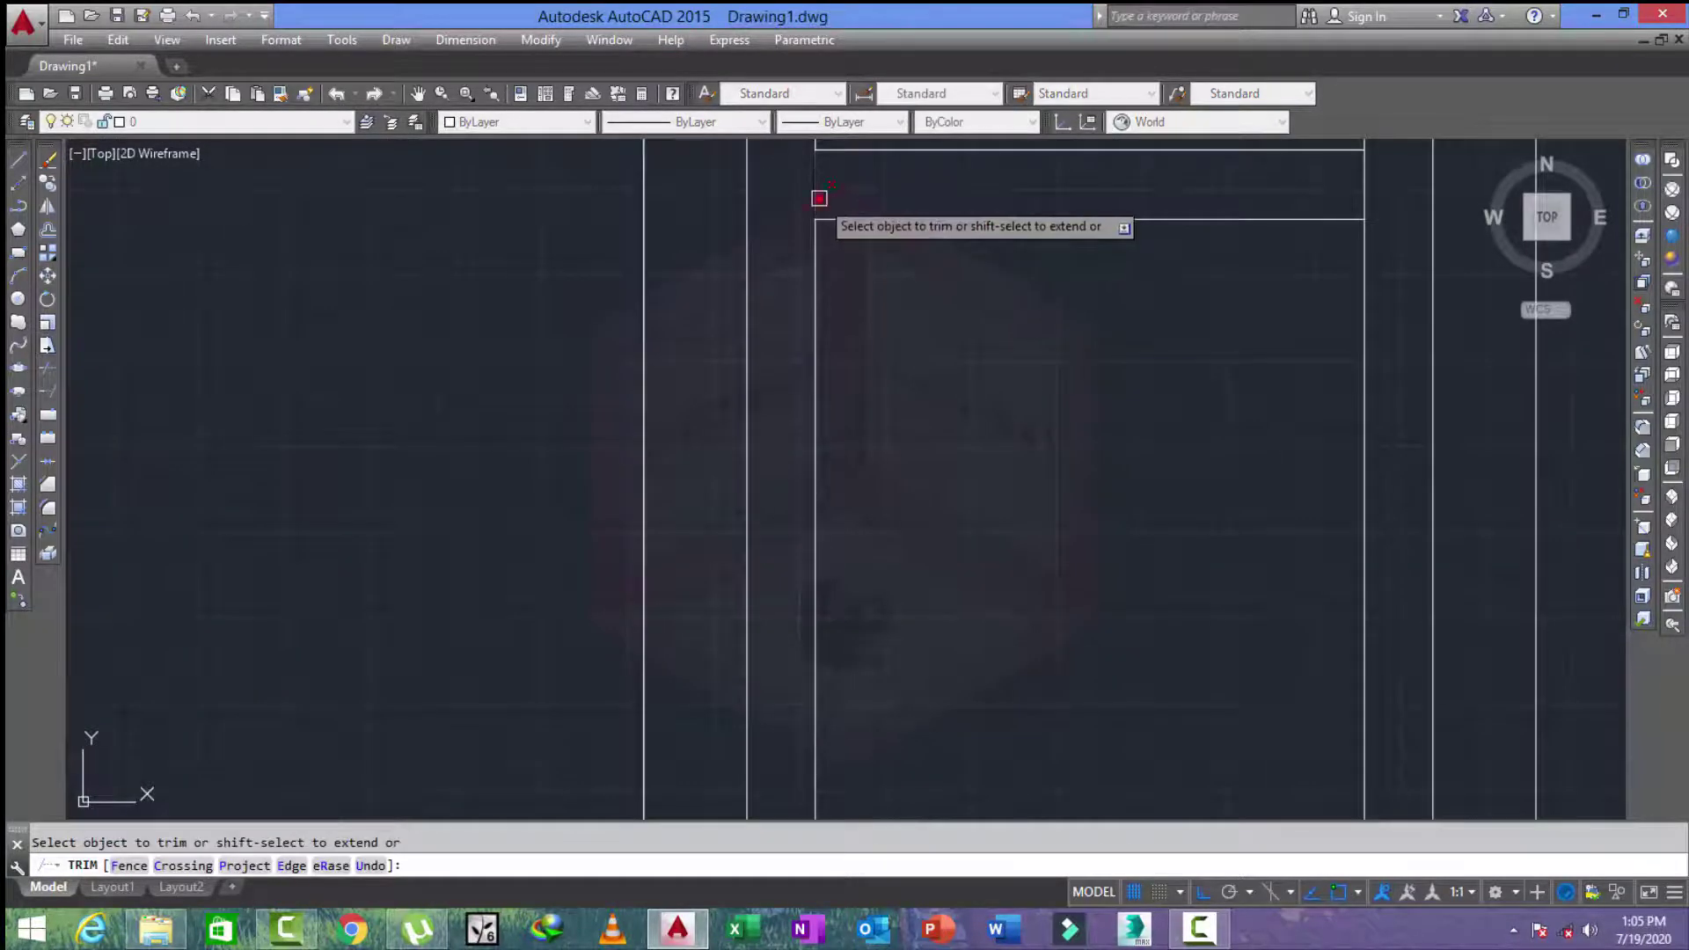
{"action": "scroll", "coordinate": [954, 230], "scroll_direction": "down", "scroll_amount": 4}
{"action": "scroll", "coordinate": [933, 464], "scroll_direction": "up", "scroll_amount": 4}
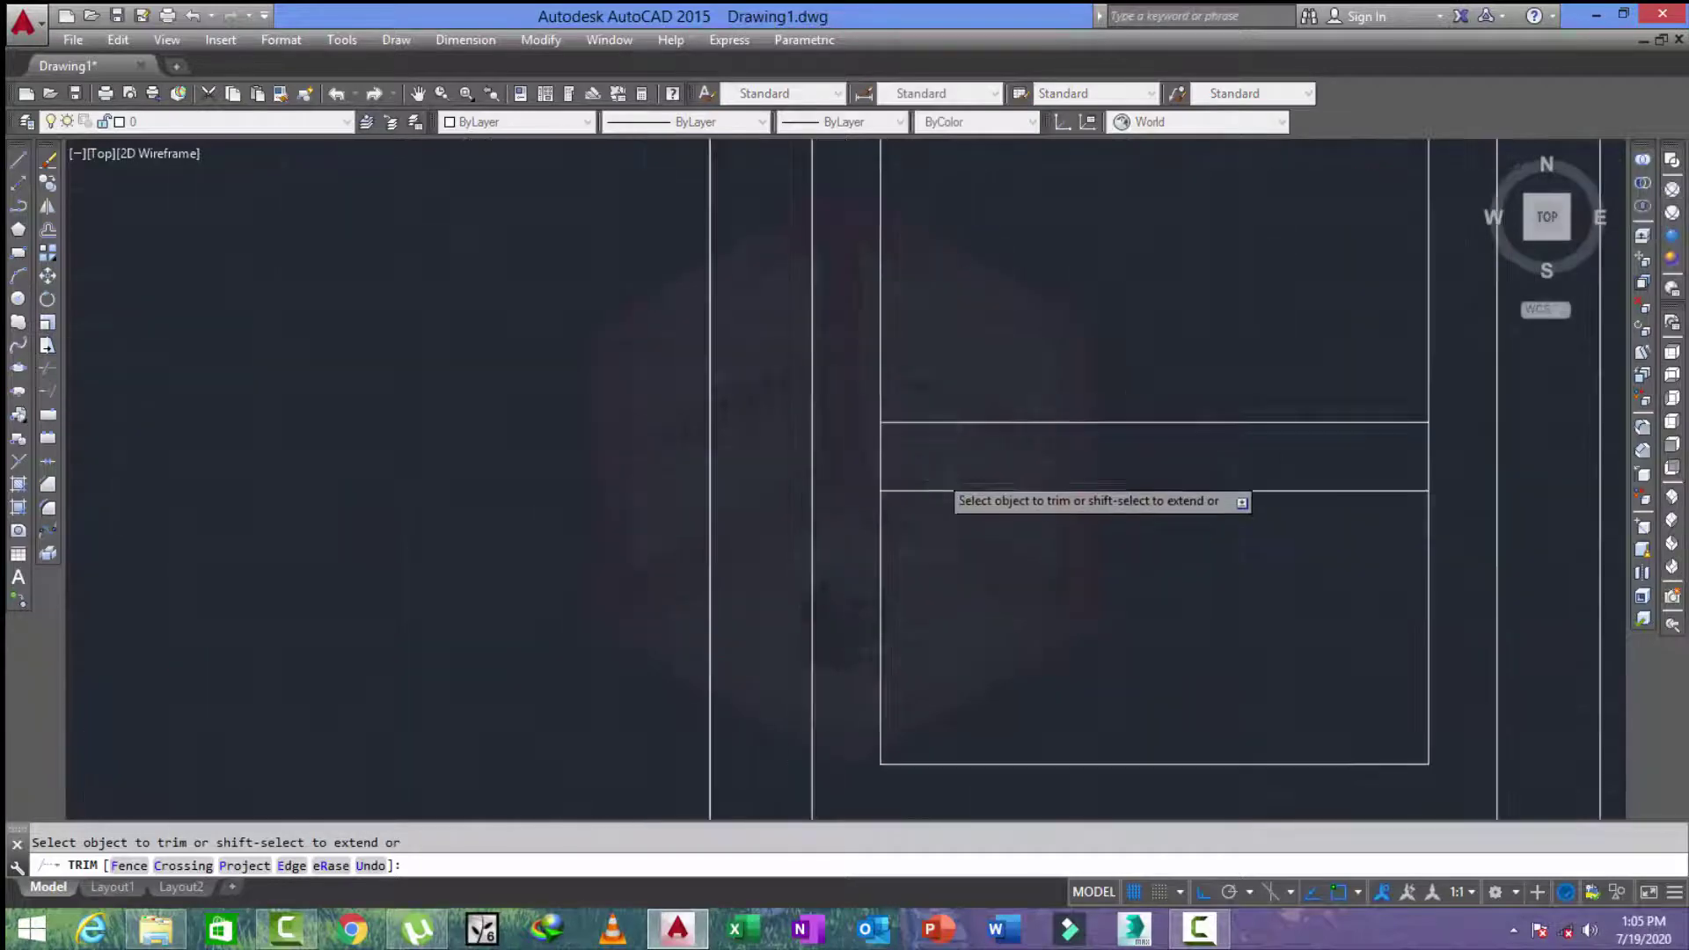
{"action": "left_click", "coordinate": [881, 468]}
{"action": "scroll", "coordinate": [1259, 487], "scroll_direction": "down", "scroll_amount": 4}
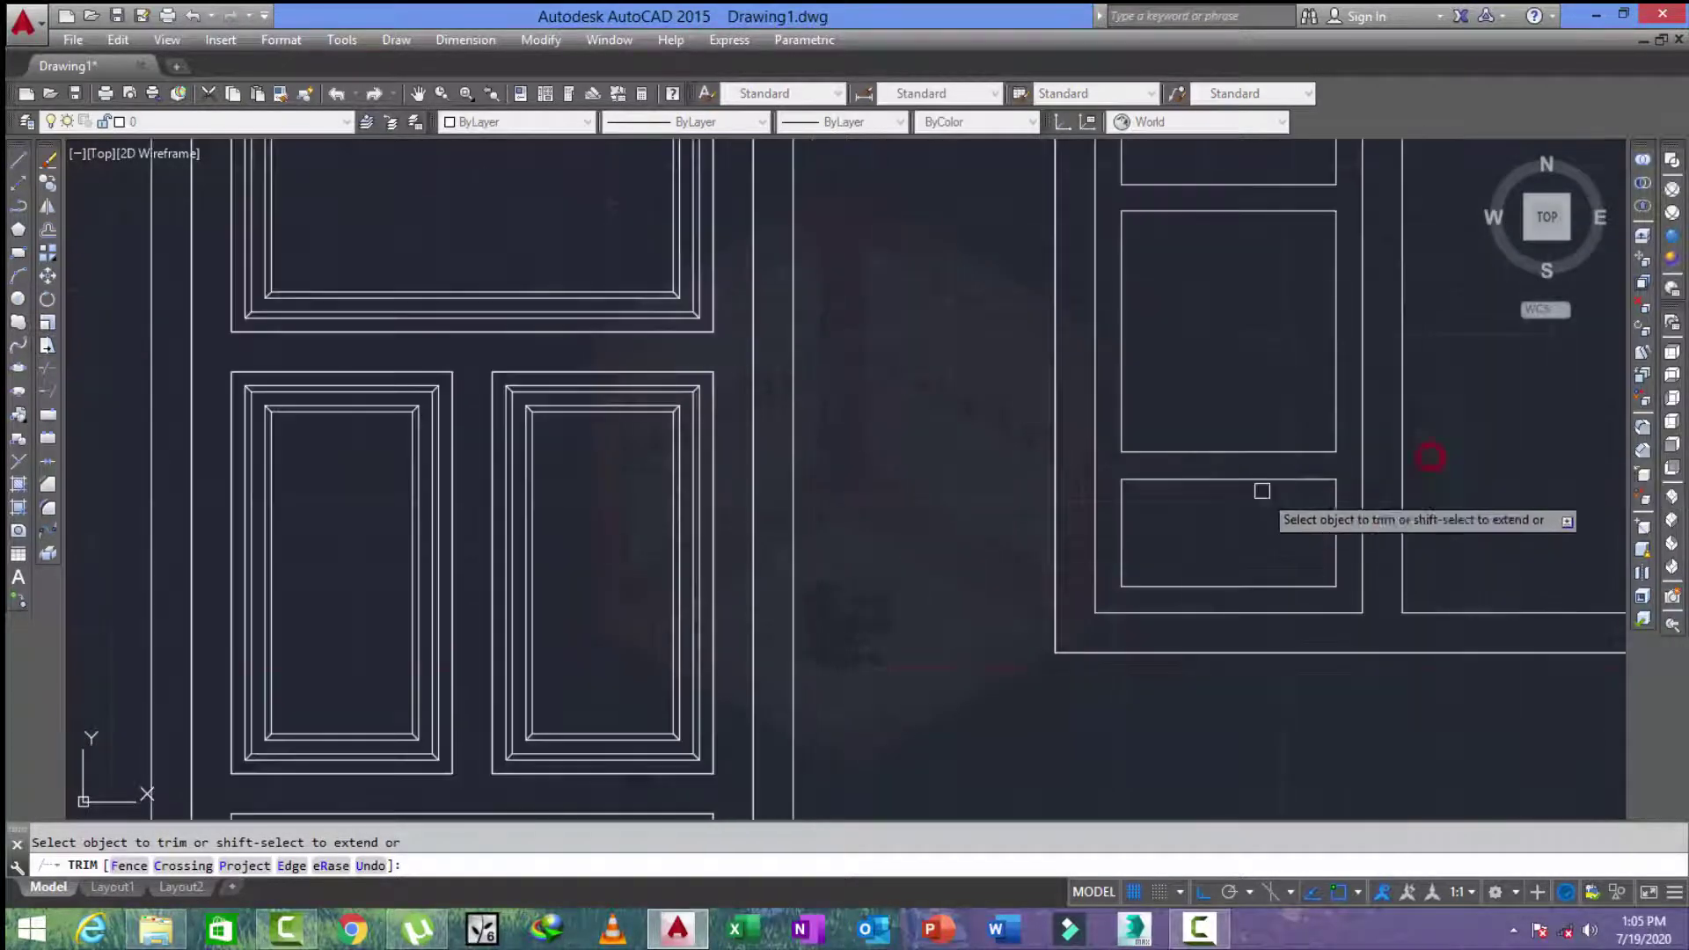
{"action": "key", "text": "Escape"}
{"action": "scroll", "coordinate": [1155, 524], "scroll_direction": "down", "scroll_amount": 2}
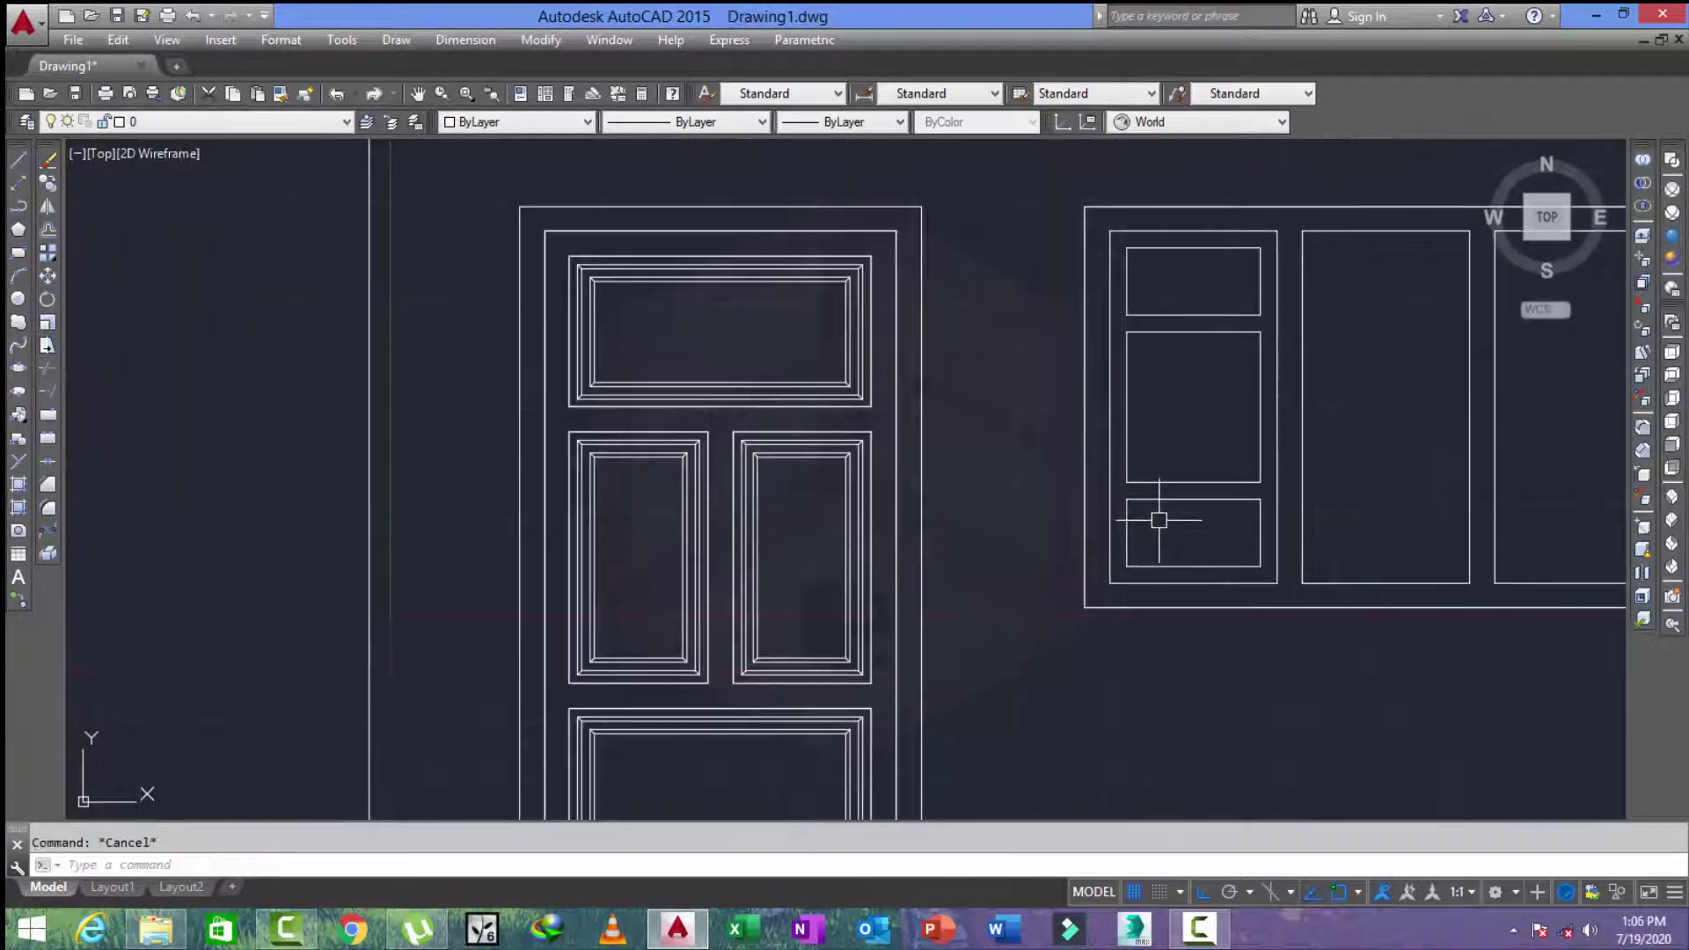
Draw a vertical centre divider from the middle panel's top to its bottom.
{"action": "type", "text": "l"}
{"action": "key", "text": "Return"}
{"action": "left_click", "coordinate": [1193, 333]}
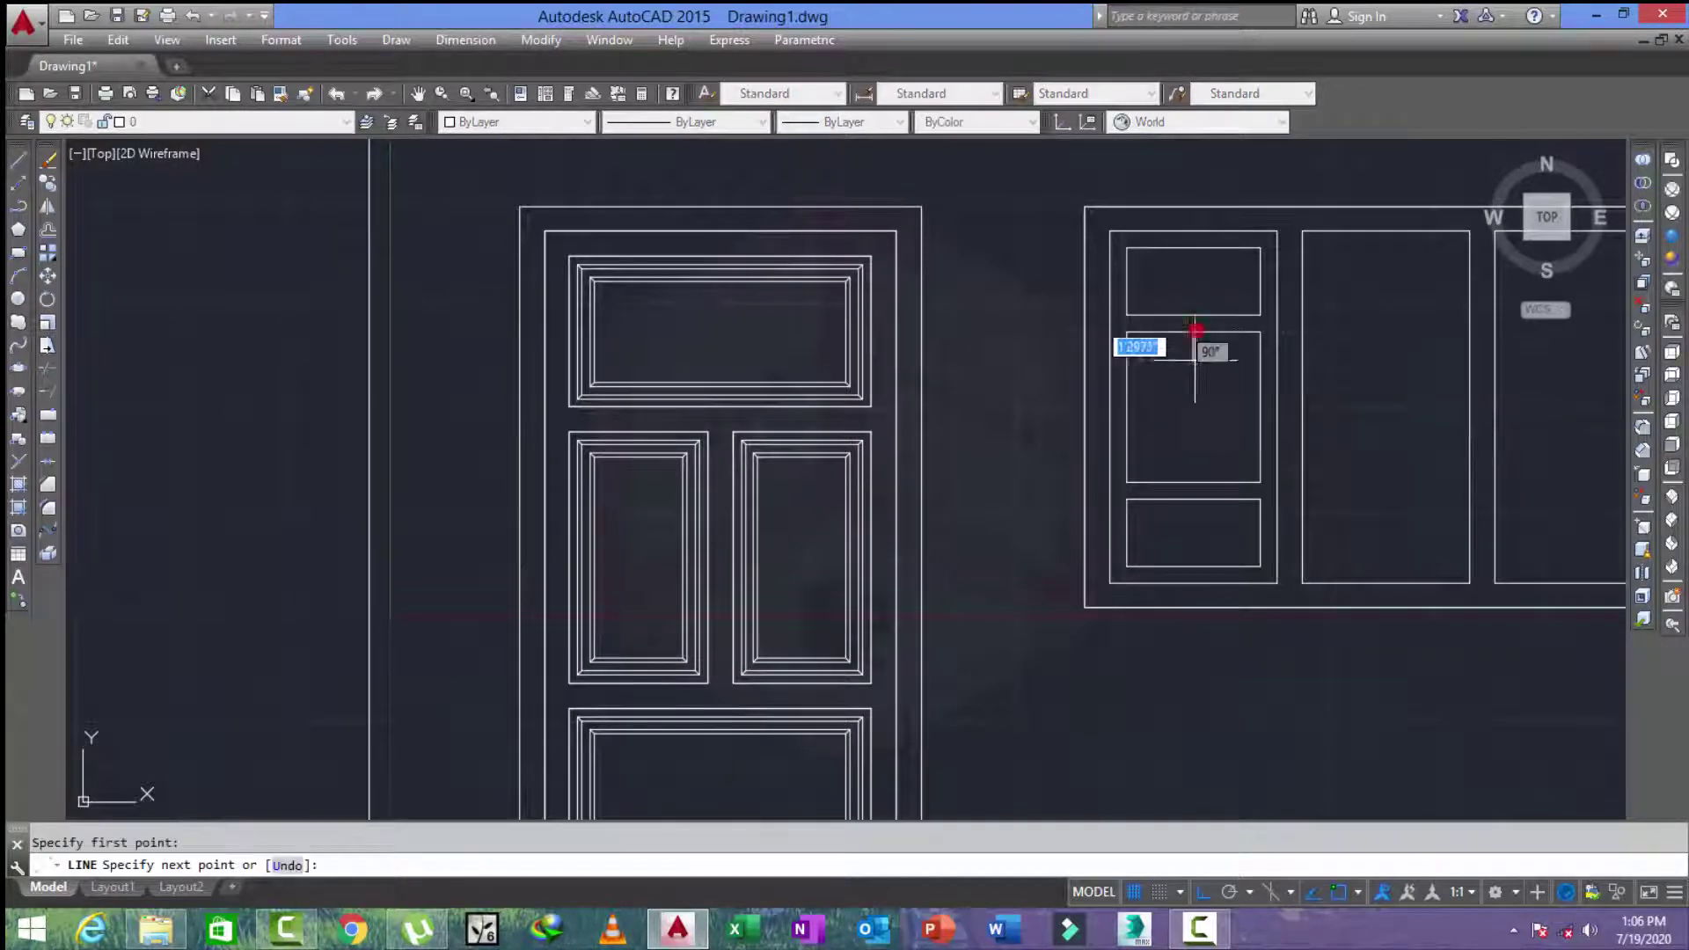
{"action": "left_click", "coordinate": [1193, 483]}
{"action": "key", "text": "Escape"}
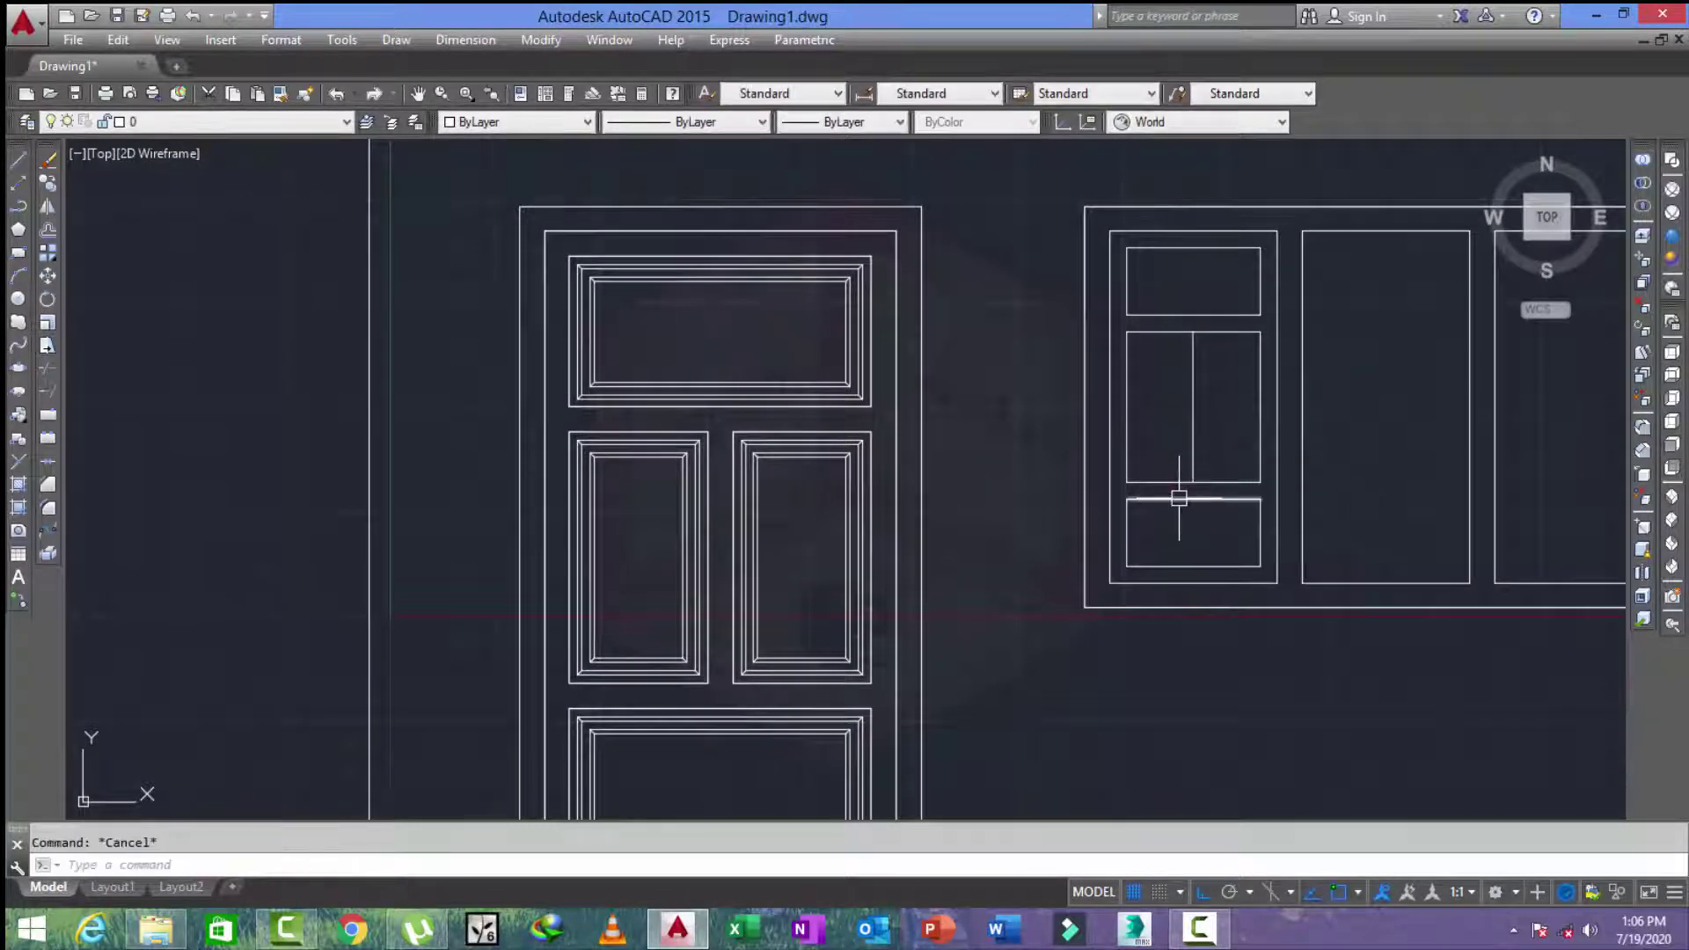
Offset the divider 1 unit to each side and erase the centre line.
{"action": "type", "text": "o"}
{"action": "key", "text": "Return"}
{"action": "type", "text": "1"}
{"action": "key", "text": "Return"}
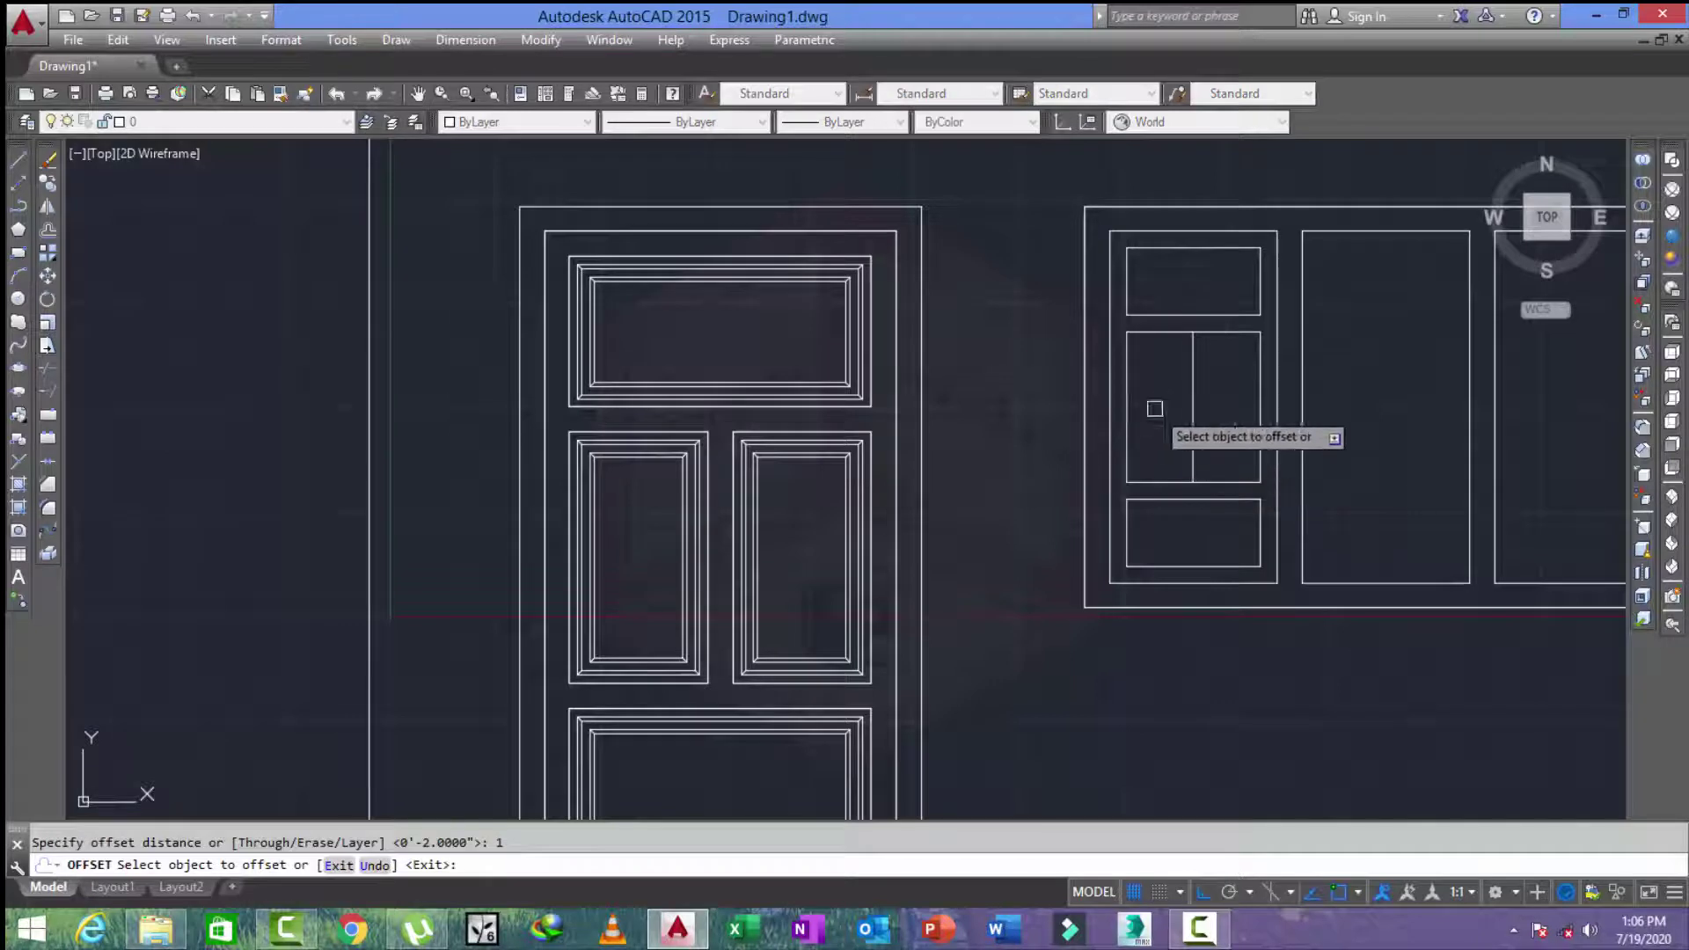
{"action": "left_click", "coordinate": [1187, 393]}
{"action": "scroll", "coordinate": [1188, 405], "scroll_direction": "up", "scroll_amount": 5}
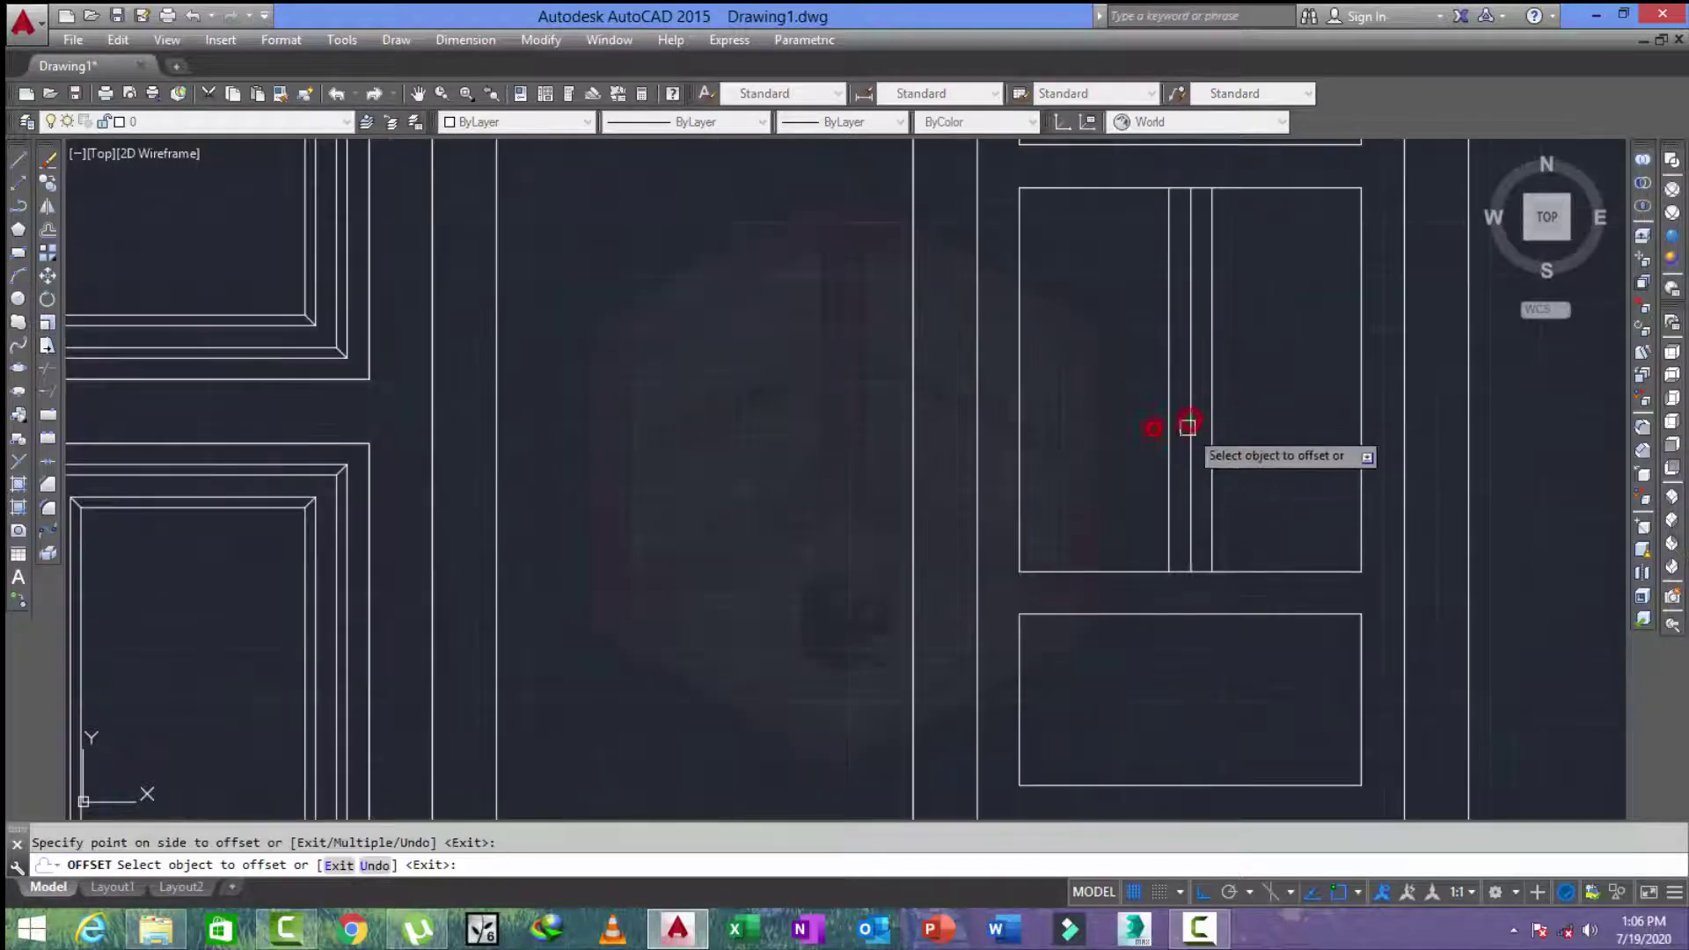
{"action": "left_click", "coordinate": [1190, 418]}
{"action": "key", "text": "Escape"}
{"action": "key", "text": "Return"}
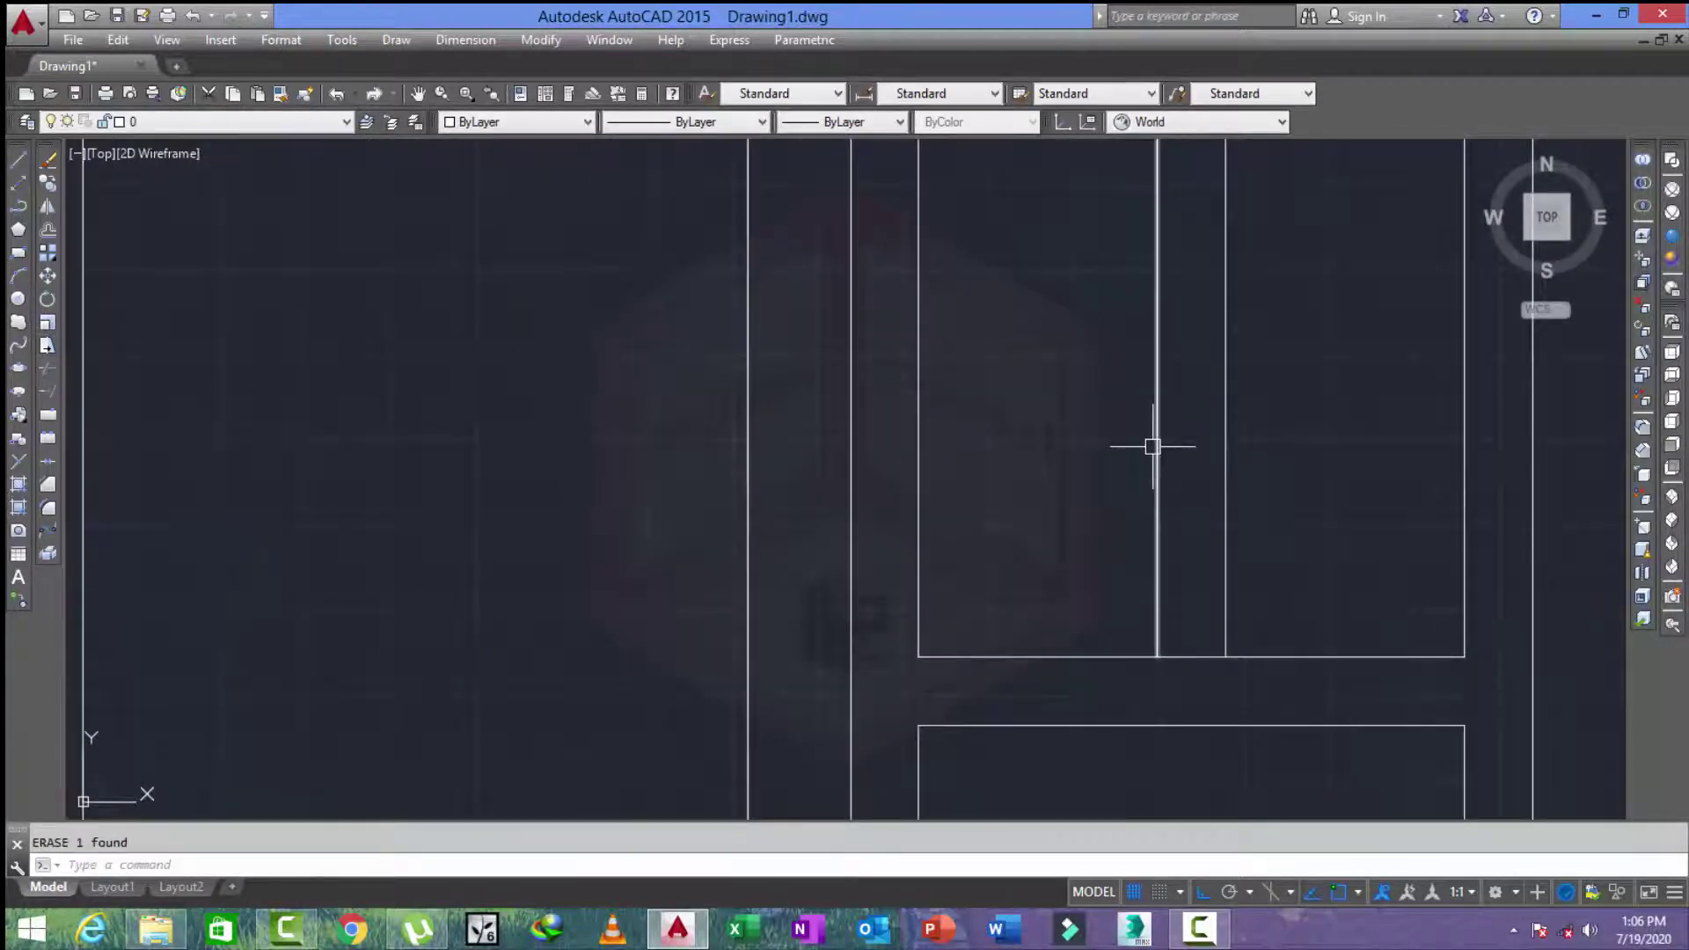
Trim the stile line ends back to the rails.
{"action": "type", "text": "tr"}
{"action": "key", "text": "Return"}
{"action": "scroll", "coordinate": [1139, 279], "scroll_direction": "down", "scroll_amount": 5}
{"action": "scroll", "coordinate": [1173, 282], "scroll_direction": "up", "scroll_amount": 3}
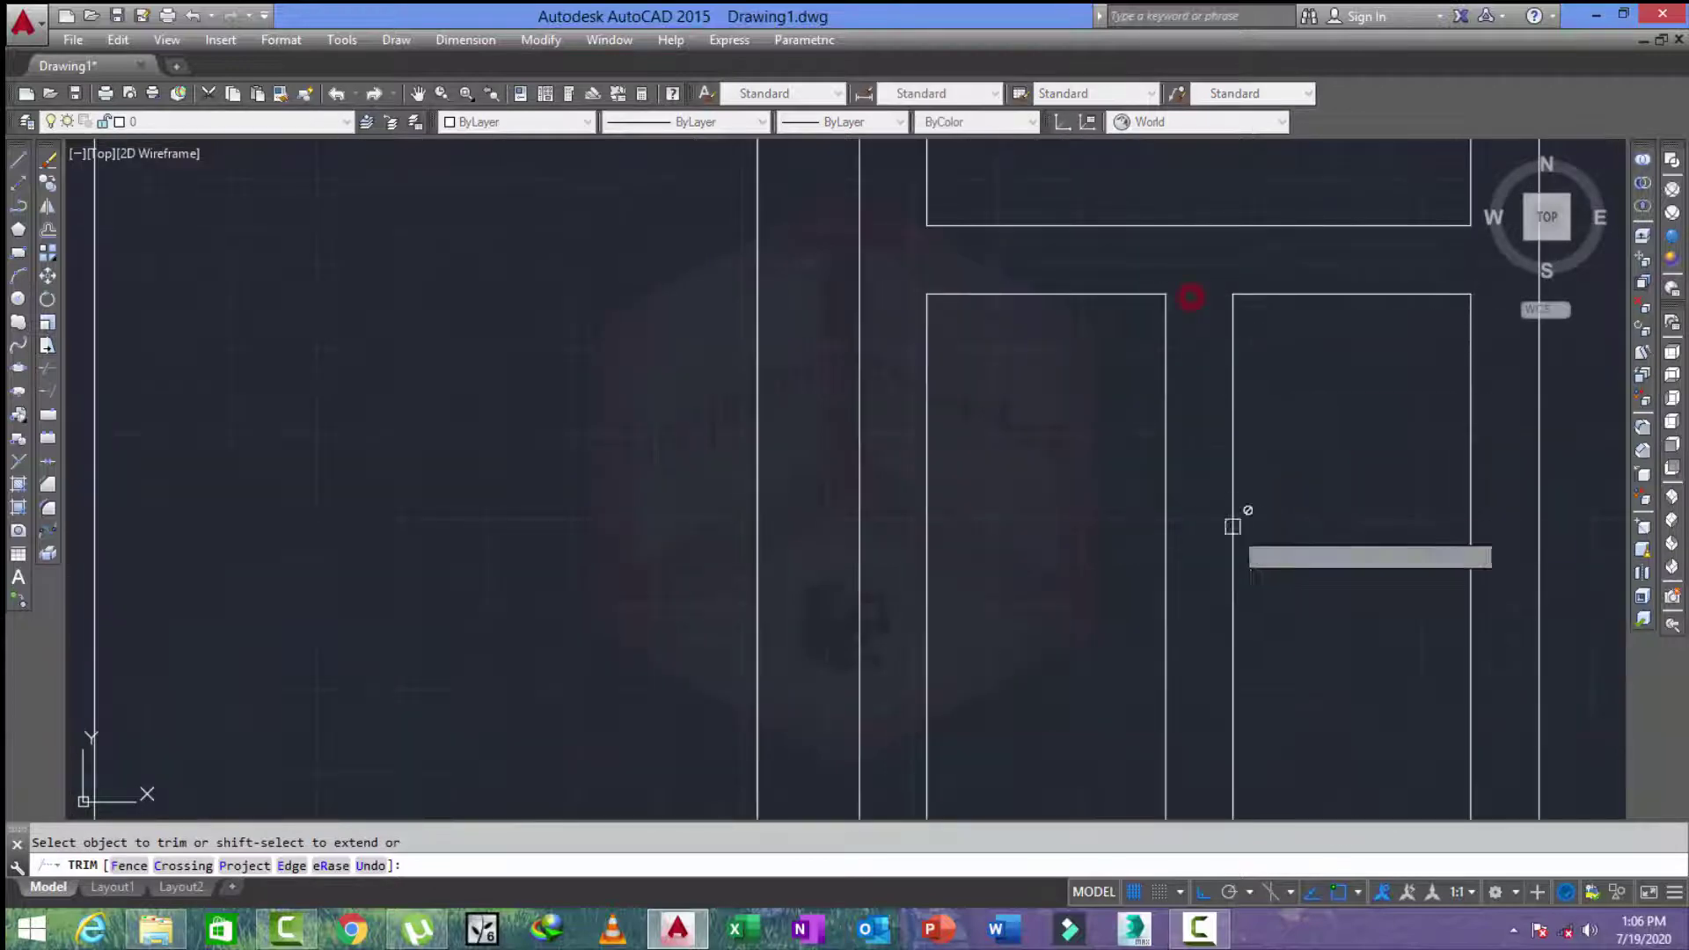
{"action": "scroll", "coordinate": [1231, 634], "scroll_direction": "down", "scroll_amount": 3}
{"action": "scroll", "coordinate": [1230, 633], "scroll_direction": "up", "scroll_amount": 4}
{"action": "left_click", "coordinate": [1161, 573]}
{"action": "scroll", "coordinate": [1153, 581], "scroll_direction": "down", "scroll_amount": 4}
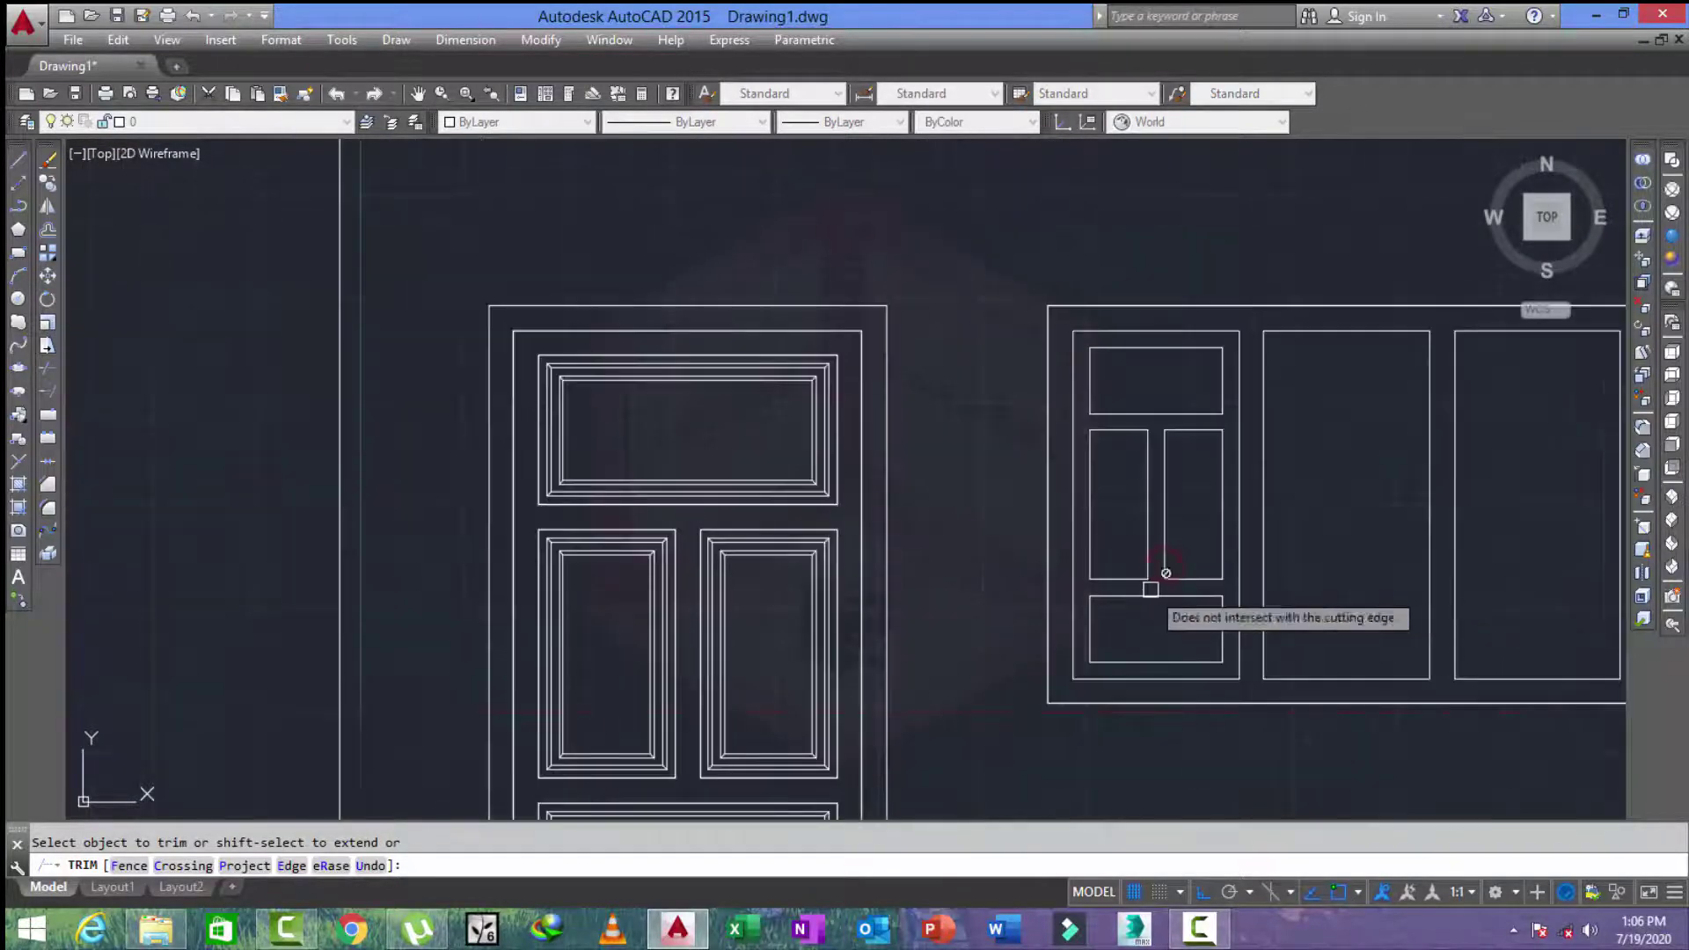
{"action": "key", "text": "Escape"}
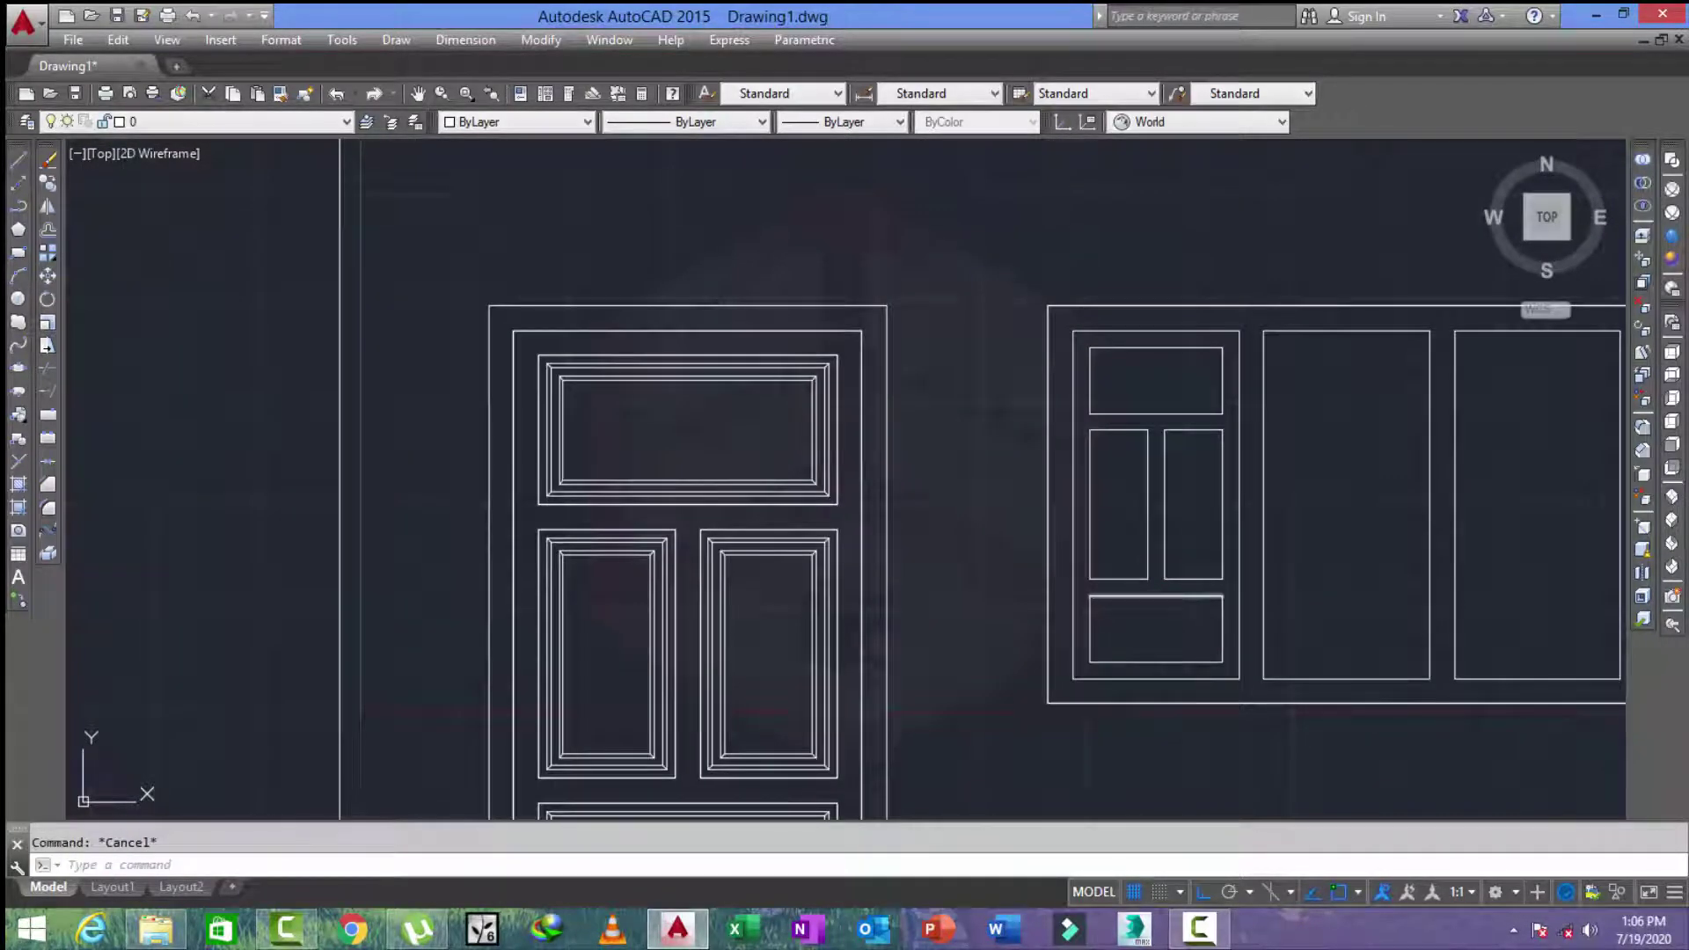
{"action": "type", "text": "geo"}
{"action": "key", "text": "Return"}
Create boundary polylines for the left sash panels by picking a point inside the sash.
{"action": "key", "text": "Escape"}
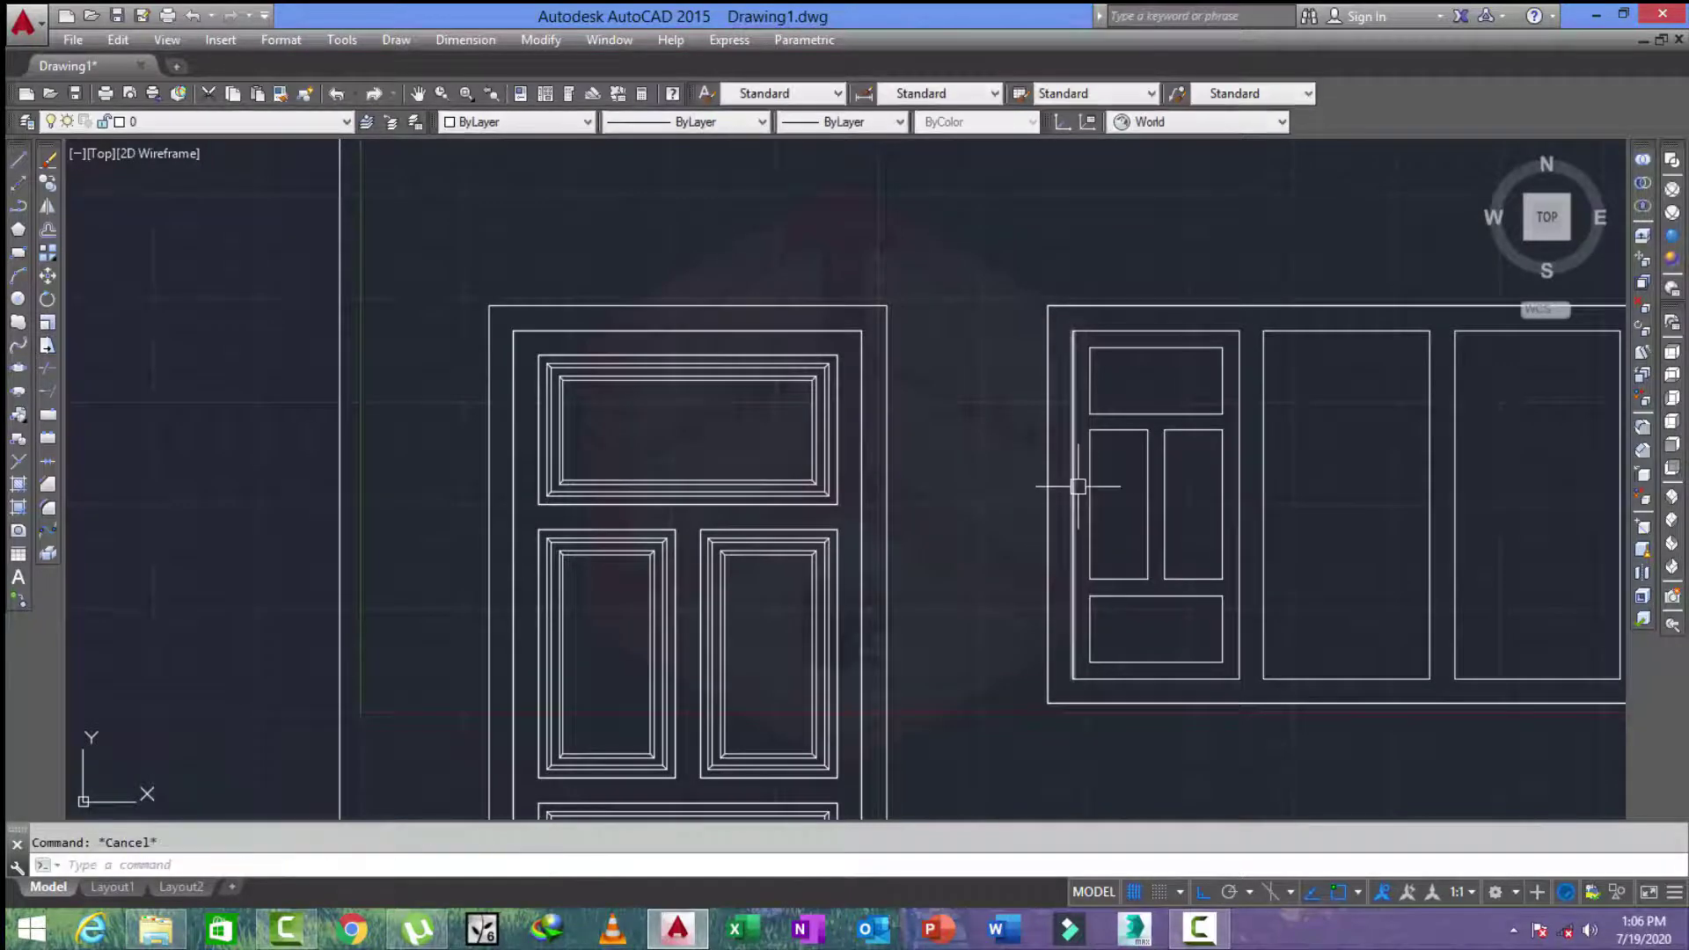
{"action": "key", "text": "Return"}
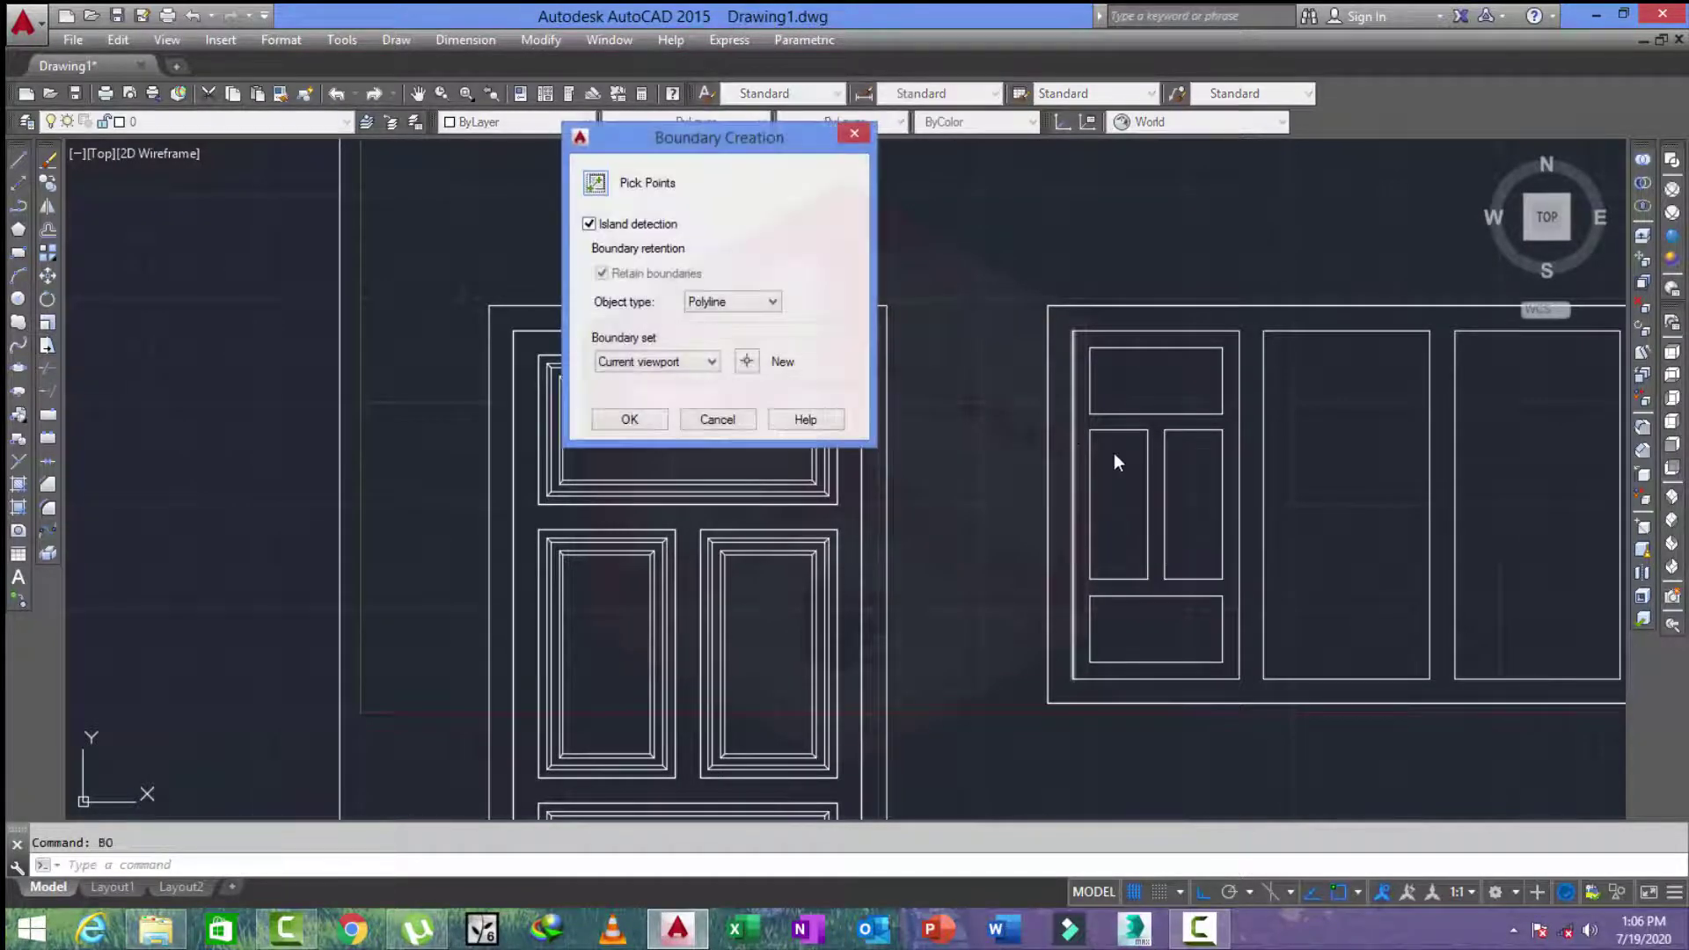
{"action": "left_click", "coordinate": [595, 185]}
{"action": "left_click", "coordinate": [1153, 423]}
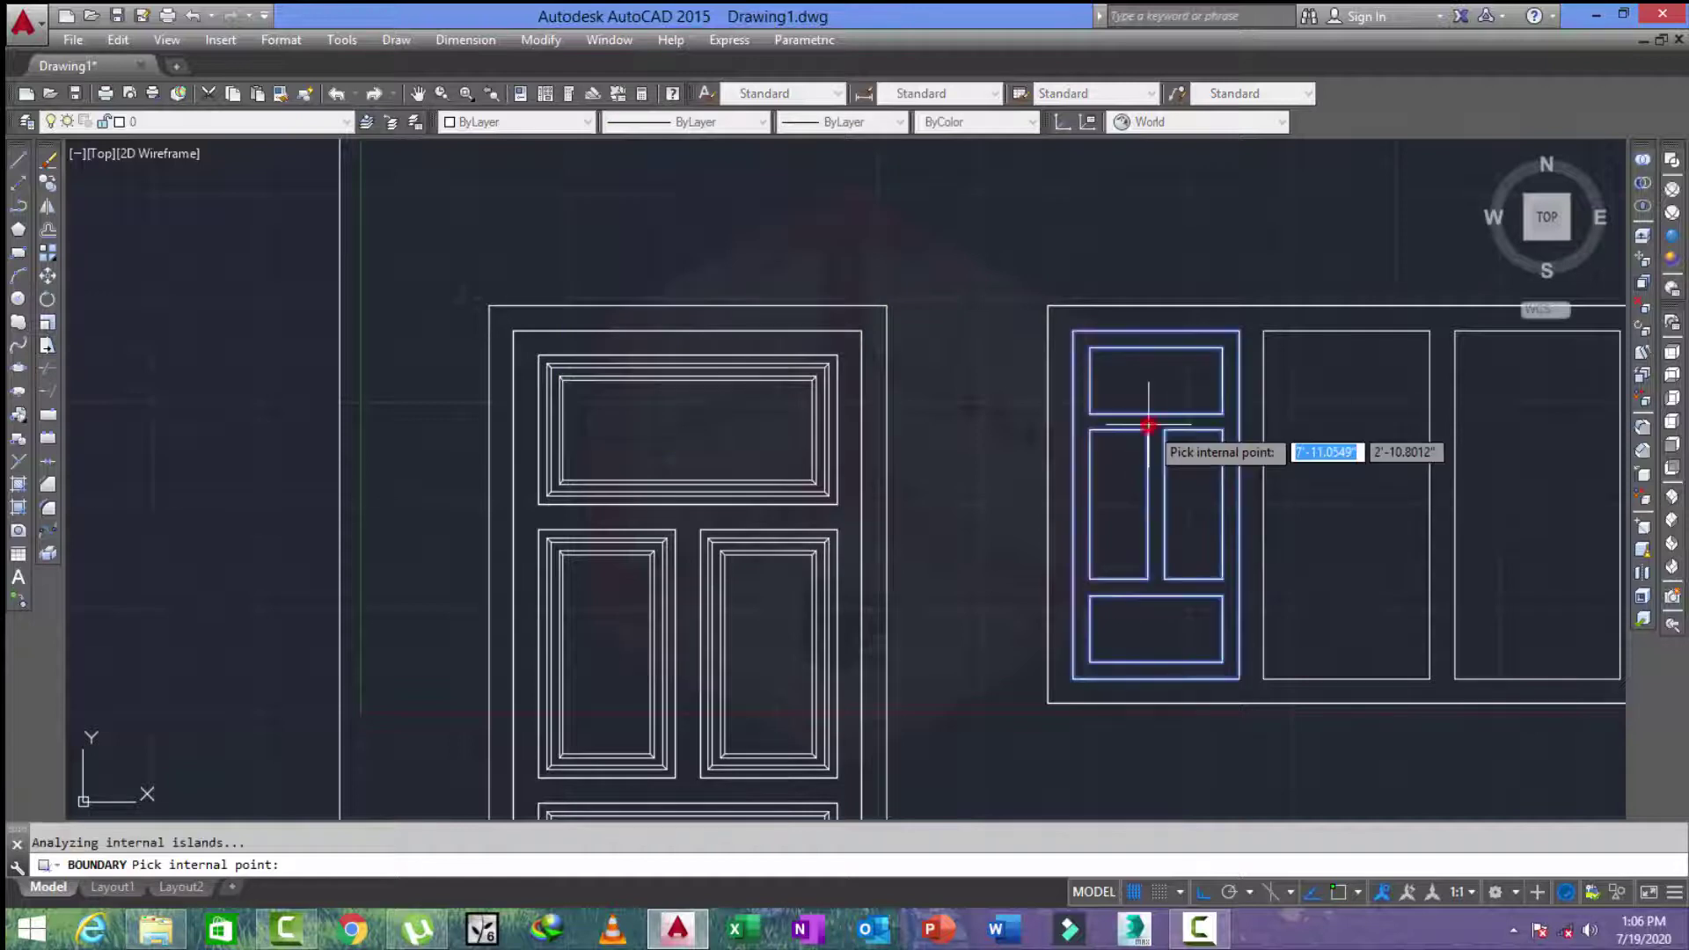
{"action": "key", "text": "Return"}
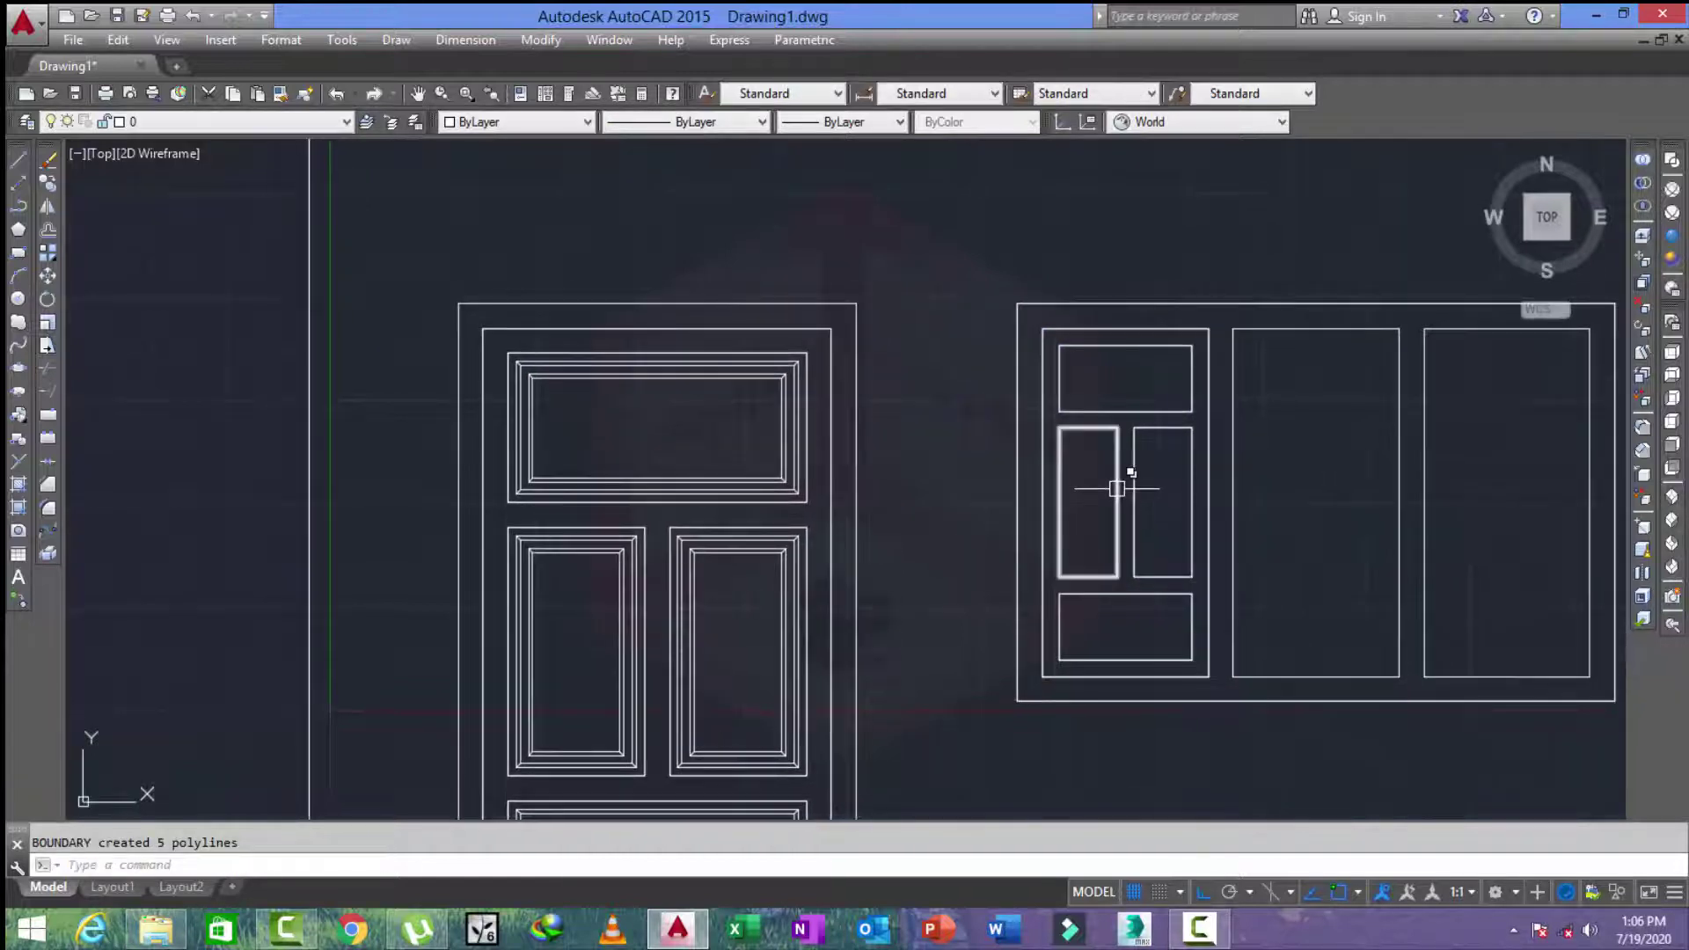
Offset the top, both middle and bottom panel outlines by 1 unit.
{"action": "type", "text": "o"}
{"action": "key", "text": "Return"}
{"action": "key", "text": "Return"}
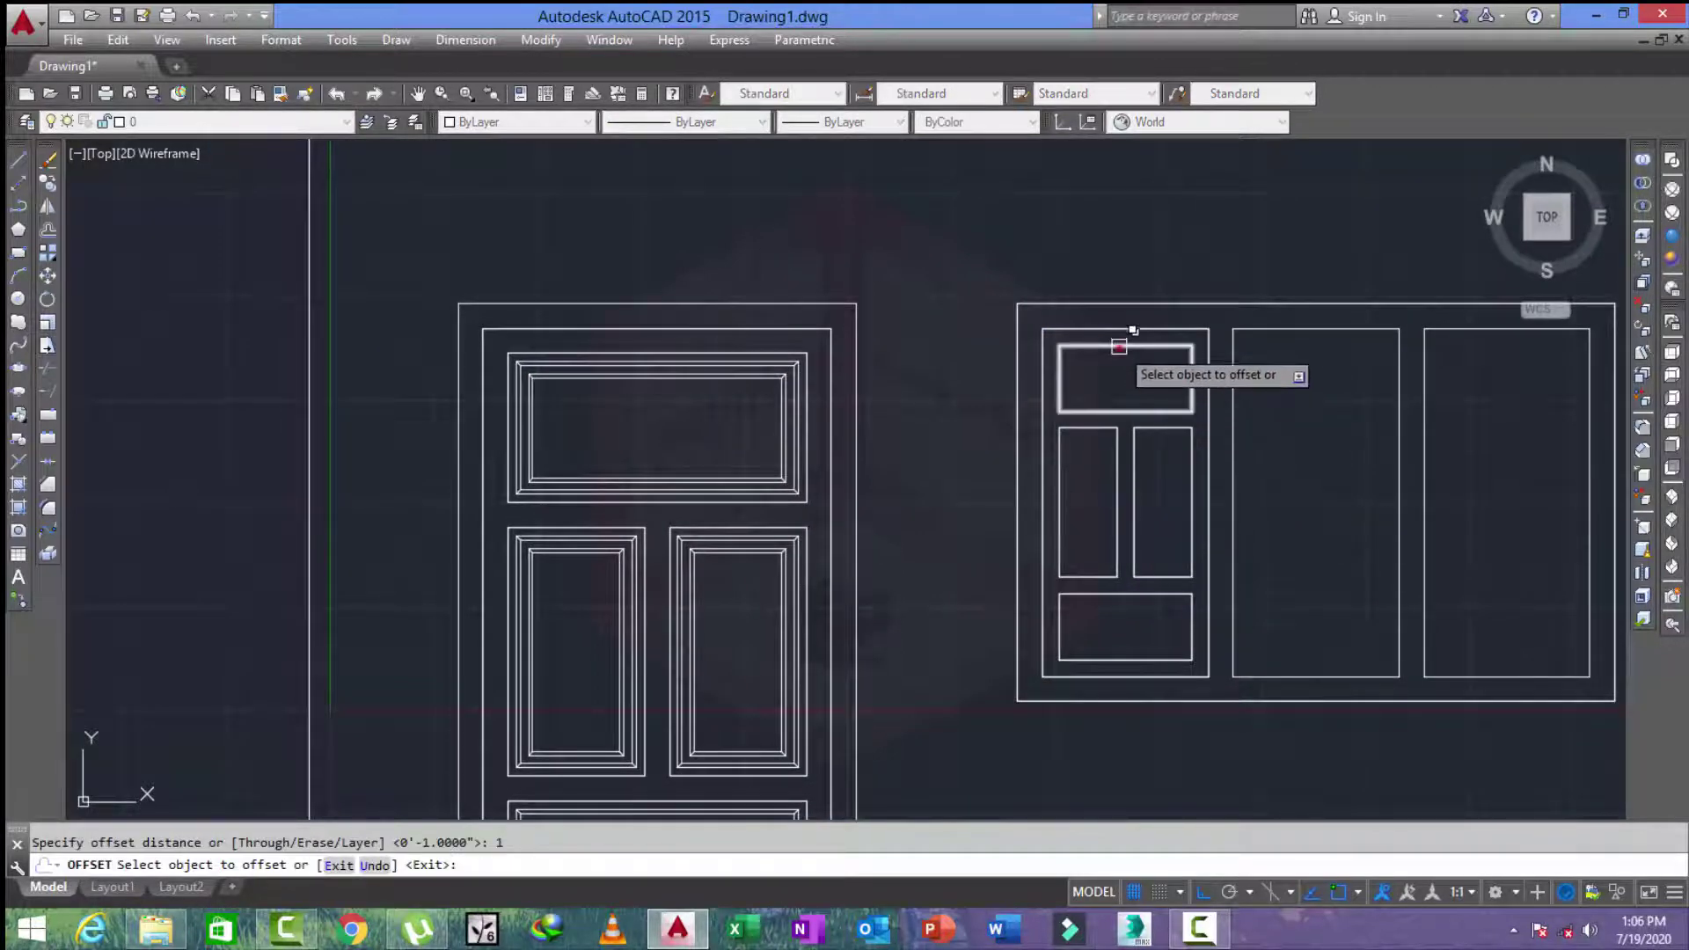
{"action": "left_click", "coordinate": [1127, 345]}
{"action": "left_click", "coordinate": [1088, 455]}
{"action": "scroll", "coordinate": [1089, 455], "scroll_direction": "up", "scroll_amount": 2}
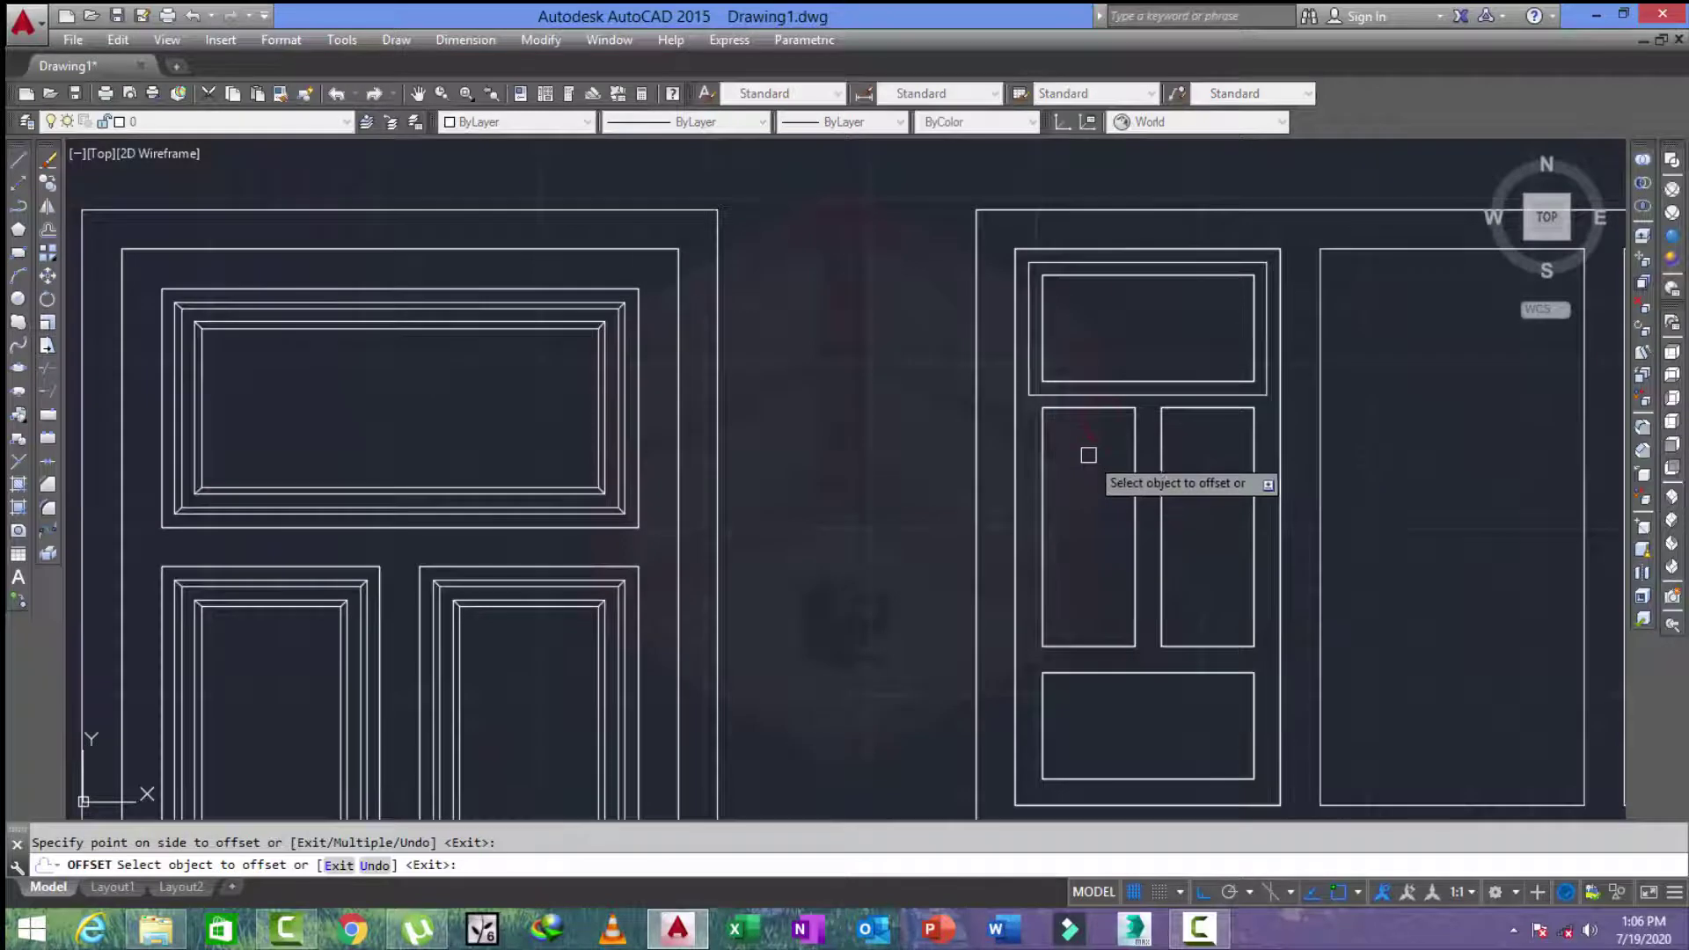
{"action": "left_click", "coordinate": [1104, 407]}
{"action": "left_click", "coordinate": [1091, 475]}
{"action": "left_click", "coordinate": [1194, 408]}
{"action": "left_click", "coordinate": [1180, 528]}
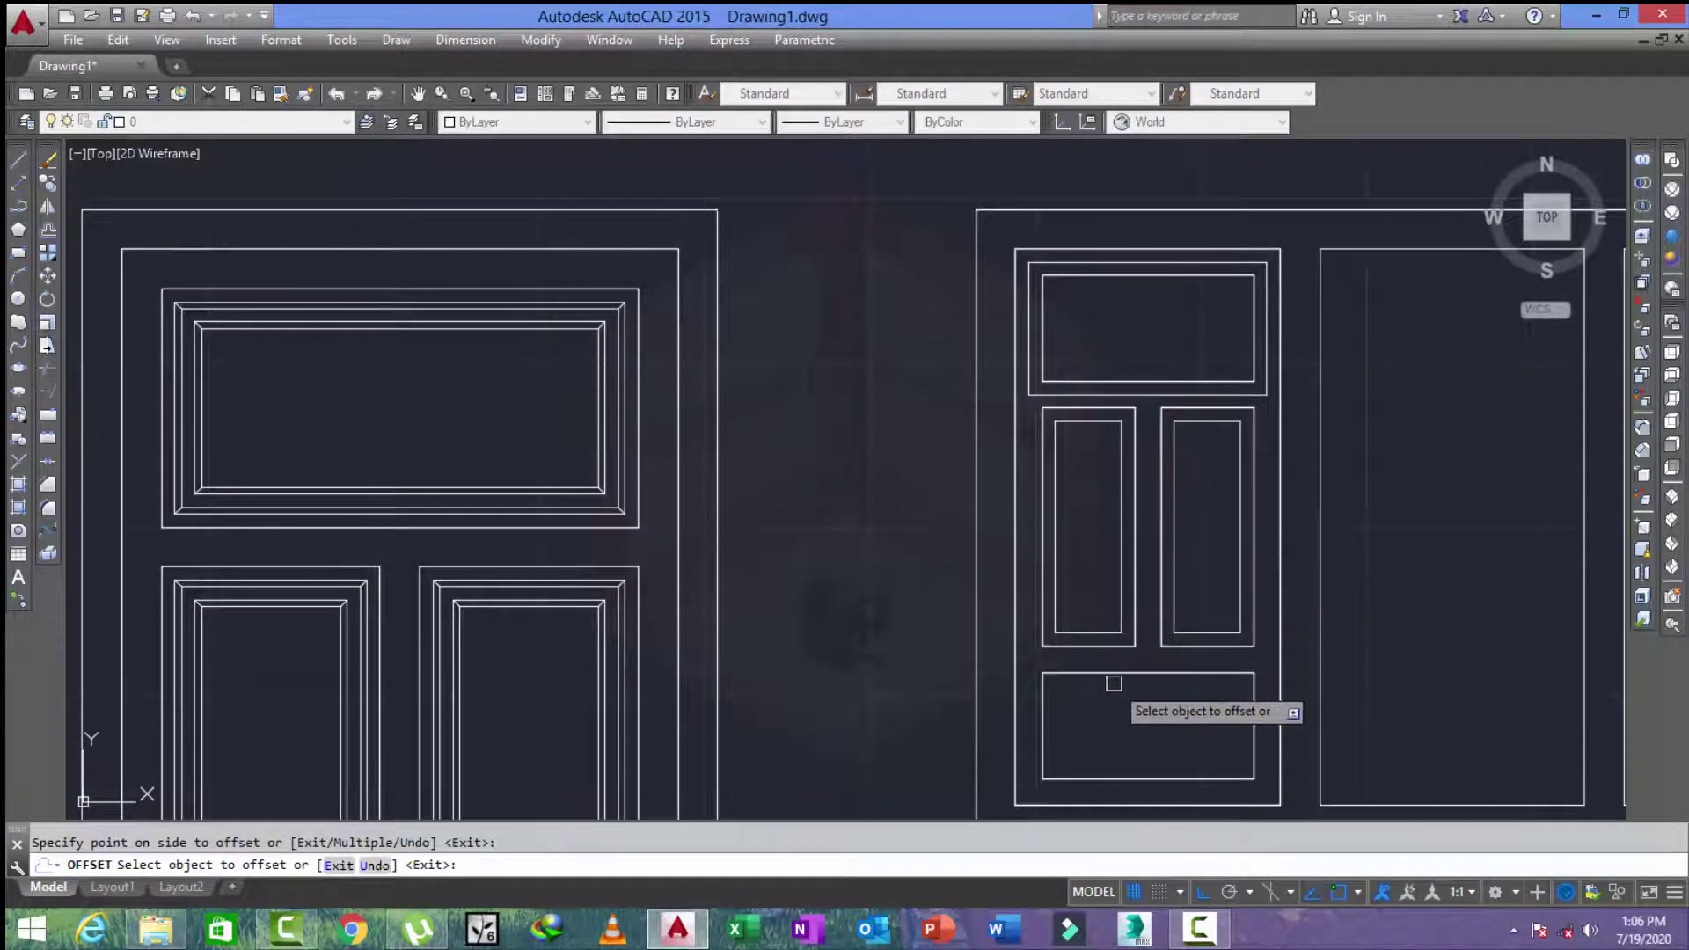
{"action": "left_click", "coordinate": [1109, 678]}
{"action": "left_click", "coordinate": [1108, 708]}
{"action": "key", "text": "Escape"}
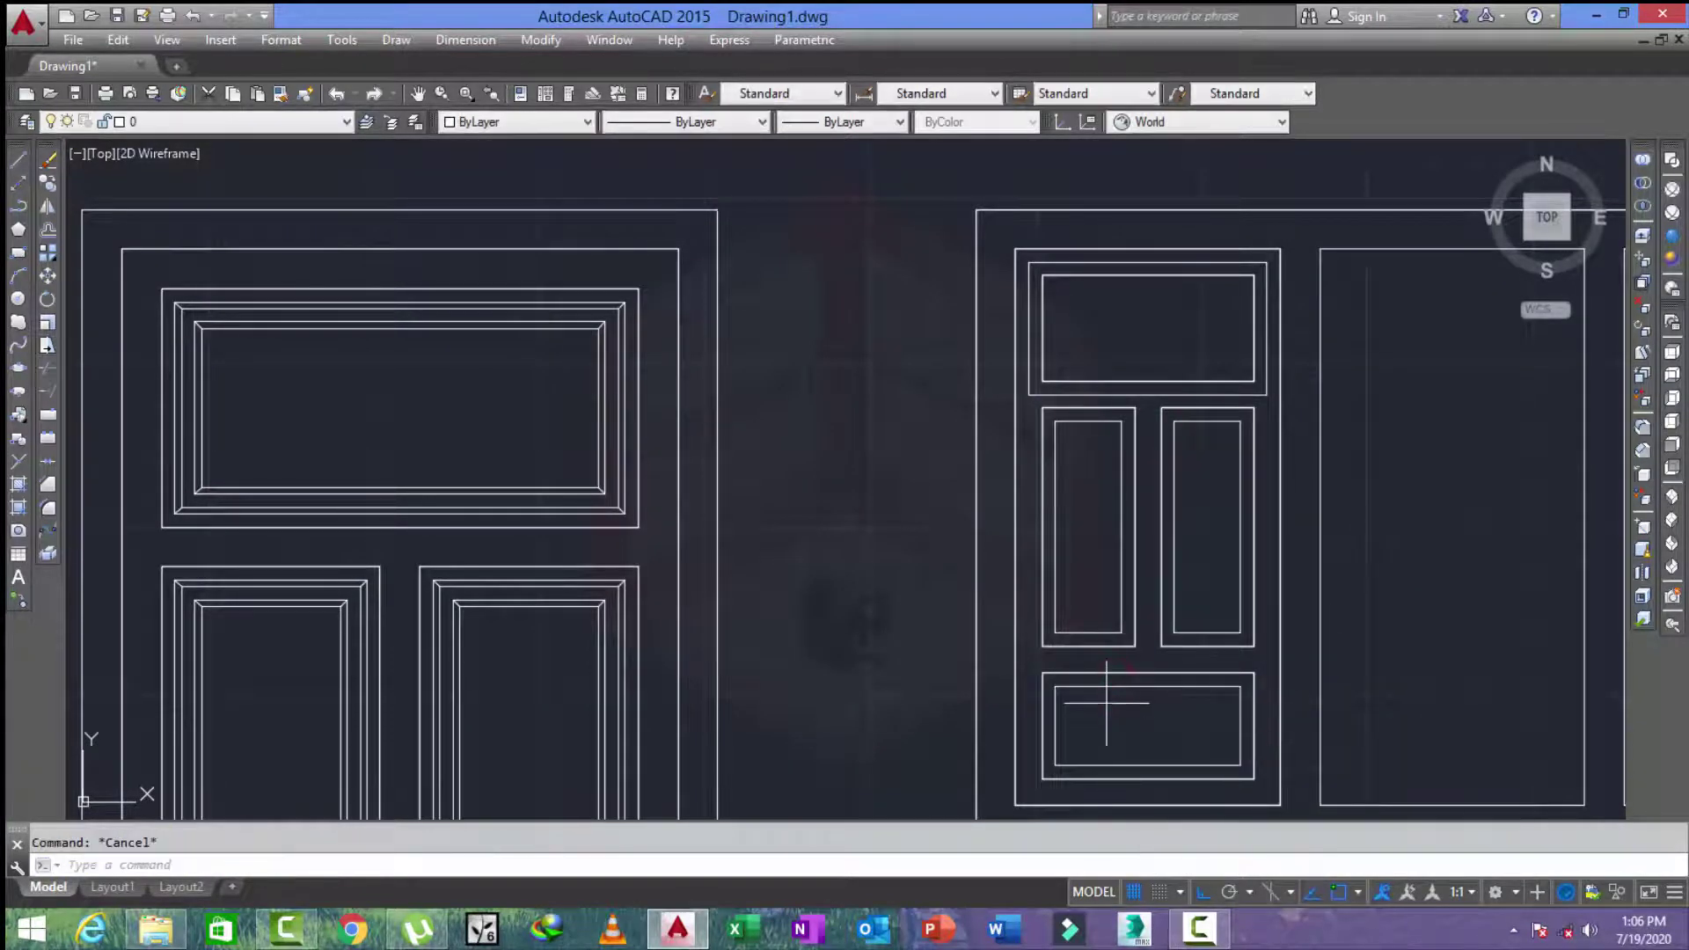
{"action": "key", "text": "Return"}
{"action": "key", "text": "Return"}
Offset the left middle, right middle, bottom and top panel outlines 0.5 inward.
{"action": "scroll", "coordinate": [1102, 526], "scroll_direction": "up", "scroll_amount": 2}
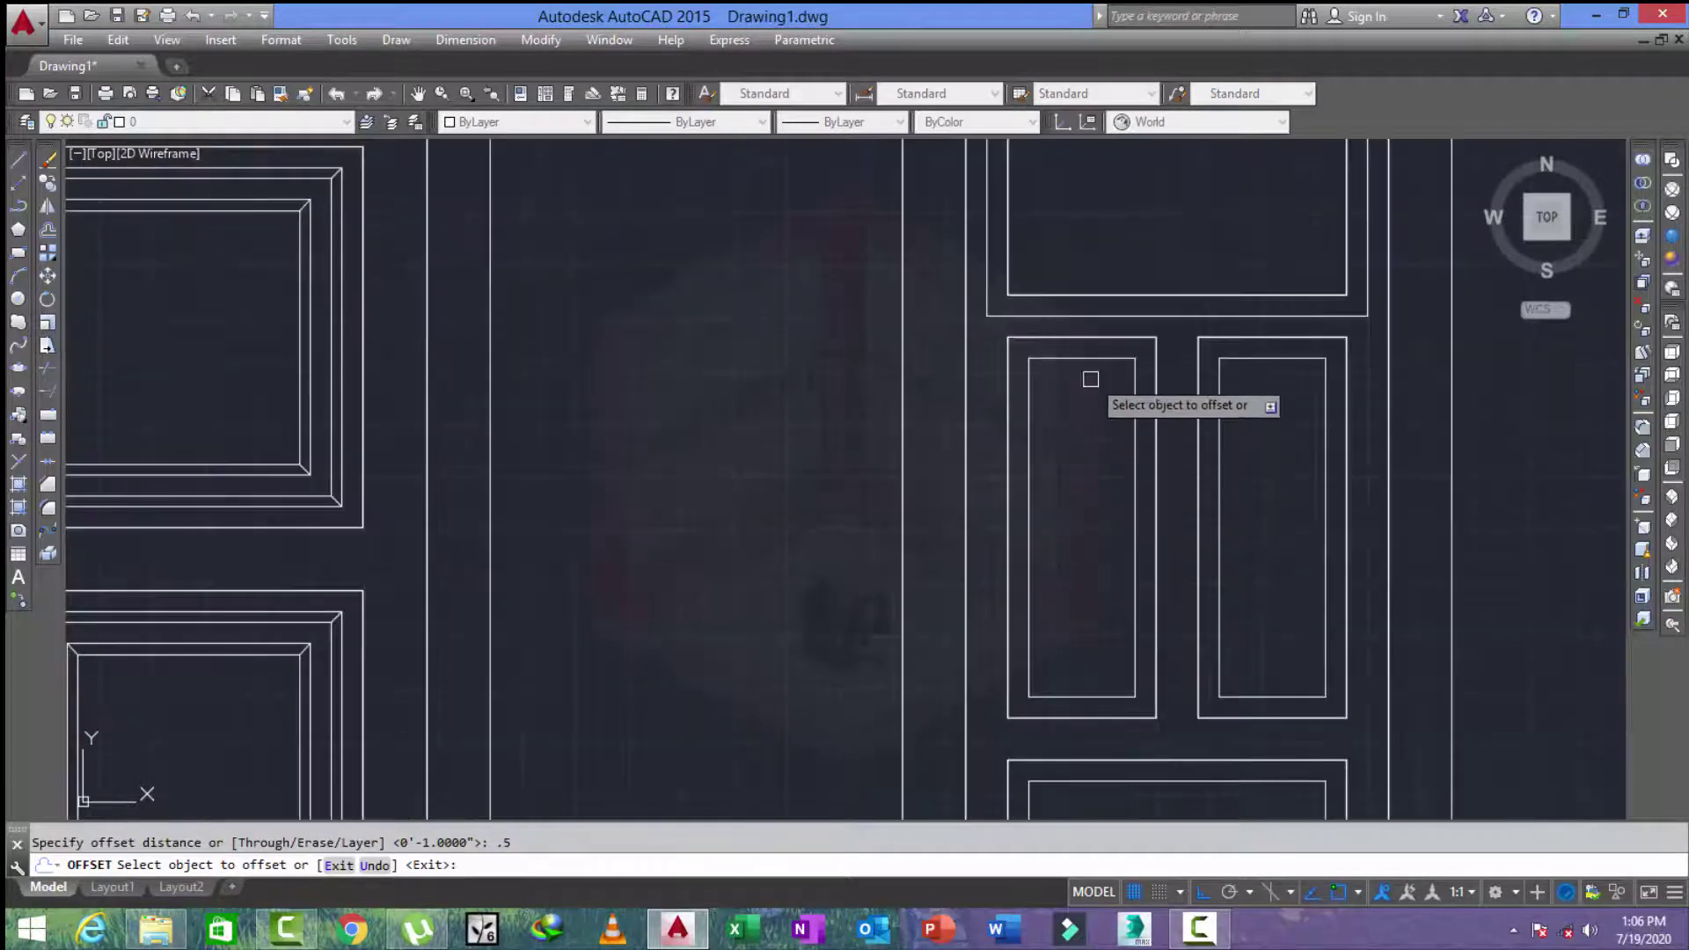
{"action": "left_click", "coordinate": [1089, 358]}
{"action": "left_click", "coordinate": [1081, 398]}
{"action": "left_click", "coordinate": [1280, 358]}
{"action": "left_click", "coordinate": [1267, 440]}
{"action": "scroll", "coordinate": [1255, 457], "scroll_direction": "down", "scroll_amount": 2}
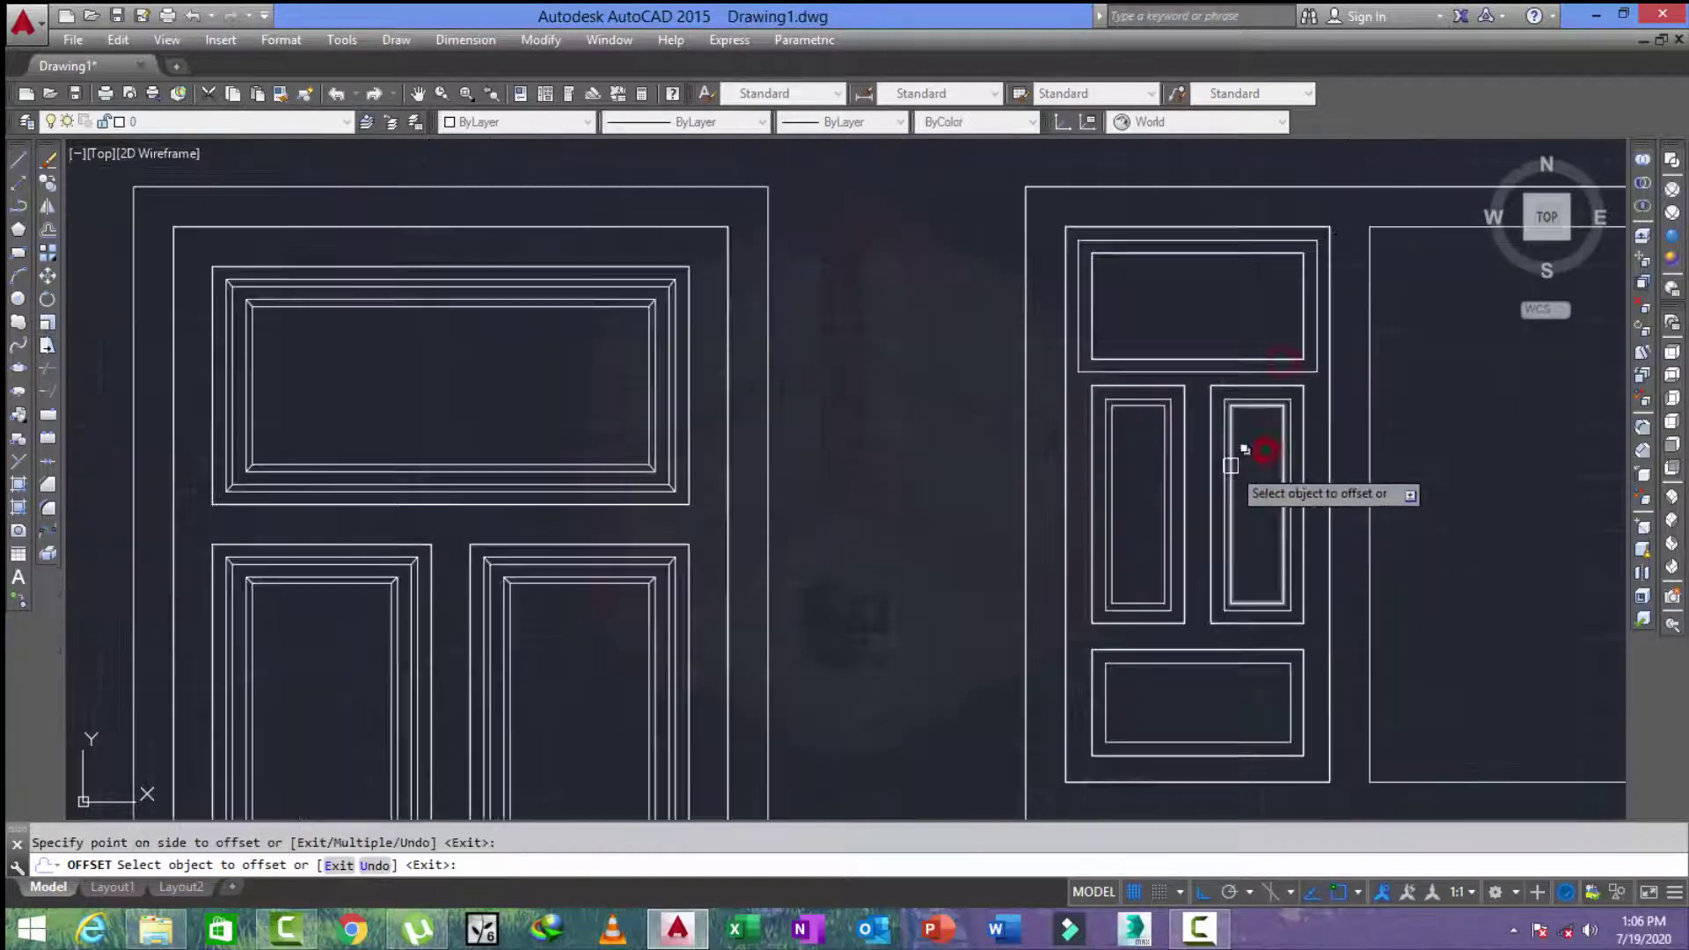
{"action": "left_click", "coordinate": [1196, 665]}
{"action": "left_click", "coordinate": [1192, 691]}
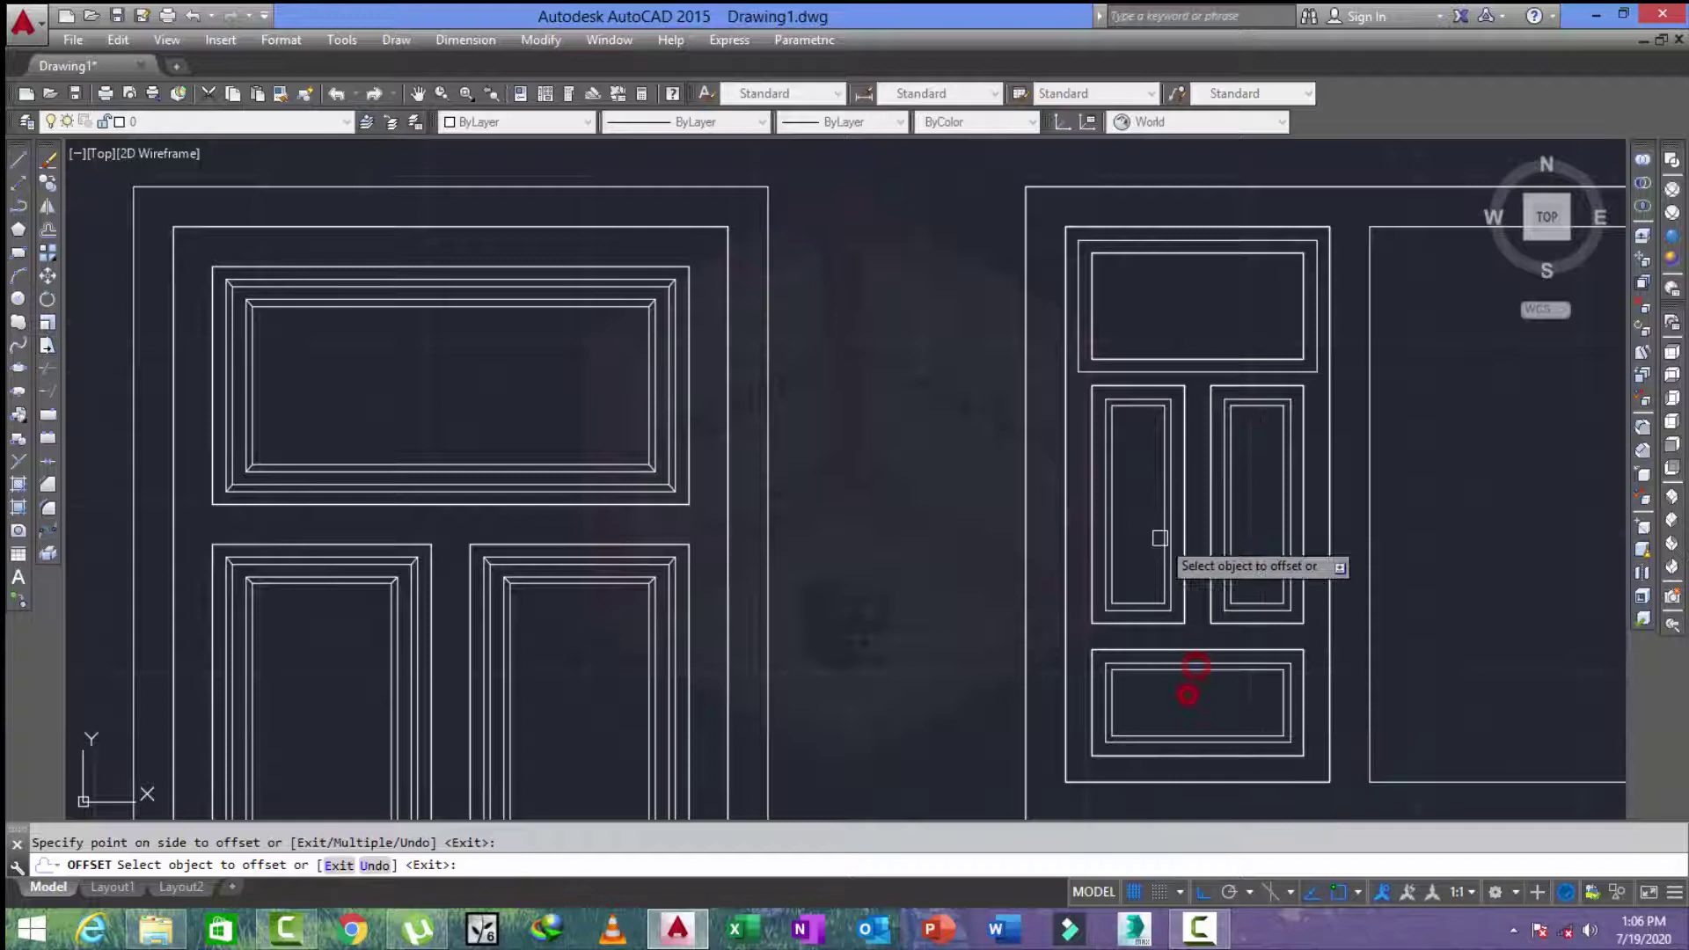
{"action": "left_click", "coordinate": [1166, 358]}
{"action": "key", "text": "Escape"}
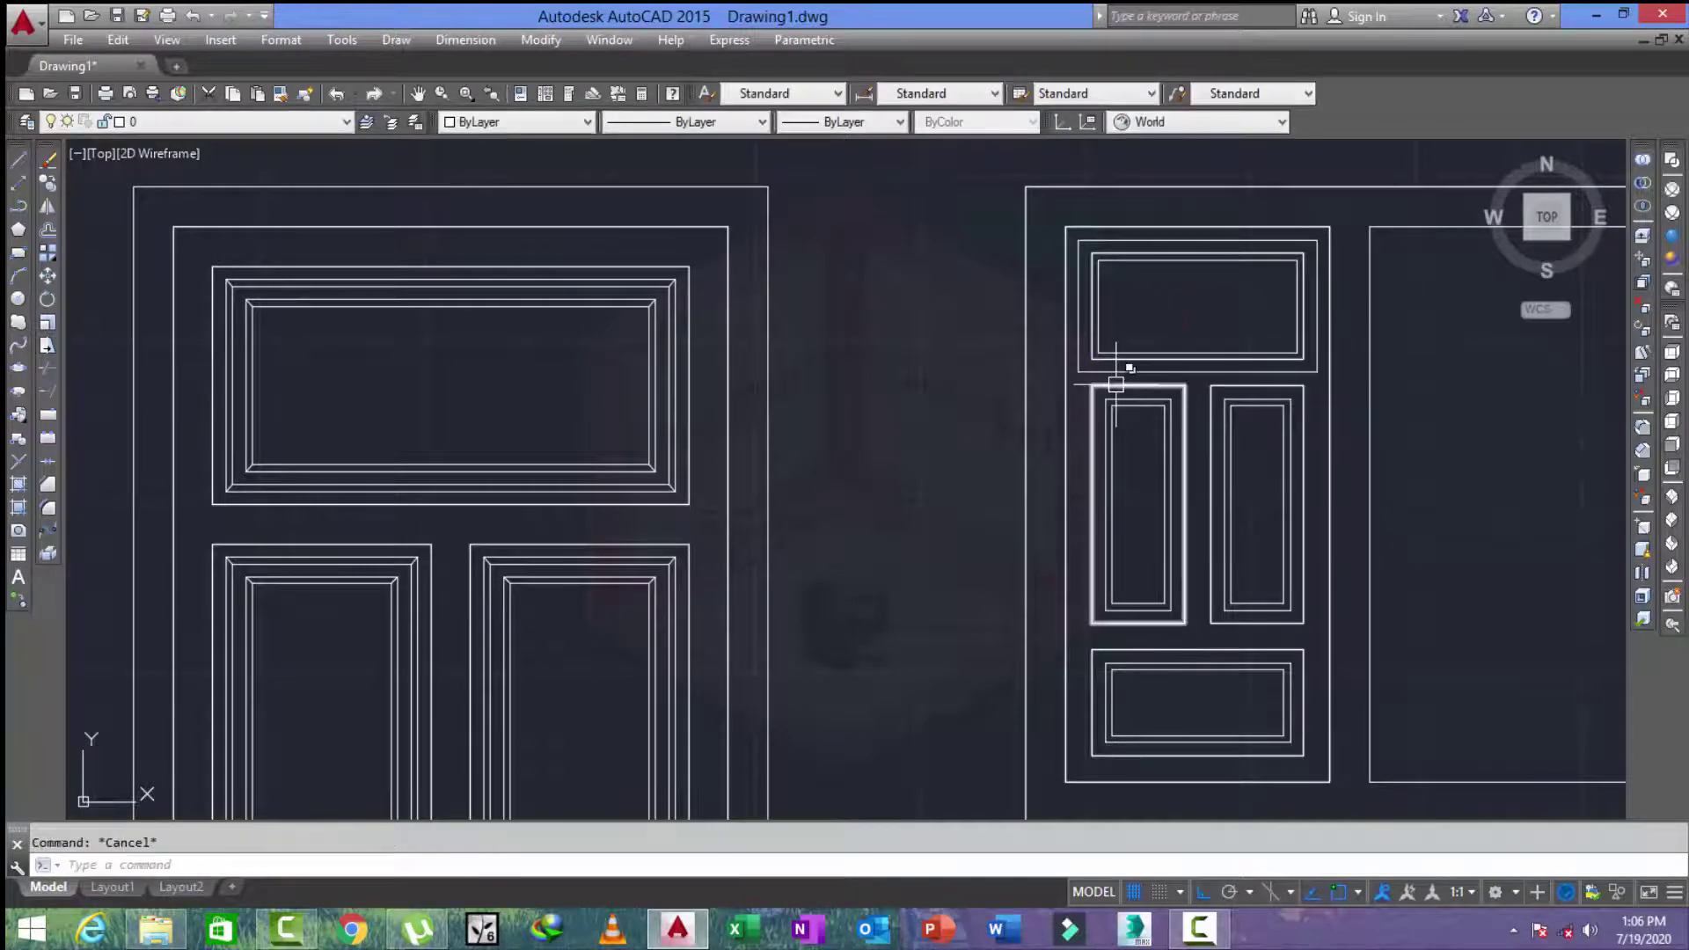
Add further inset rectangles inside the bottom and top panels.
{"action": "key", "text": "Return"}
{"action": "key", "text": "Return"}
{"action": "scroll", "coordinate": [1126, 396], "scroll_direction": "up", "scroll_amount": 4}
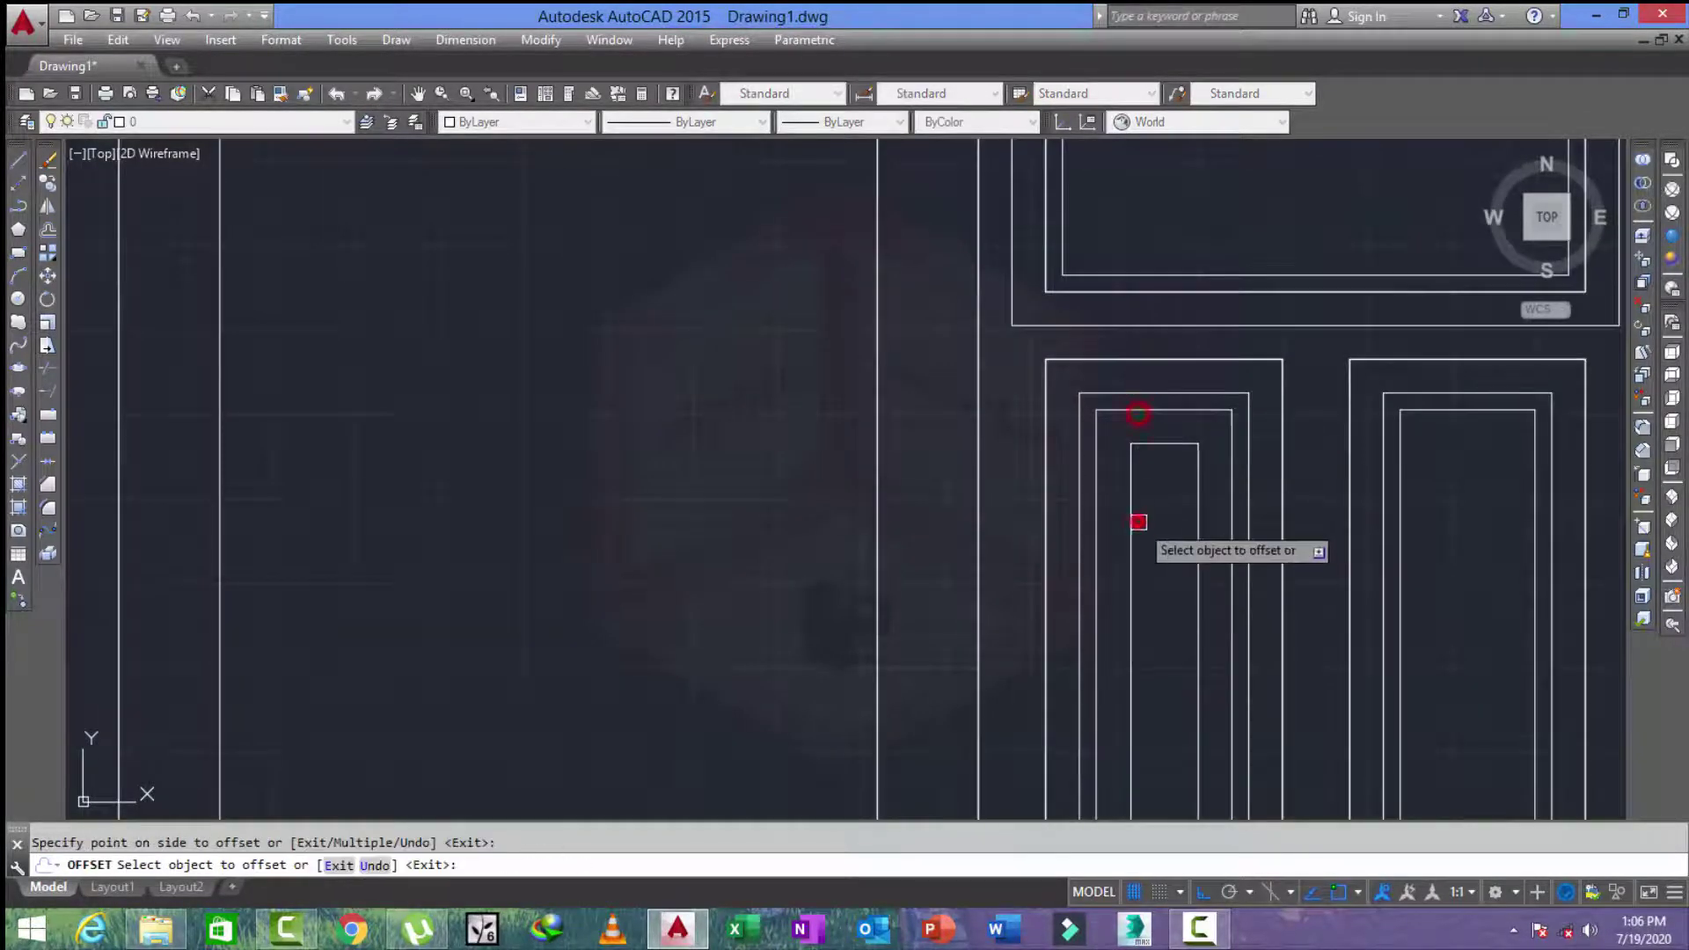
{"action": "left_click", "coordinate": [1456, 410]}
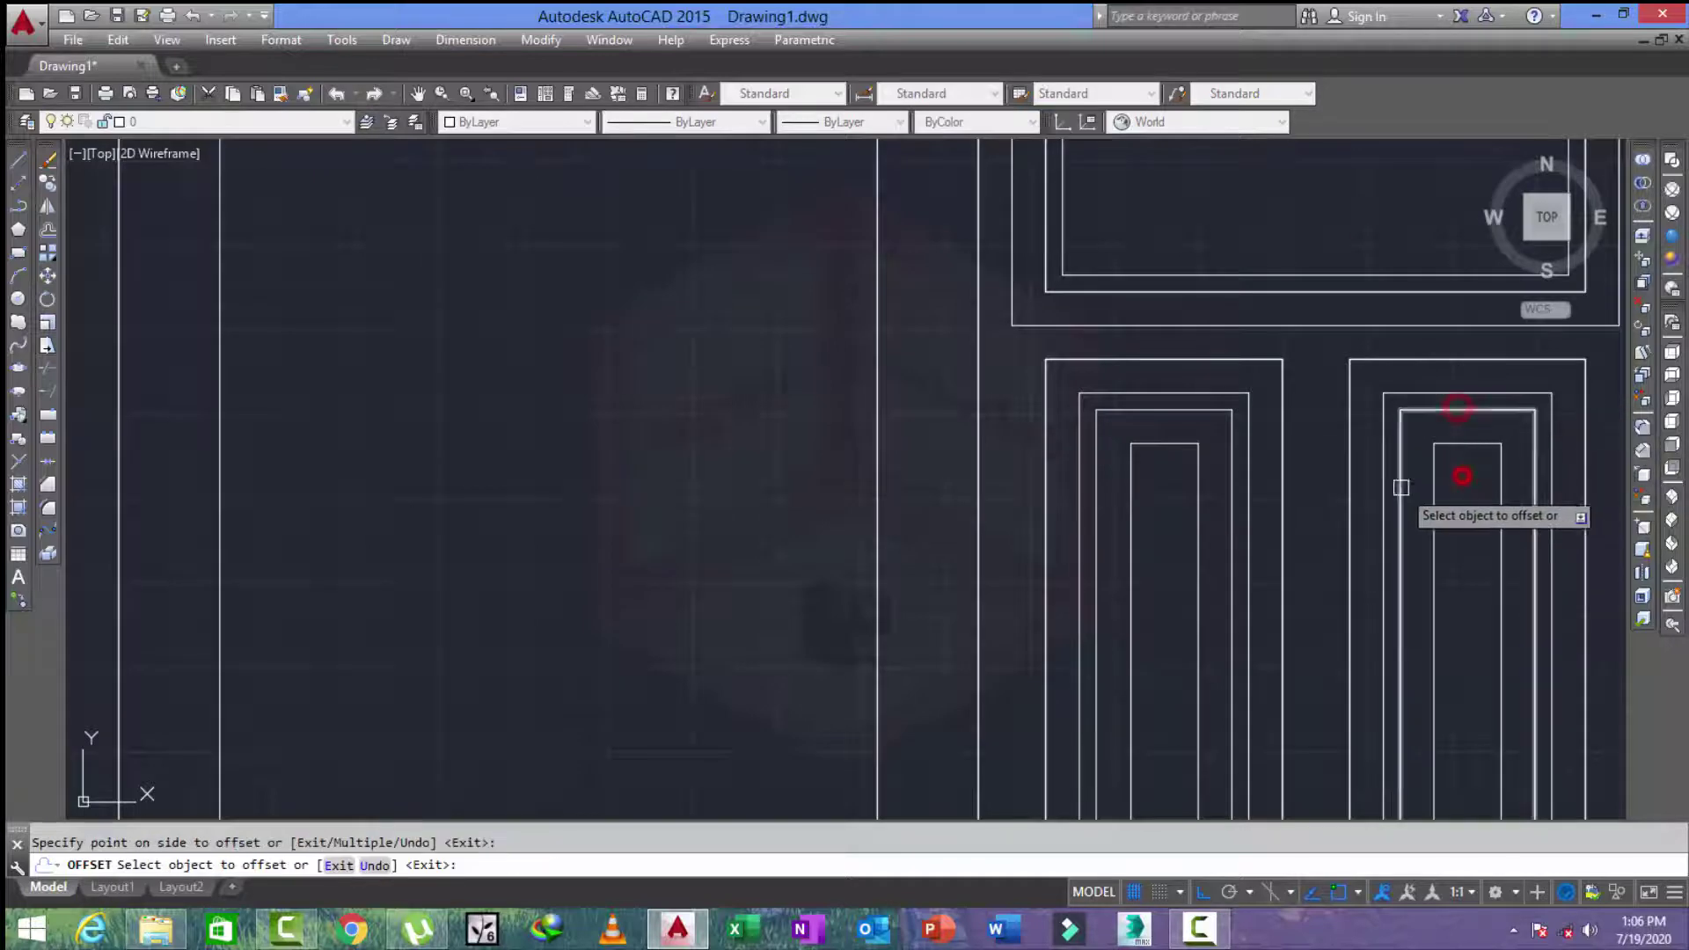
{"action": "scroll", "coordinate": [1271, 441], "scroll_direction": "down", "scroll_amount": 3}
{"action": "mouse_move", "coordinate": [1270, 441]}
{"action": "middle_mouse_down"}
{"action": "mouse_move", "coordinate": [1317, 481]}
{"action": "mouse_move", "coordinate": [1320, 446]}
{"action": "middle_mouse_up"}
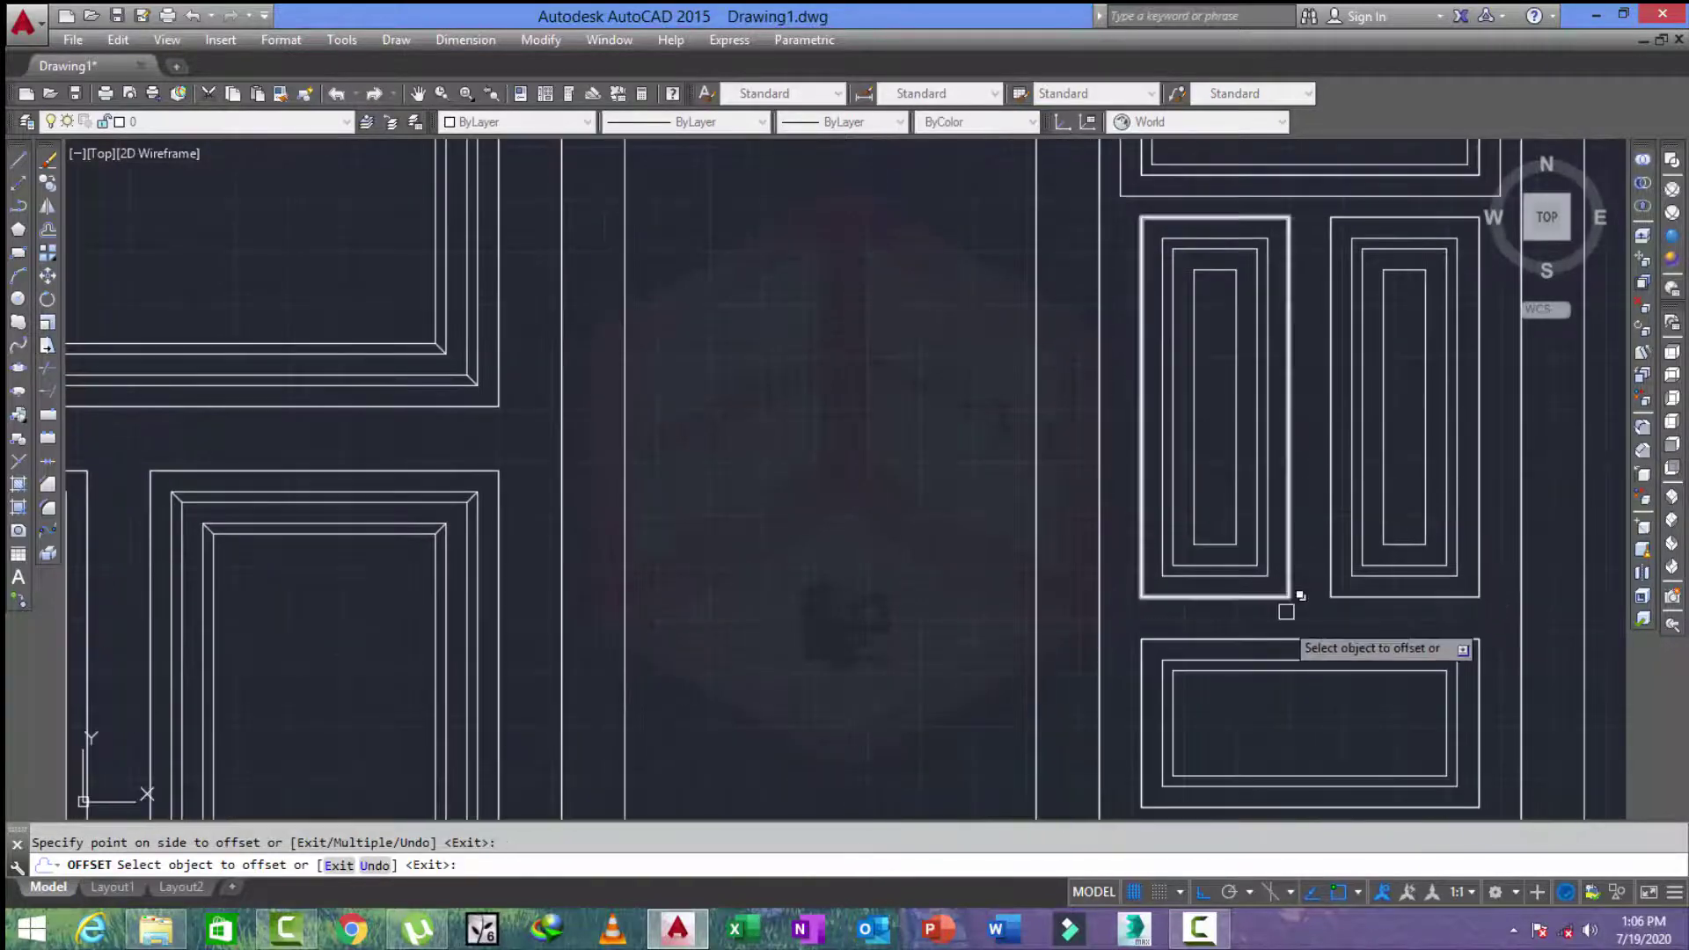
{"action": "left_click", "coordinate": [1275, 674]}
{"action": "left_click", "coordinate": [1261, 732]}
{"action": "middle_click_drag", "start_coordinate": [1135, 247], "coordinate": [1144, 352]}
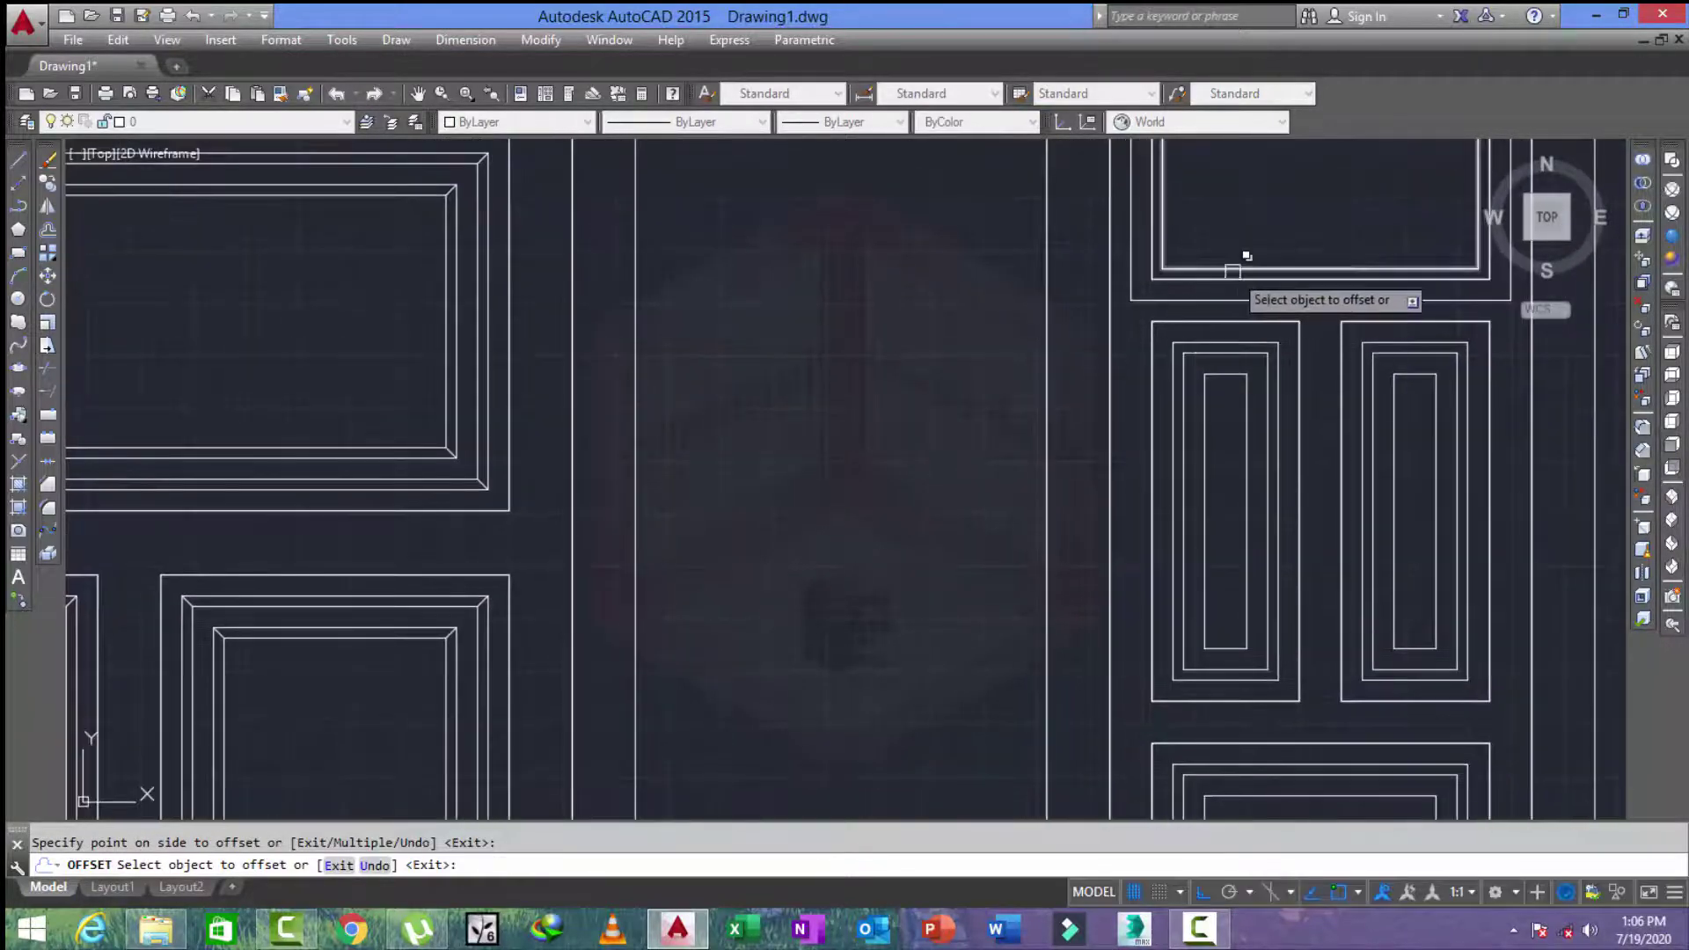
{"action": "left_click", "coordinate": [1223, 269]}
{"action": "left_click", "coordinate": [1238, 231]}
{"action": "key", "text": "Escape"}
{"action": "type", "text": "o"}
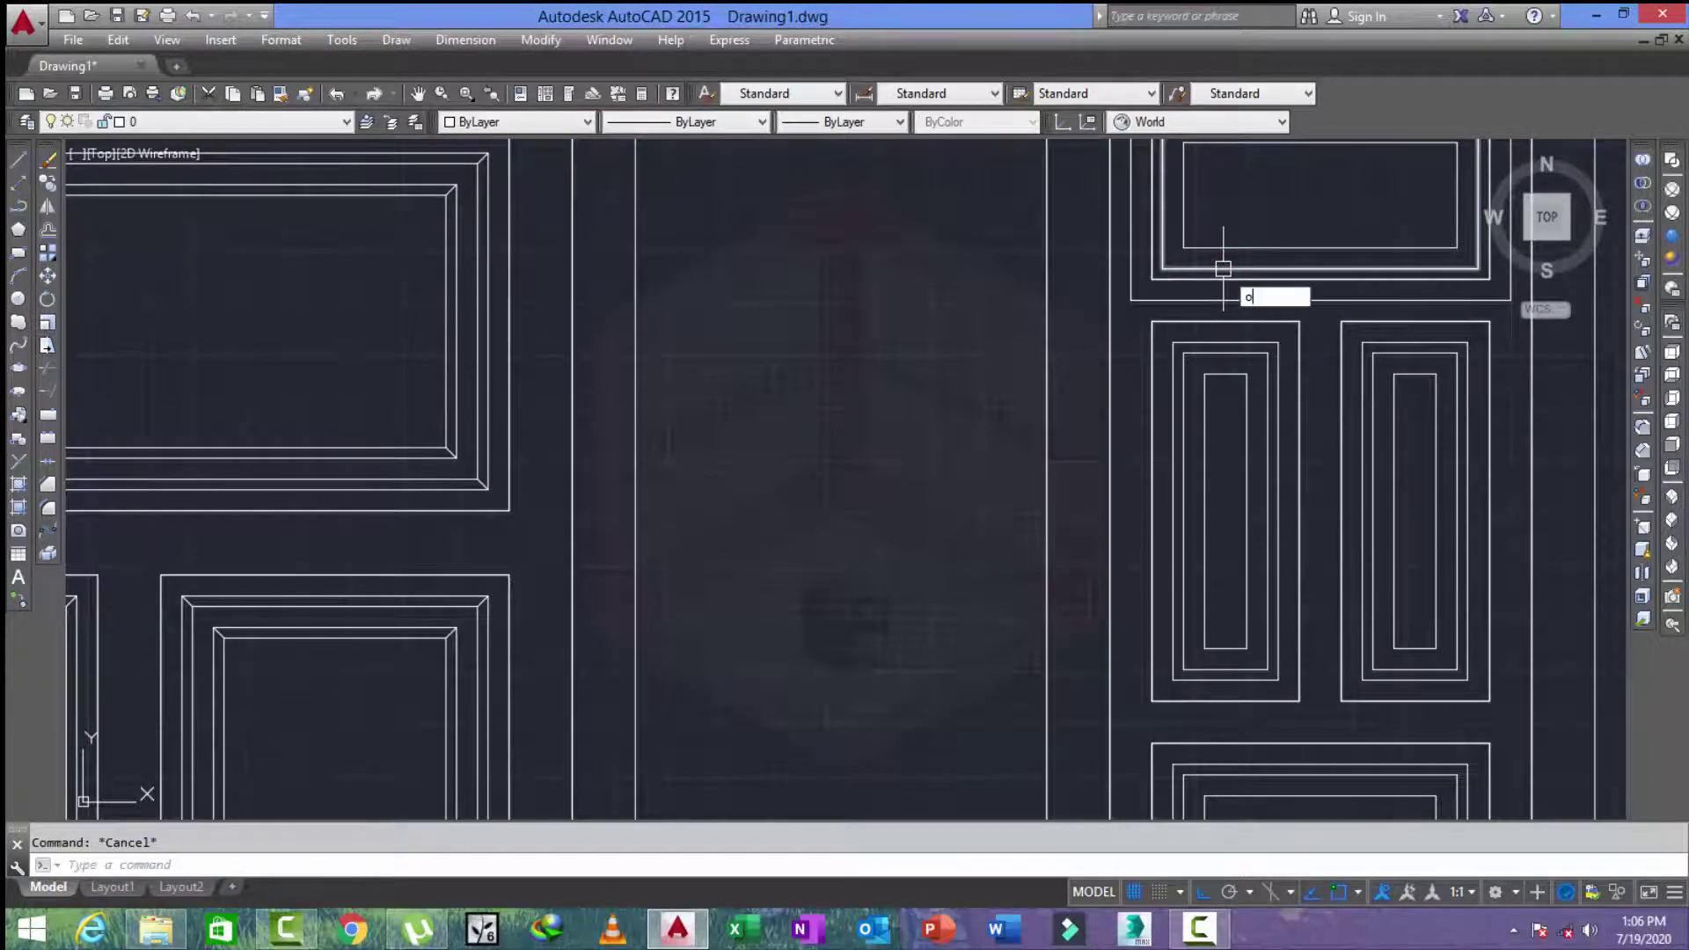
Add one more inset inside the top, both tall and the lower panels.
{"action": "key", "text": "Return"}
{"action": "key", "text": "Return"}
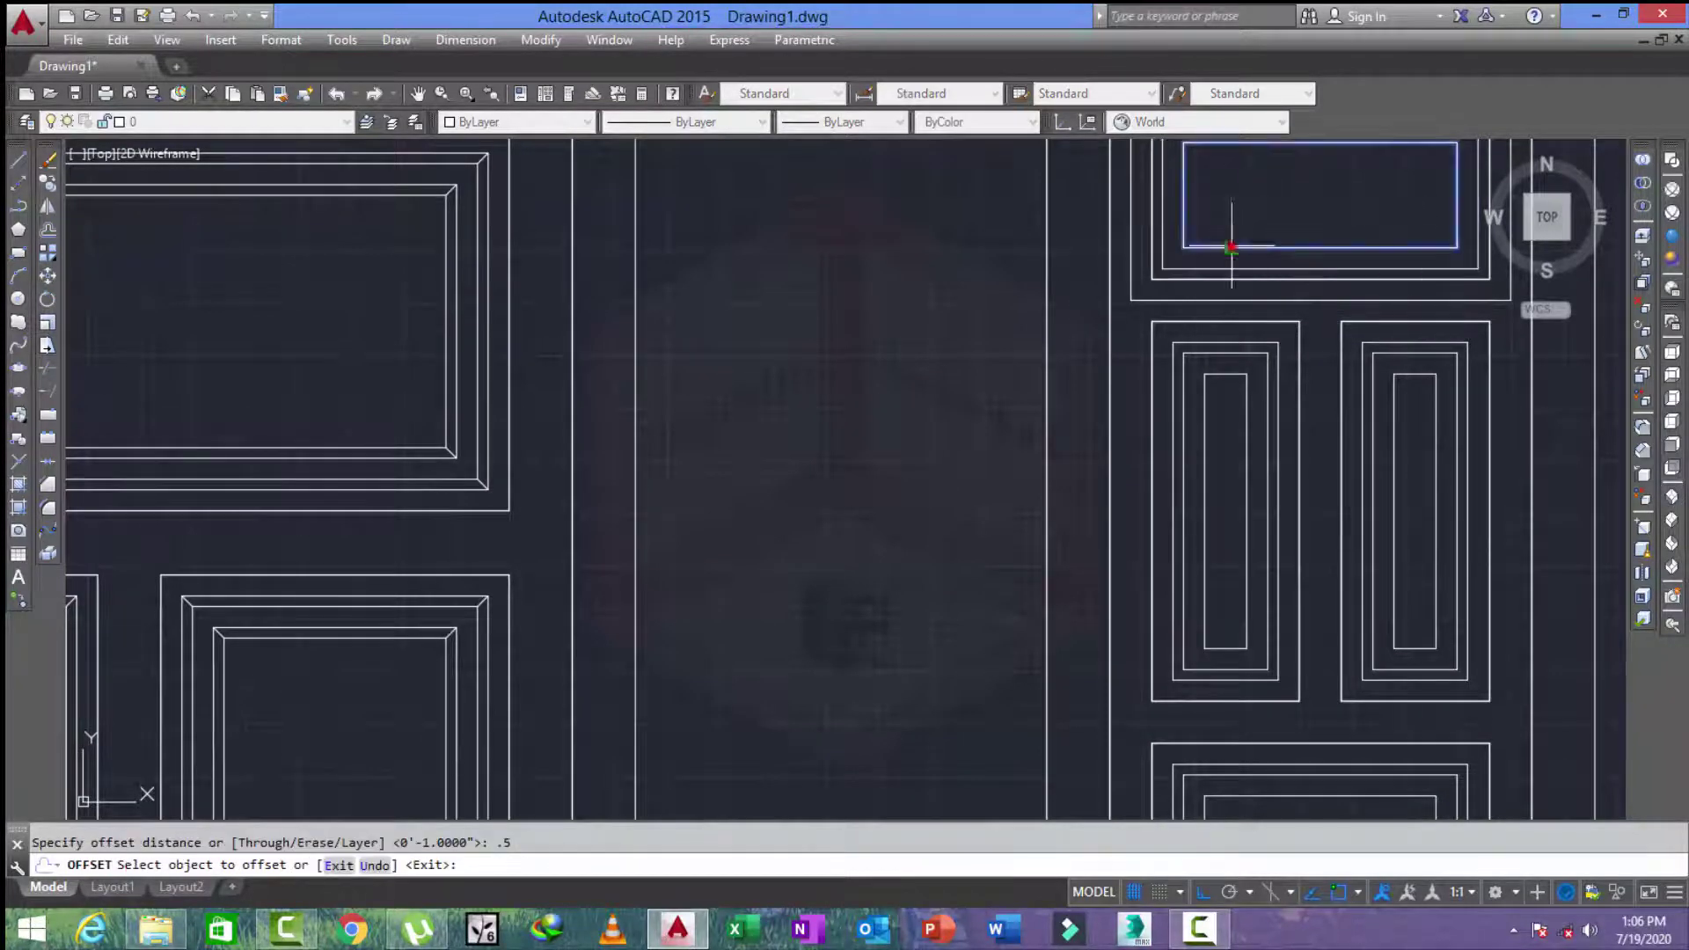
{"action": "left_click", "coordinate": [1232, 247]}
{"action": "left_click", "coordinate": [1230, 204]}
{"action": "scroll", "coordinate": [1245, 516], "scroll_direction": "up", "scroll_amount": 2}
{"action": "left_click", "coordinate": [1219, 290]}
{"action": "left_click", "coordinate": [1213, 319]}
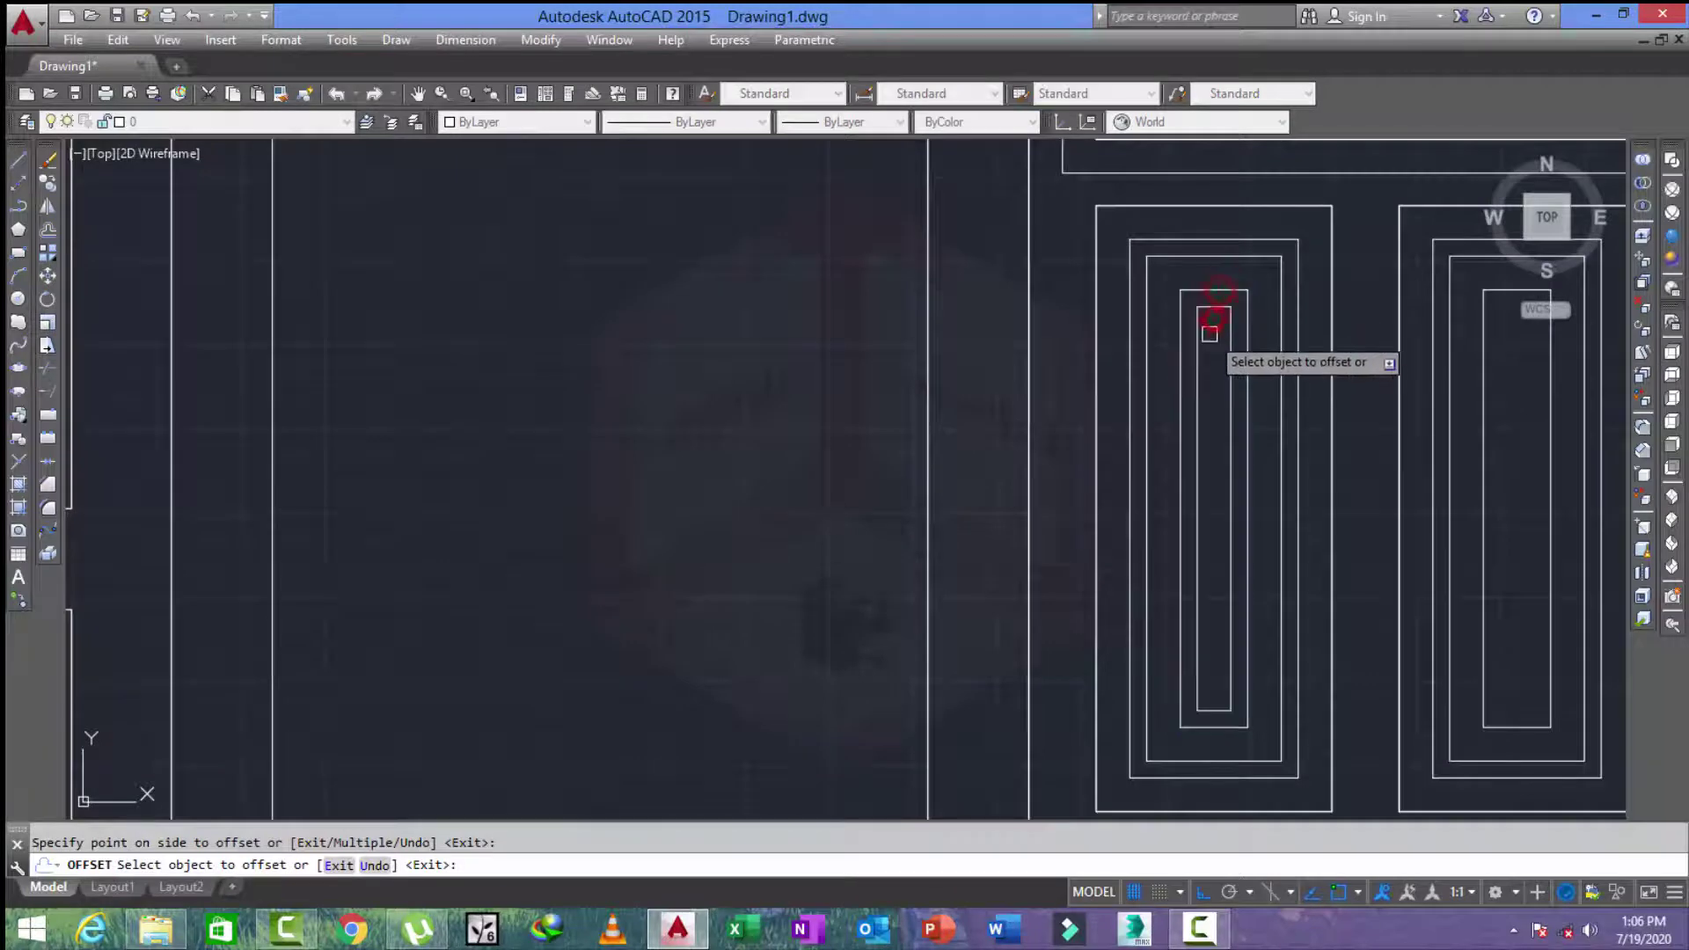
{"action": "scroll", "coordinate": [1210, 334], "scroll_direction": "down", "scroll_amount": 1}
{"action": "scroll", "coordinate": [1417, 392], "scroll_direction": "up", "scroll_amount": 1}
{"action": "left_click", "coordinate": [1379, 290]}
{"action": "left_click", "coordinate": [1371, 359]}
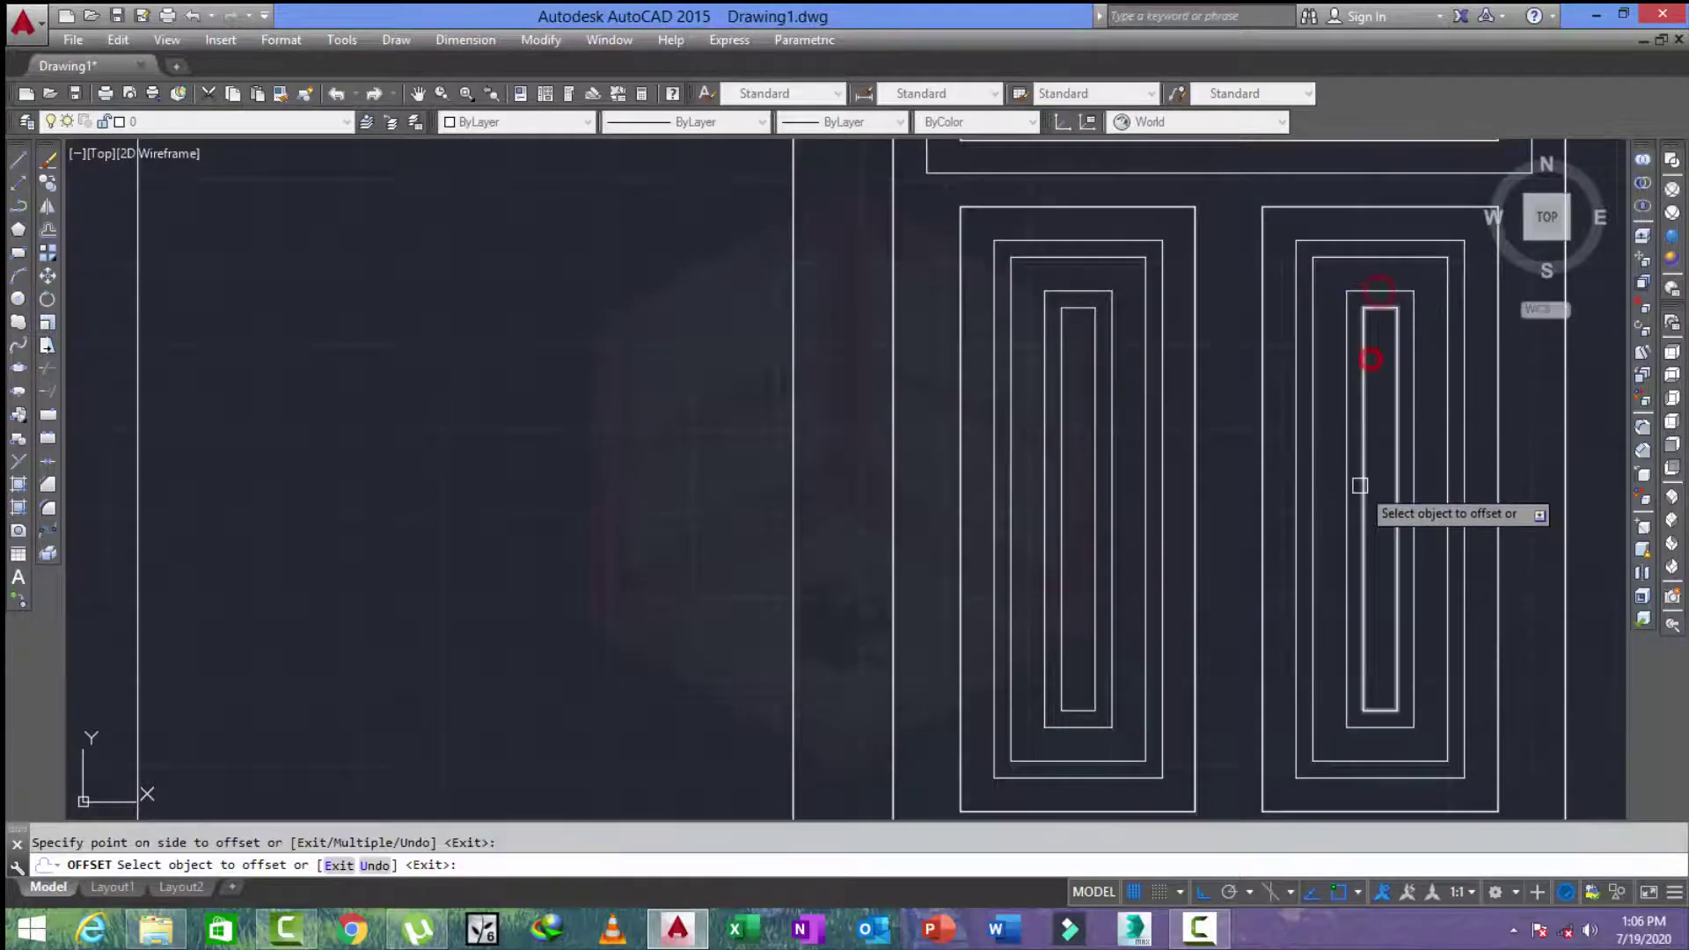
{"action": "scroll", "coordinate": [1260, 298], "scroll_direction": "down", "scroll_amount": 2}
{"action": "scroll", "coordinate": [1222, 652], "scroll_direction": "up", "scroll_amount": 2}
{"action": "left_click", "coordinate": [1159, 651]}
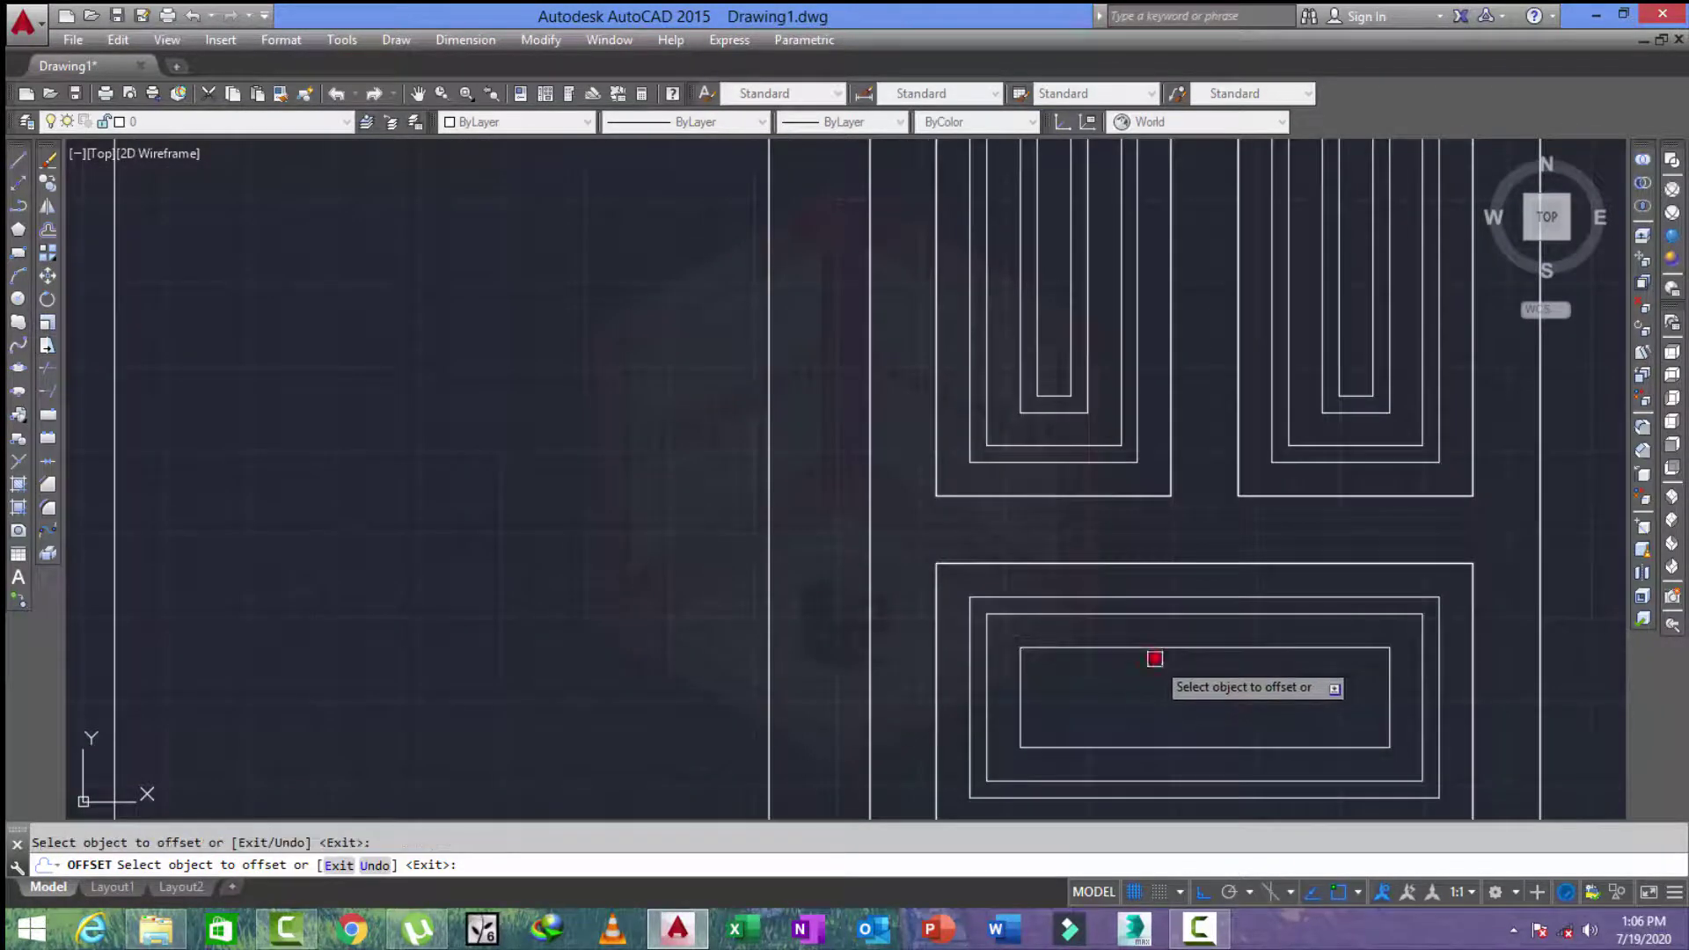
{"action": "left_click", "coordinate": [1140, 699]}
{"action": "key", "text": "Escape"}
{"action": "scroll", "coordinate": [1008, 664], "scroll_direction": "down", "scroll_amount": 2}
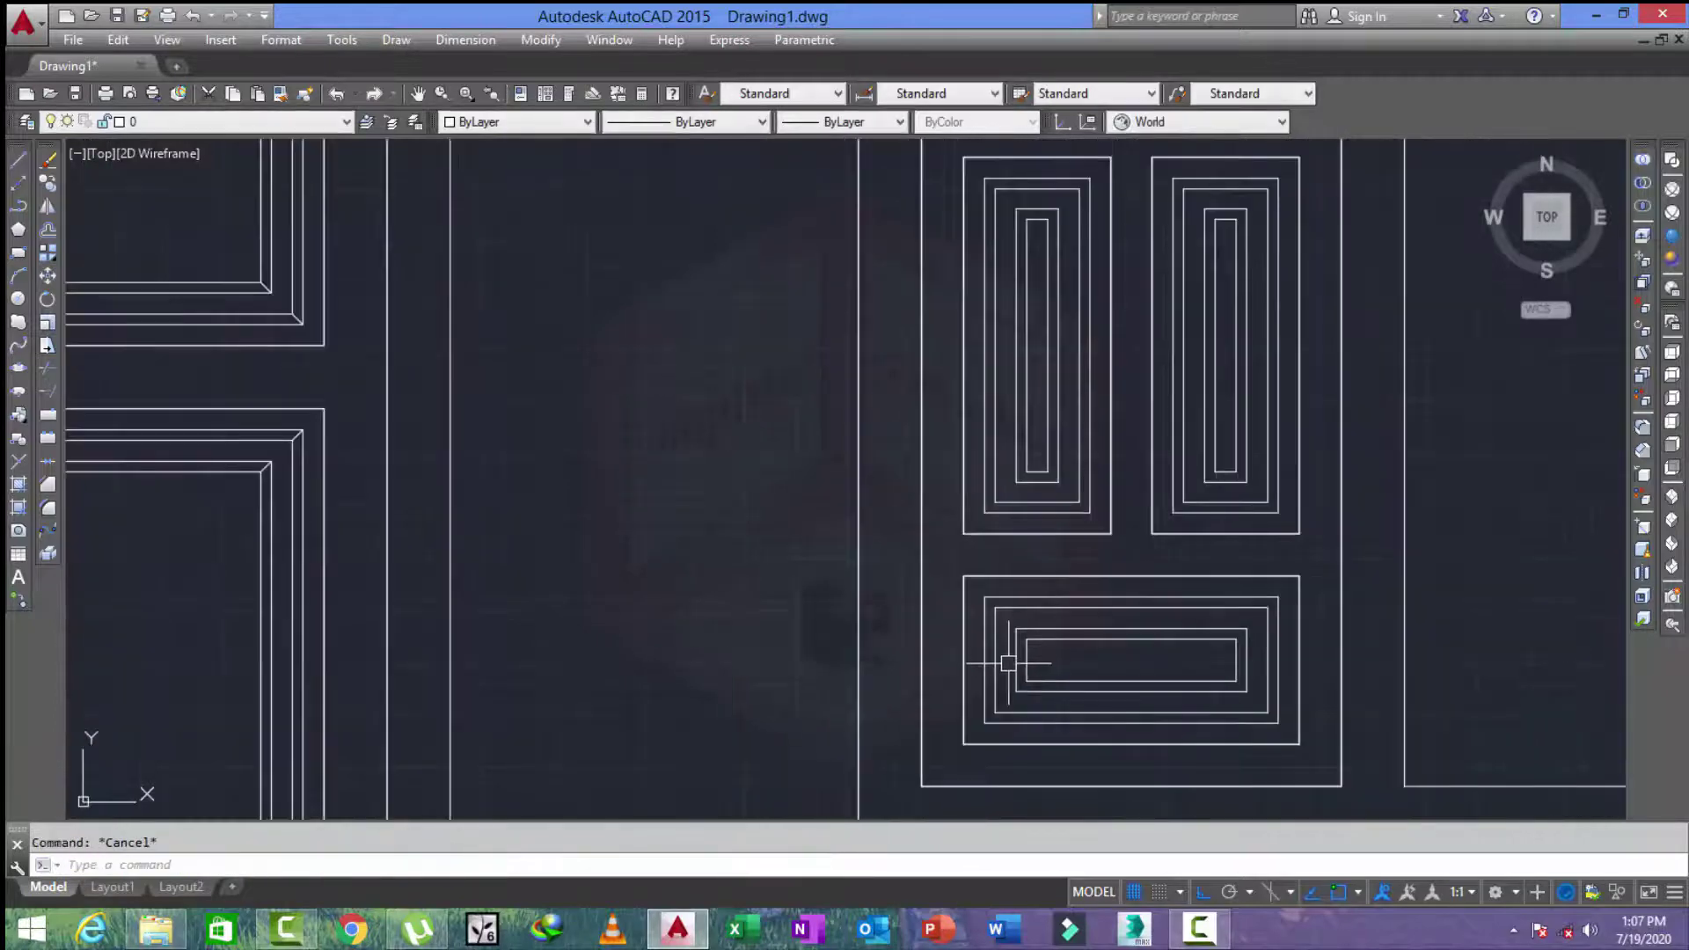
Draw the lower panel's top-left and top-right mitre diagonals with the LINE command.
{"action": "key", "text": "l"}
{"action": "key", "text": "Return"}
{"action": "scroll", "coordinate": [1033, 643], "scroll_direction": "up", "scroll_amount": 2}
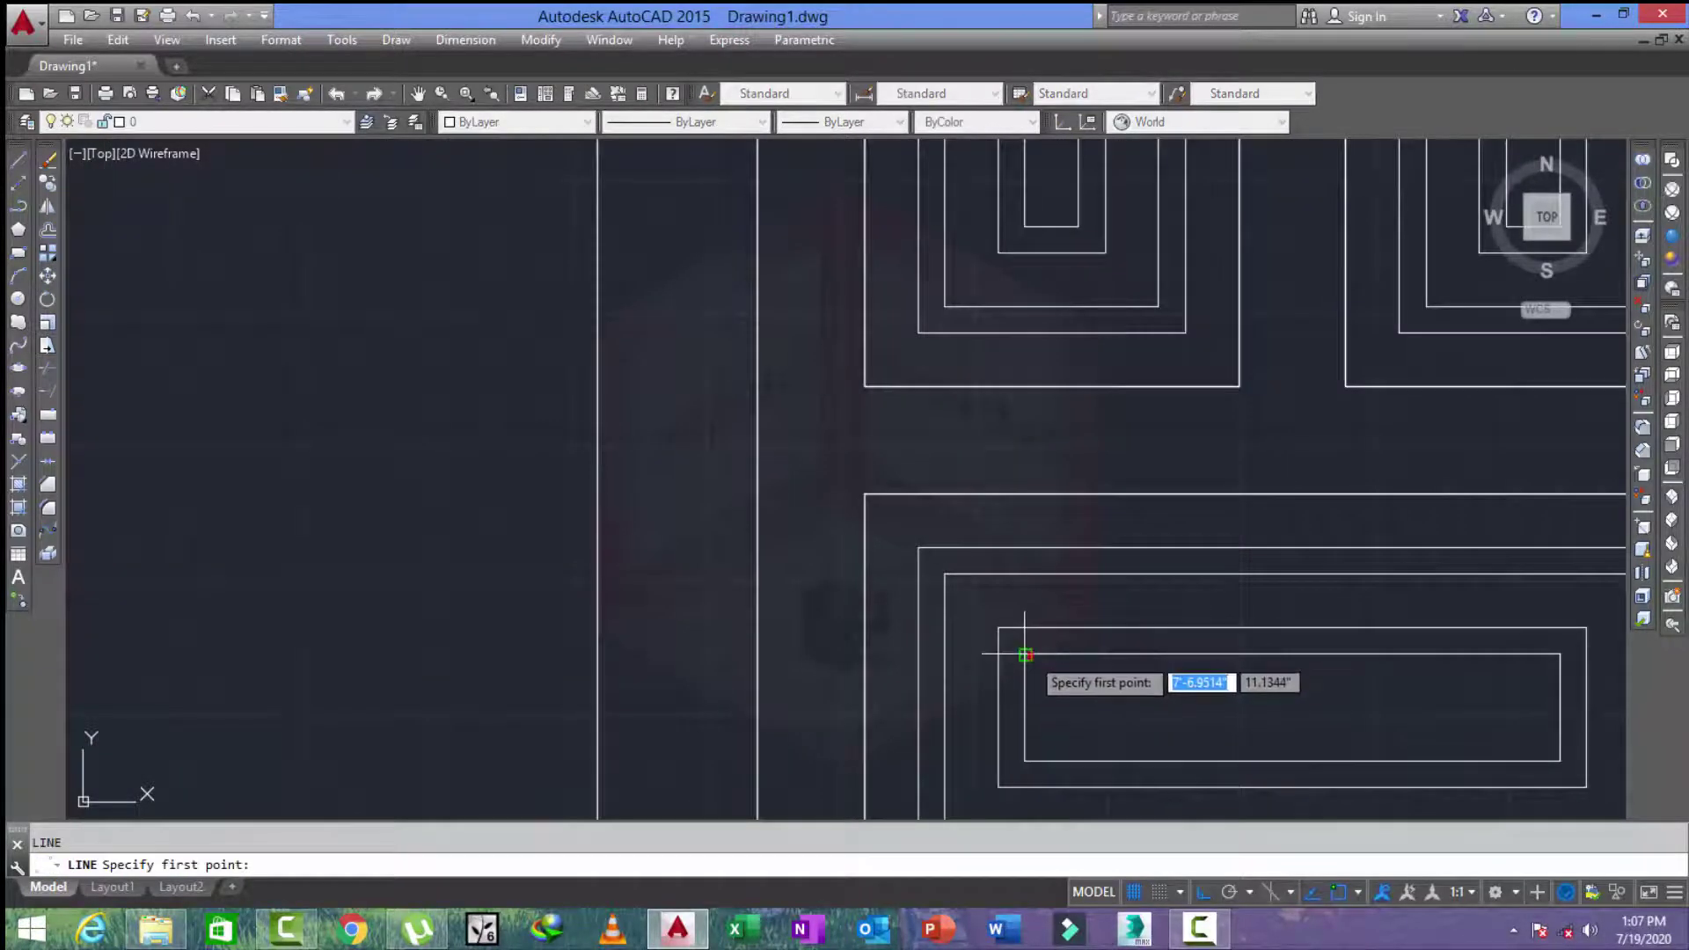
{"action": "left_click", "coordinate": [1025, 655]}
{"action": "left_click", "coordinate": [918, 548]}
{"action": "scroll", "coordinate": [1112, 604], "scroll_direction": "down", "scroll_amount": 2}
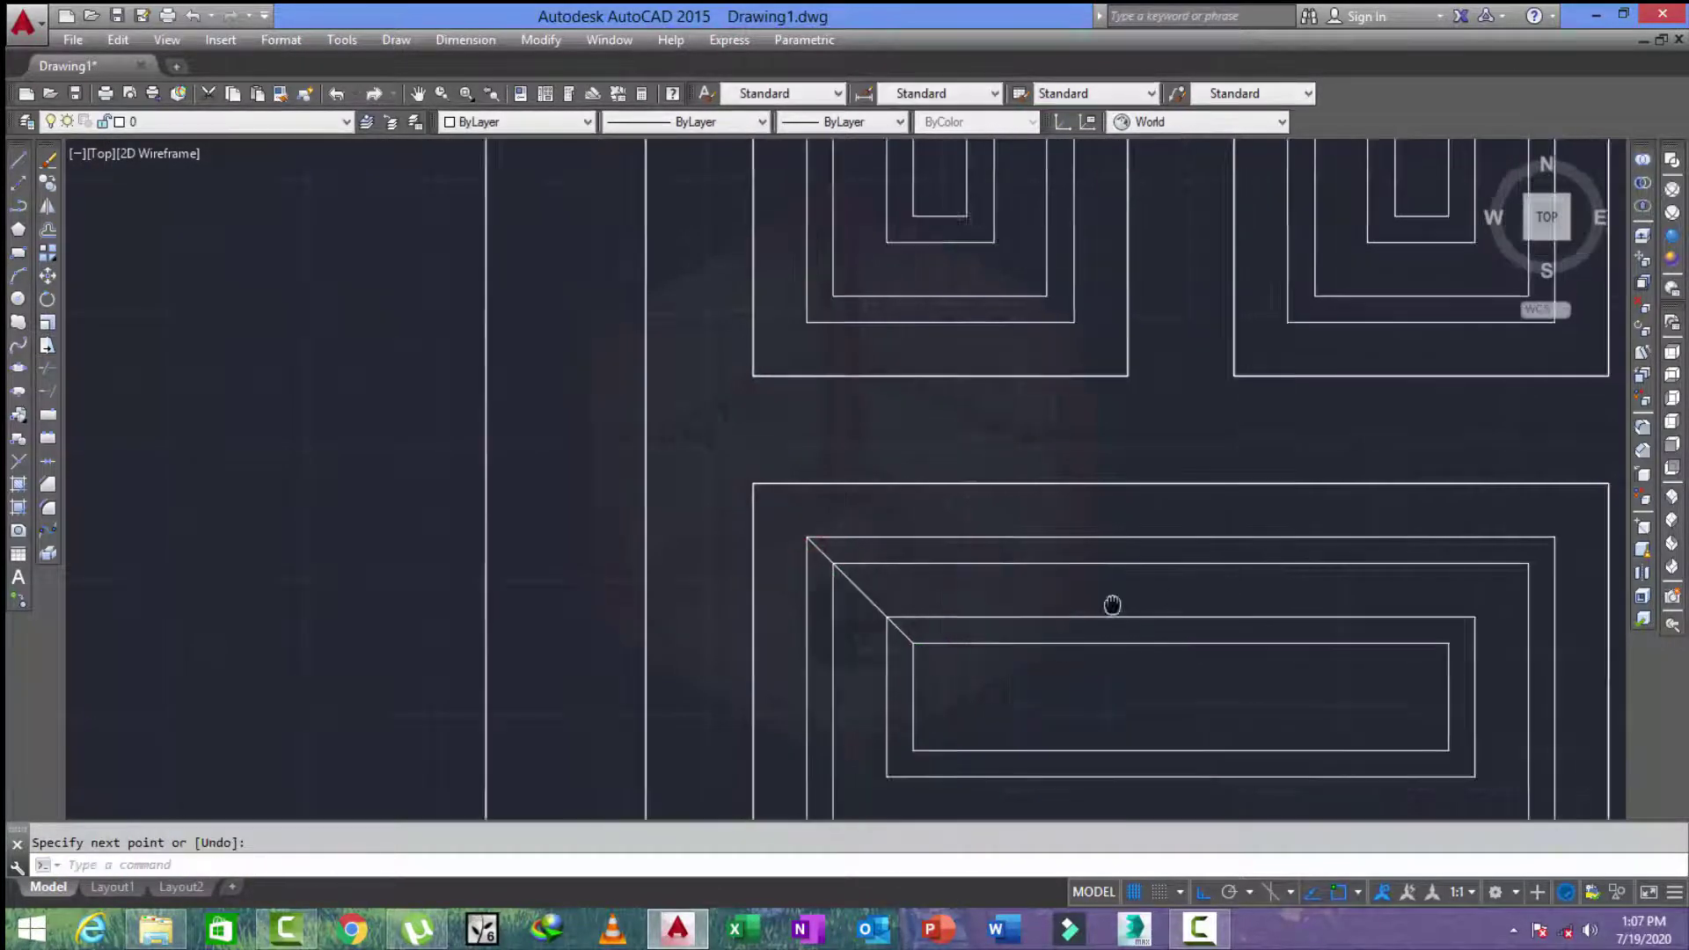
{"action": "key", "text": "Return"}
{"action": "key", "text": "Return"}
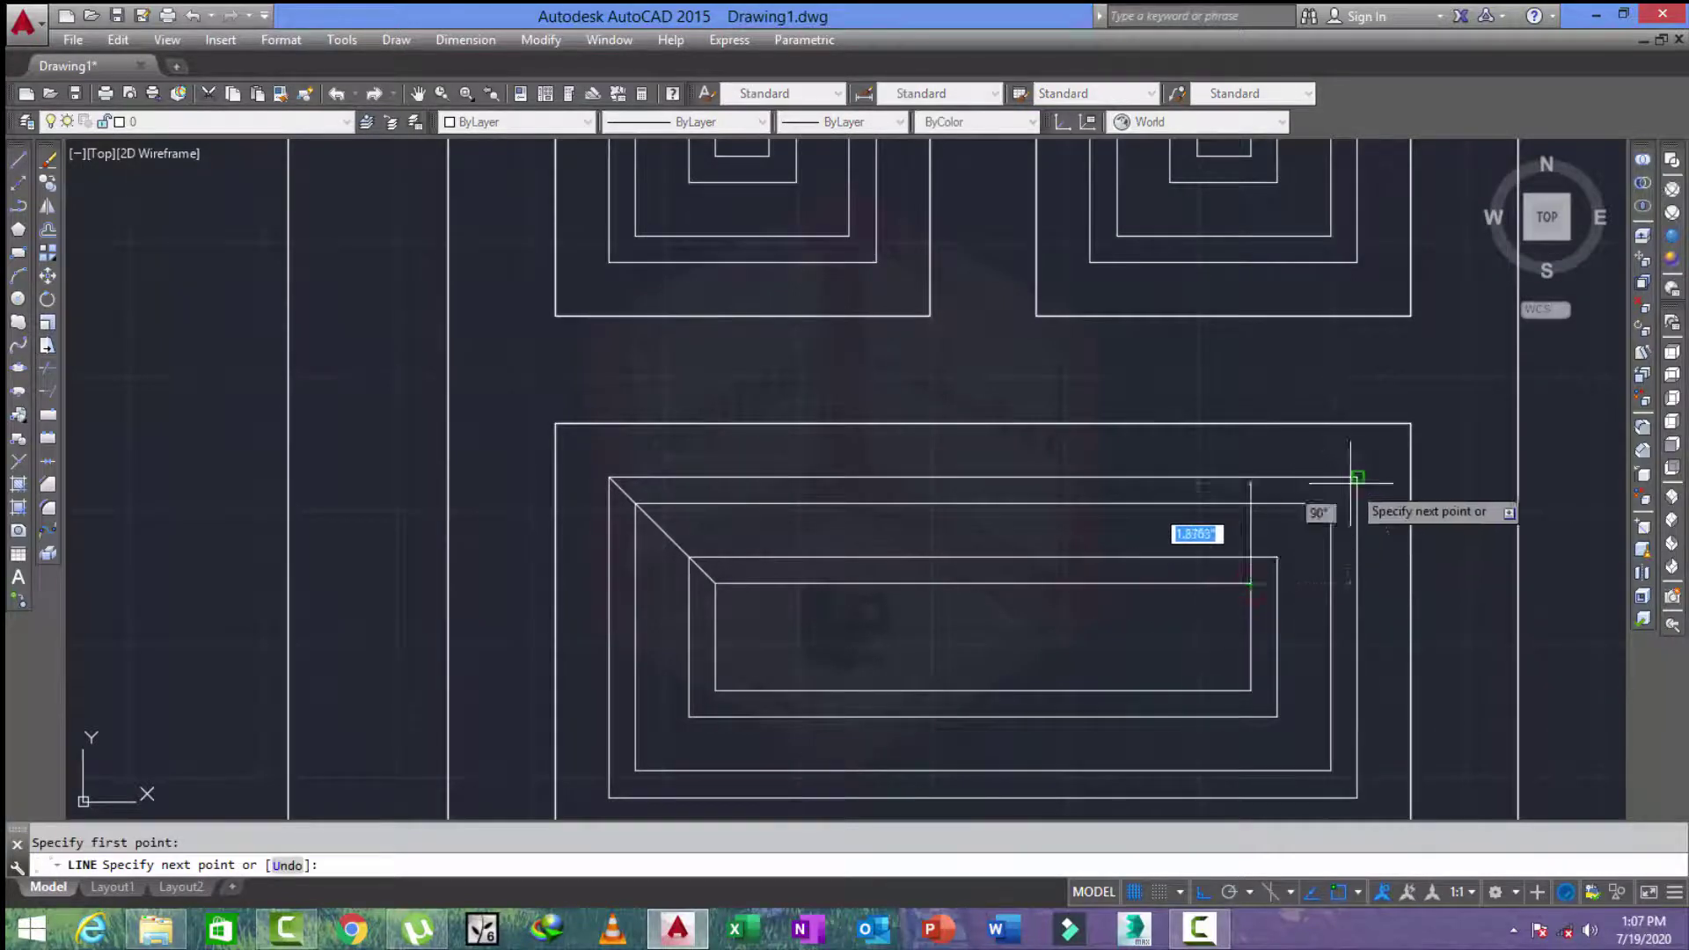
{"action": "left_click", "coordinate": [1355, 479]}
{"action": "middle_click_drag", "start_coordinate": [1355, 480], "coordinate": [1347, 341]}
{"action": "key", "text": "Return"}
{"action": "key", "text": "Return"}
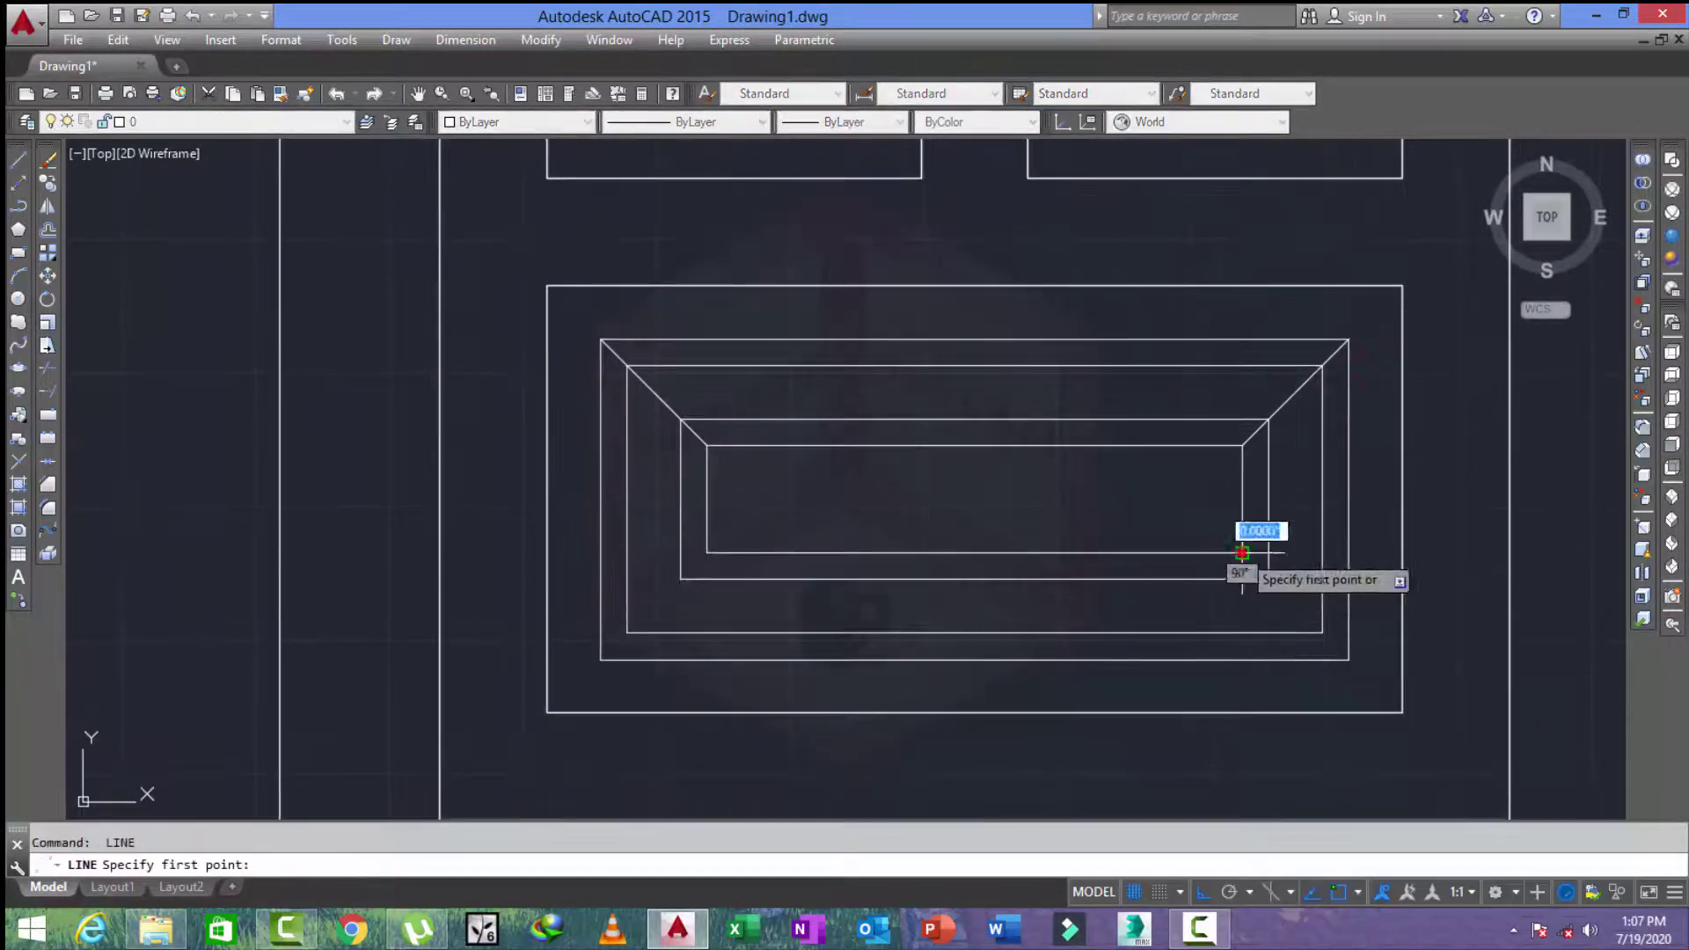
Add the lower panel's bottom-right and bottom-left diagonals joining the inner and outer corners.
{"action": "left_click", "coordinate": [1242, 553]}
{"action": "left_click", "coordinate": [1348, 660]}
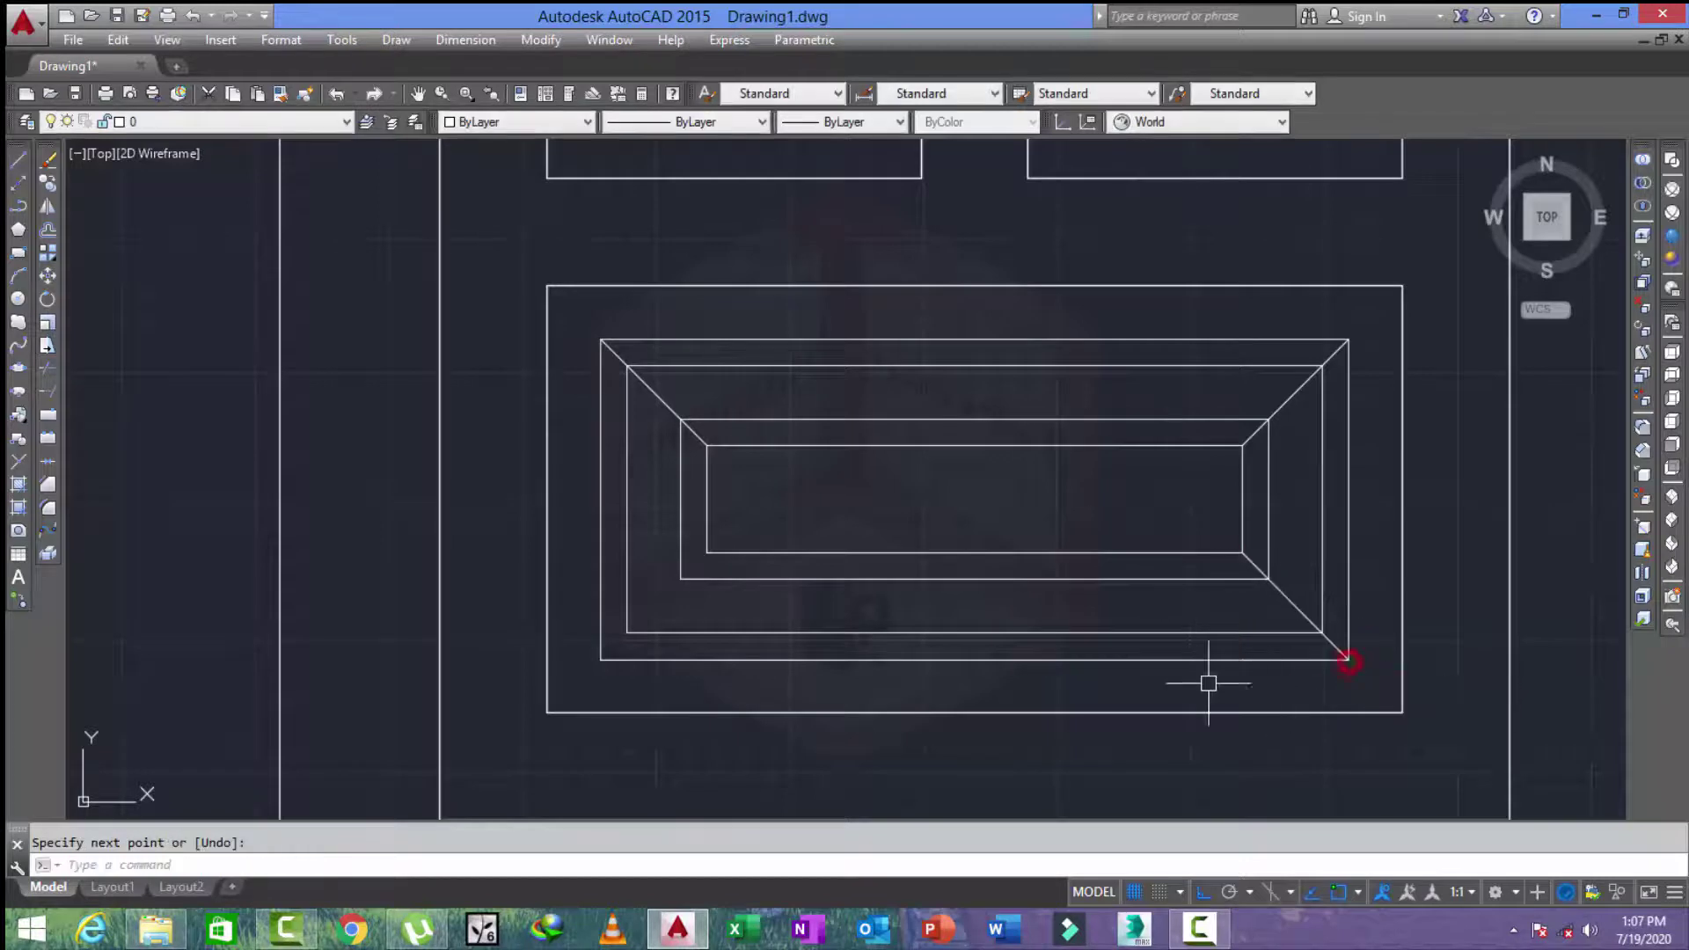
{"action": "key", "text": "Return"}
{"action": "key", "text": "Return"}
{"action": "left_click", "coordinate": [707, 553]}
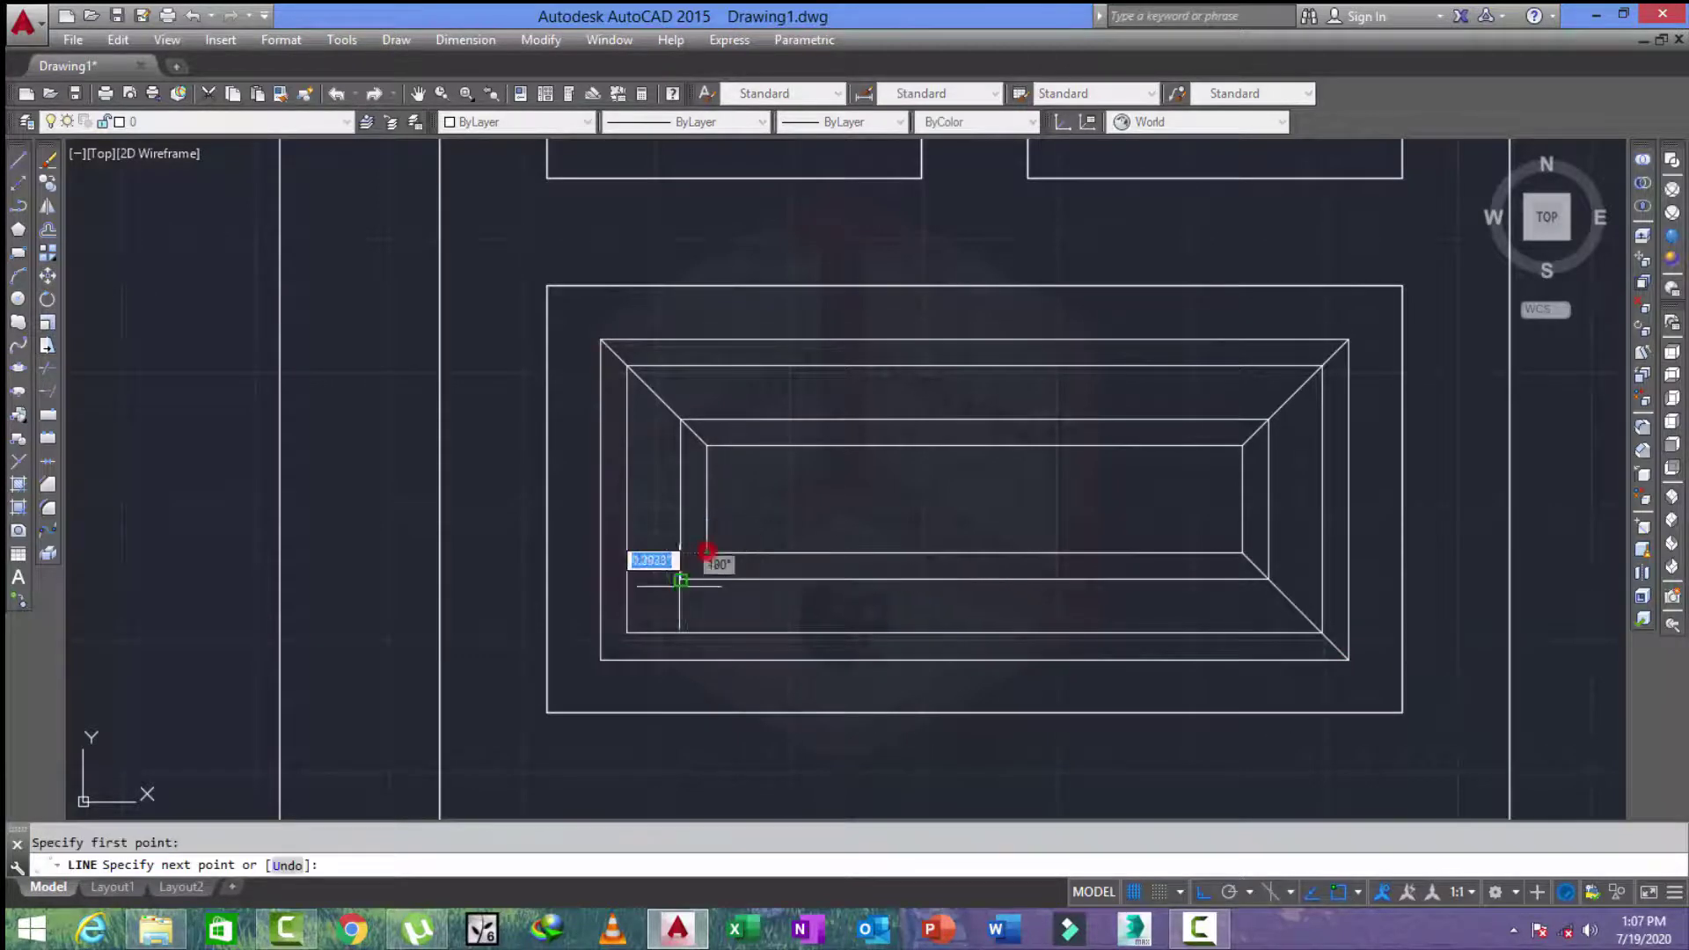
{"action": "left_click", "coordinate": [600, 659]}
{"action": "key", "text": "Escape"}
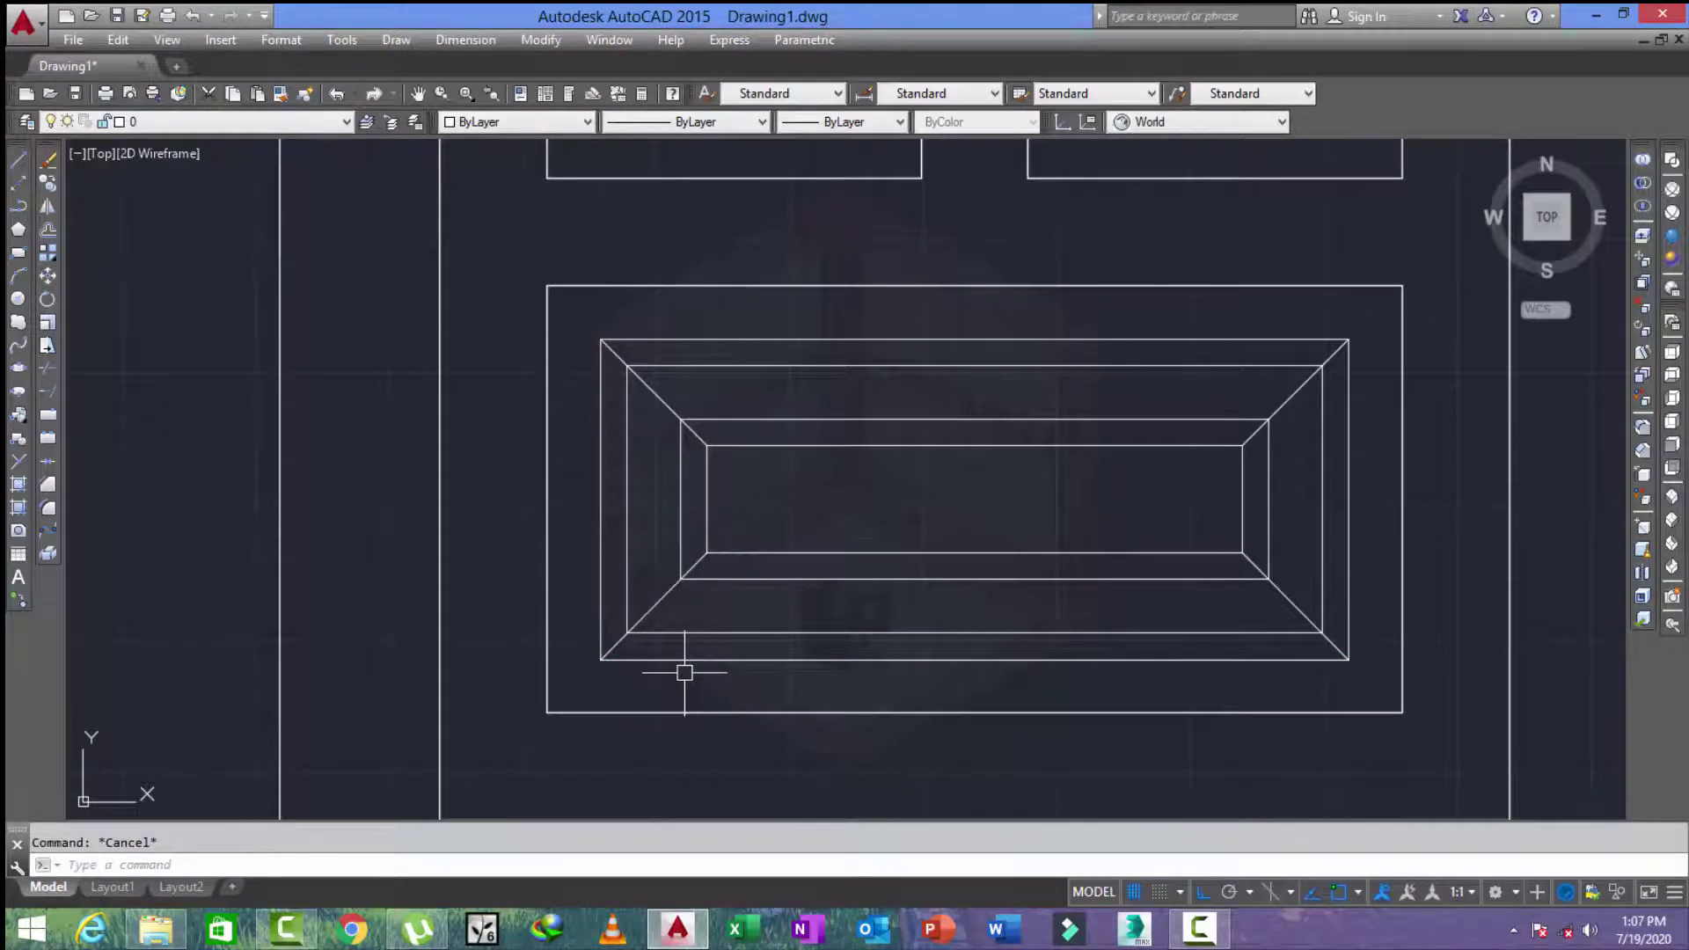
Trim the inner part of the top-right diagonal.
{"action": "type", "text": "tr"}
{"action": "key", "text": "Return"}
{"action": "key", "text": "Return"}
{"action": "left_click", "coordinate": [1289, 395]}
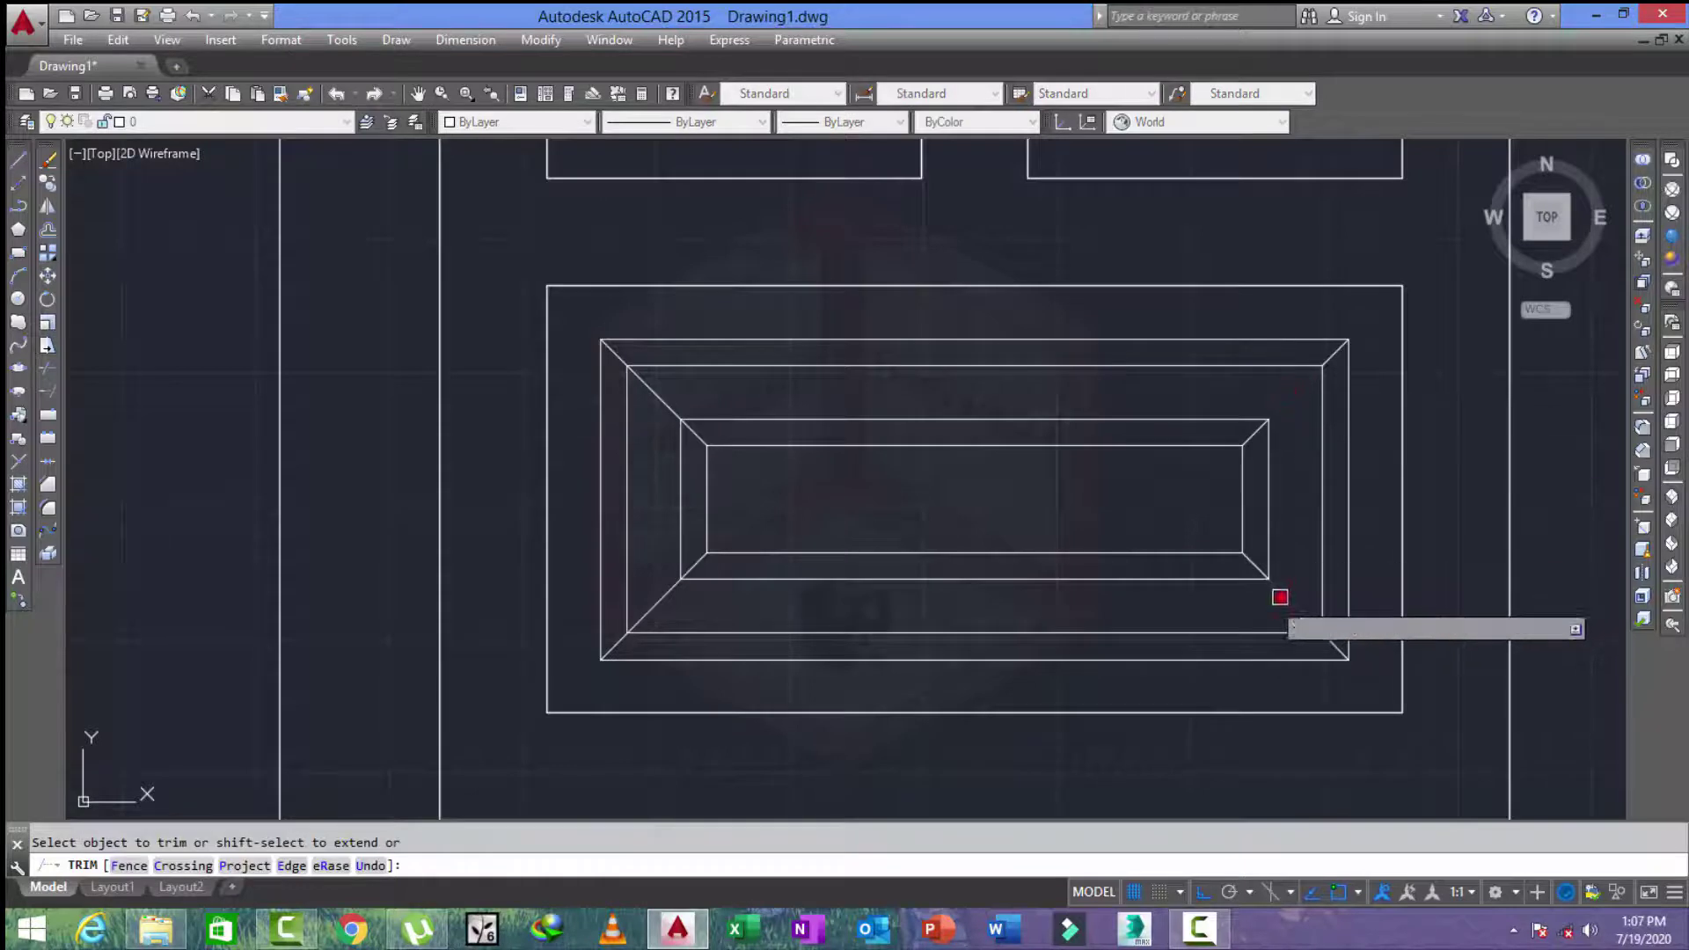
Trim the inner parts of the lower panel's bottom-right and bottom-left diagonals.
{"action": "left_click", "coordinate": [1280, 598]}
{"action": "left_click", "coordinate": [661, 599]}
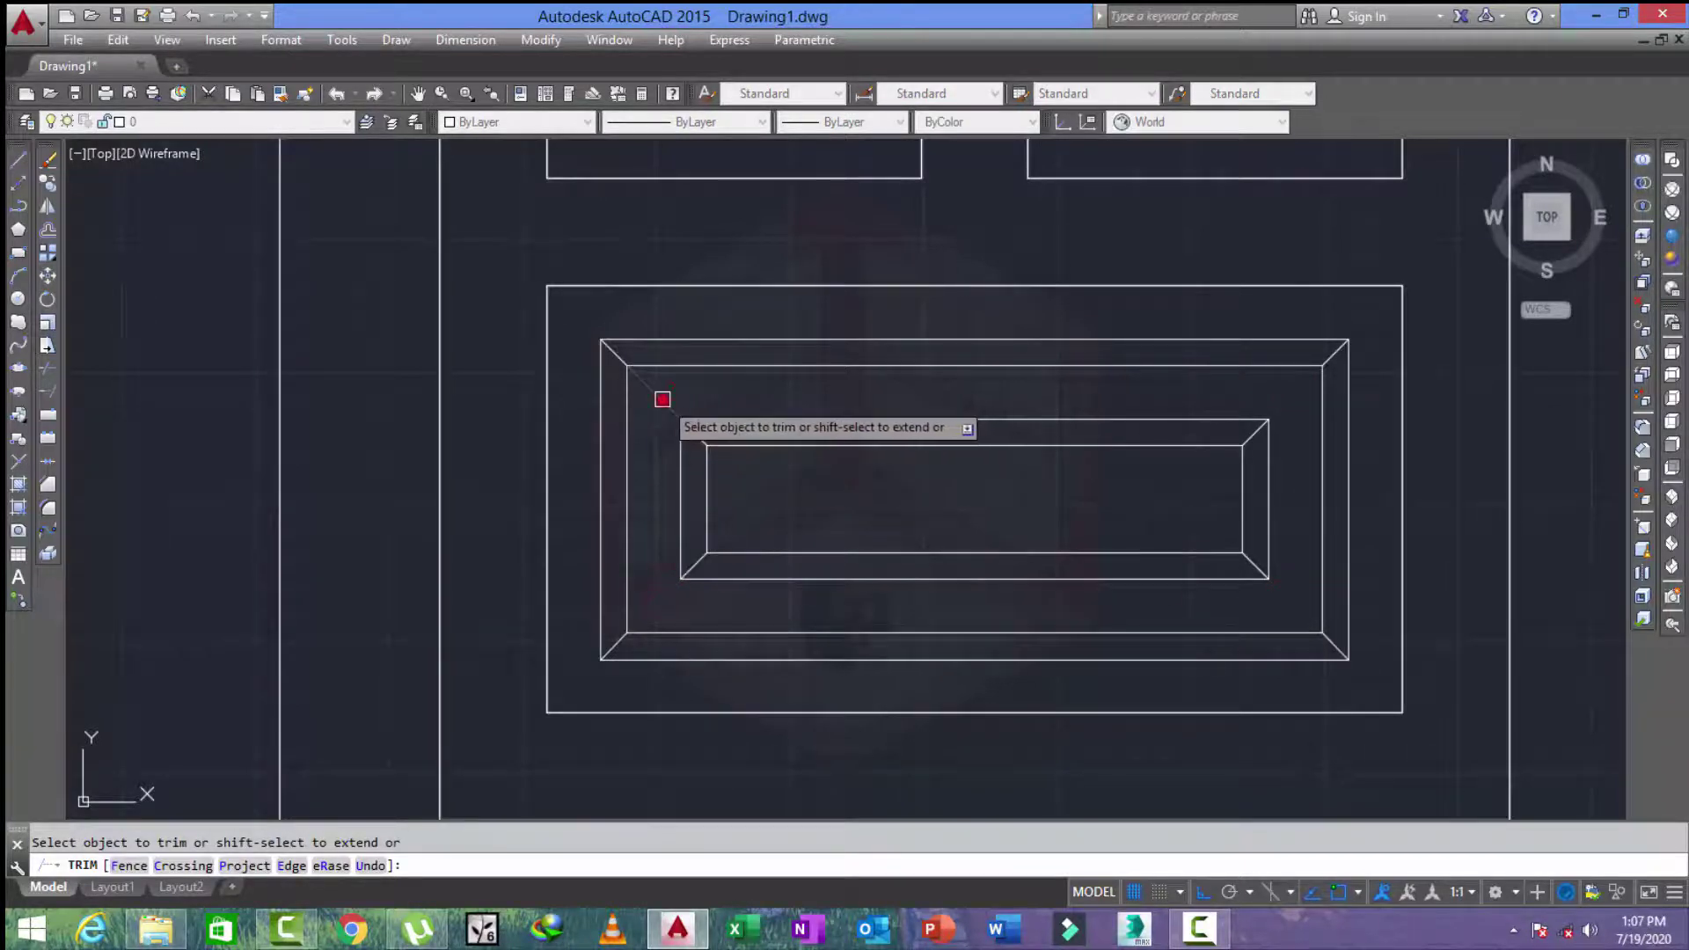
{"action": "scroll", "coordinate": [669, 404], "scroll_direction": "down", "scroll_amount": 2}
{"action": "key", "text": "Escape"}
{"action": "key", "text": "Return"}
{"action": "scroll", "coordinate": [827, 387], "scroll_direction": "up", "scroll_amount": 2}
{"action": "scroll", "coordinate": [886, 515], "scroll_direction": "up", "scroll_amount": 2}
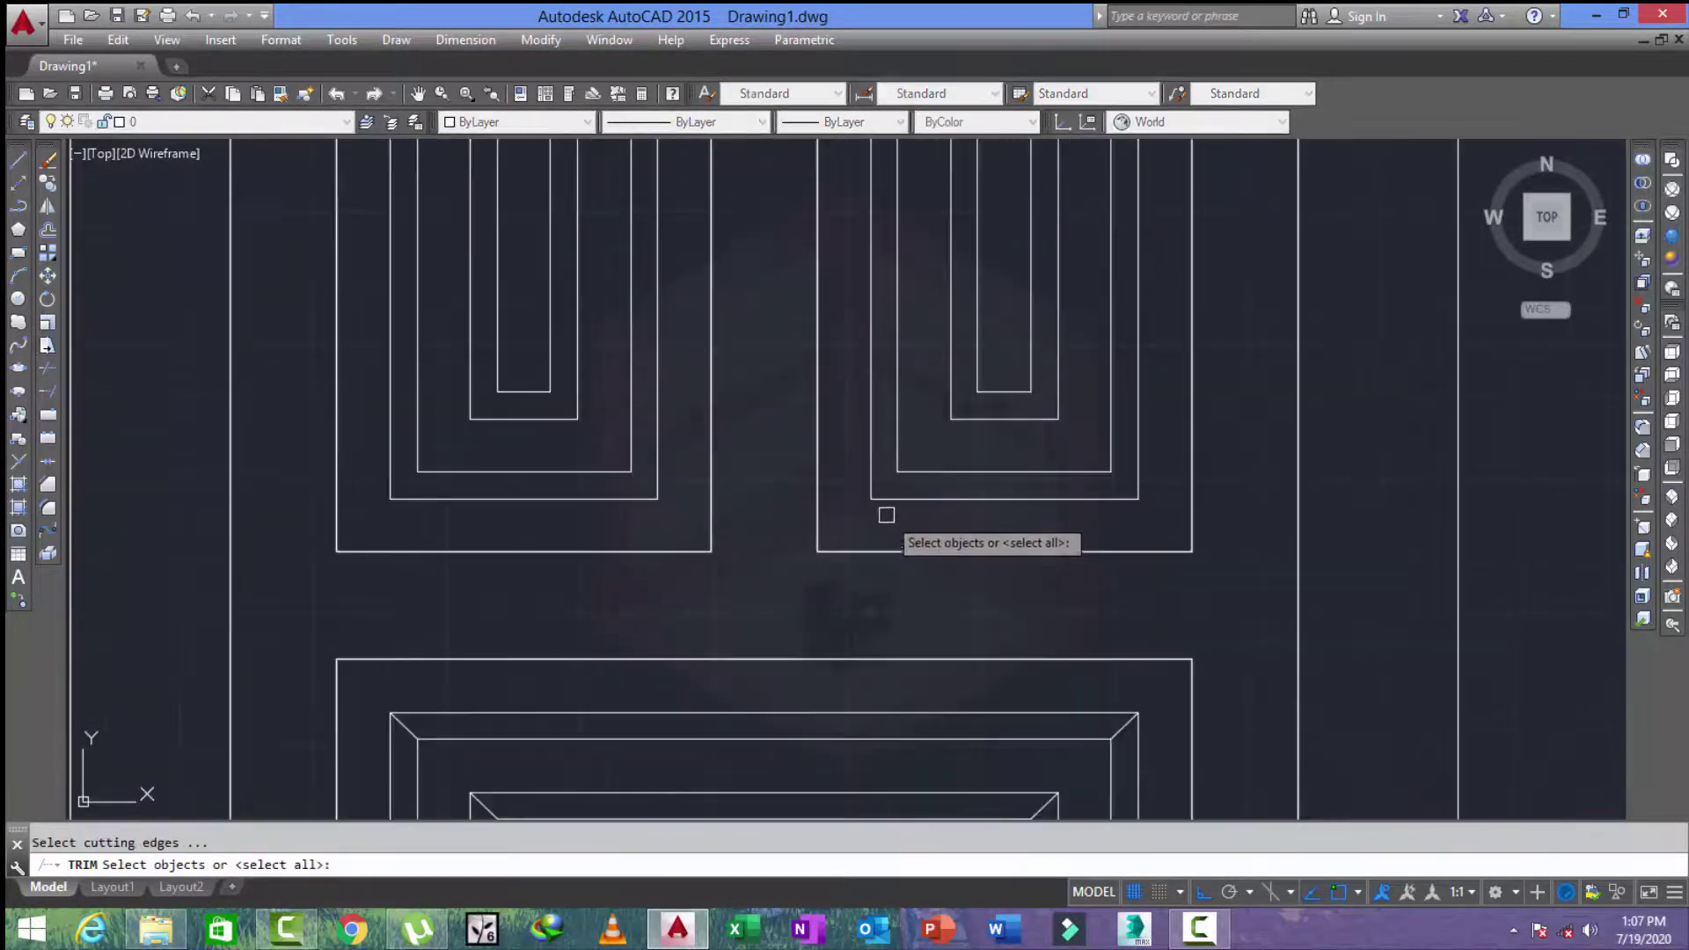
{"action": "key", "text": "Escape"}
Draw the right tall panel's bottom-left and bottom-right bevel diagonals.
{"action": "type", "text": "l"}
{"action": "key", "text": "Return"}
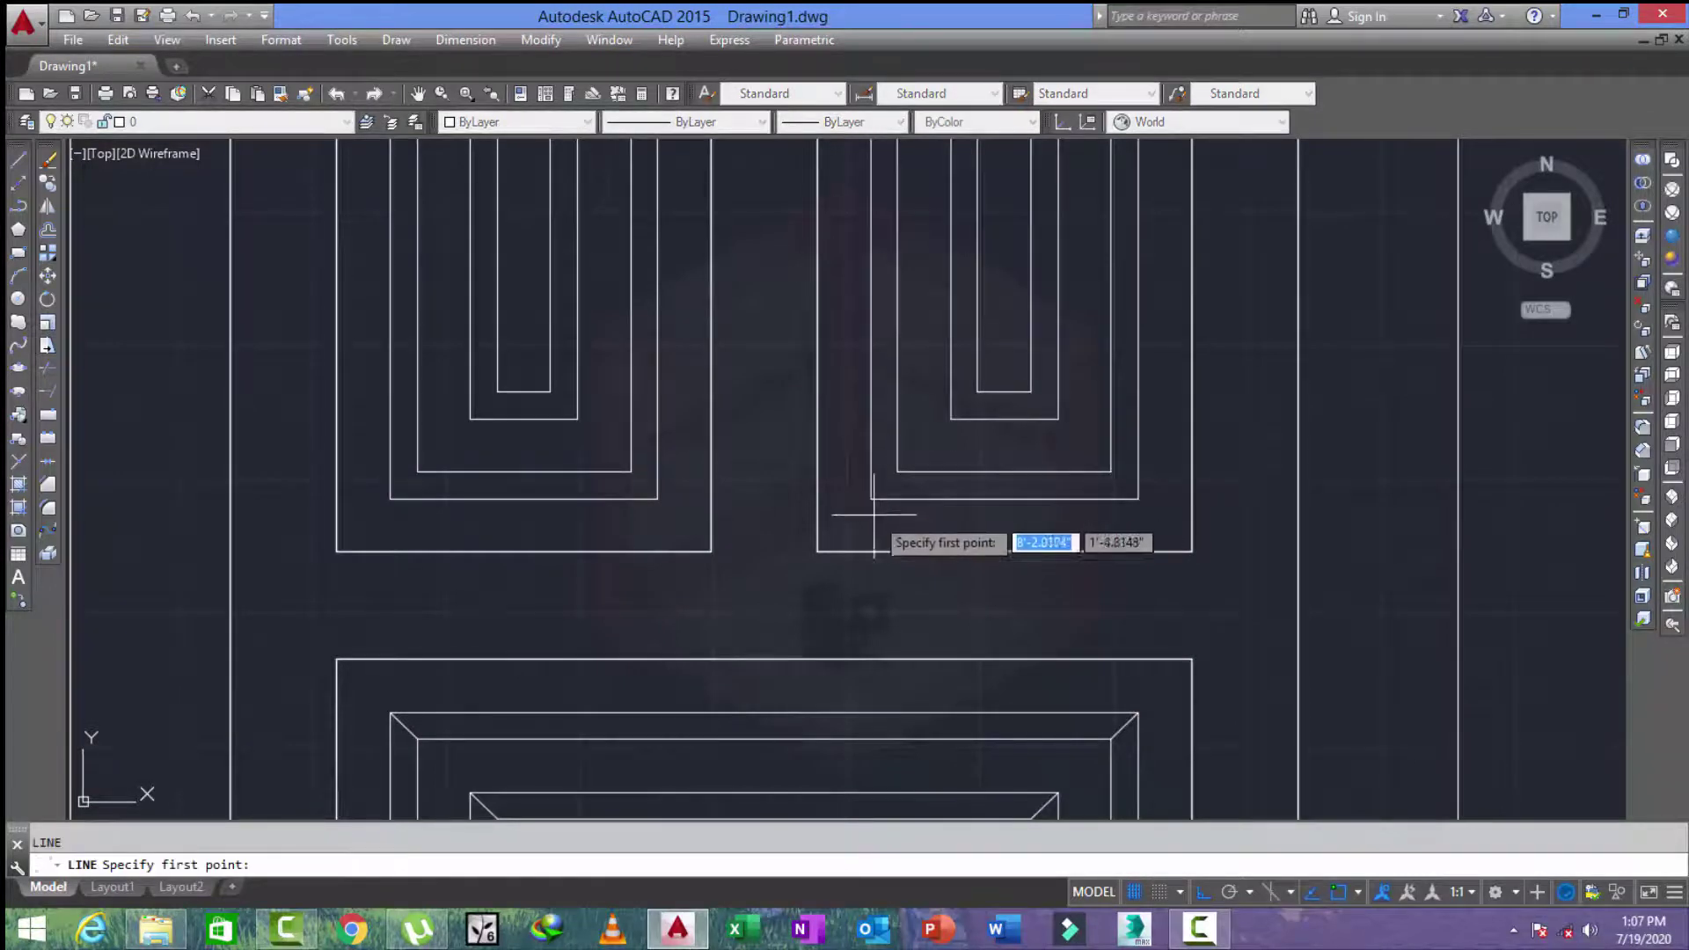
{"action": "left_click", "coordinate": [976, 392]}
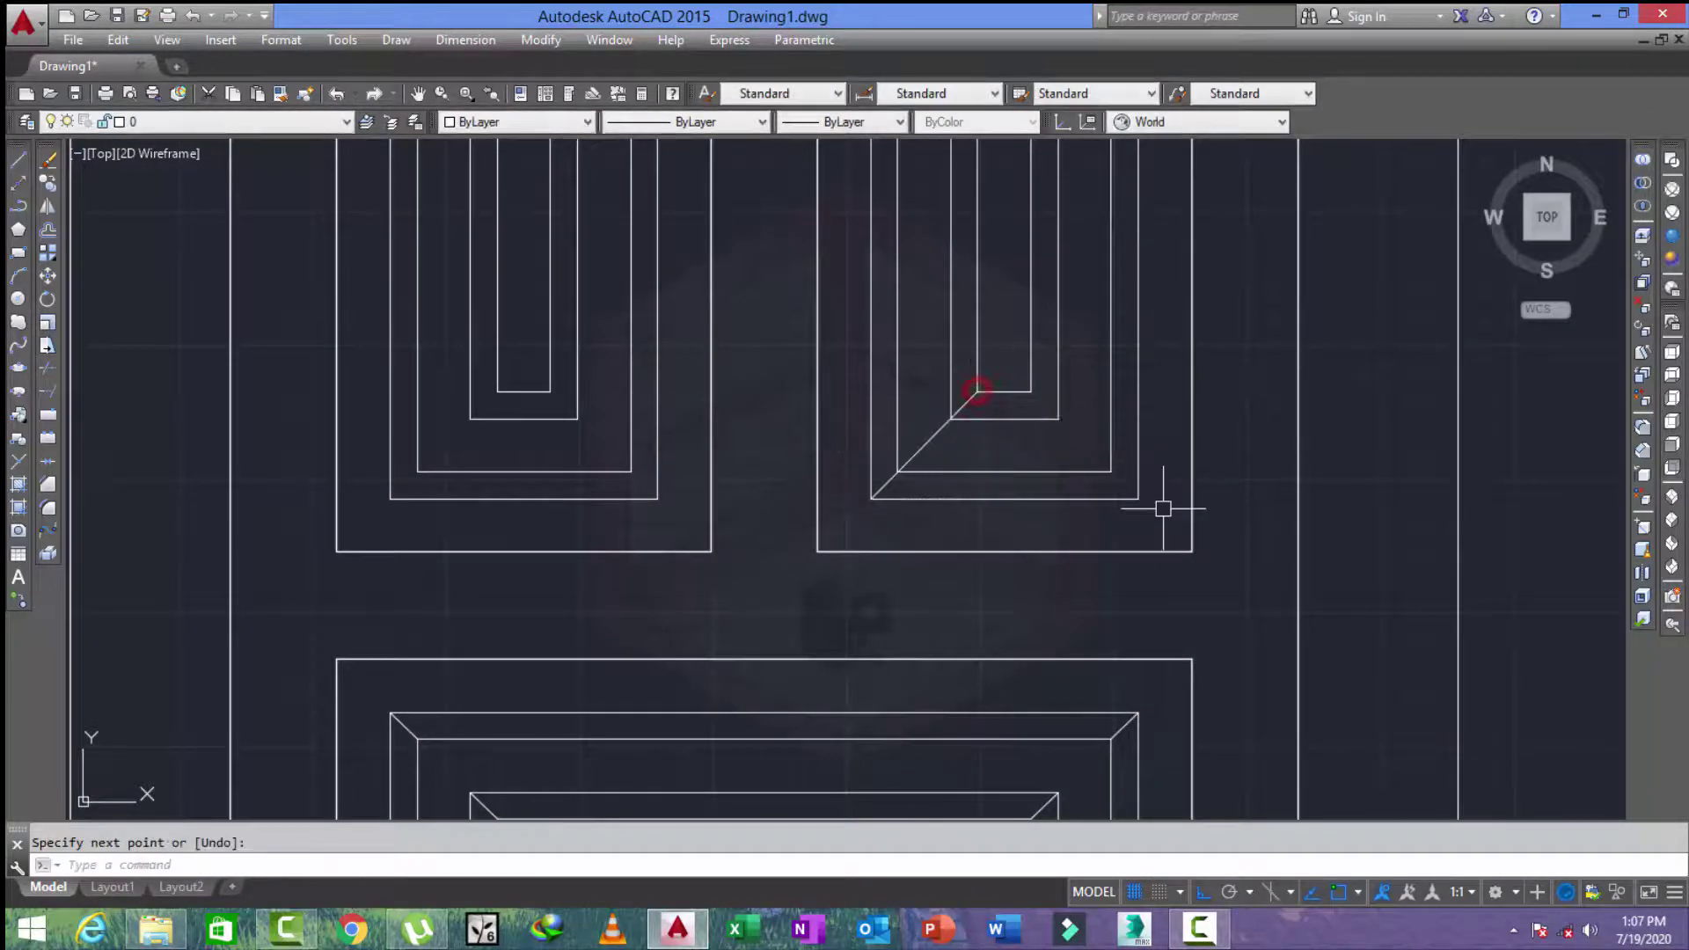
{"action": "key", "text": "Return"}
{"action": "key", "text": "Return"}
{"action": "left_click", "coordinate": [1031, 393]}
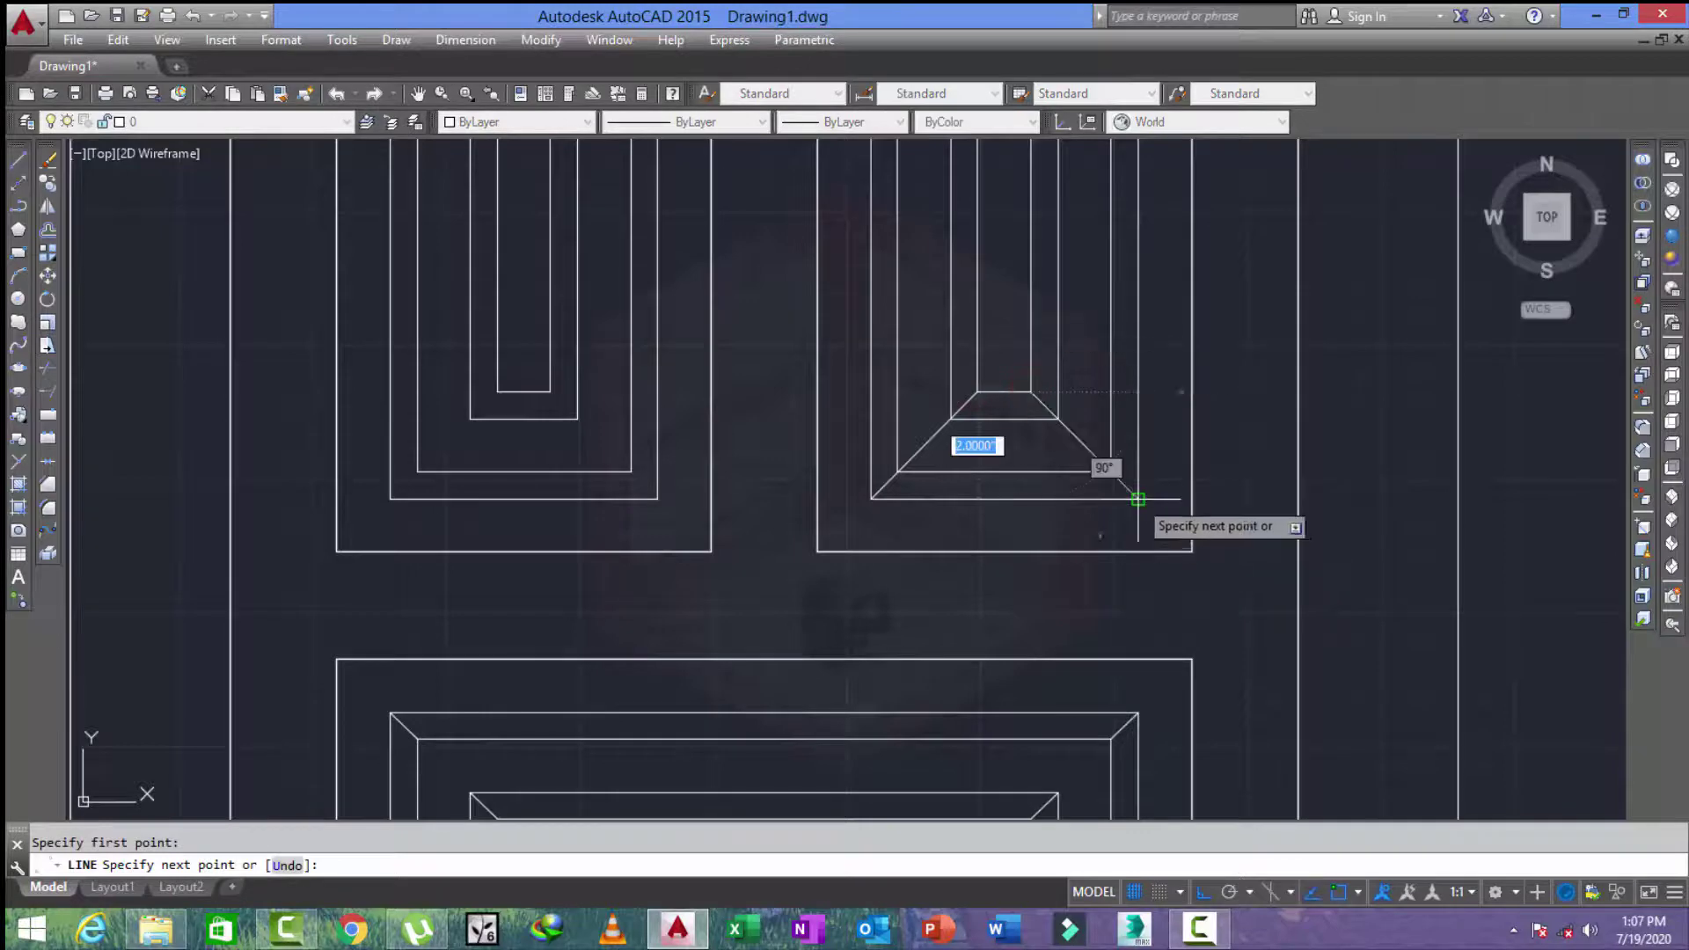
{"action": "left_click", "coordinate": [1137, 499]}
{"action": "key", "text": "Return"}
Draw the right tall panel's top-left and top-right bevel diagonals.
{"action": "scroll", "coordinate": [1121, 559], "scroll_direction": "down", "scroll_amount": 3}
{"action": "scroll", "coordinate": [1075, 310], "scroll_direction": "down", "scroll_amount": 2}
{"action": "middle_click_drag", "start_coordinate": [1075, 309], "coordinate": [1058, 356]}
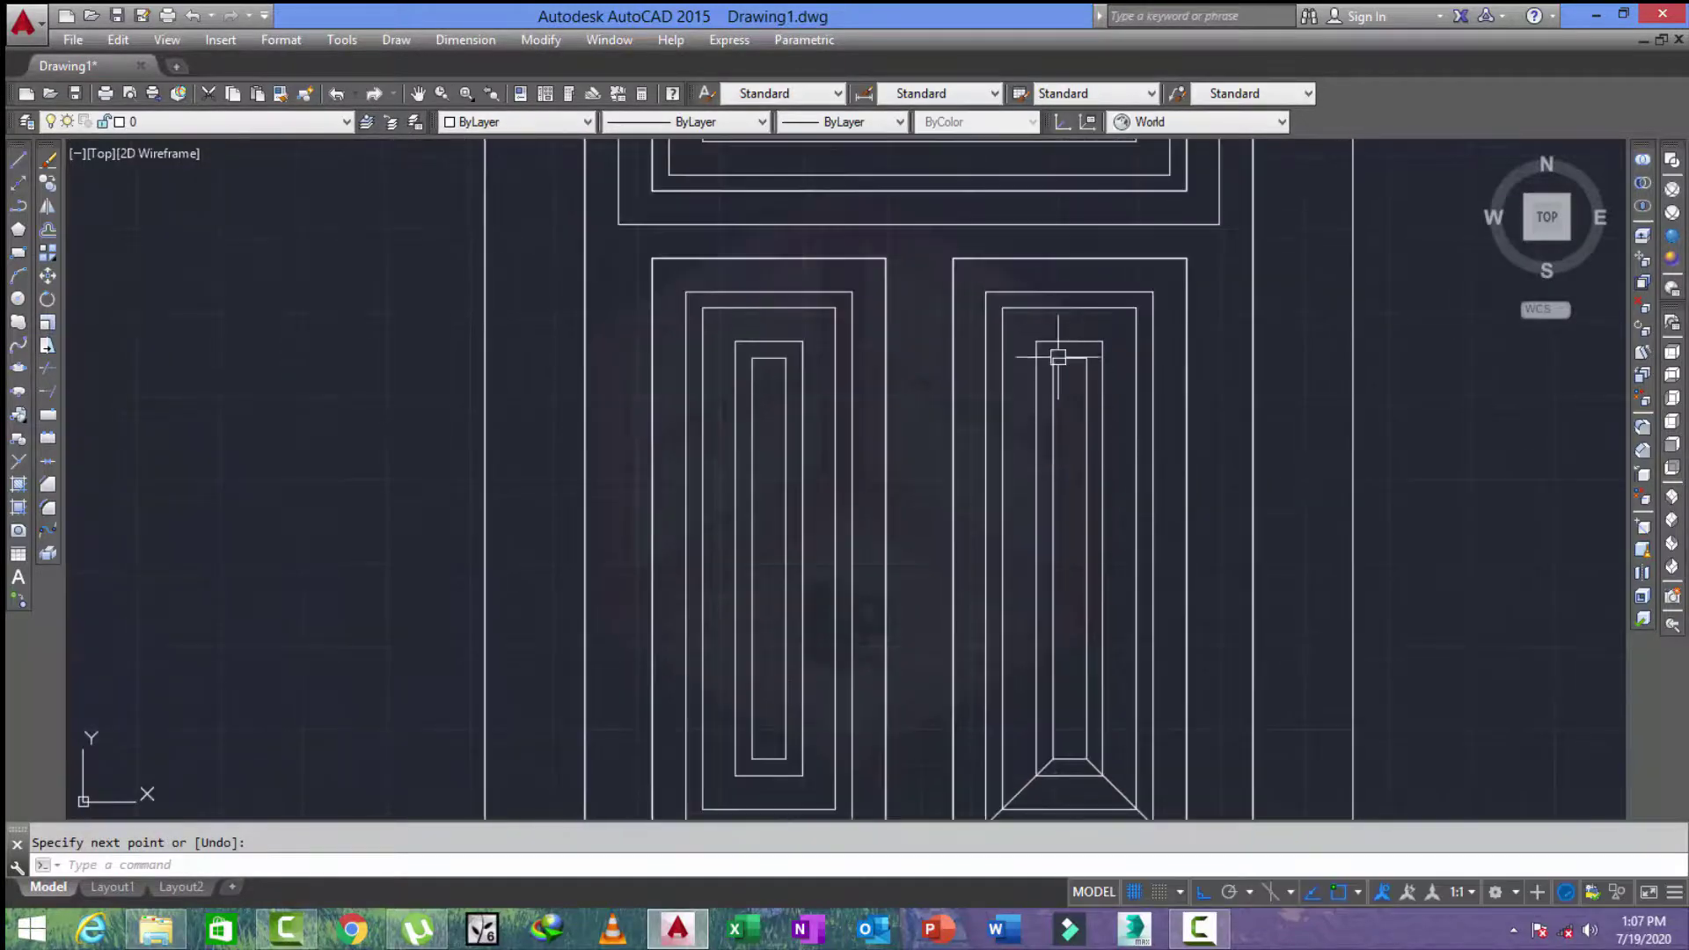
{"action": "scroll", "coordinate": [1058, 357], "scroll_direction": "up", "scroll_amount": 2}
{"action": "key", "text": "Return"}
{"action": "left_click", "coordinate": [1052, 364]}
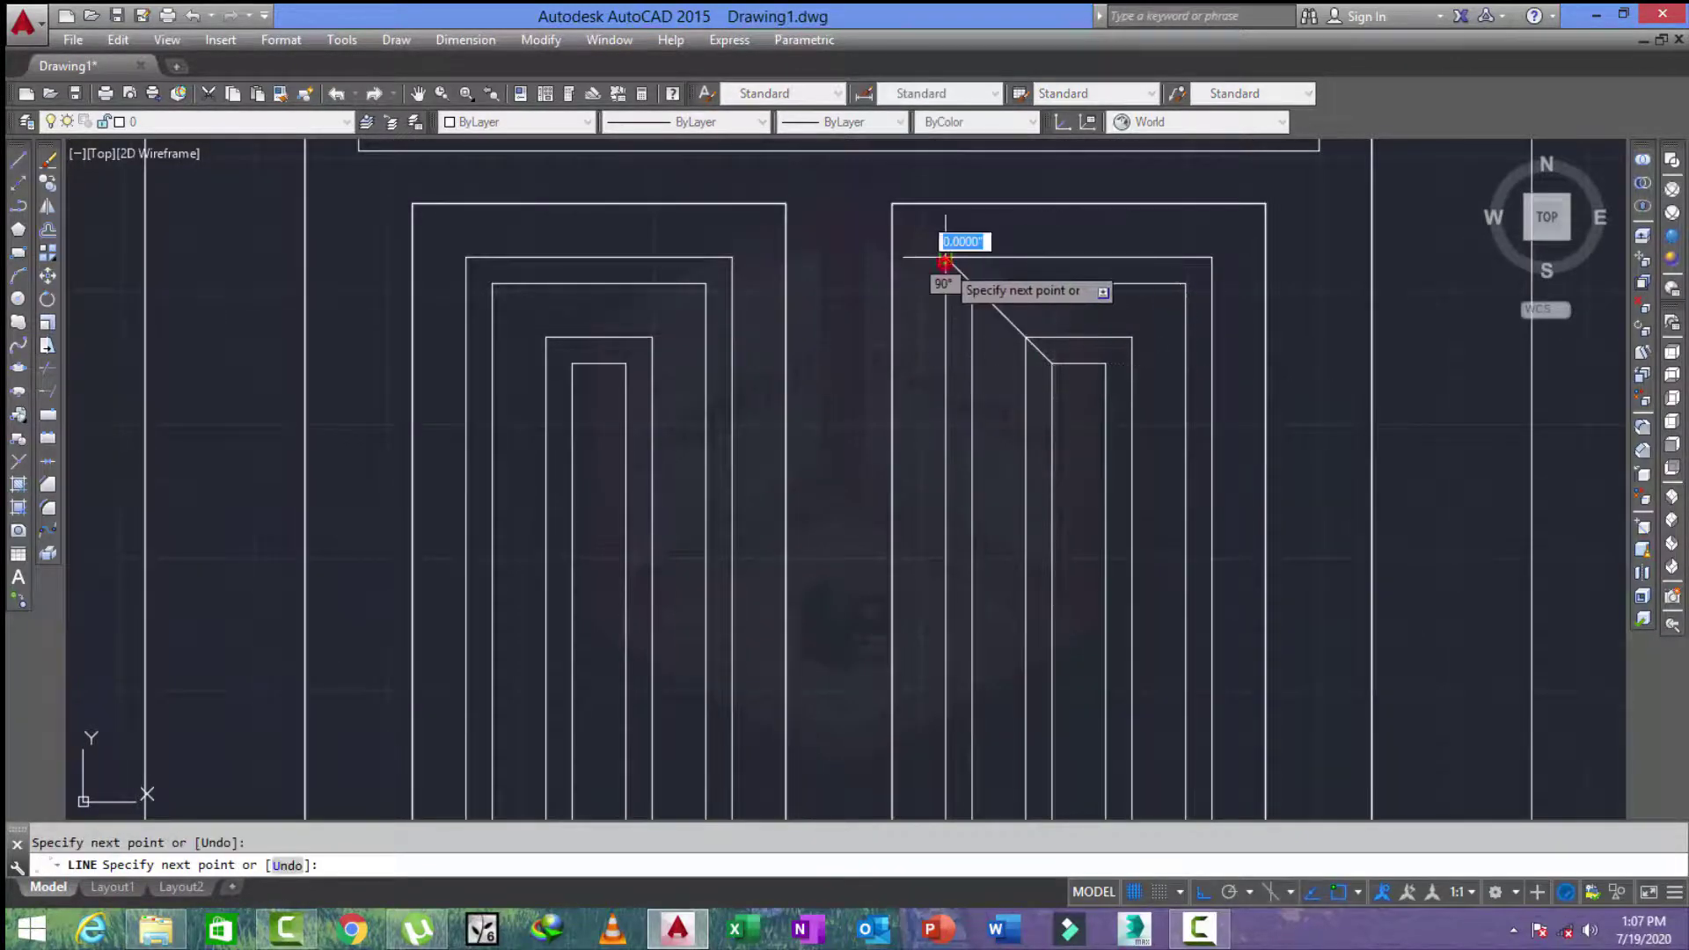
{"action": "left_click", "coordinate": [946, 260]}
{"action": "key", "text": "Return"}
{"action": "key", "text": "Return"}
{"action": "left_click", "coordinate": [1106, 364]}
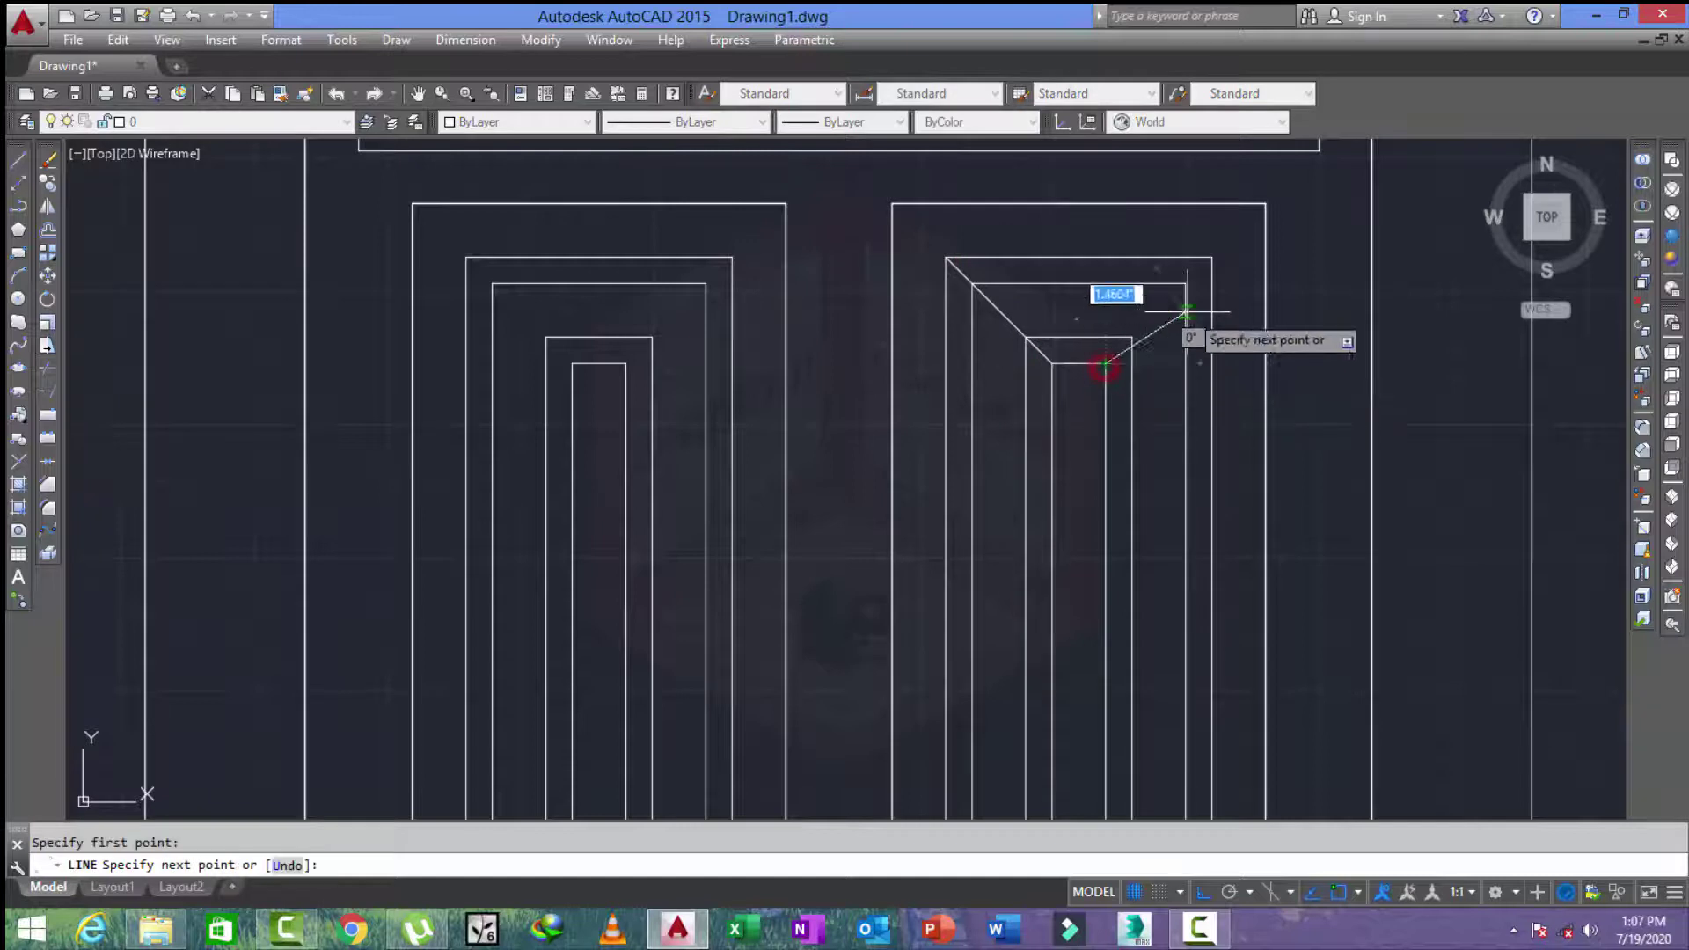
{"action": "left_click", "coordinate": [1212, 257]}
{"action": "scroll", "coordinate": [1179, 304], "scroll_direction": "down", "scroll_amount": 2}
{"action": "key", "text": "Escape"}
{"action": "type", "text": "mi"}
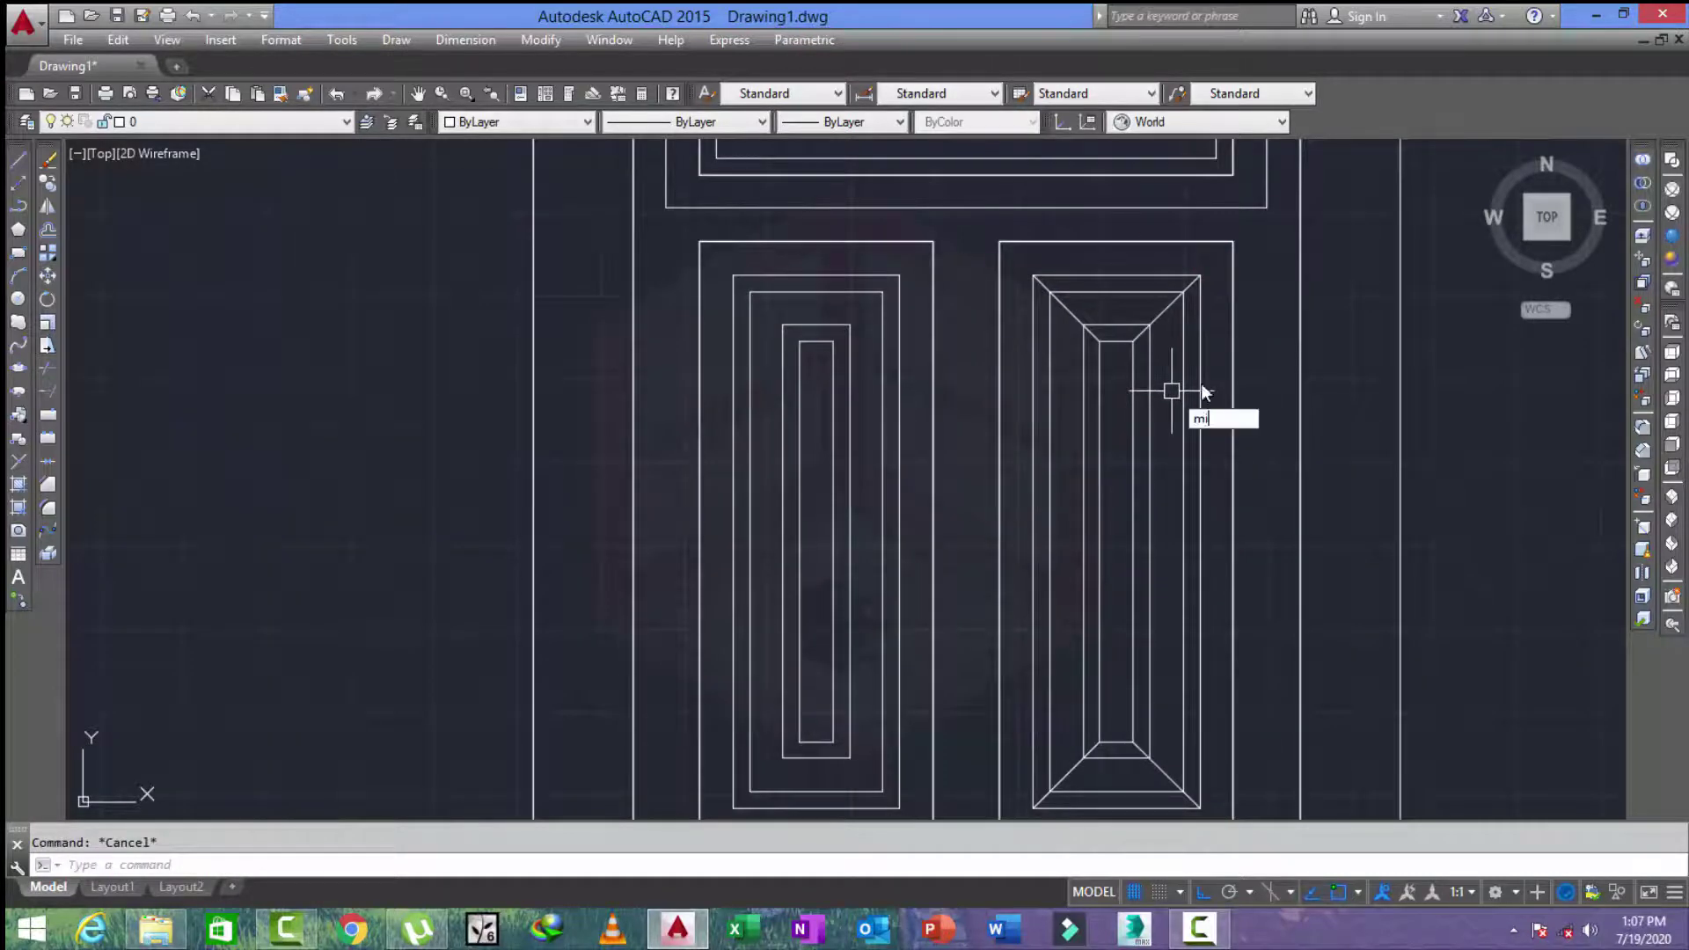
Mirror the bevel lines onto the left tall panel, keeping the originals.
{"action": "key", "text": "Return"}
{"action": "left_click", "coordinate": [1076, 324]}
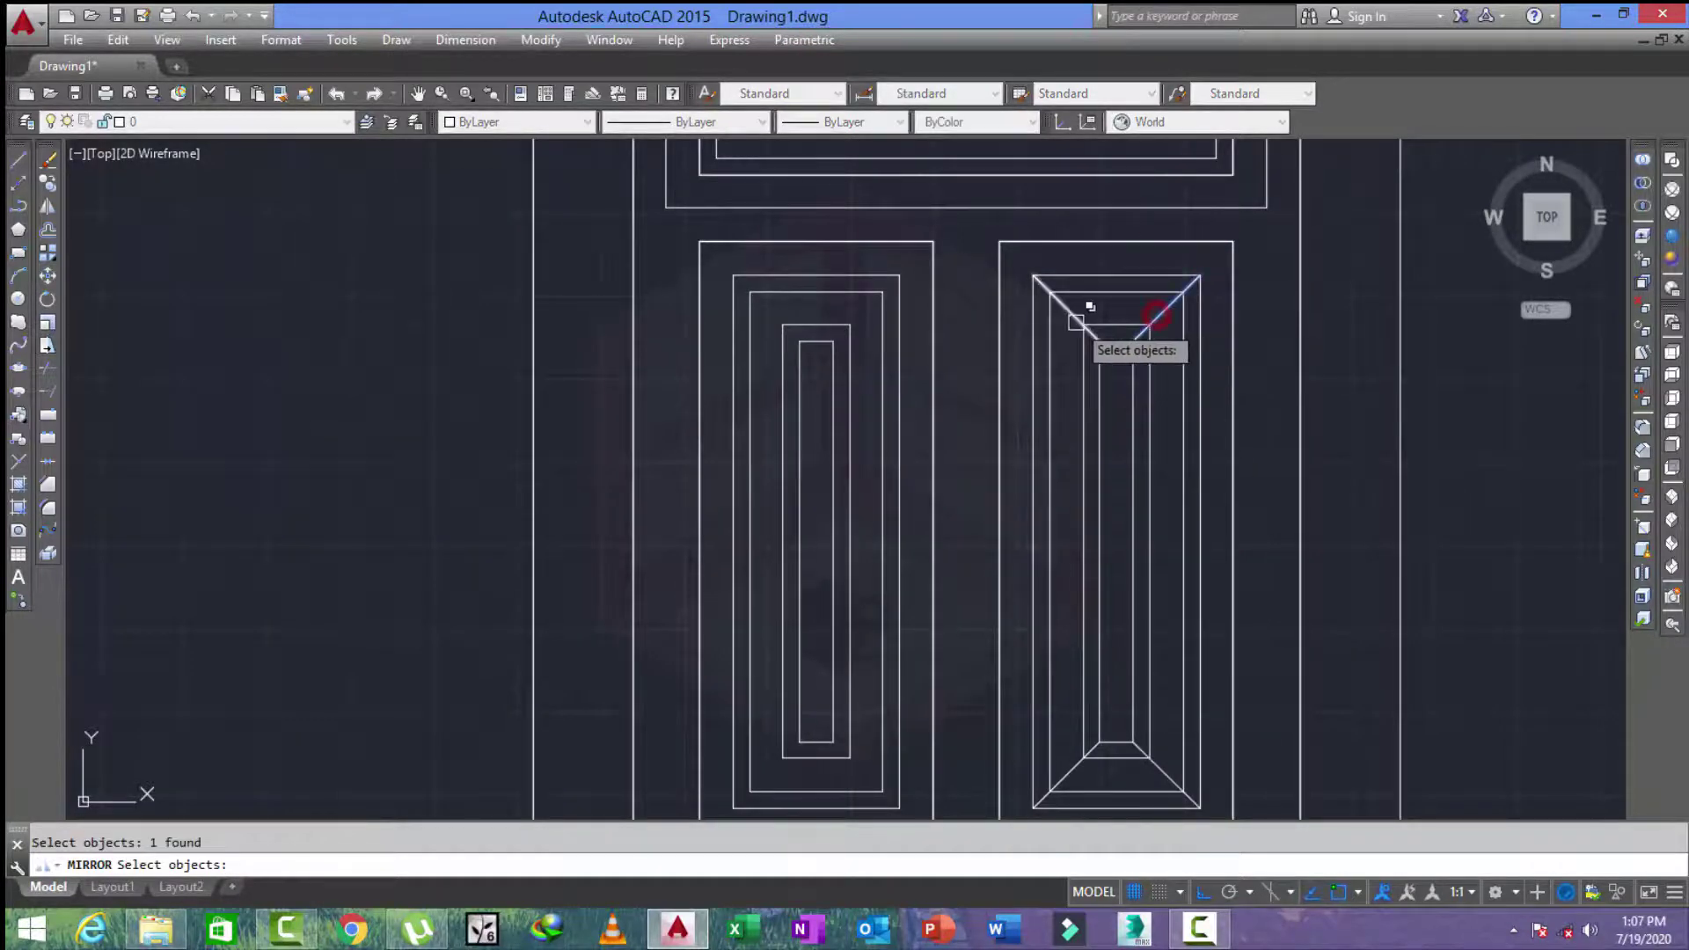
{"action": "left_click", "coordinate": [1070, 771]}
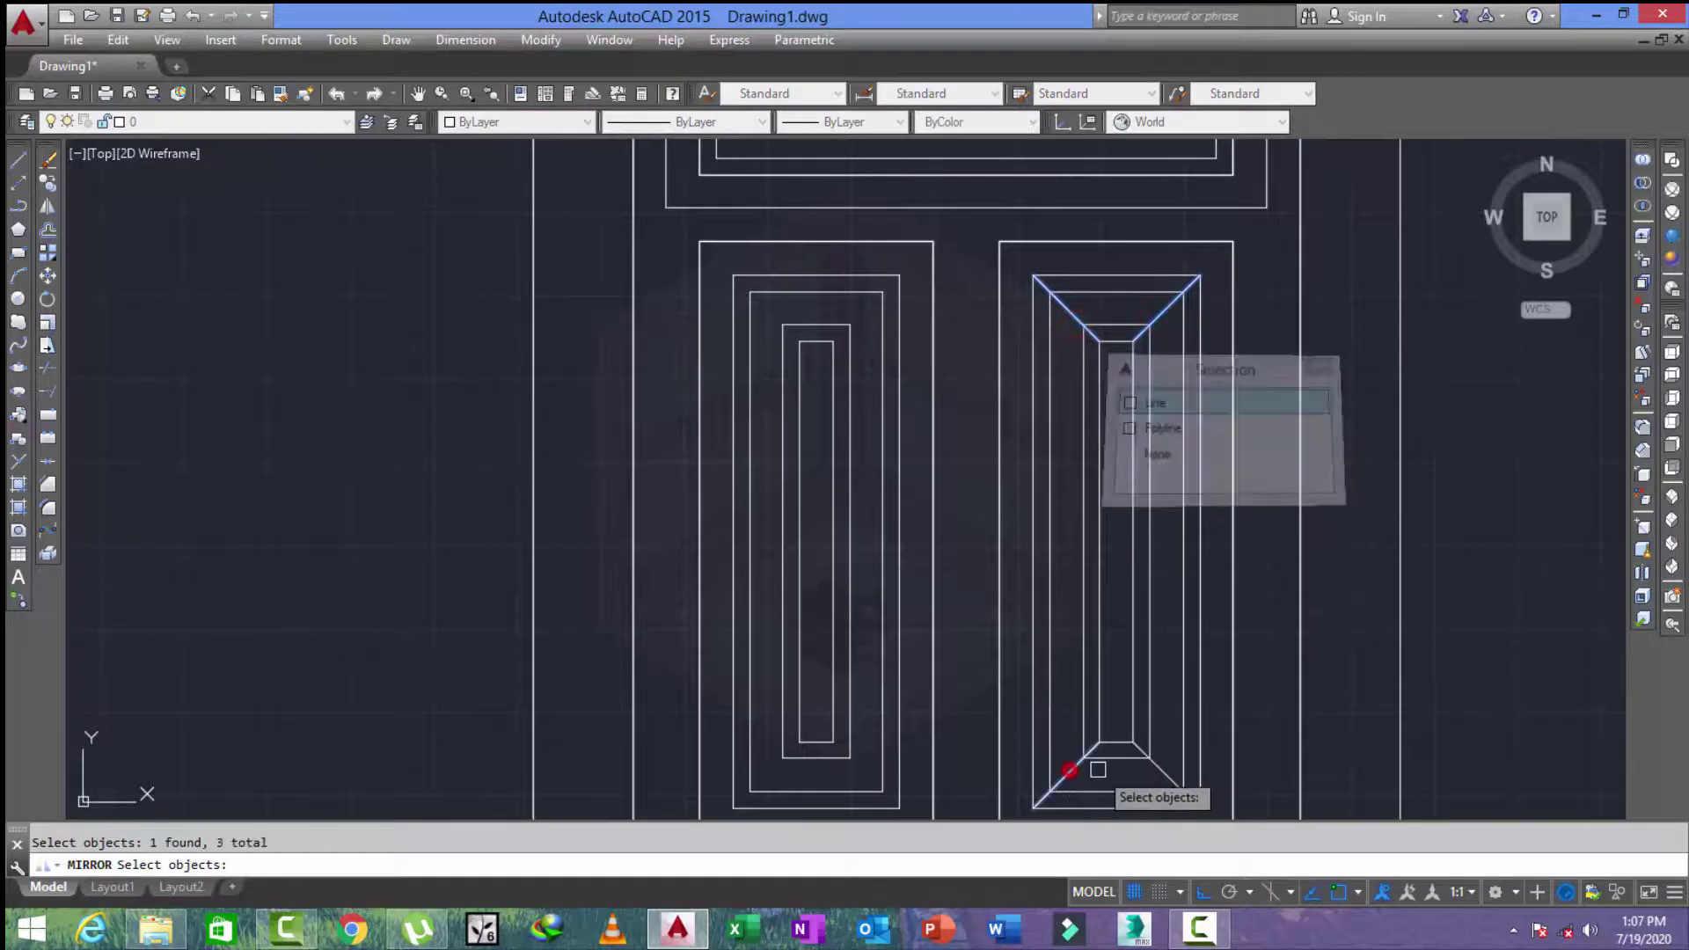
{"action": "left_click", "coordinate": [1166, 774]}
{"action": "key", "text": "Return"}
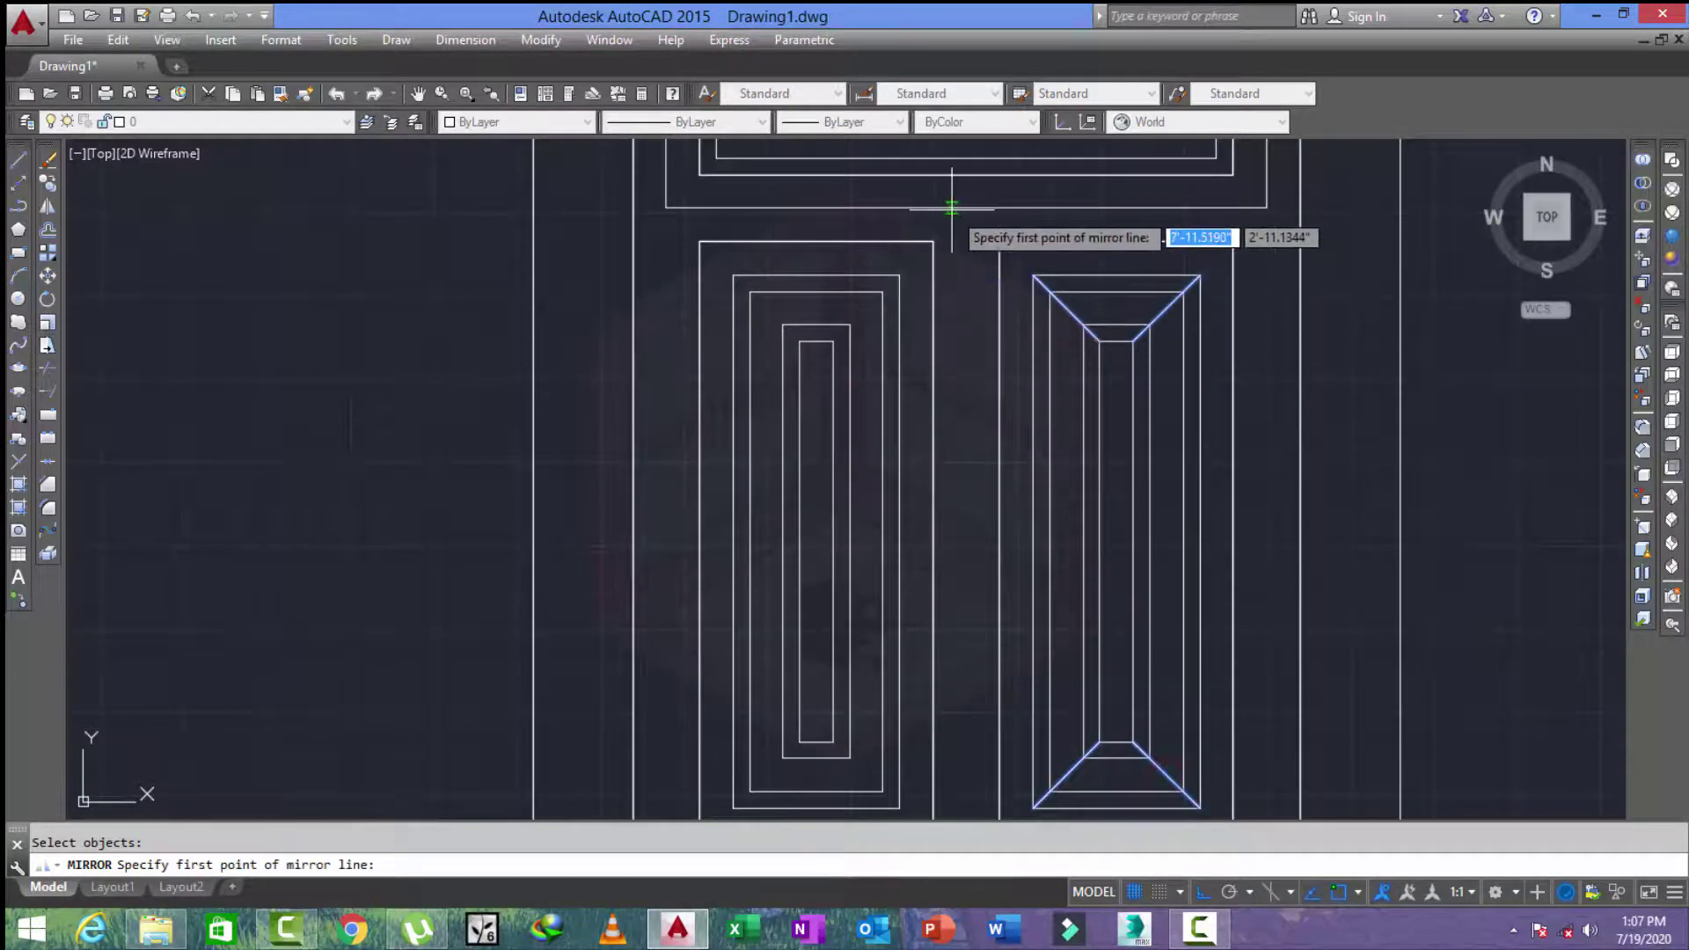
{"action": "left_click", "coordinate": [966, 208]}
{"action": "left_click", "coordinate": [978, 339]}
{"action": "right_click", "coordinate": [975, 350]}
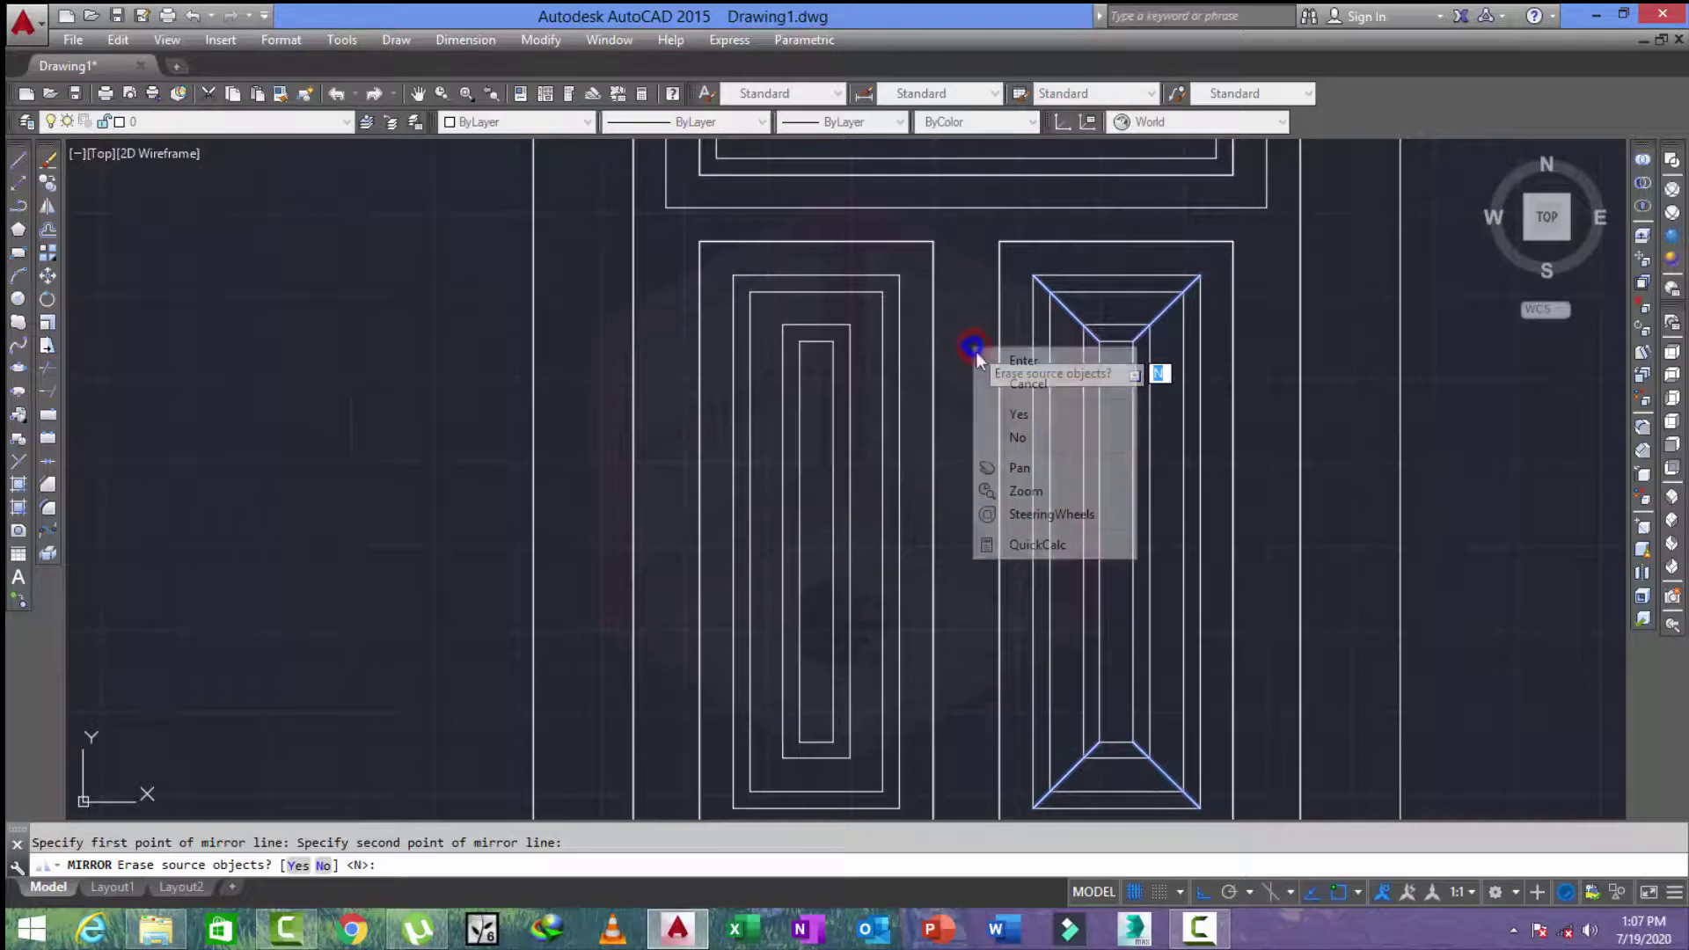
{"action": "left_click", "coordinate": [986, 360]}
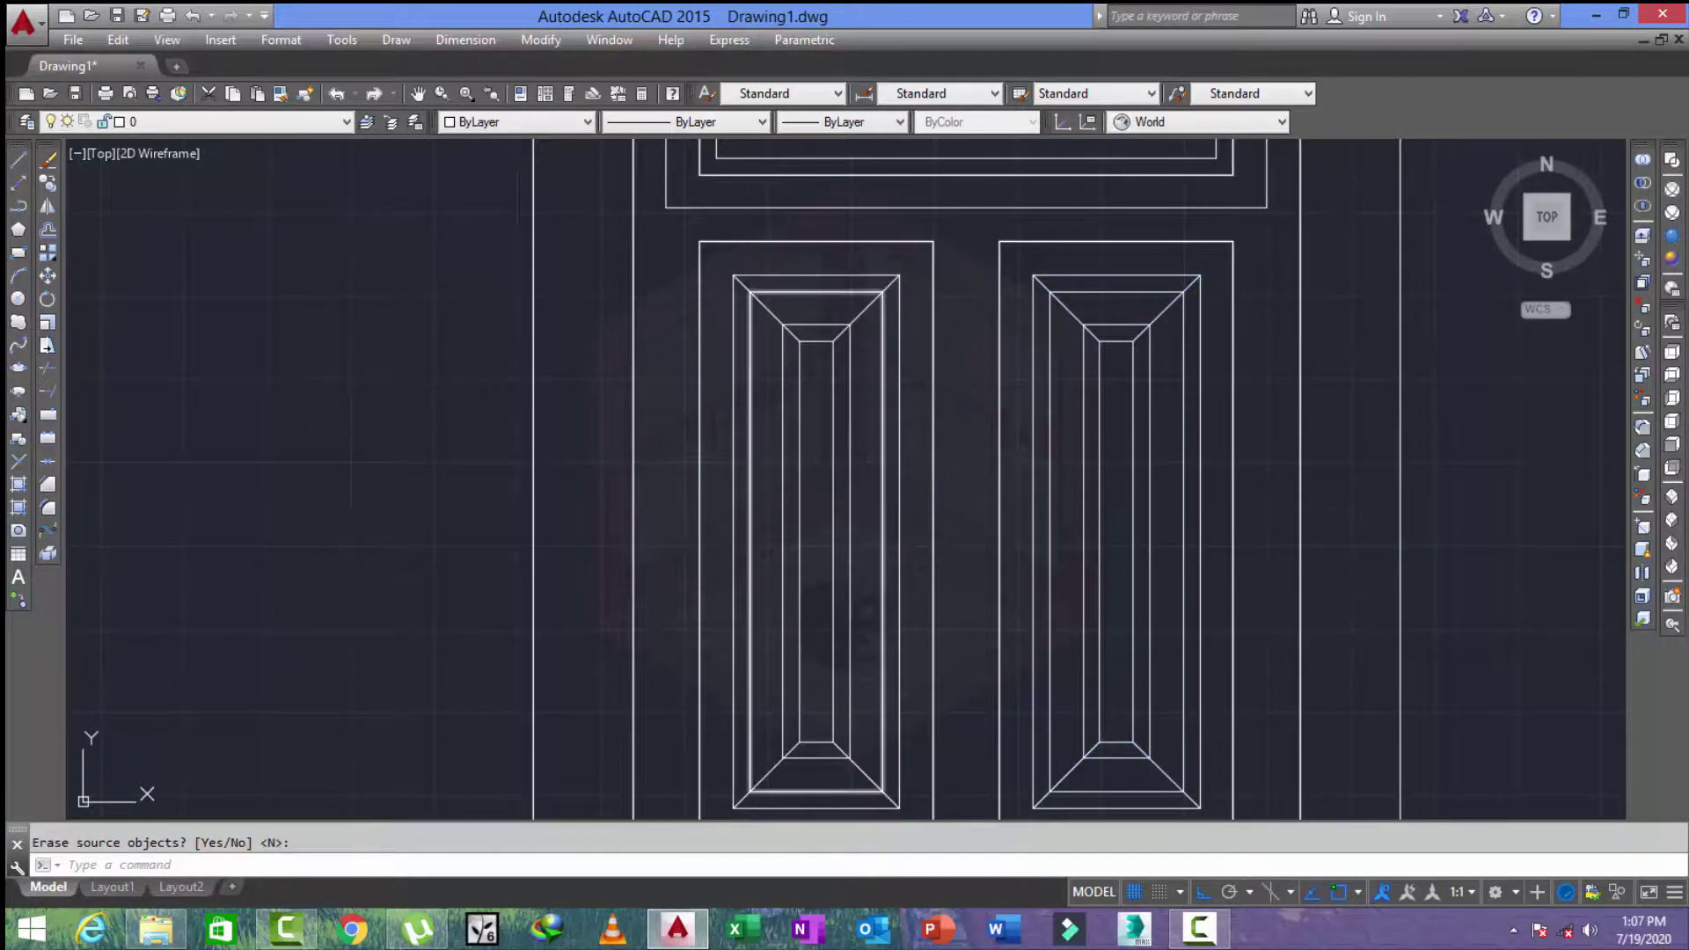
Trim the overshooting inner diagonals from both tall panels.
{"action": "type", "text": "tr"}
{"action": "key", "text": "Return"}
{"action": "key", "text": "Return"}
{"action": "scroll", "coordinate": [857, 290], "scroll_direction": "up", "scroll_amount": 2}
{"action": "left_click", "coordinate": [866, 324]}
{"action": "scroll", "coordinate": [725, 339], "scroll_direction": "down", "scroll_amount": 2}
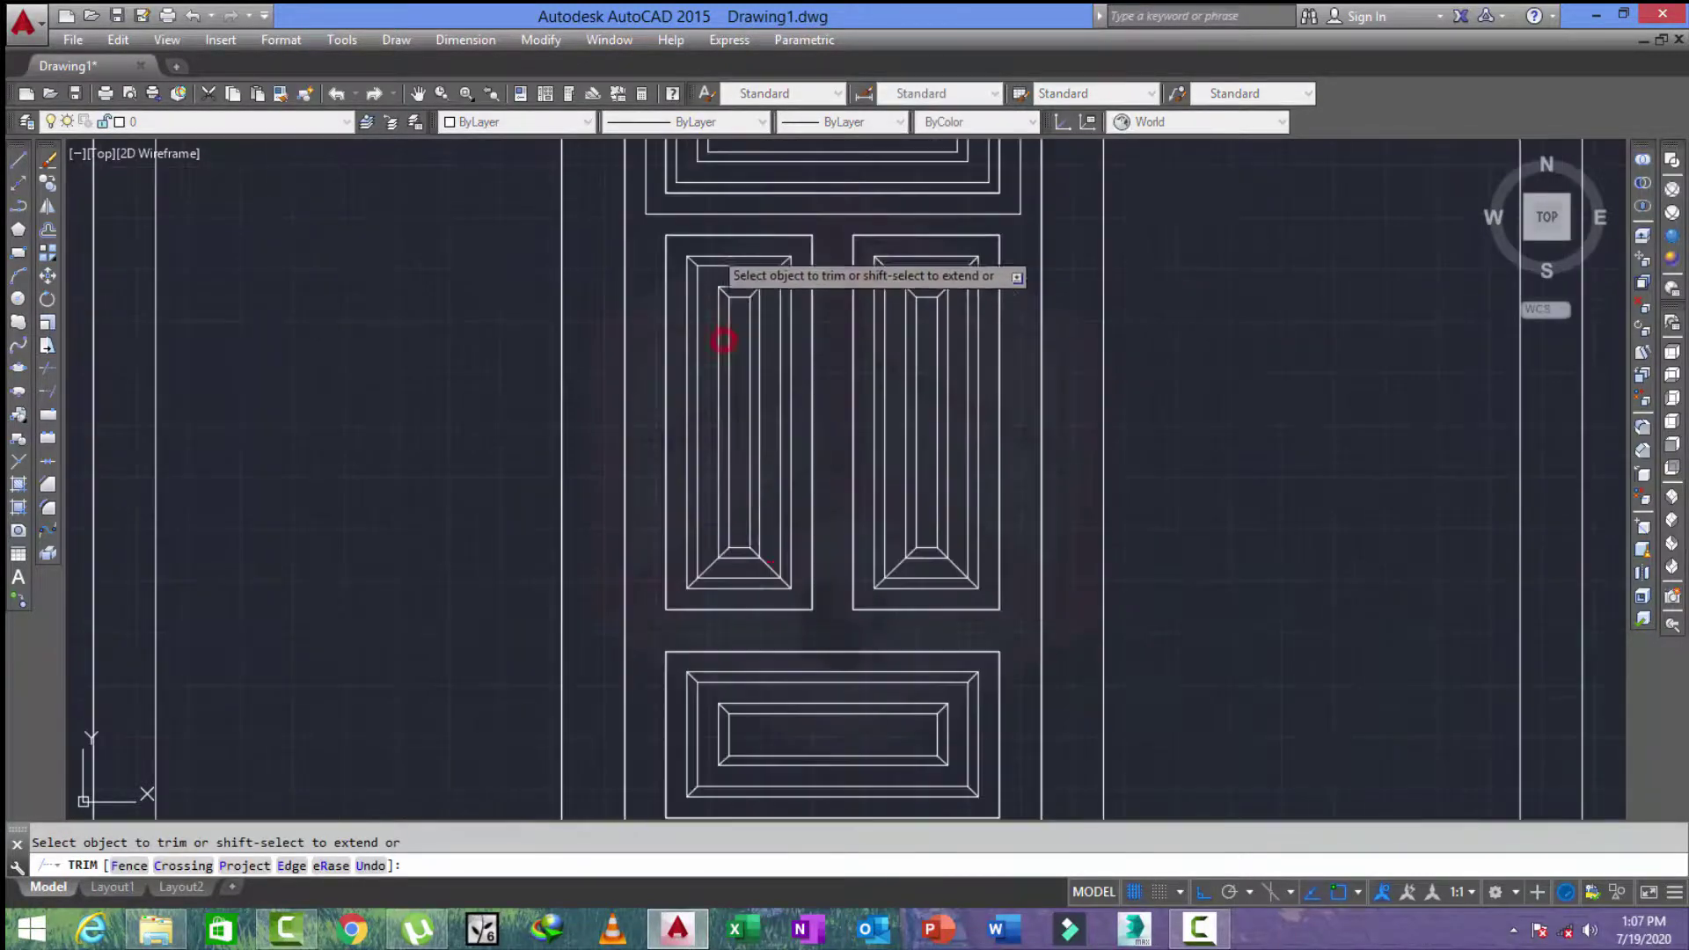
{"action": "scroll", "coordinate": [766, 603], "scroll_direction": "up", "scroll_amount": 1}
{"action": "scroll", "coordinate": [622, 494], "scroll_direction": "up", "scroll_amount": 1}
{"action": "left_click", "coordinate": [621, 502]}
{"action": "left_click", "coordinate": [770, 501]}
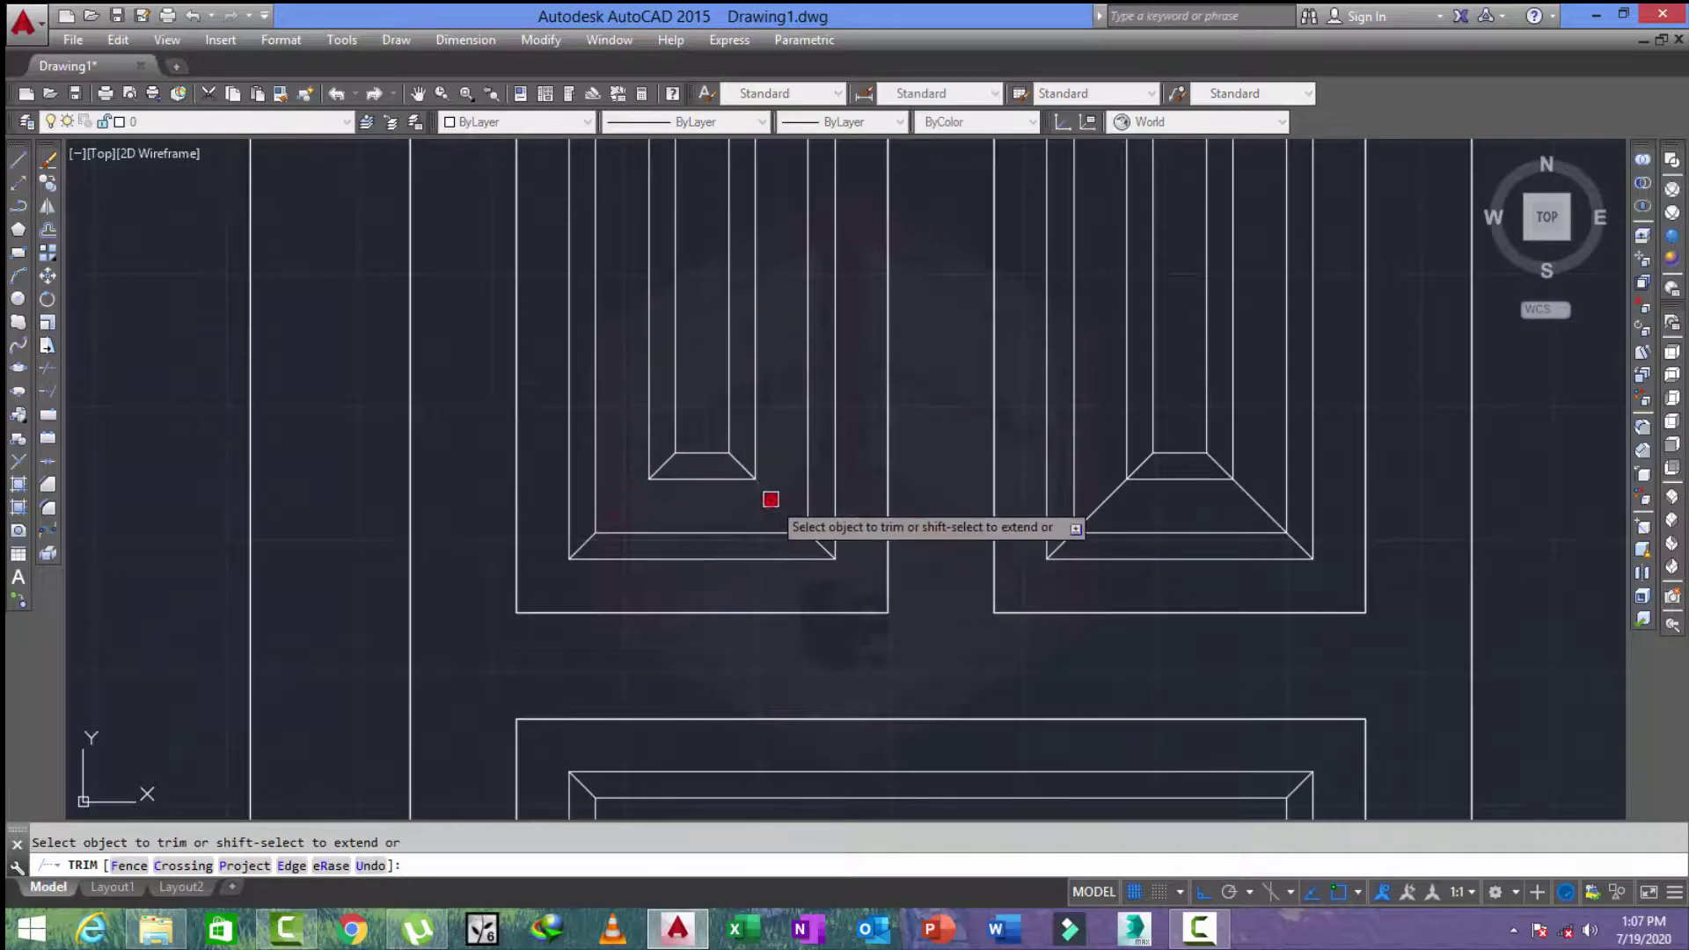
{"action": "scroll", "coordinate": [1246, 492], "scroll_direction": "down", "scroll_amount": 1}
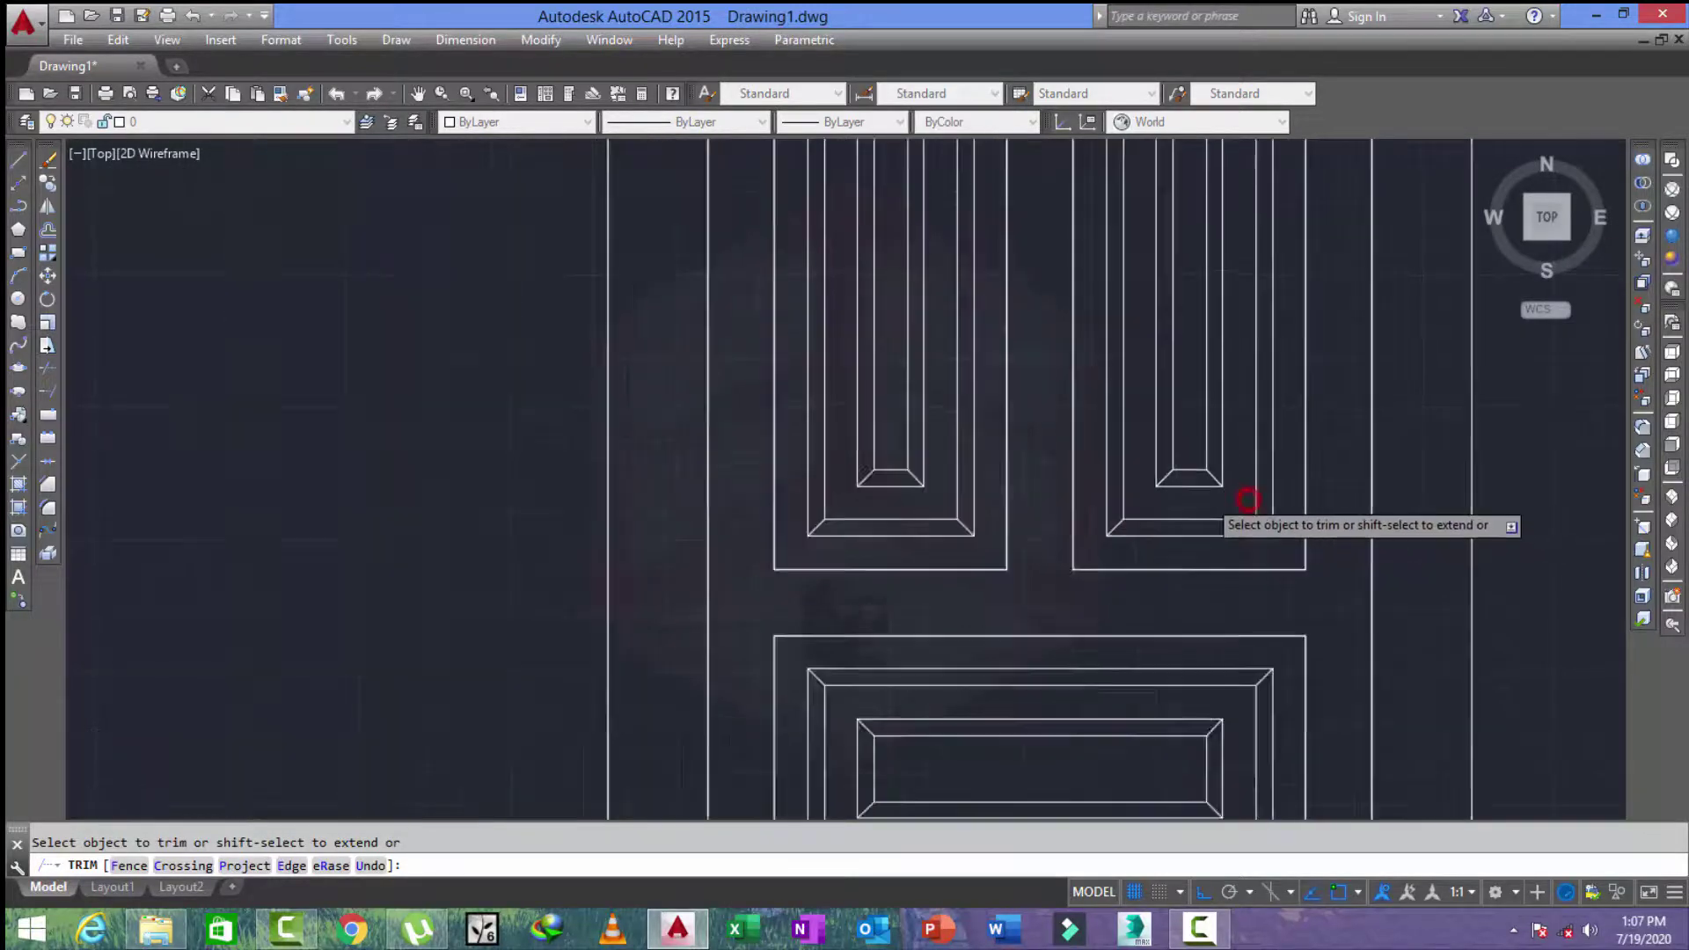
{"action": "scroll", "coordinate": [1170, 528], "scroll_direction": "down", "scroll_amount": 2}
{"action": "scroll", "coordinate": [1179, 397], "scroll_direction": "up", "scroll_amount": 2}
{"action": "scroll", "coordinate": [1161, 392], "scroll_direction": "up", "scroll_amount": 2}
{"action": "left_click", "coordinate": [1099, 377]}
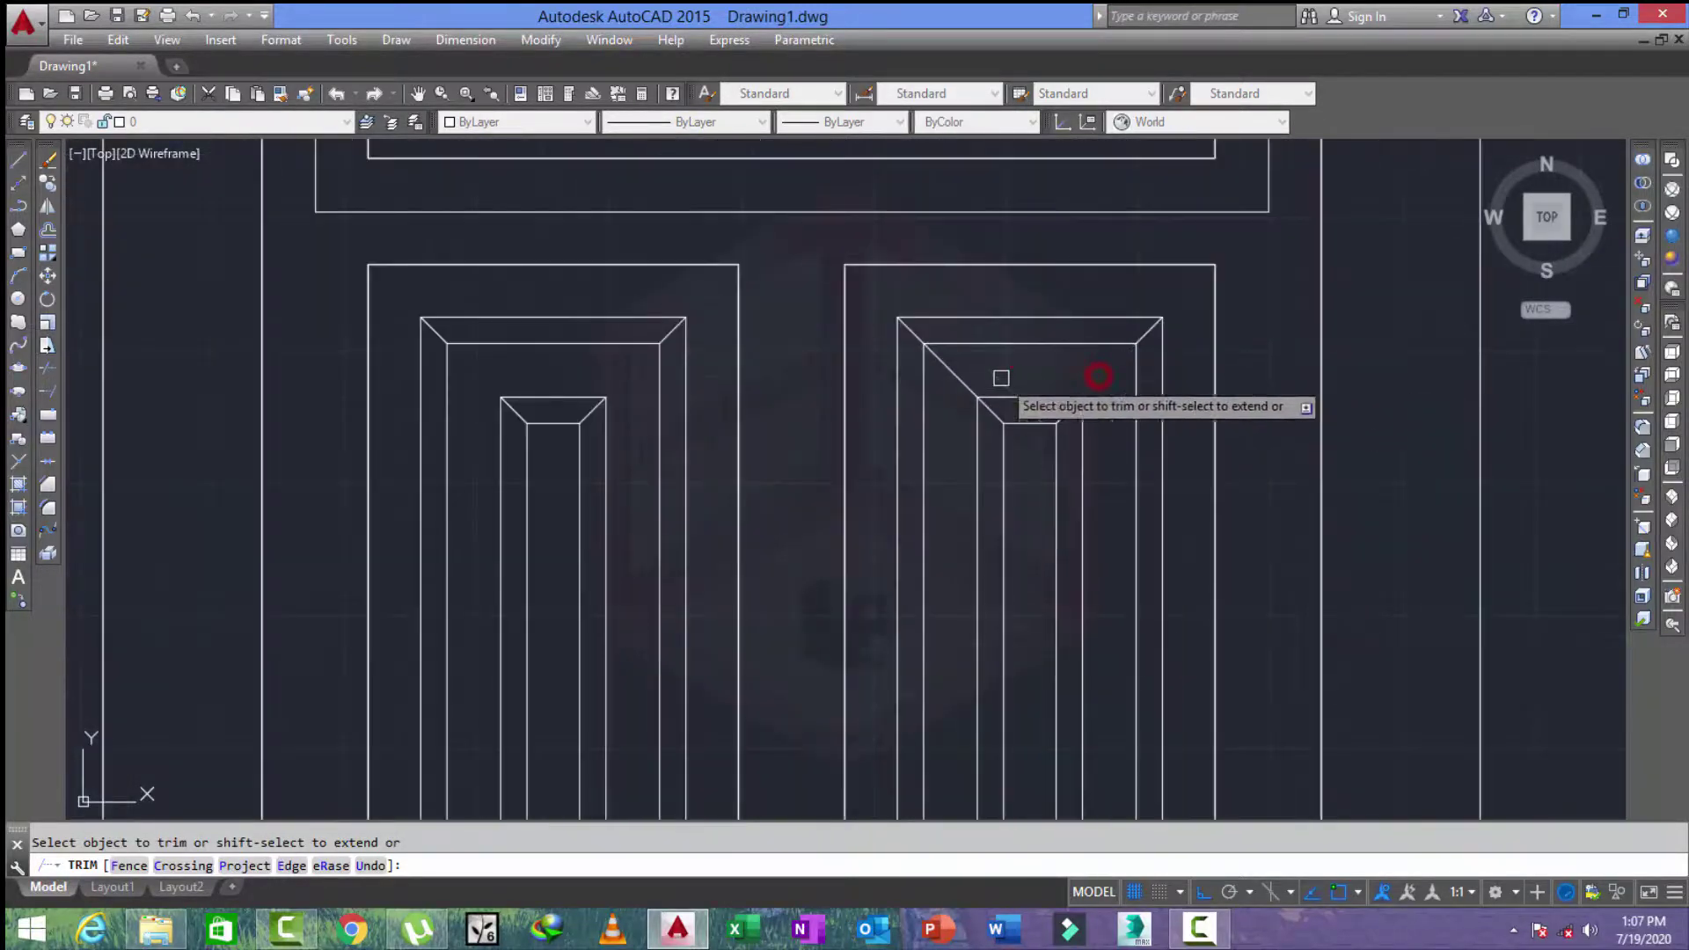
{"action": "scroll", "coordinate": [955, 379], "scroll_direction": "down", "scroll_amount": 2}
{"action": "scroll", "coordinate": [961, 377], "scroll_direction": "up", "scroll_amount": 3}
{"action": "key", "text": "Escape"}
Begin a new line for the top panel's bevels.
{"action": "scroll", "coordinate": [962, 320], "scroll_direction": "up", "scroll_amount": 1}
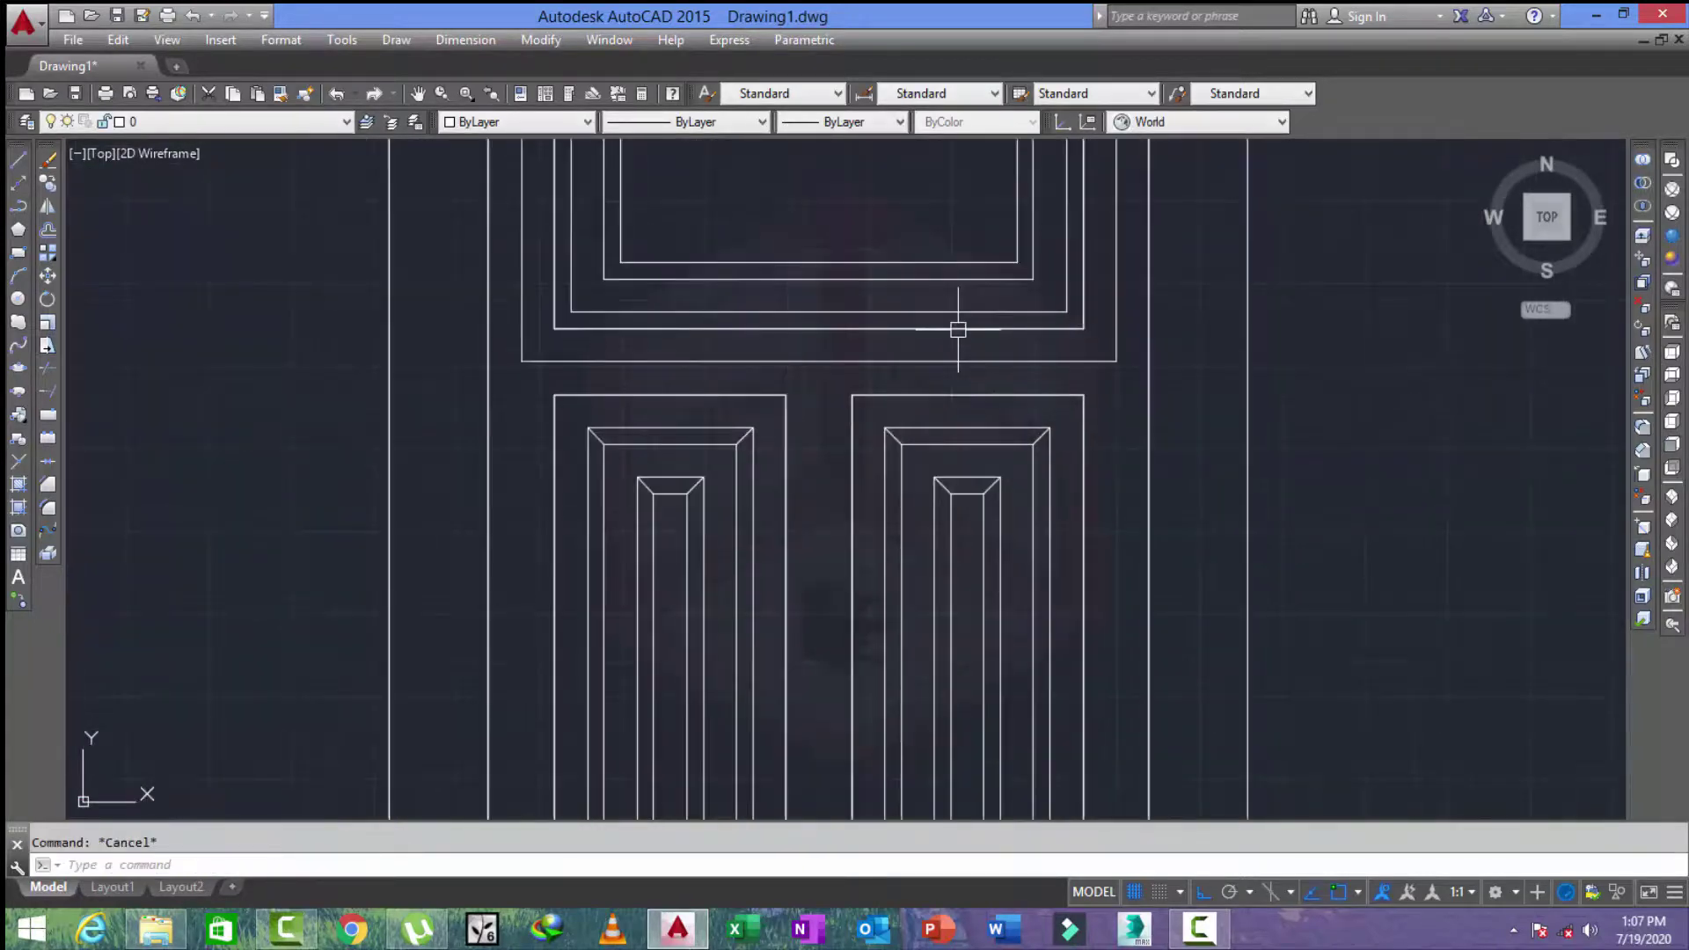
{"action": "type", "text": "l"}
{"action": "key", "text": "Return"}
{"action": "scroll", "coordinate": [999, 249], "scroll_direction": "up", "scroll_amount": 1}
Draw the top panel's first corner diagonals from the outer to the inner rectangle corners.
{"action": "left_click", "coordinate": [992, 261]}
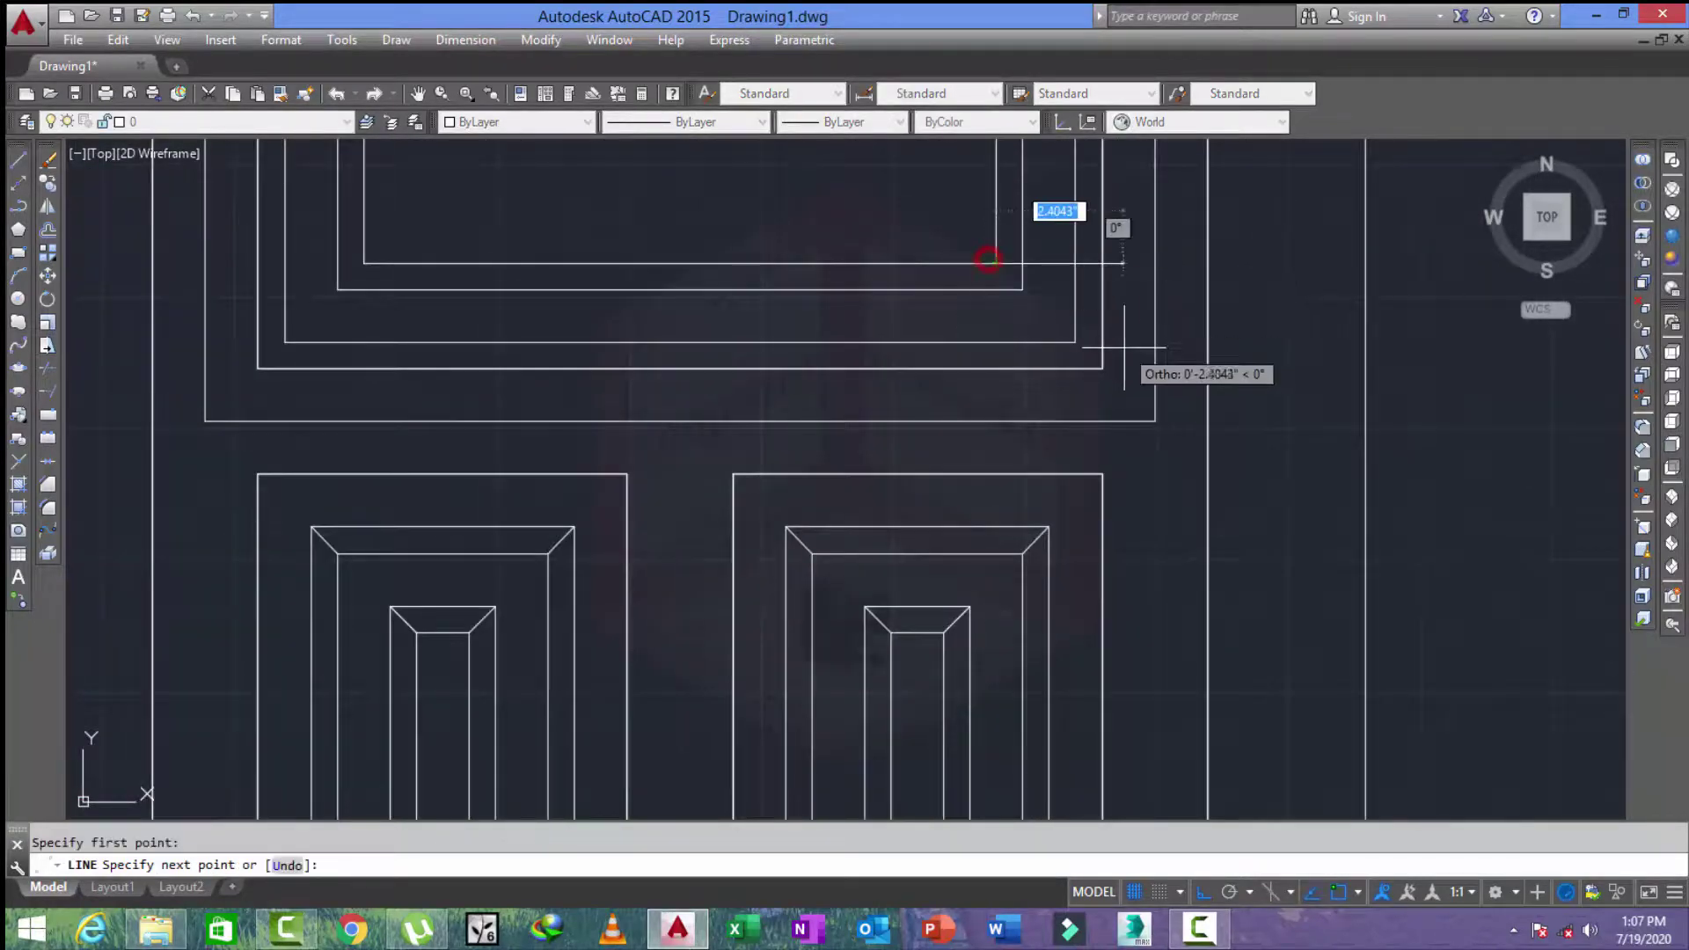
{"action": "key", "text": "Return"}
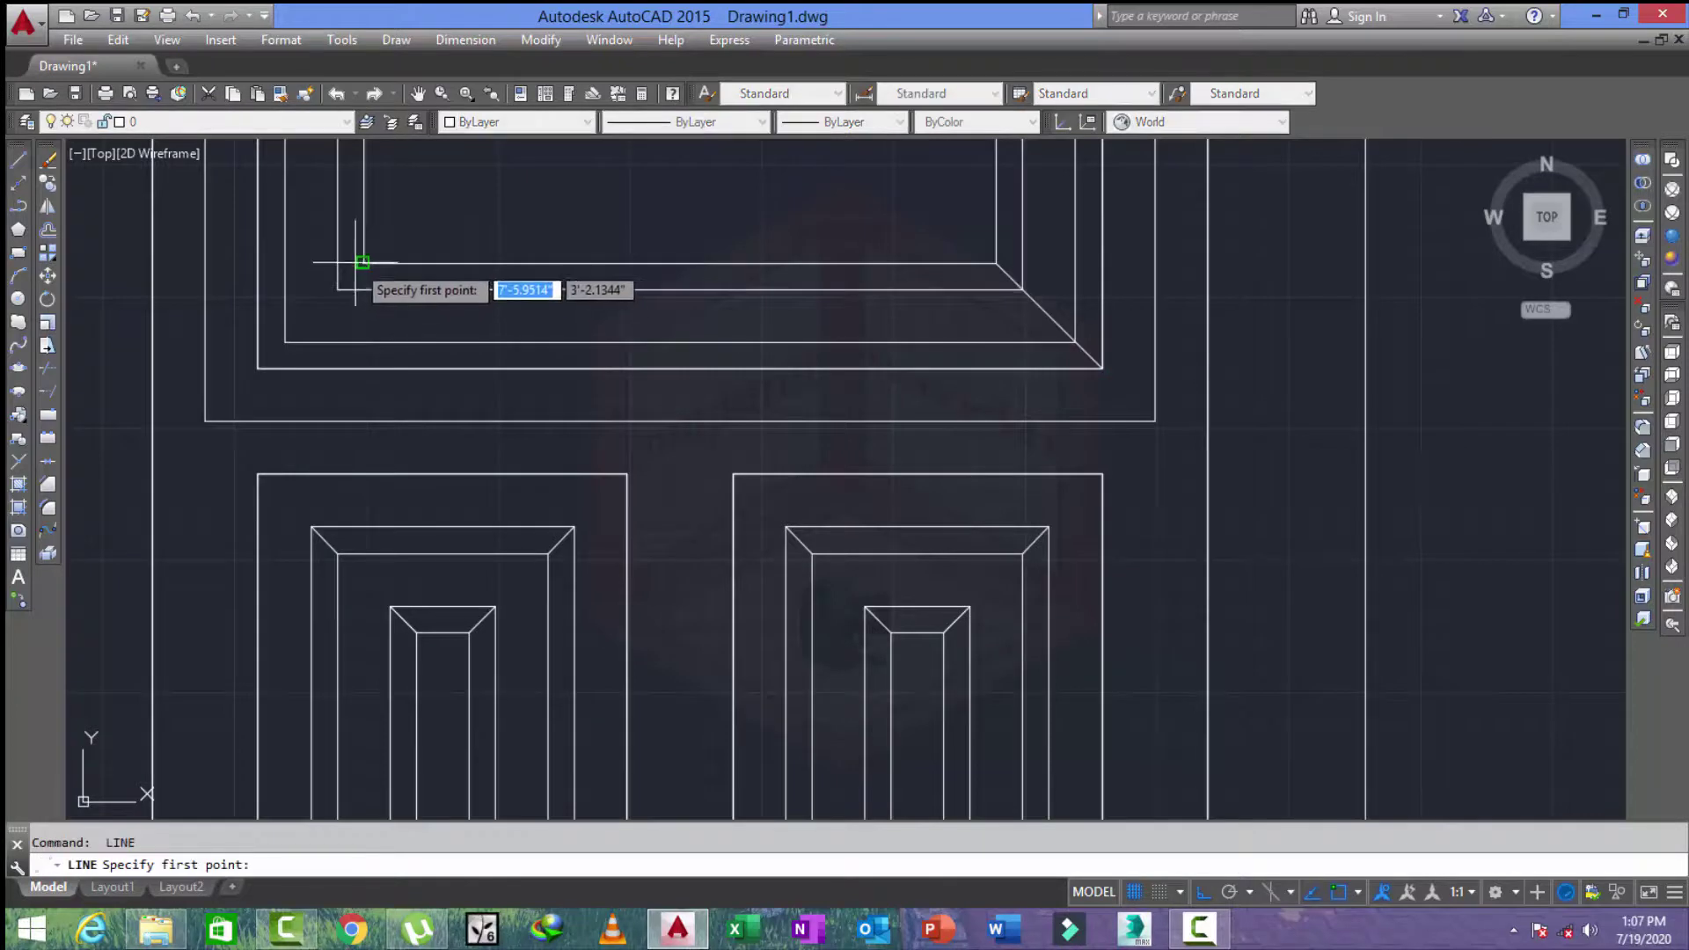
{"action": "left_click", "coordinate": [363, 262]}
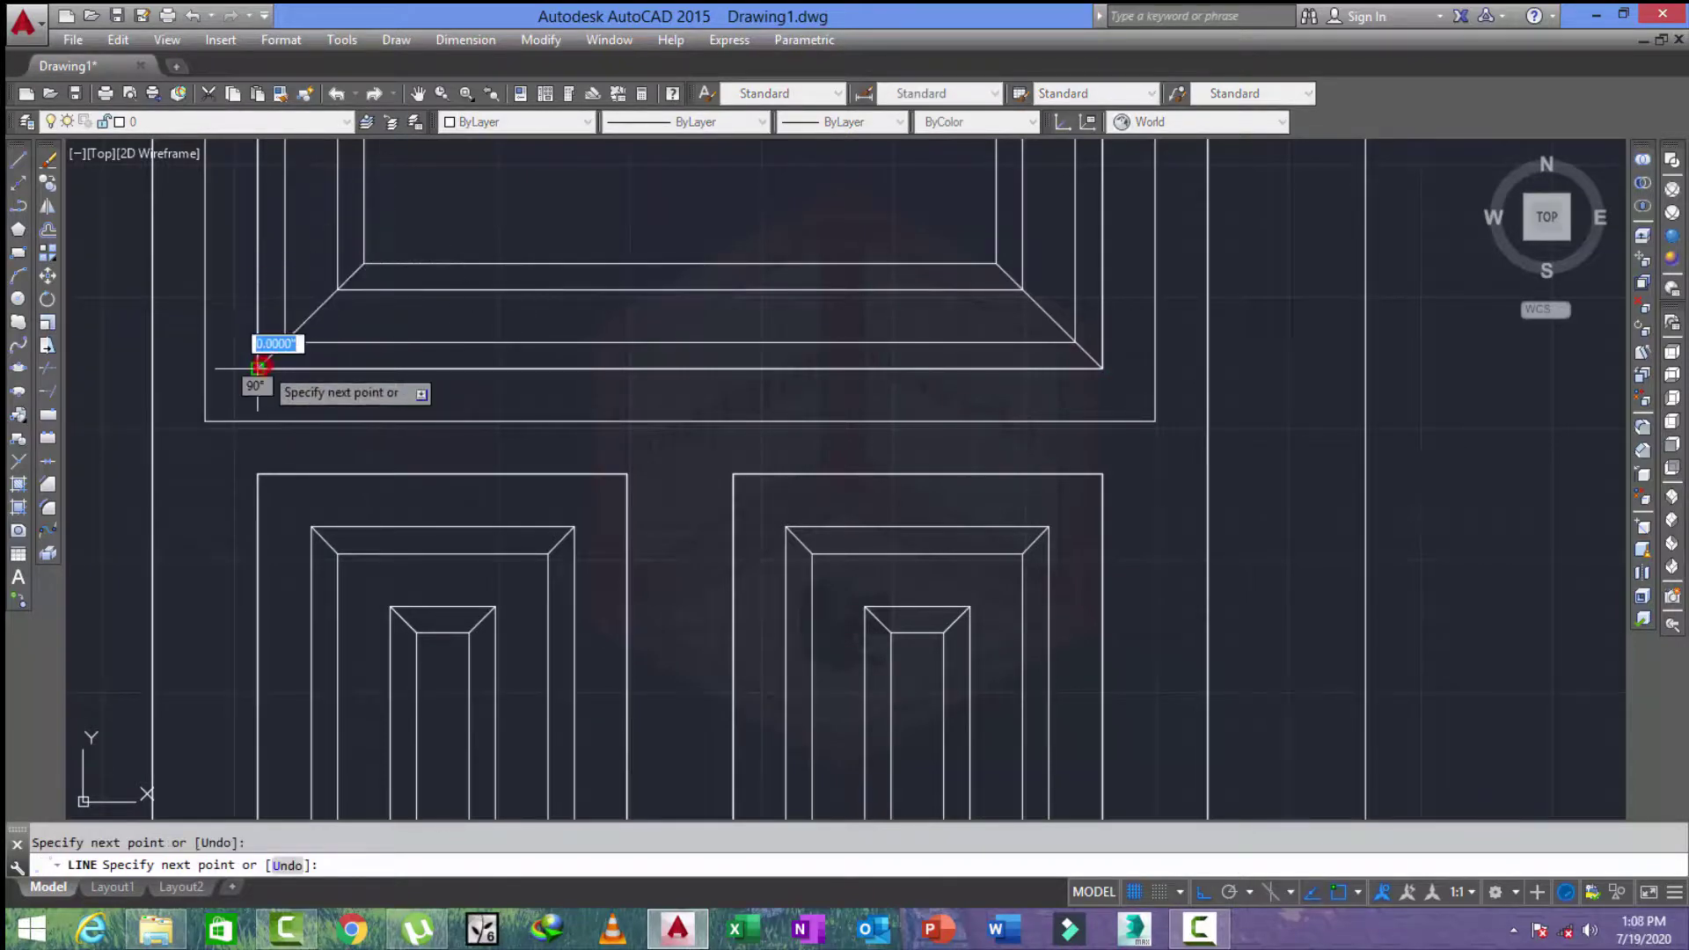
{"action": "scroll", "coordinate": [260, 366], "scroll_direction": "down", "scroll_amount": 5}
{"action": "scroll", "coordinate": [325, 352], "scroll_direction": "up", "scroll_amount": 3}
{"action": "scroll", "coordinate": [331, 351], "scroll_direction": "up", "scroll_amount": 3}
{"action": "key", "text": "Return"}
{"action": "key", "text": "Return"}
Draw the top panel's remaining left and upper-right corner diagonals.
{"action": "left_click", "coordinate": [325, 364]}
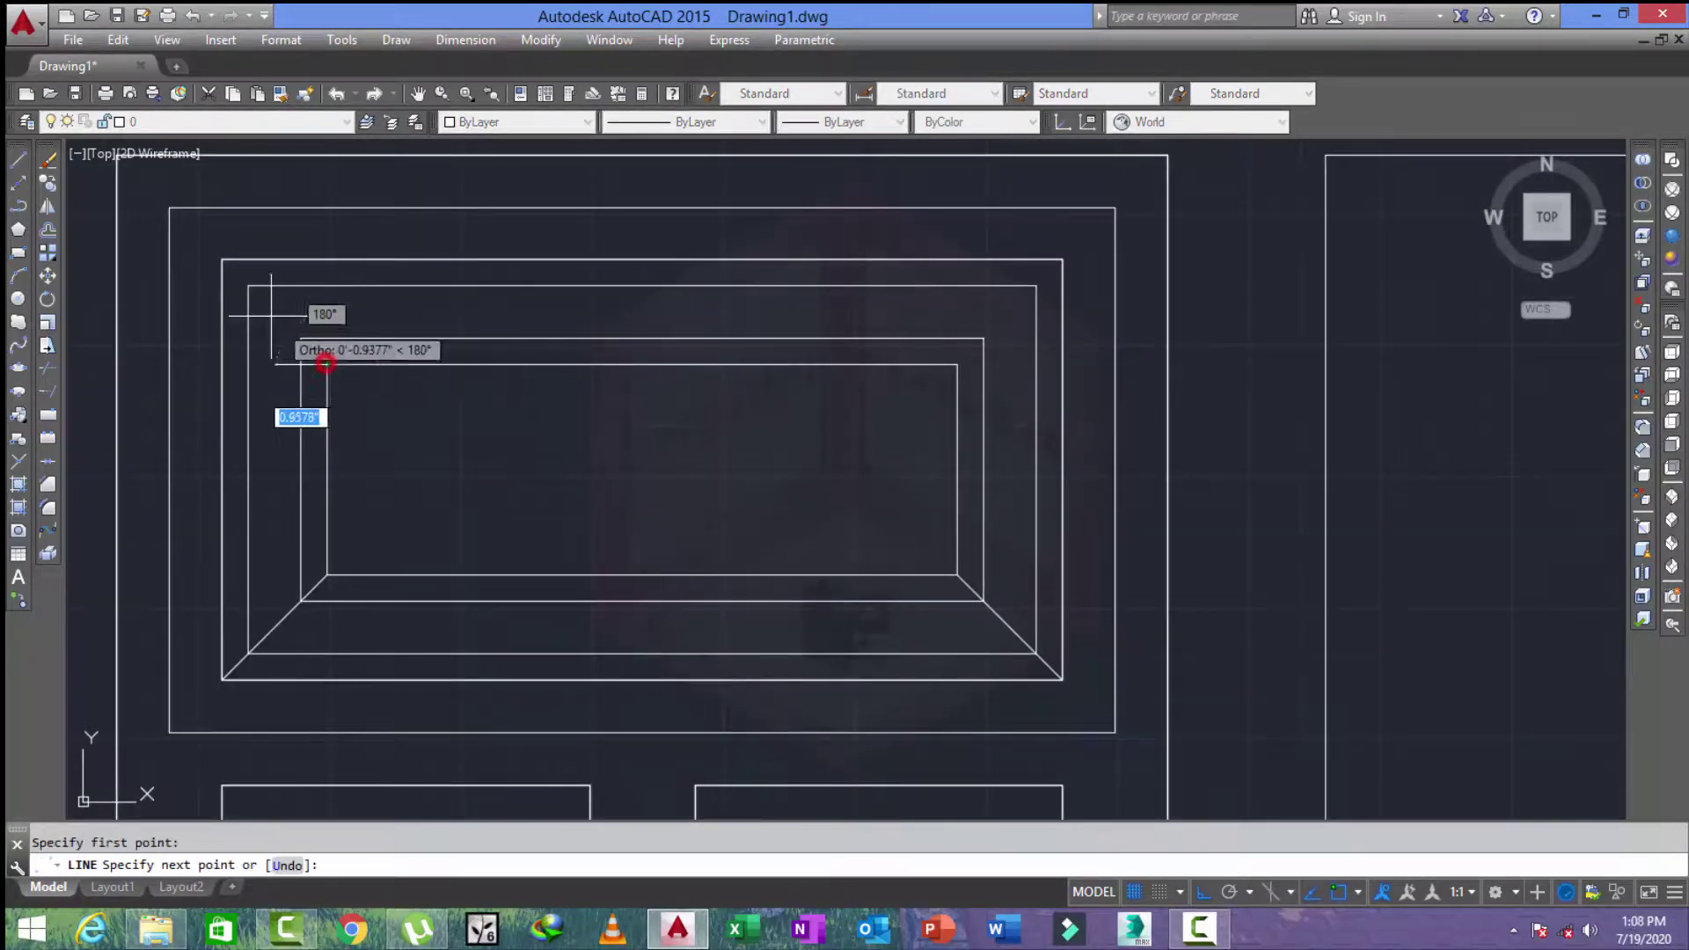
{"action": "left_click", "coordinate": [227, 261]}
{"action": "key", "text": "Return"}
{"action": "key", "text": "Return"}
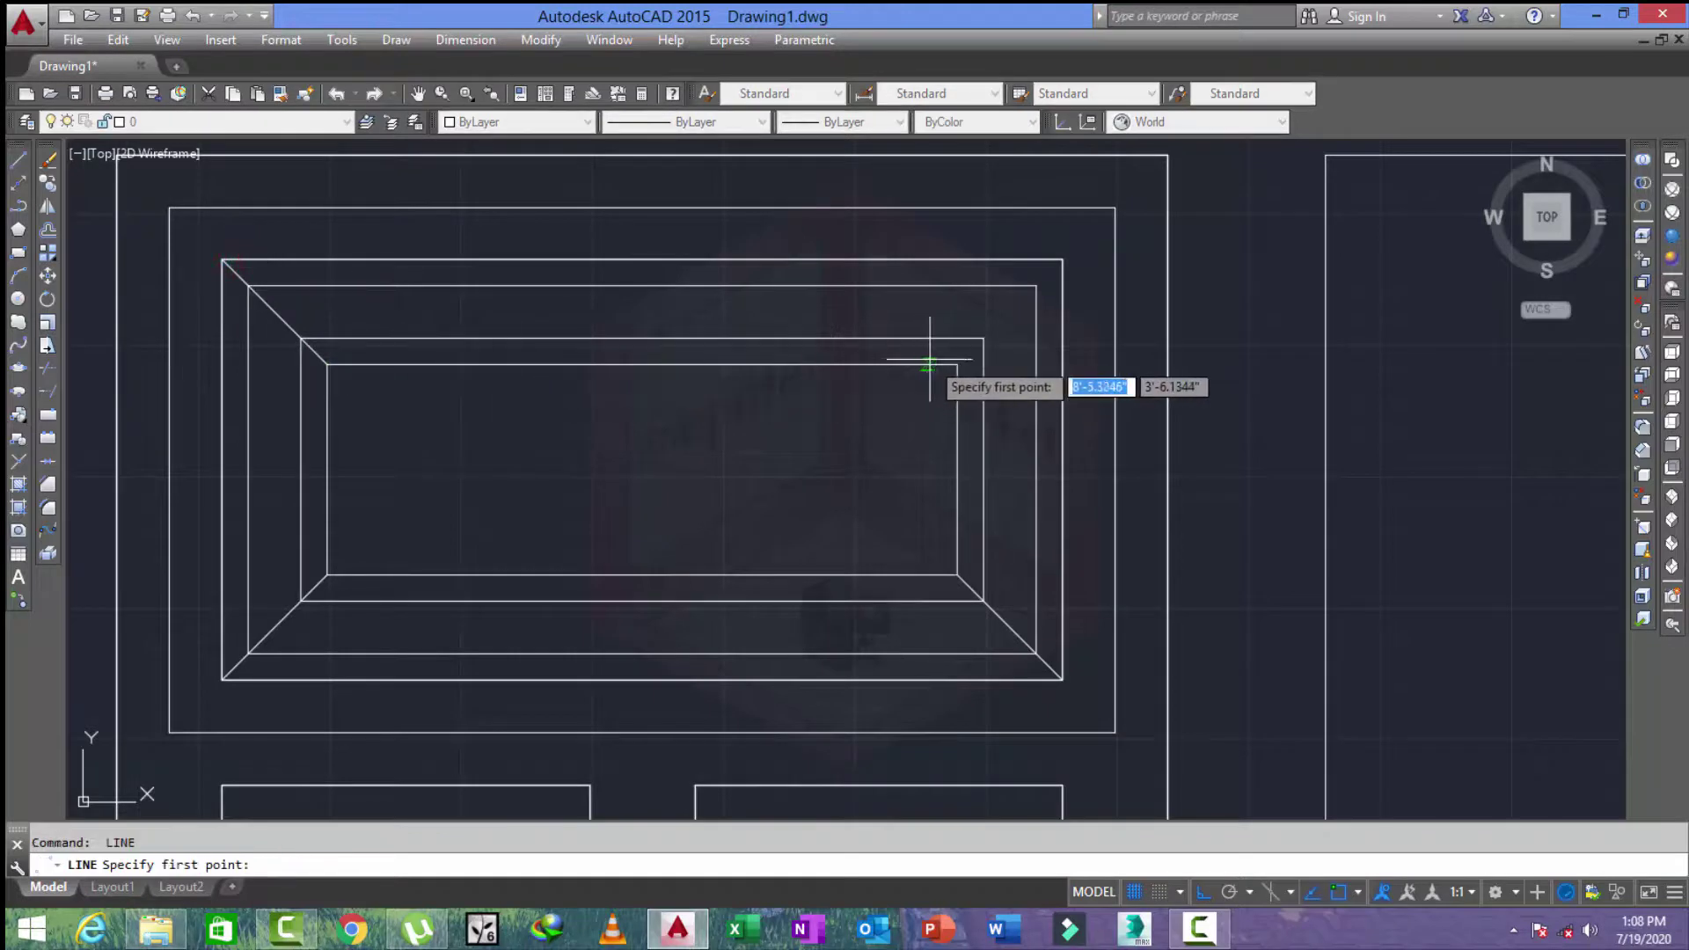
{"action": "left_click", "coordinate": [949, 366]}
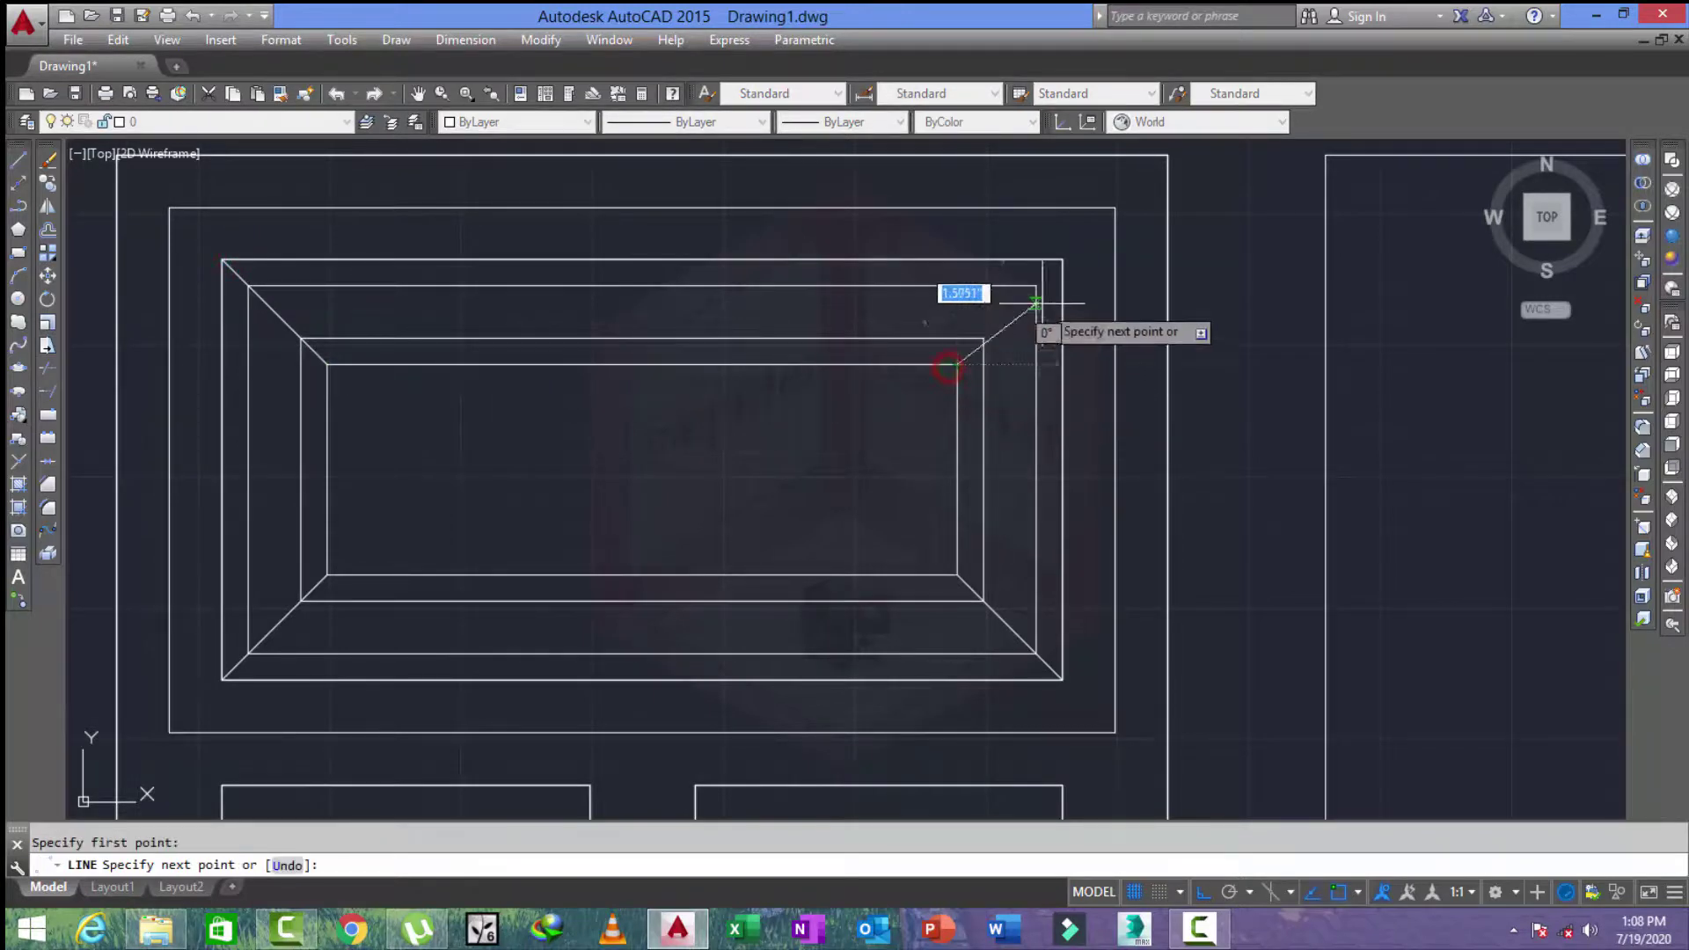
{"action": "left_click", "coordinate": [1064, 262]}
{"action": "key", "text": "Escape"}
Trim the excess part of the top panel's upper-right diagonal.
{"action": "key", "text": "Return"}
{"action": "key", "text": "Return"}
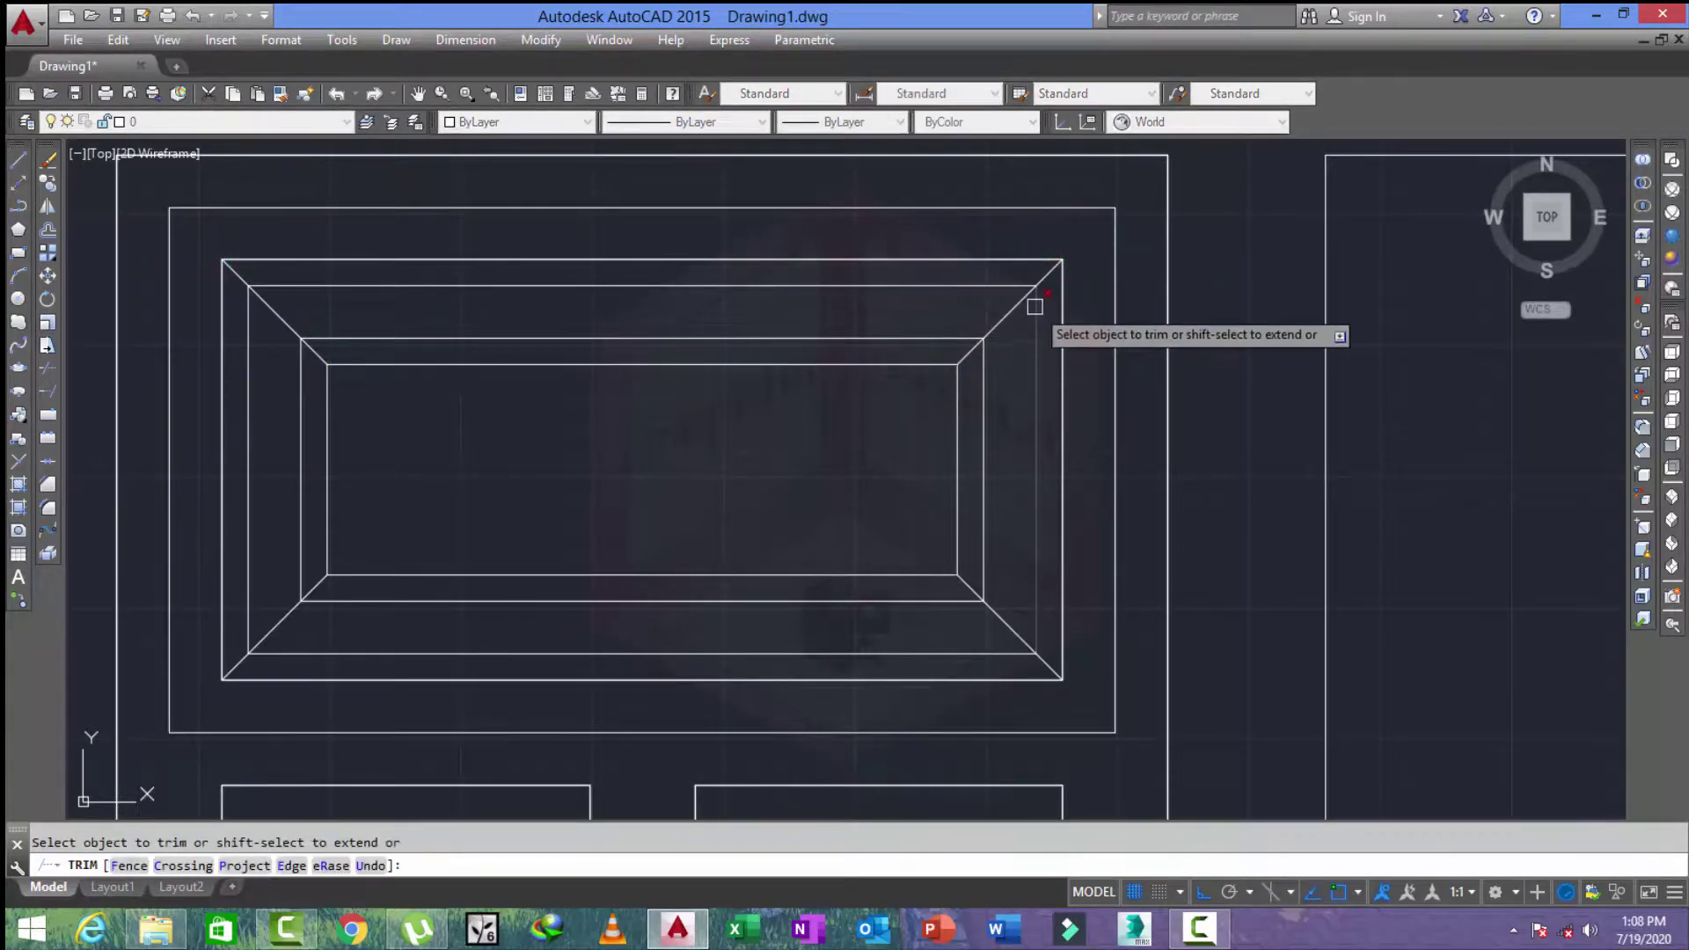
{"action": "left_click", "coordinate": [1009, 317]}
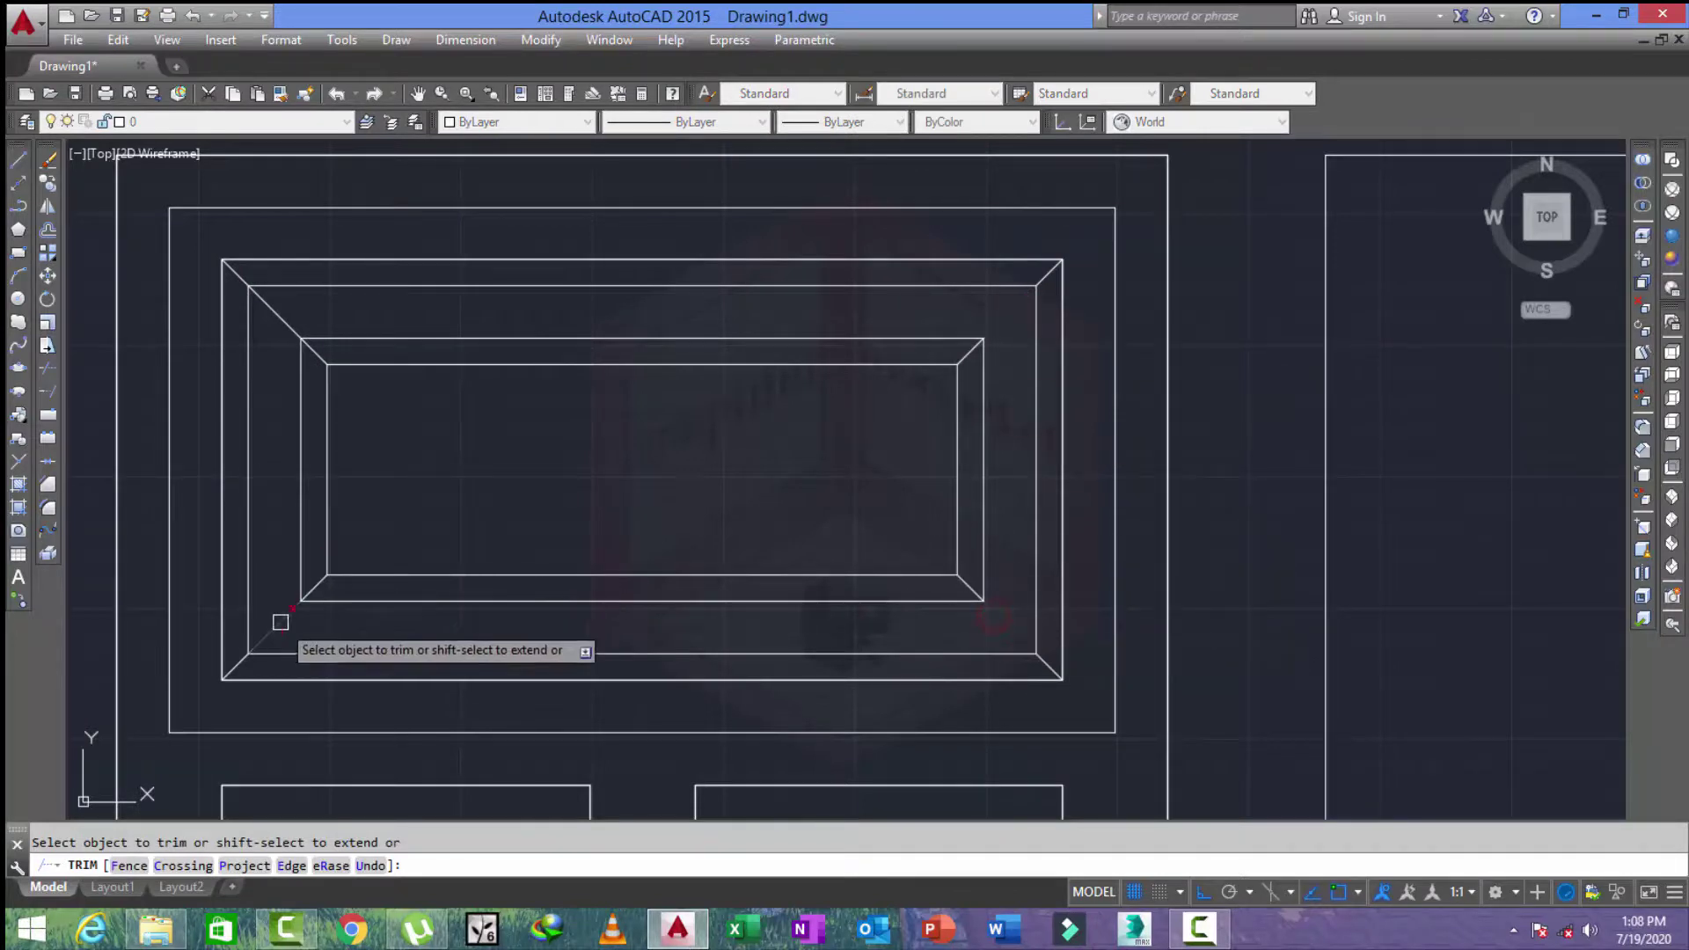
{"action": "scroll", "coordinate": [328, 330], "scroll_direction": "down", "scroll_amount": 5}
Copy the panelled first sash from its lower-left corner into the middle and right openings.
{"action": "scroll", "coordinate": [328, 330], "scroll_direction": "down", "scroll_amount": 2}
{"action": "key", "text": "Escape"}
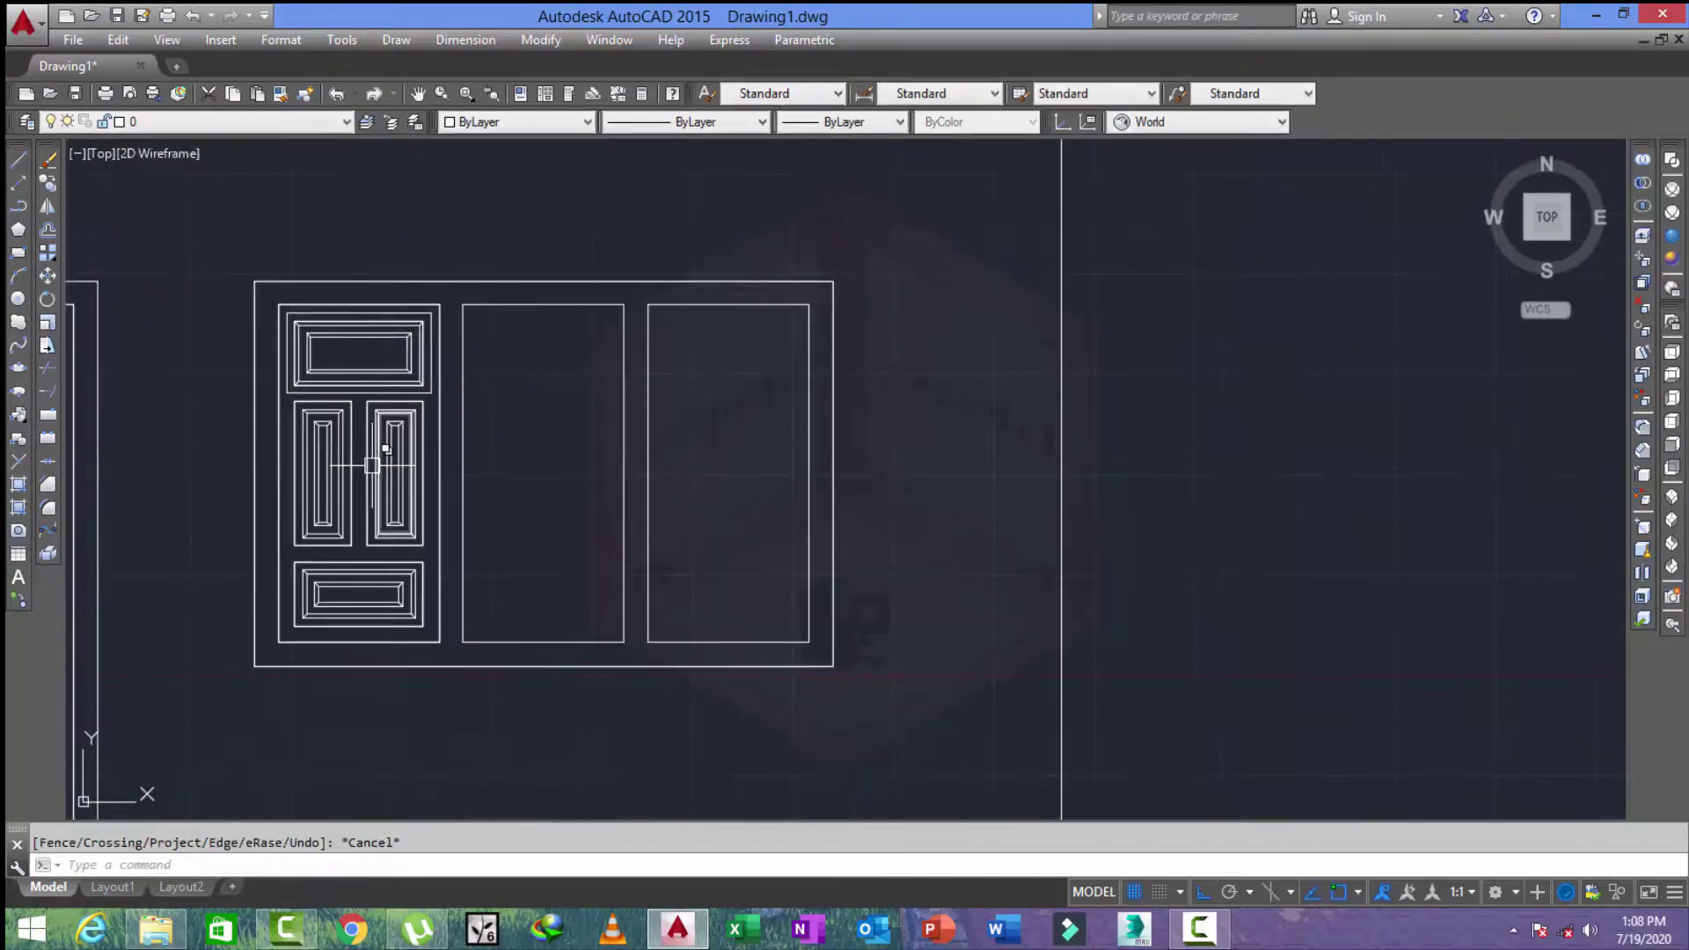
{"action": "type", "text": "co"}
{"action": "key", "text": "Return"}
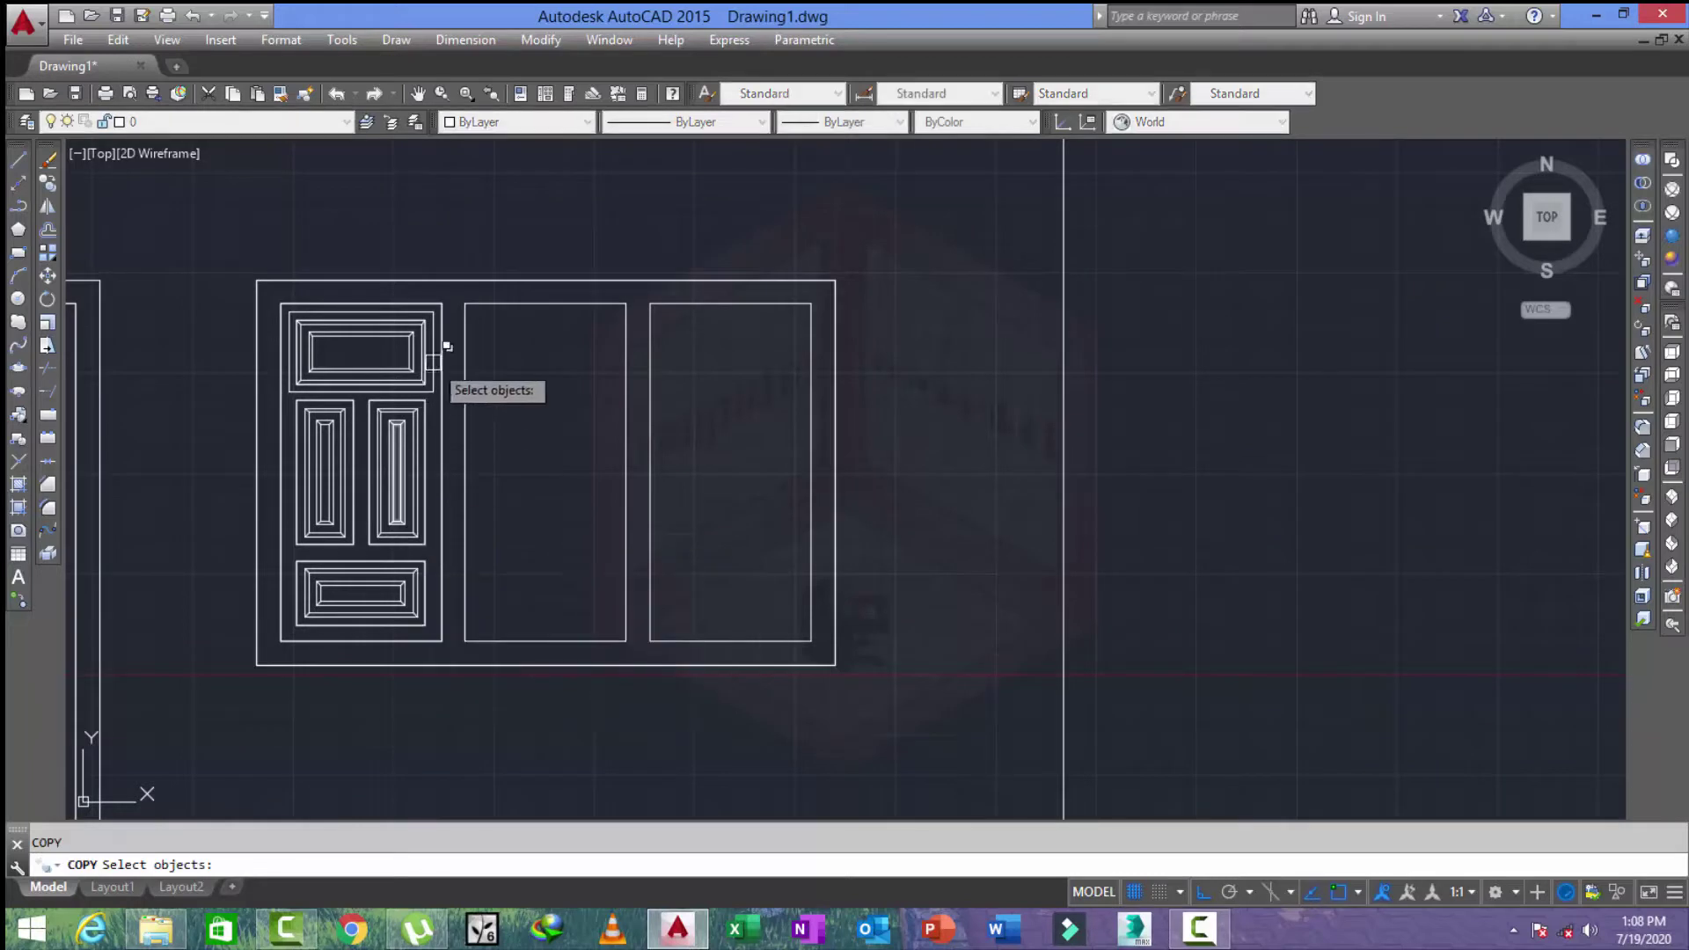
{"action": "scroll", "coordinate": [442, 339], "scroll_direction": "up", "scroll_amount": 4}
{"action": "left_click", "coordinate": [478, 260]}
{"action": "scroll", "coordinate": [393, 344], "scroll_direction": "down", "scroll_amount": 1}
{"action": "scroll", "coordinate": [475, 284], "scroll_direction": "down", "scroll_amount": 2}
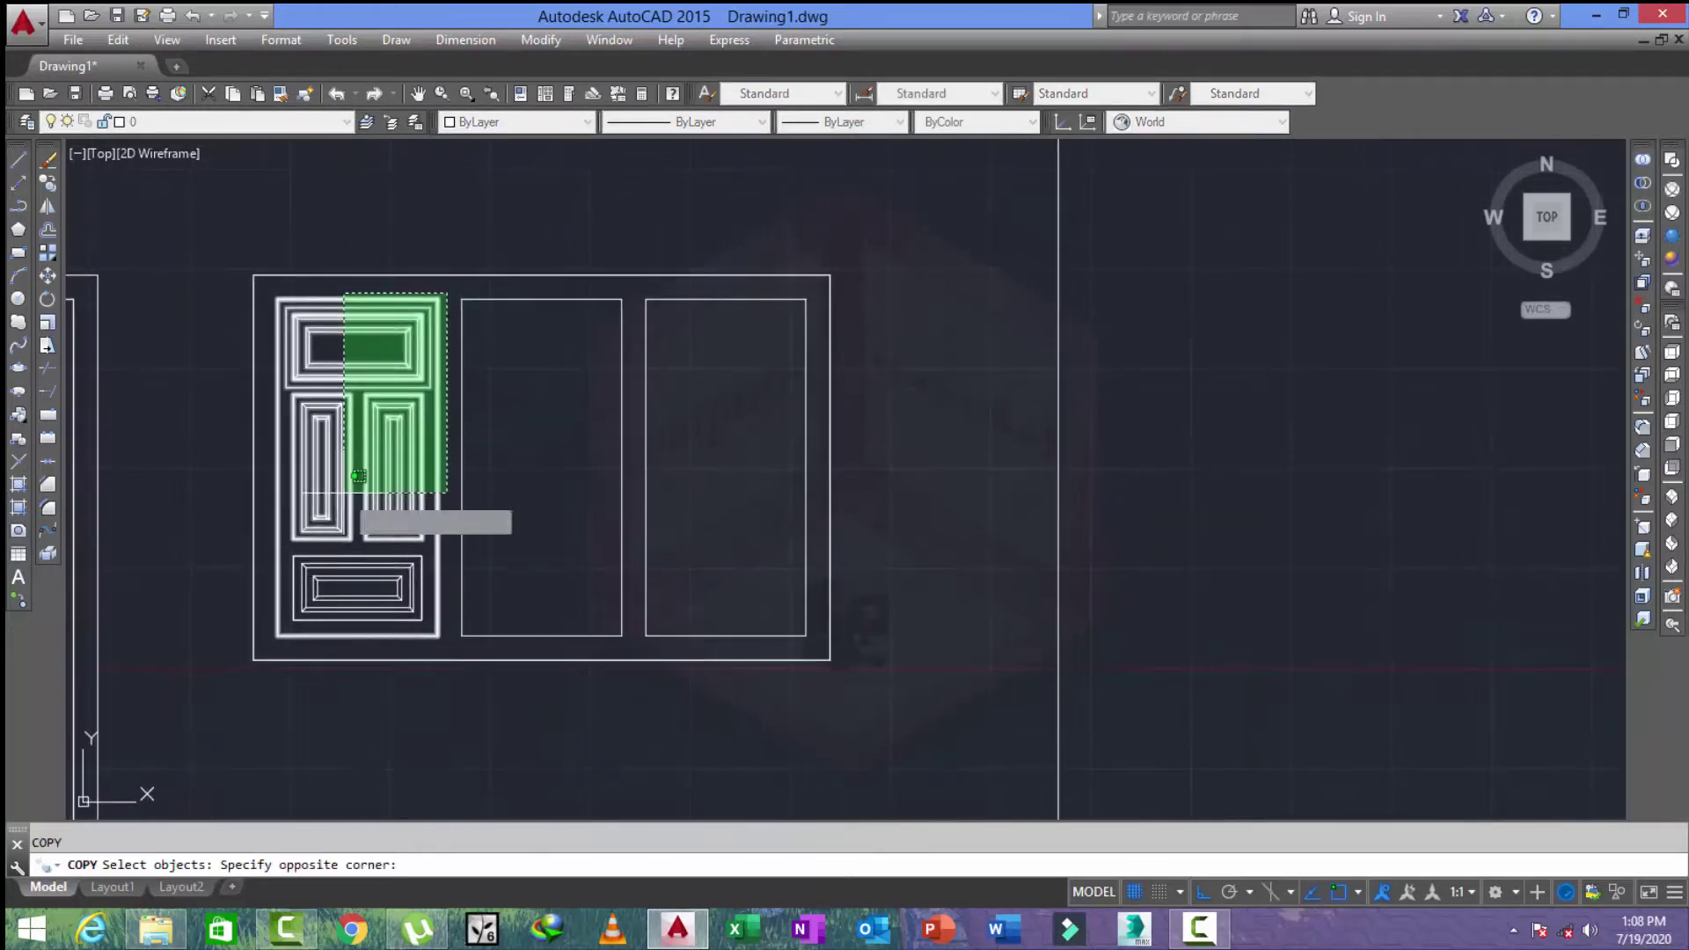
{"action": "left_click", "coordinate": [267, 645]}
{"action": "key", "text": "Return"}
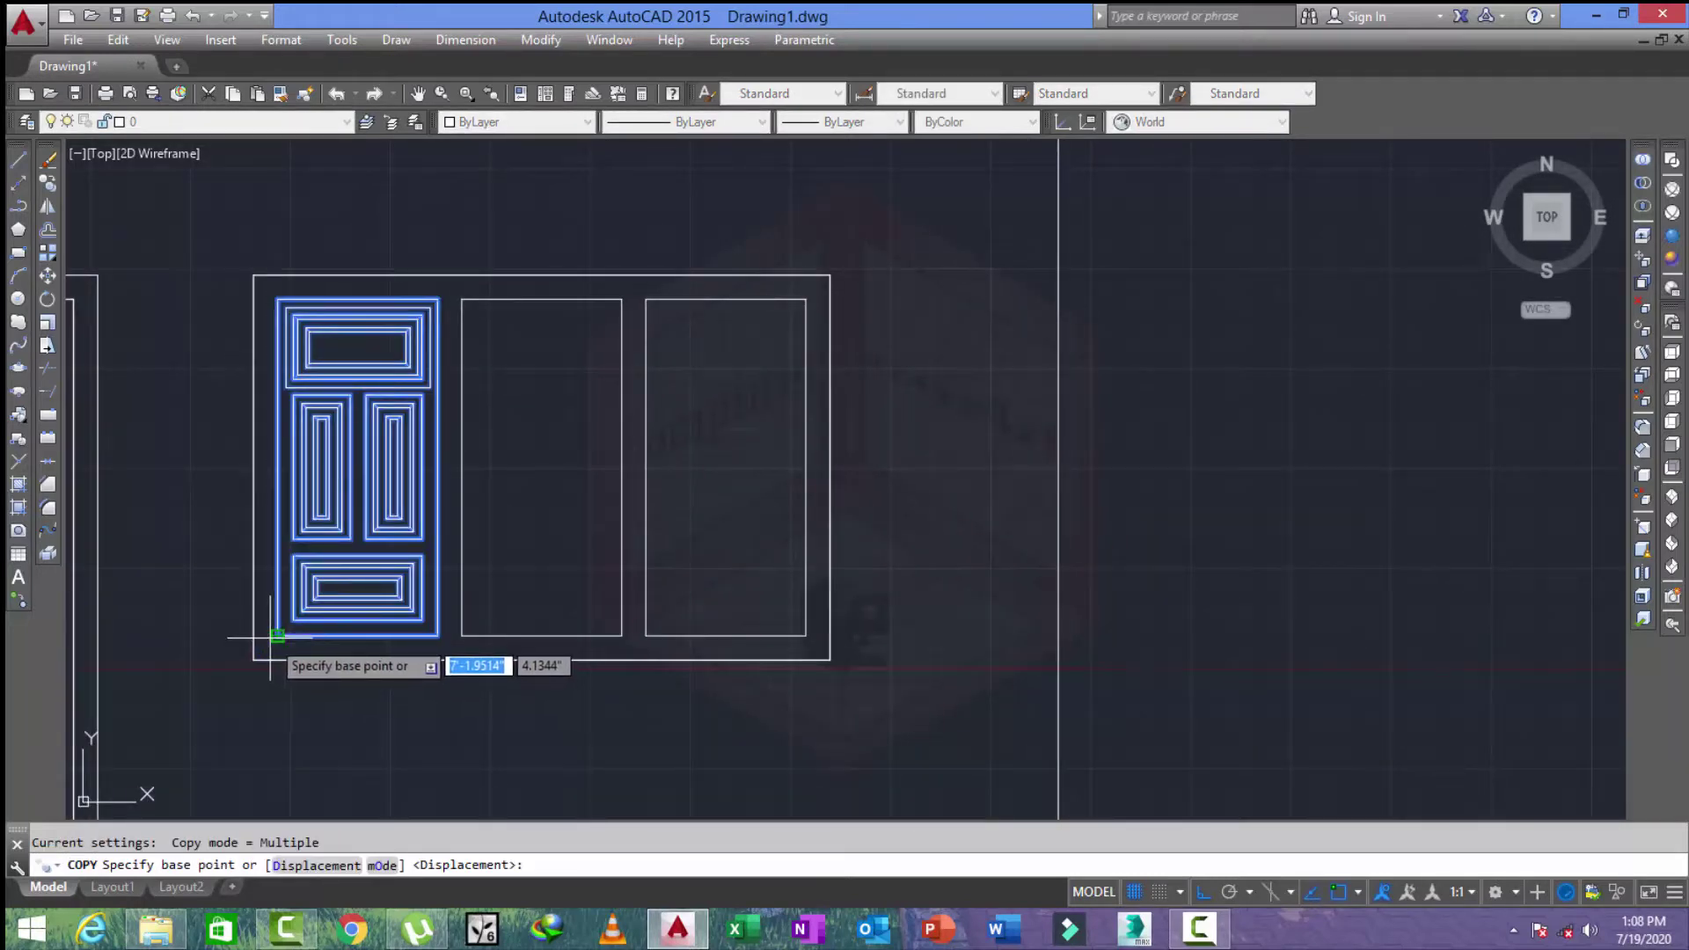
{"action": "left_click", "coordinate": [277, 636]}
{"action": "left_click", "coordinate": [463, 635]}
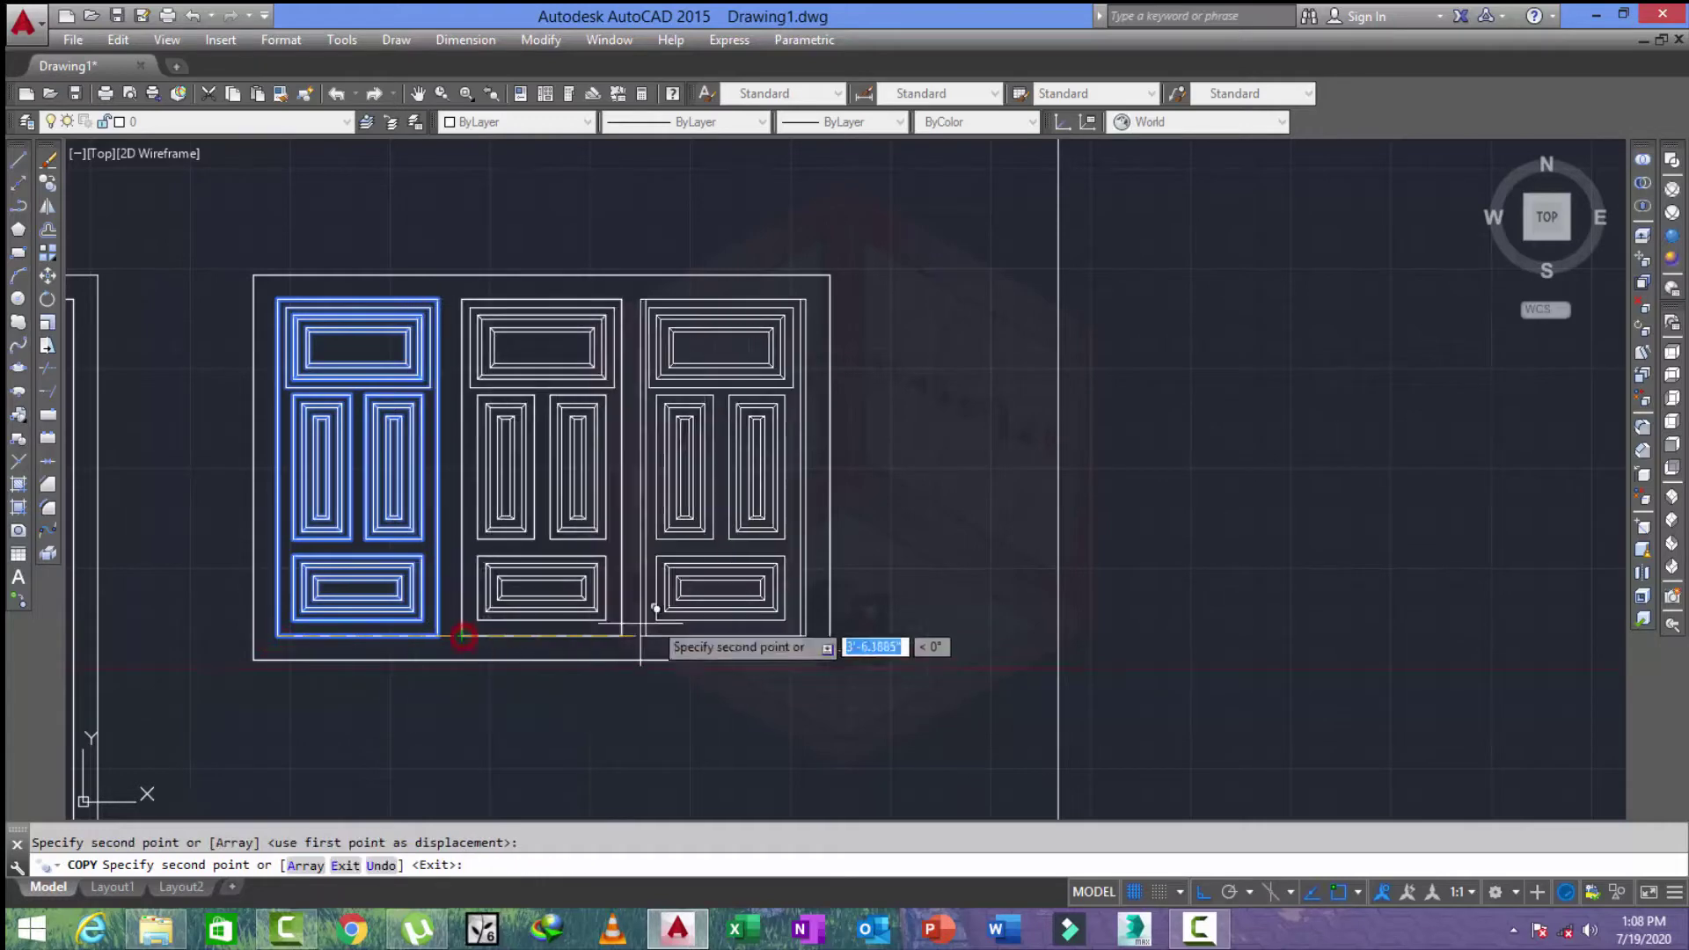
{"action": "left_click", "coordinate": [642, 634]}
End the copy and pan out to view the door beside the three panelled sashes.
{"action": "scroll", "coordinate": [625, 632], "scroll_direction": "down", "scroll_amount": 5}
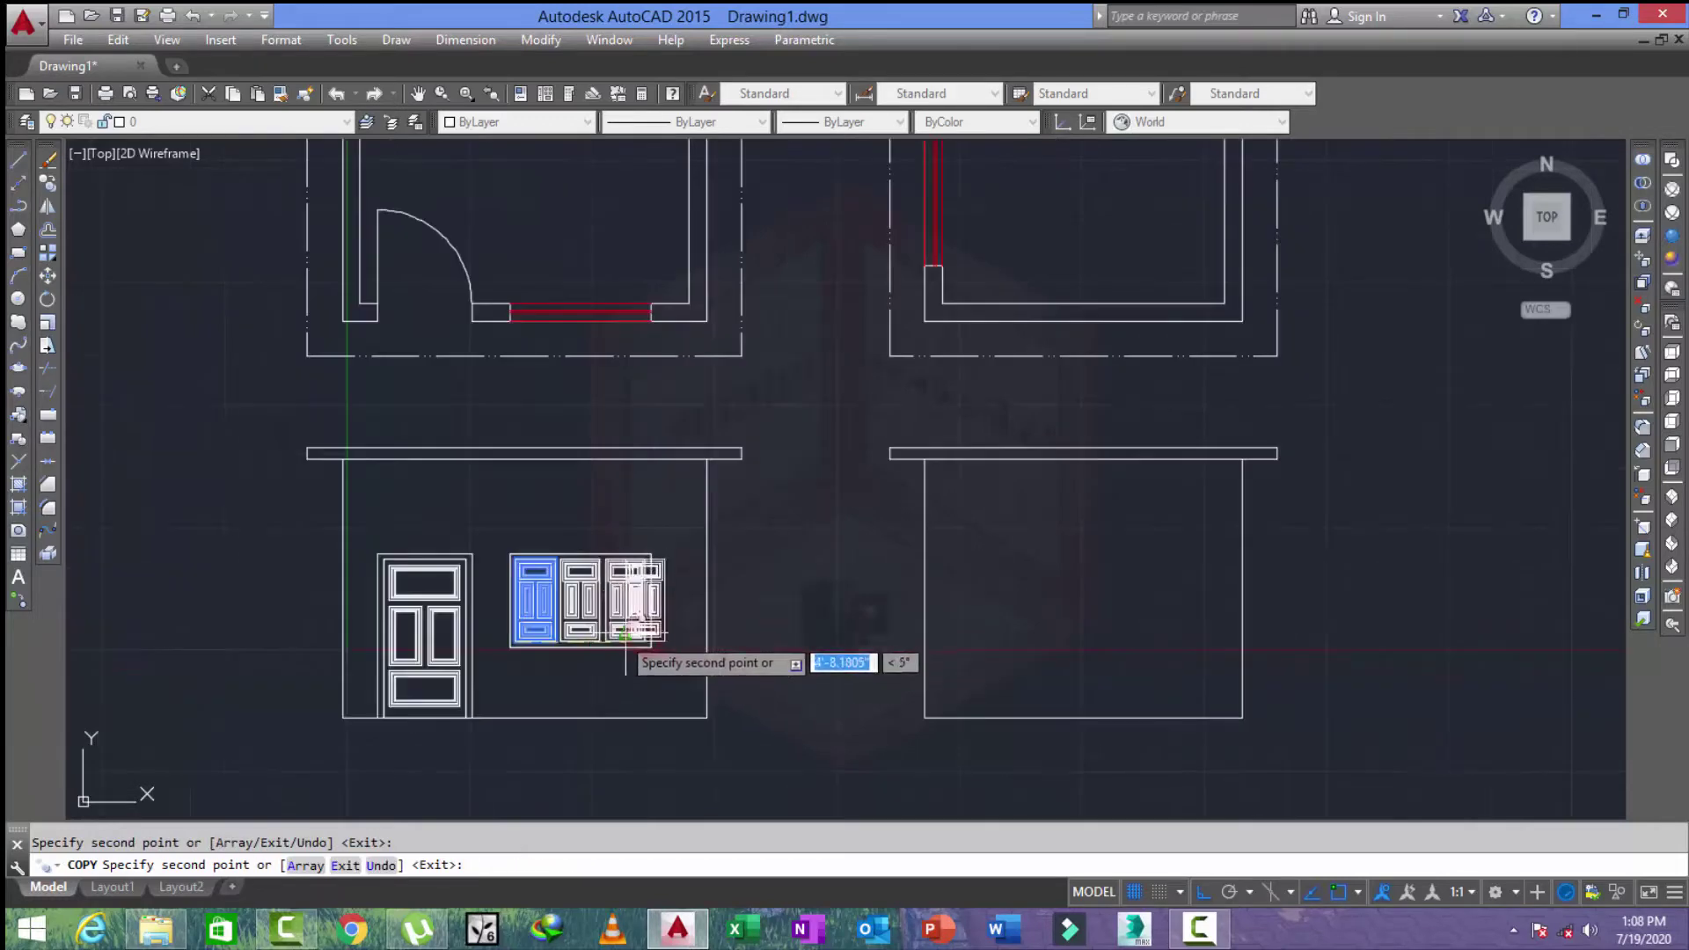
{"action": "key", "text": "Escape"}
{"action": "scroll", "coordinate": [585, 648], "scroll_direction": "up", "scroll_amount": 4}
{"action": "mouse_move", "coordinate": [475, 653]}
{"action": "middle_mouse_down"}
{"action": "mouse_move", "coordinate": [607, 660]}
{"action": "mouse_move", "coordinate": [641, 624]}
{"action": "middle_mouse_up"}
{"action": "scroll", "coordinate": [607, 660], "scroll_direction": "down", "scroll_amount": 2}
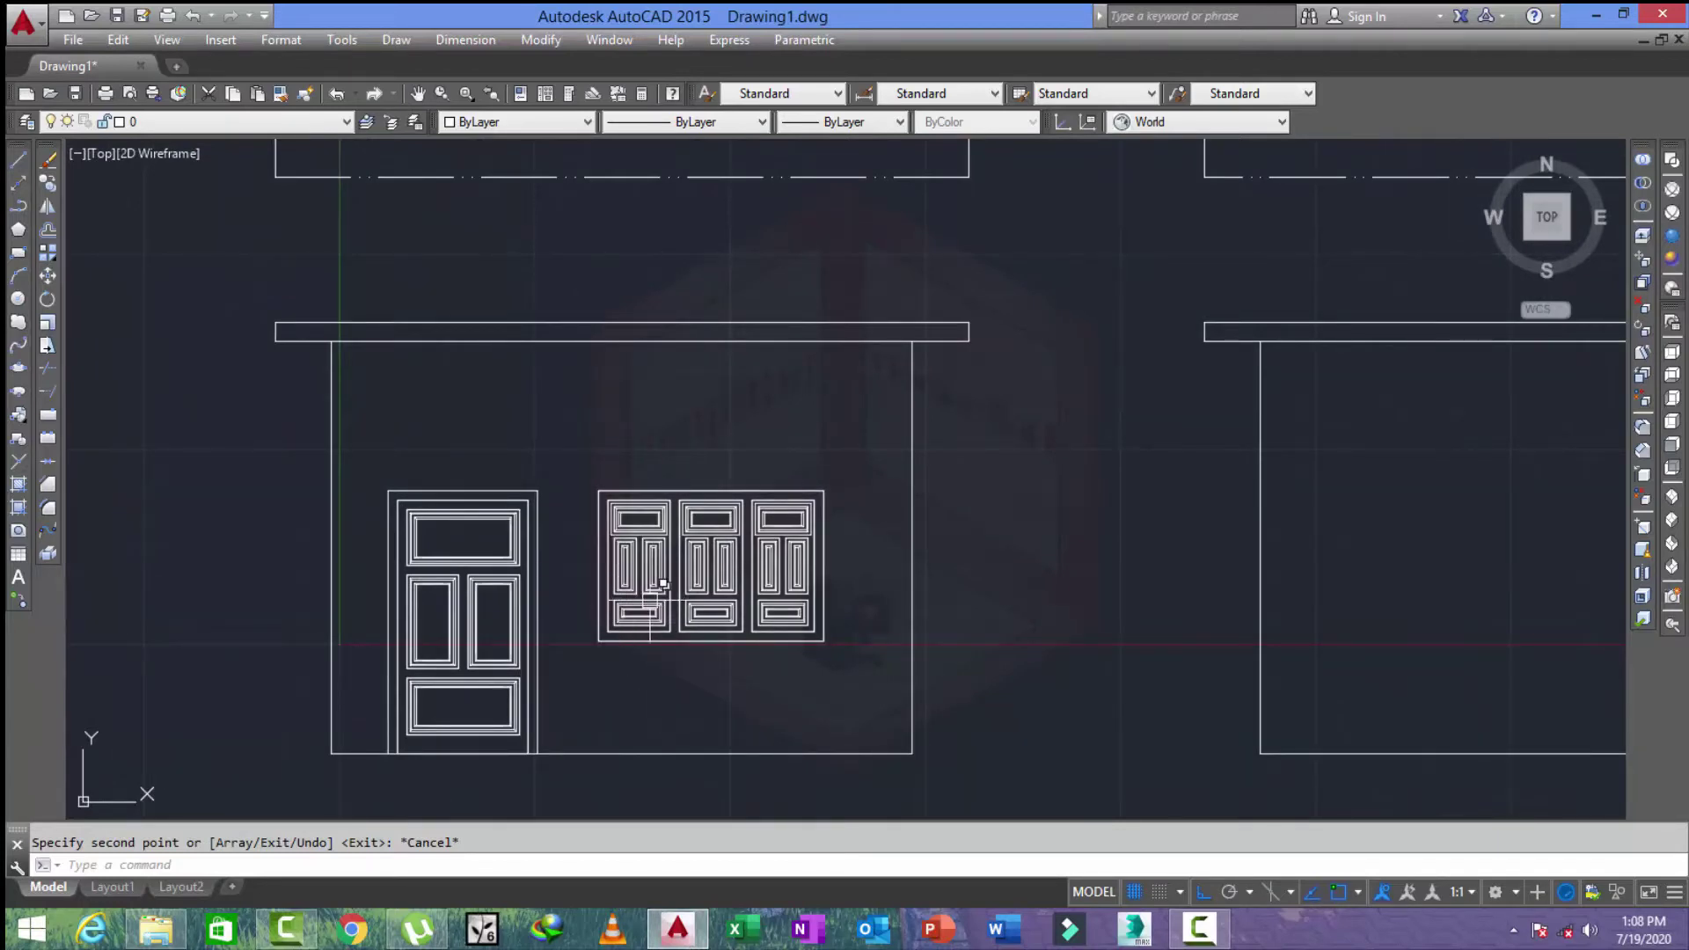
{"action": "middle_click_drag", "start_coordinate": [644, 636], "coordinate": [643, 636]}
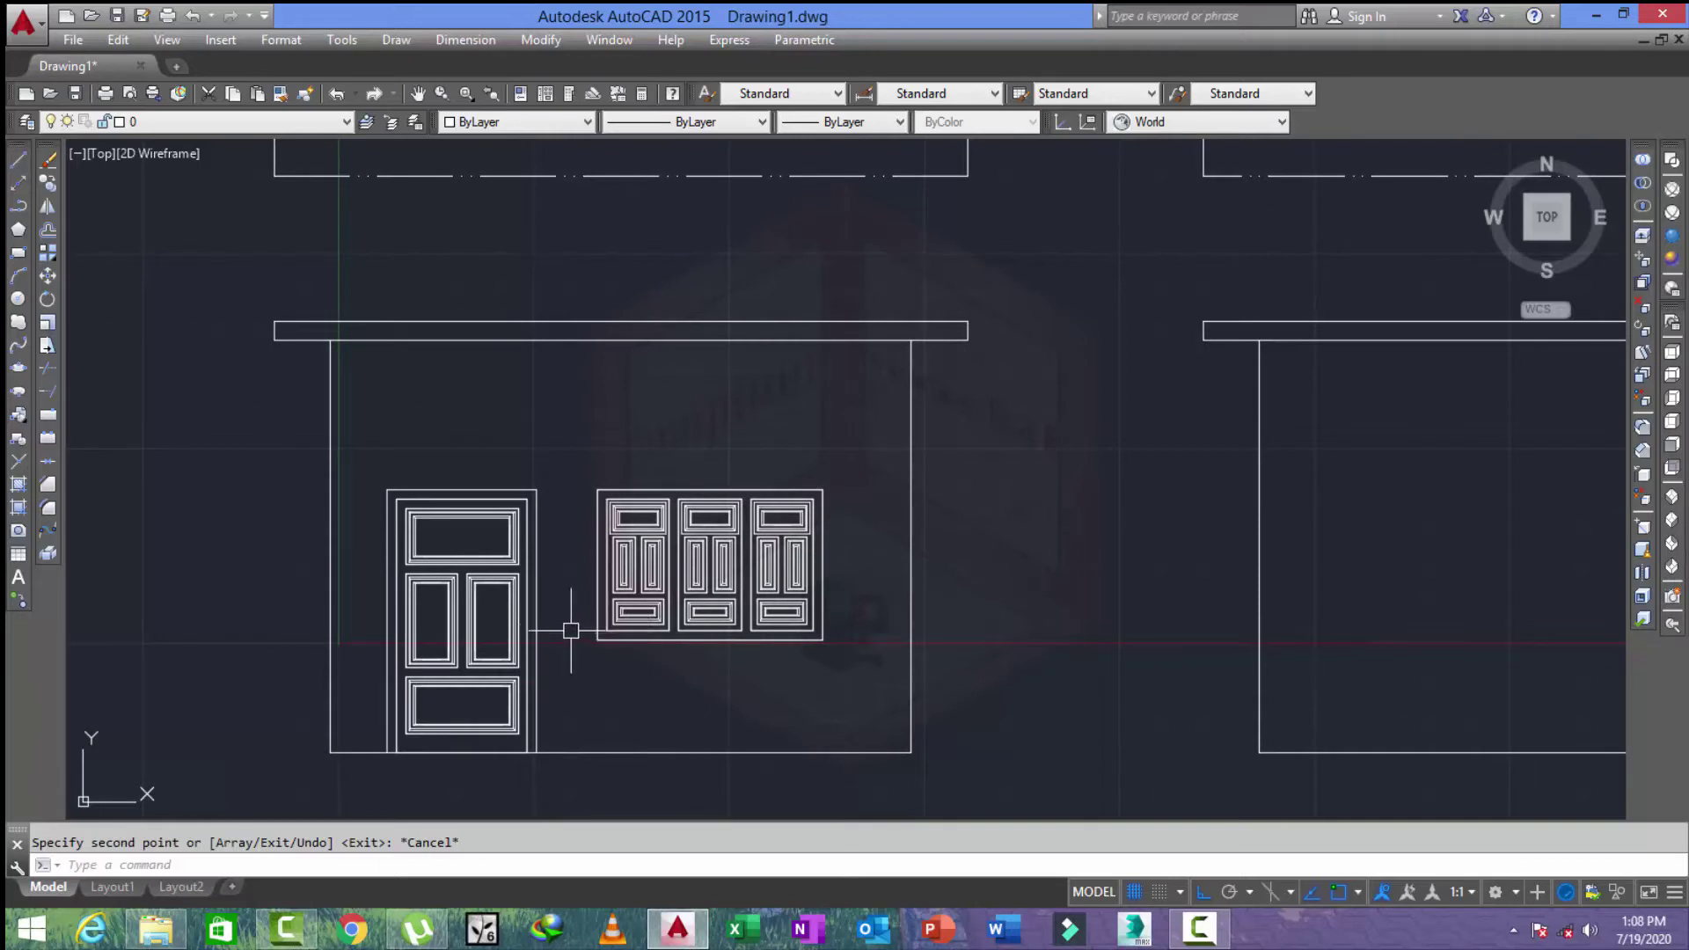
{"action": "scroll", "coordinate": [571, 631], "scroll_direction": "down", "scroll_amount": 2}
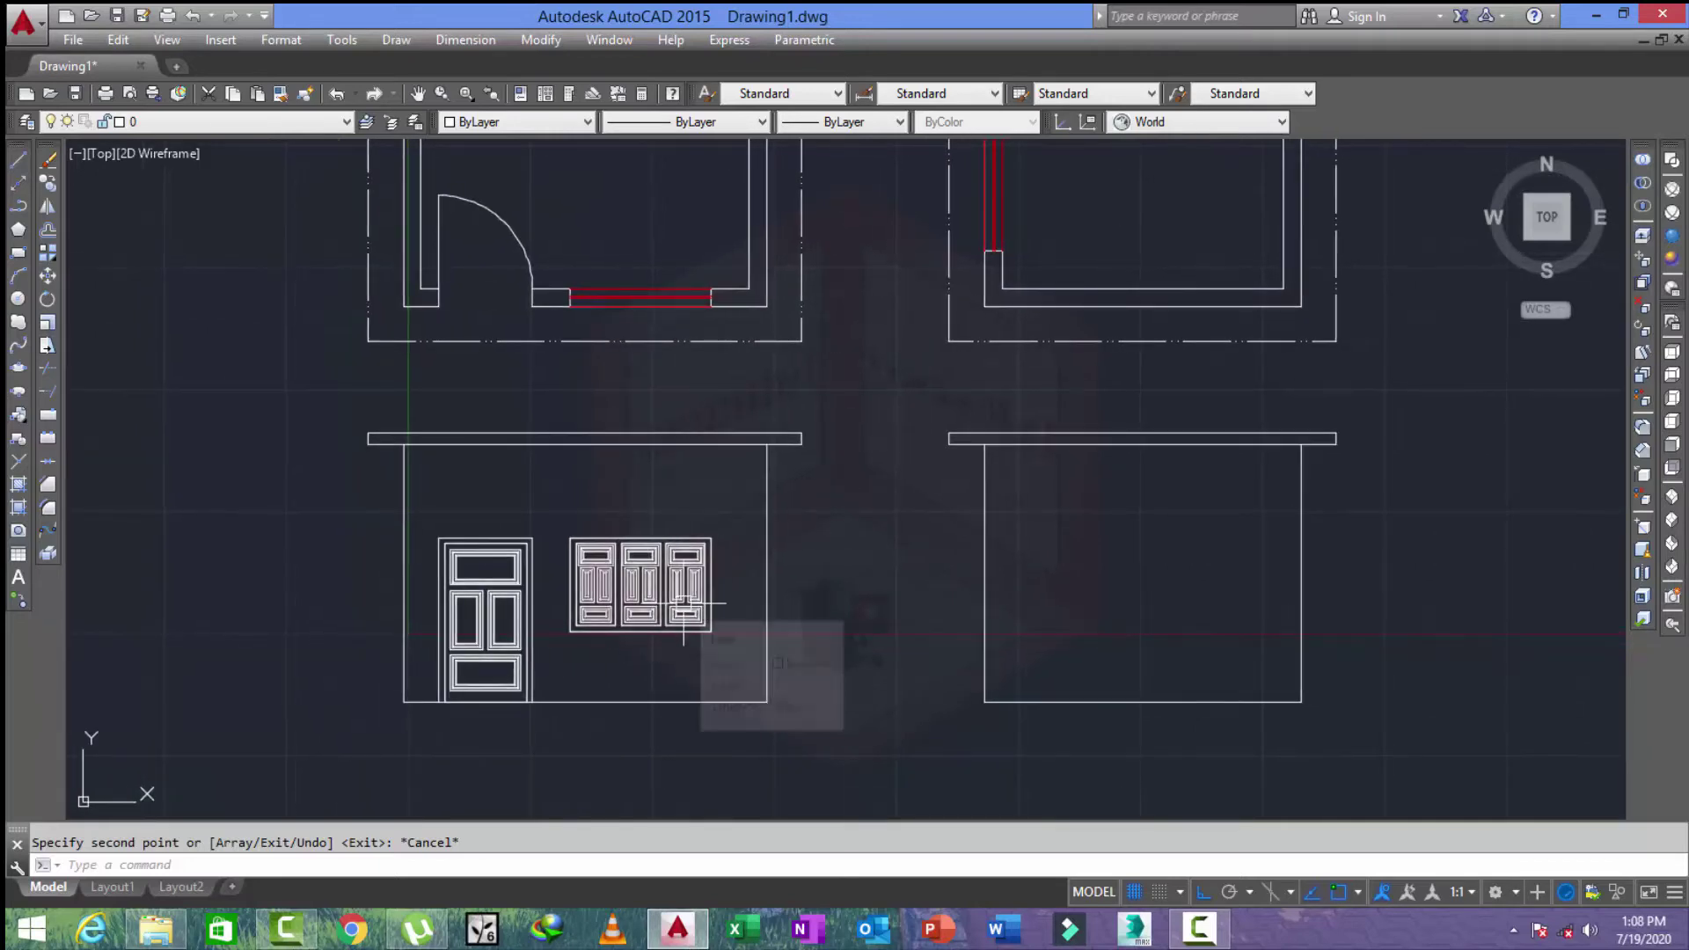